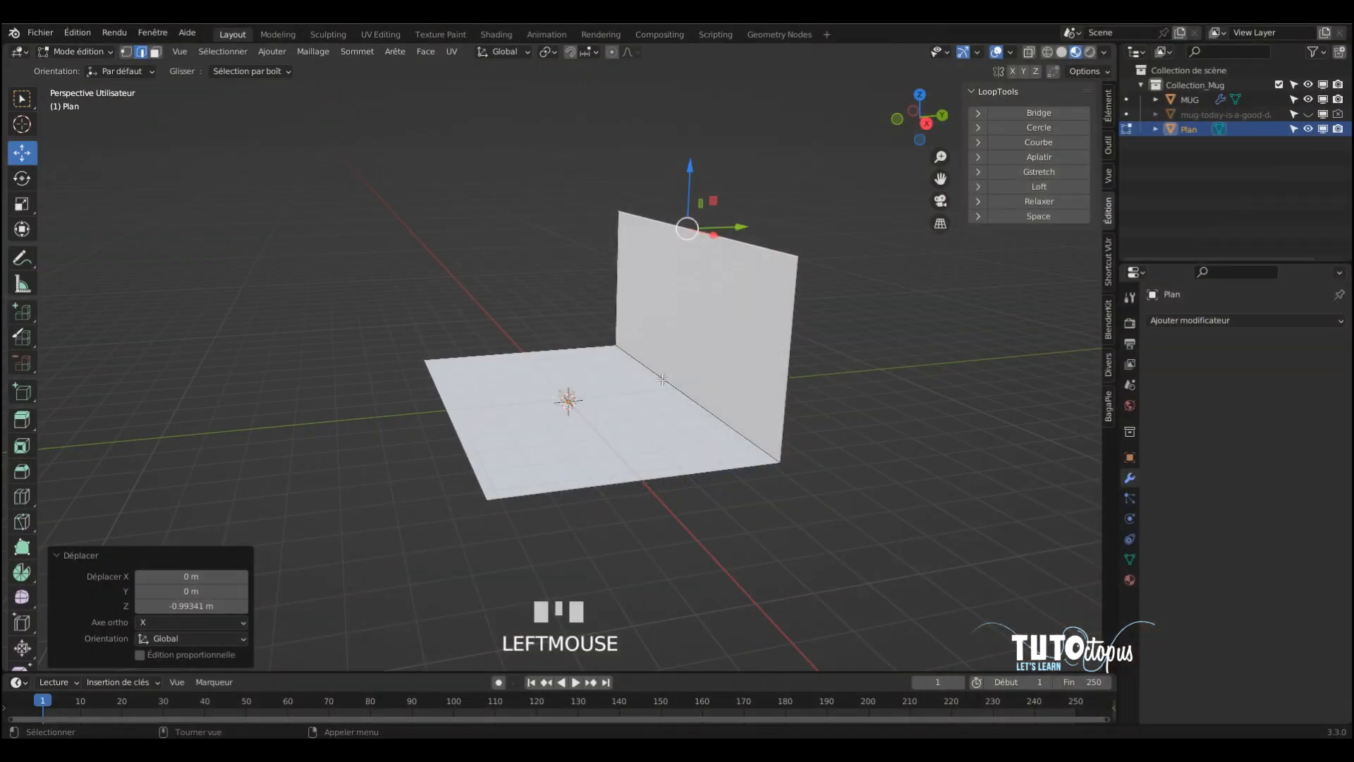
Start a bevel on the fold edge where the plane's floor meets its upright wall.
middle_click_drag(775, 409, 799, 400)
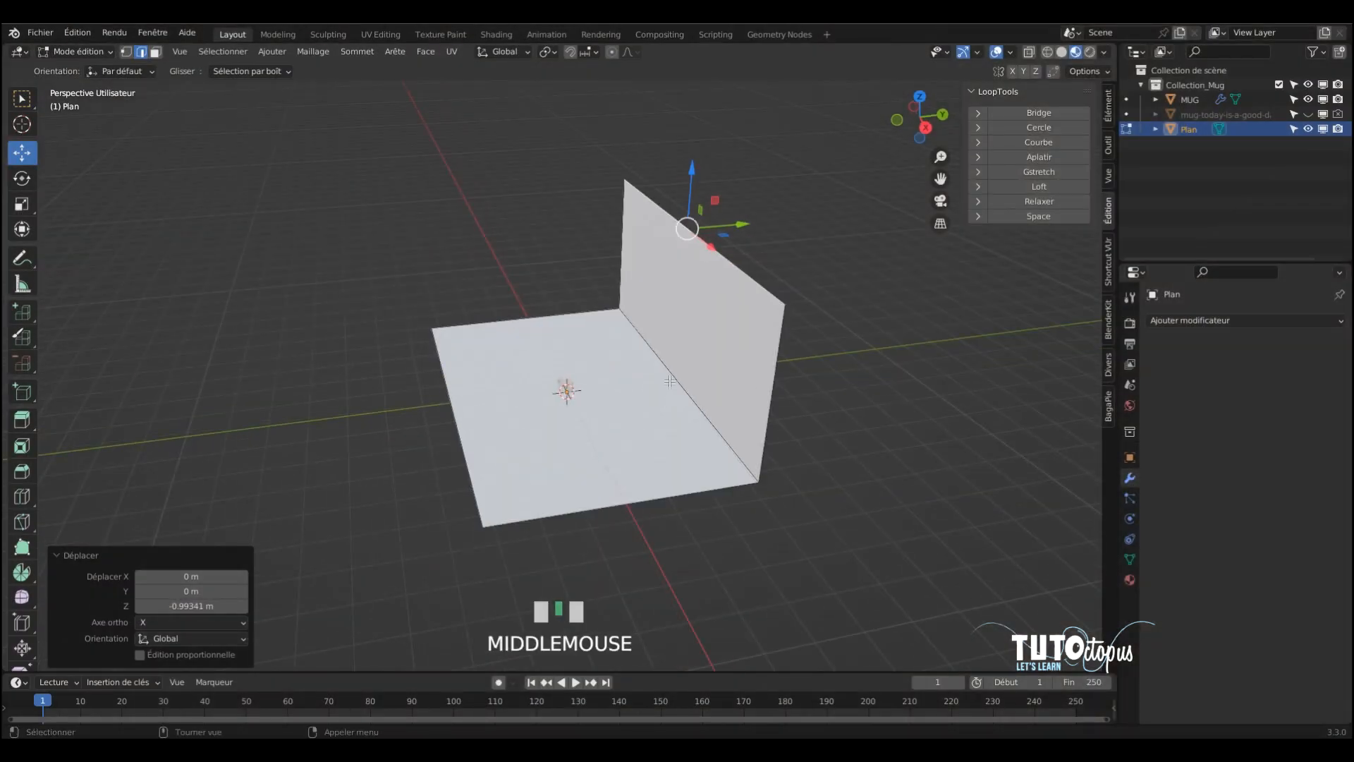
left_click(799, 401)
key("ctrl+b")
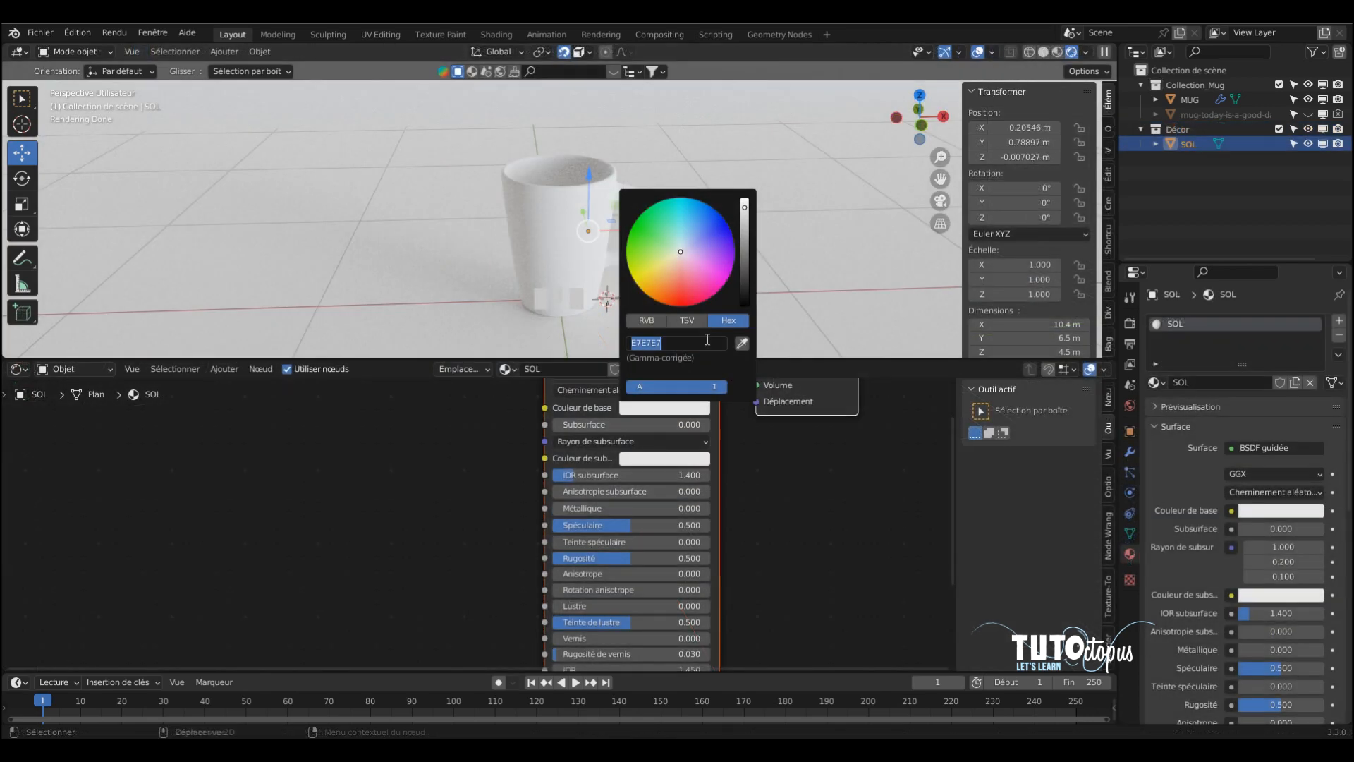
Set the SOL material's base colour to hex E7E6DC and its roughness to 0.32.
left_click(677, 344)
type("E7E6DC")
key("Return")
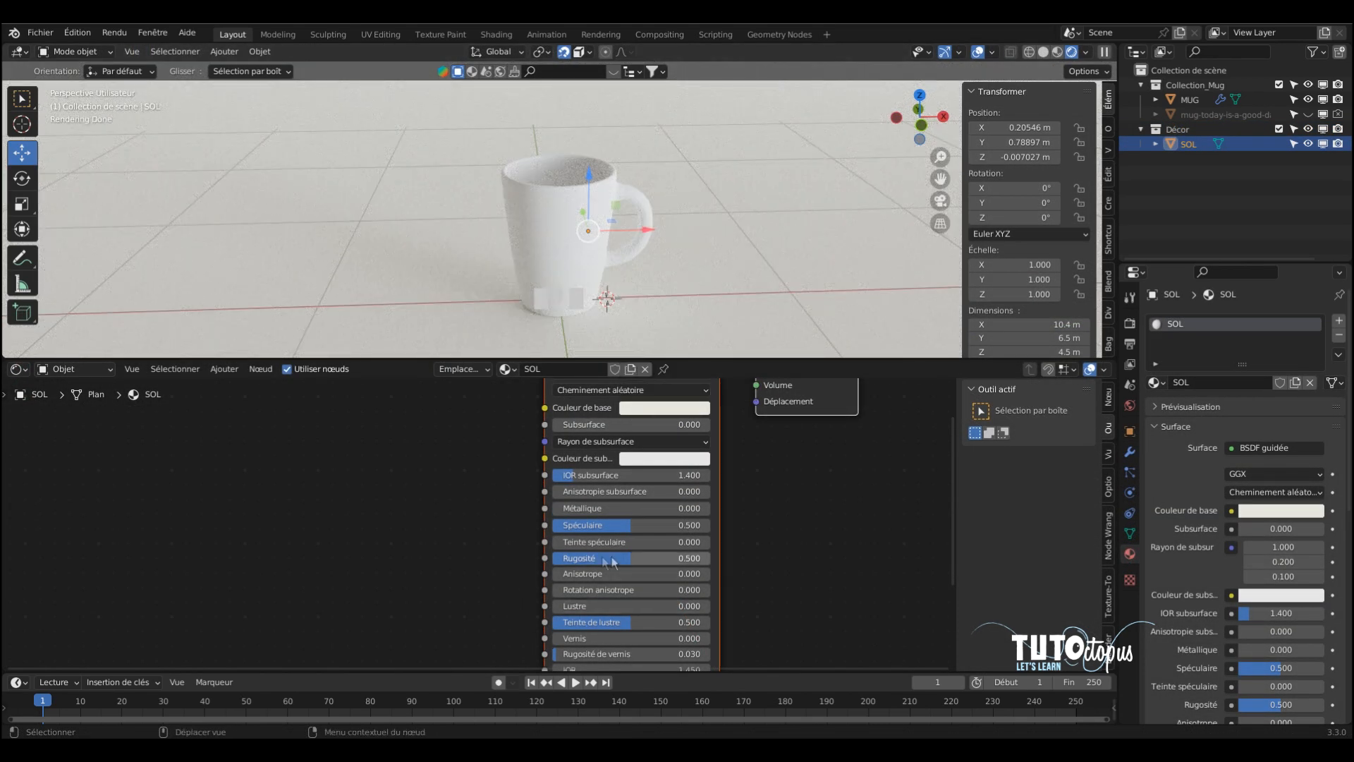
left_click(689, 556)
type("0.32")
key("Return")
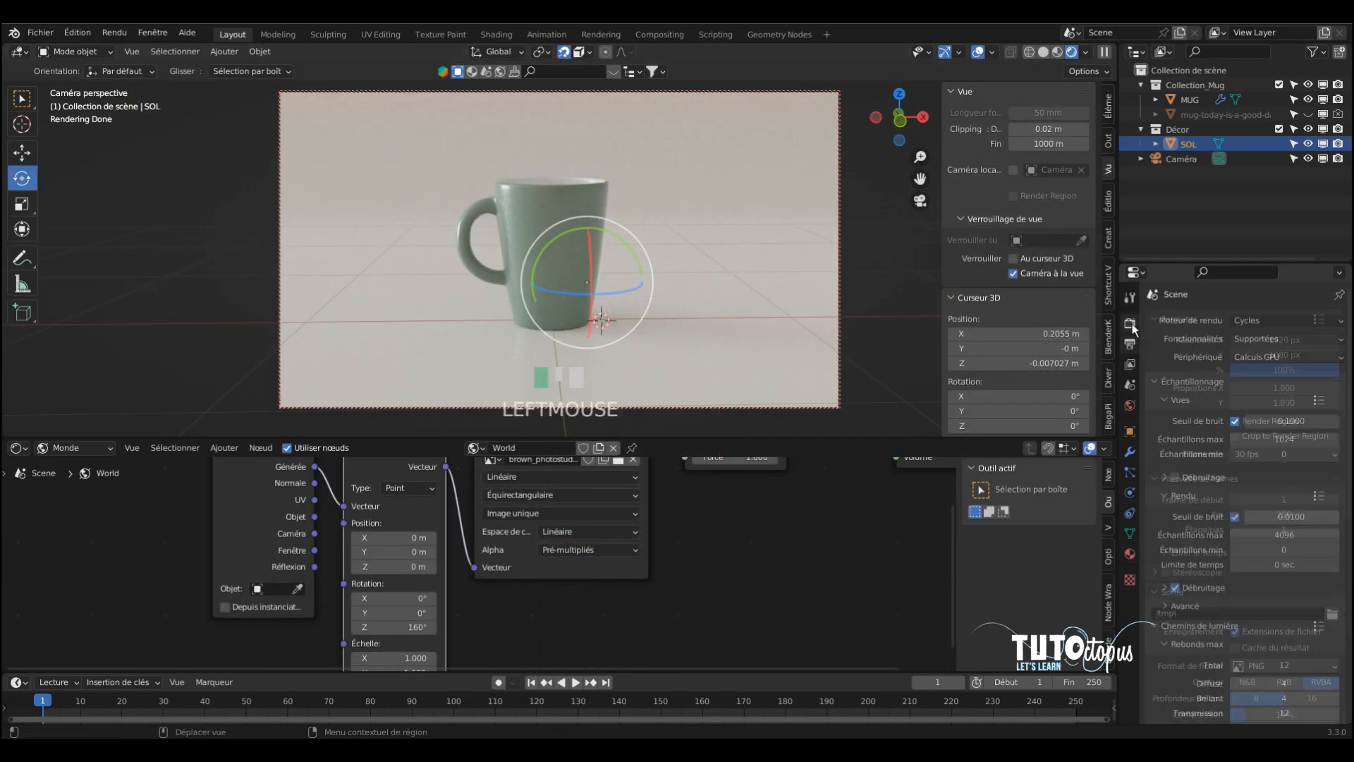
left_click(1277, 355)
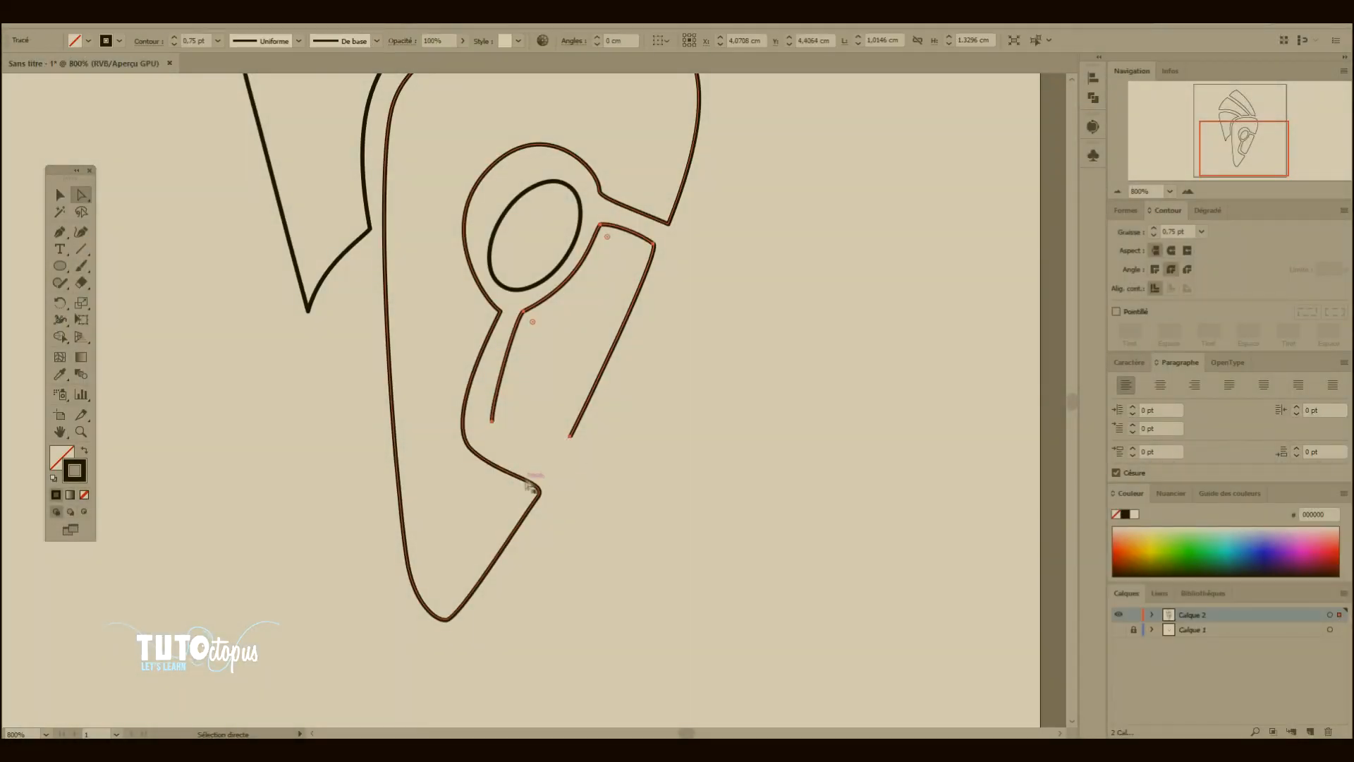
In Illustrator, close the open outline below the oval with the Pen tool, joining its two lower ends through a bottom corner, and deselect it.
key("p")
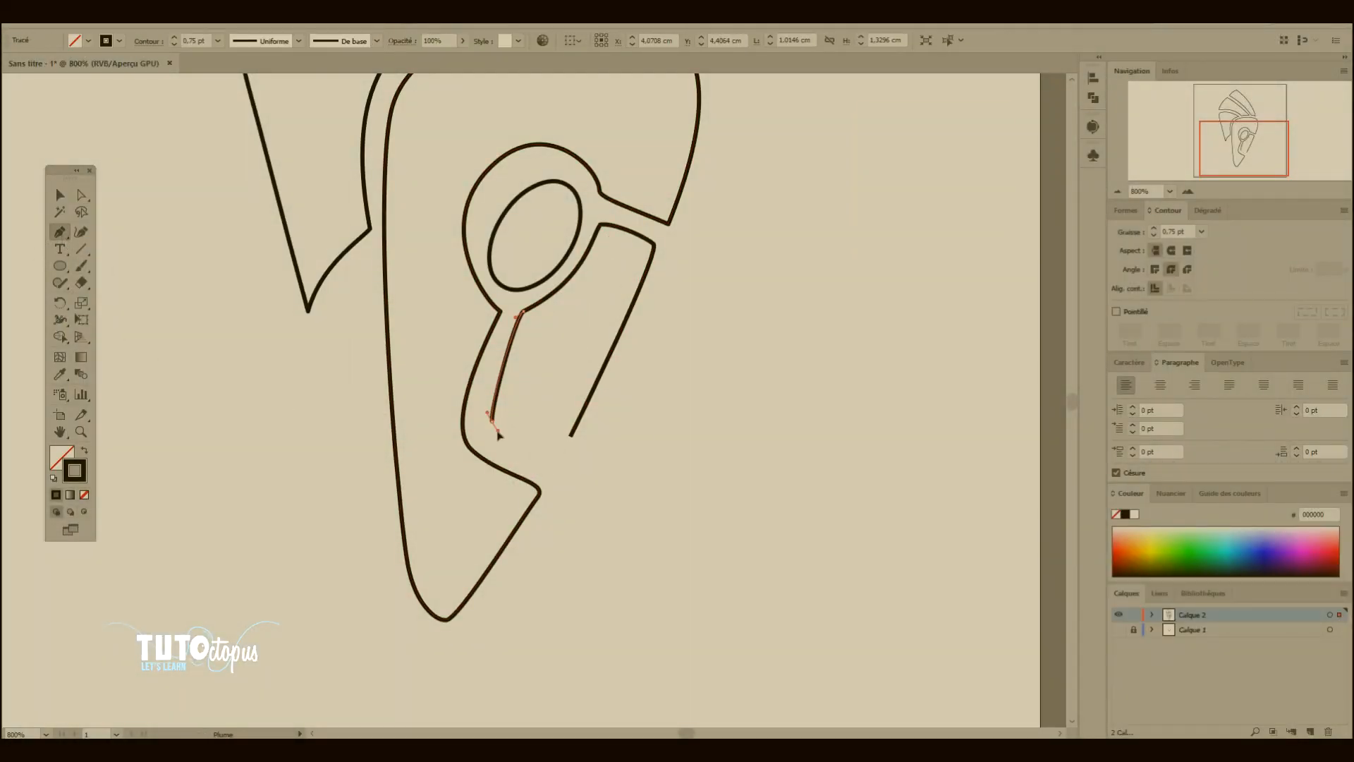
left_click(492, 423)
left_click(544, 463)
left_click(571, 435)
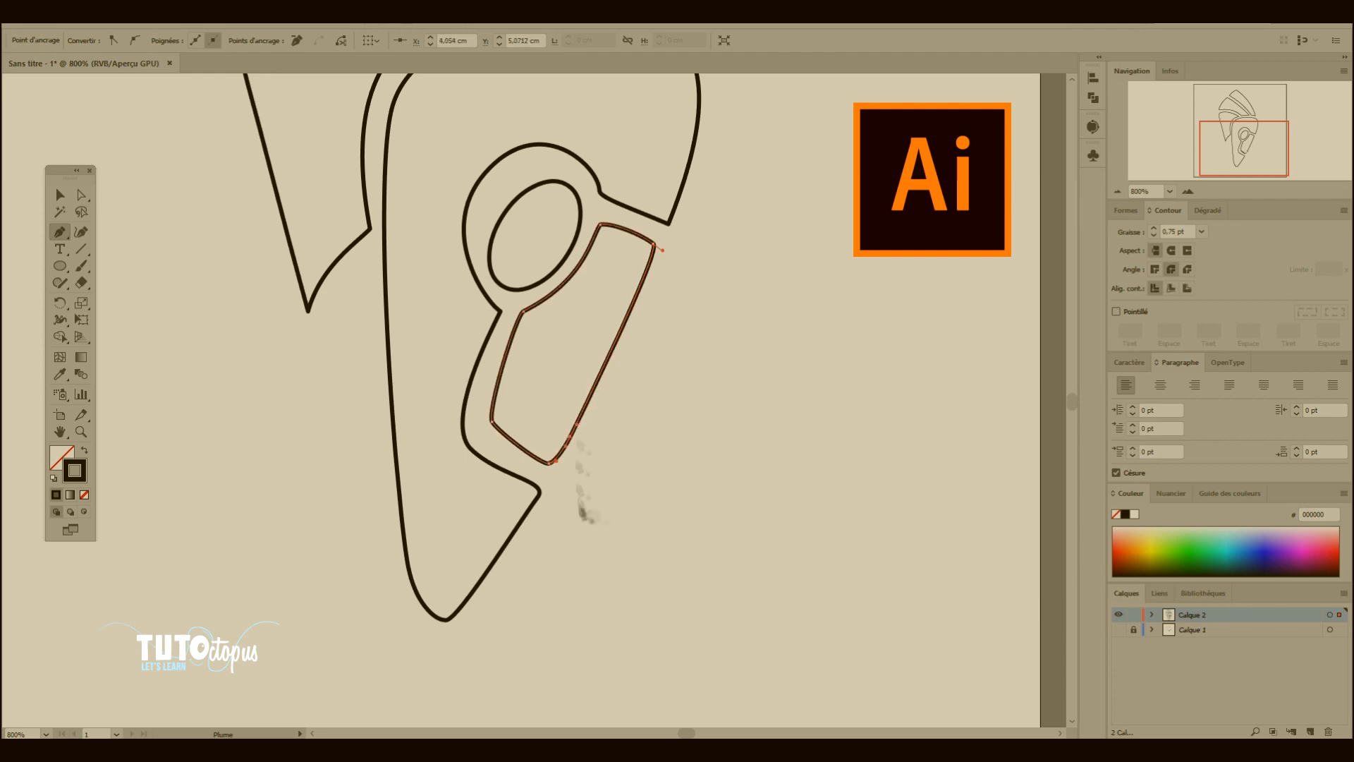
key("v")
left_click(575, 524)
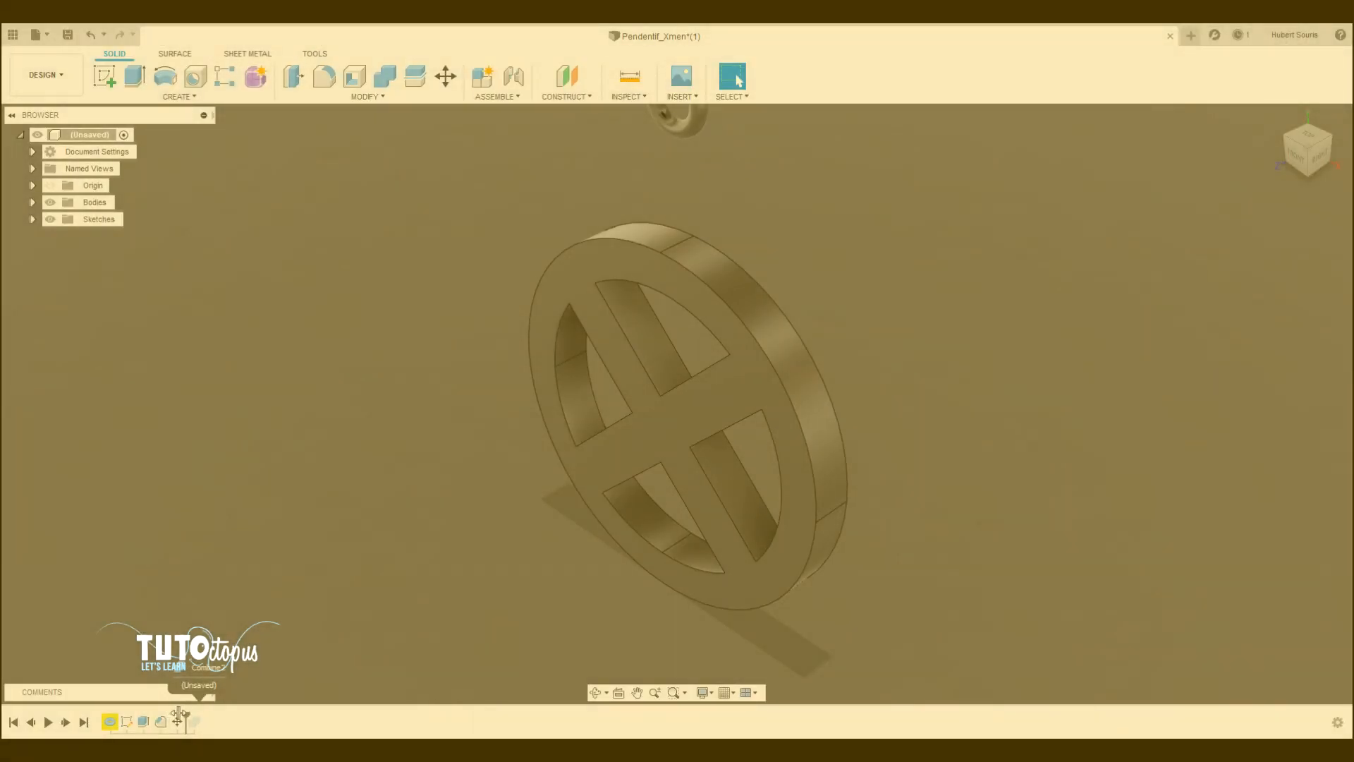
left_click_drag(179, 713, 181, 718)
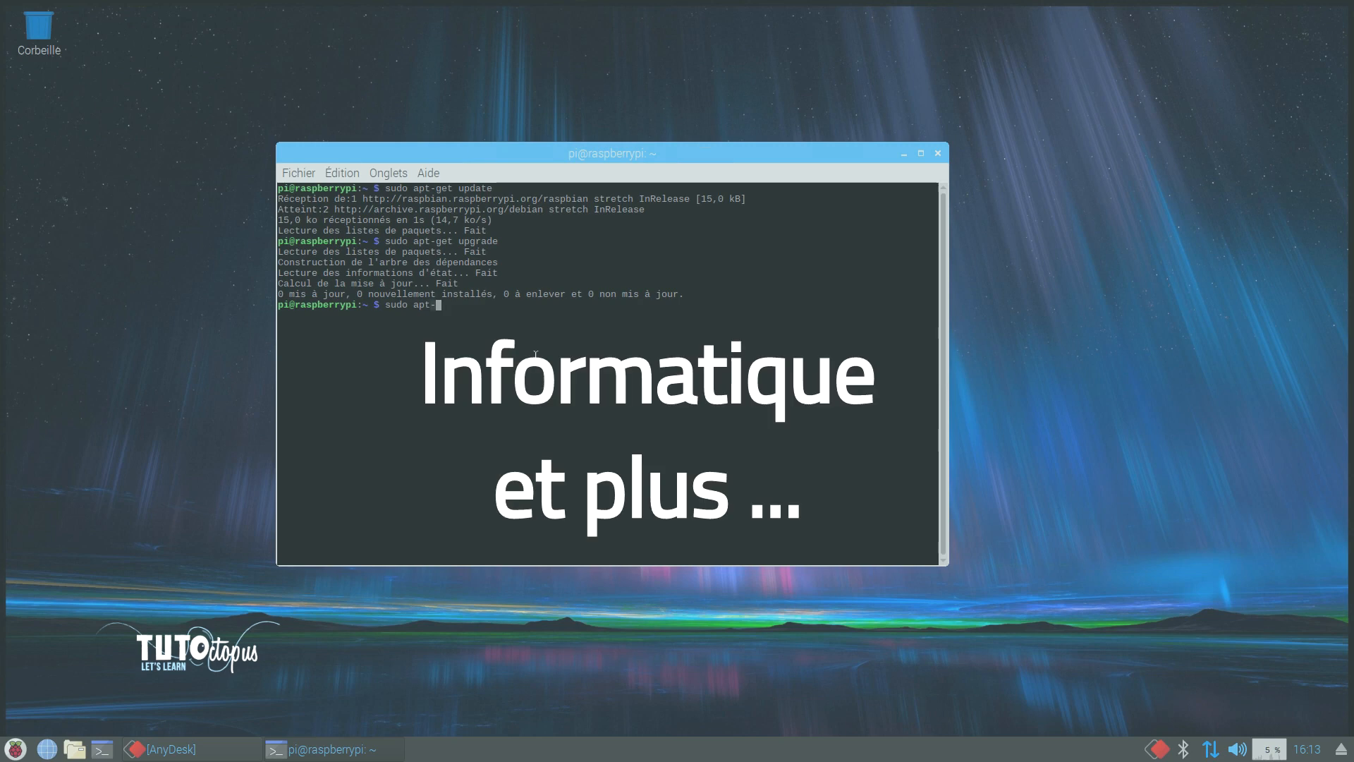
type("get")
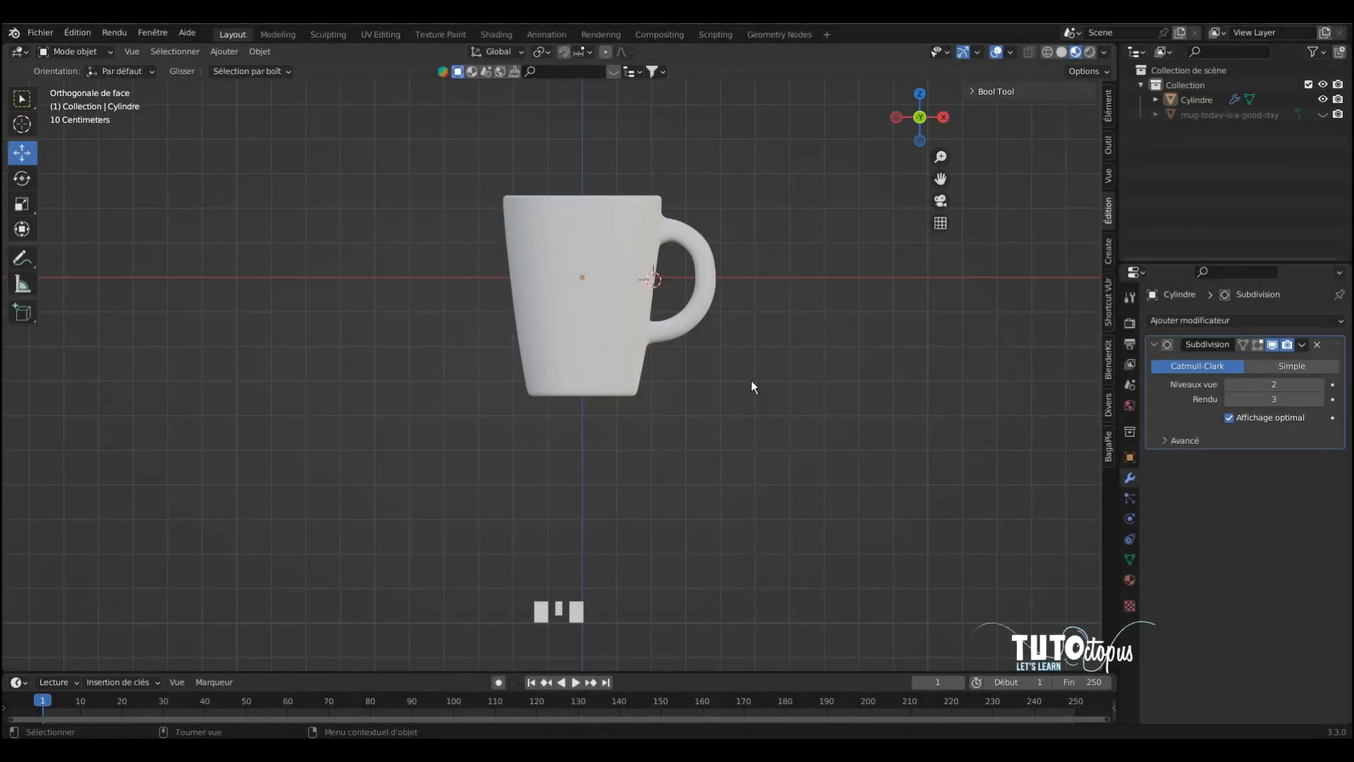
scroll(764, 305, "up", 2)
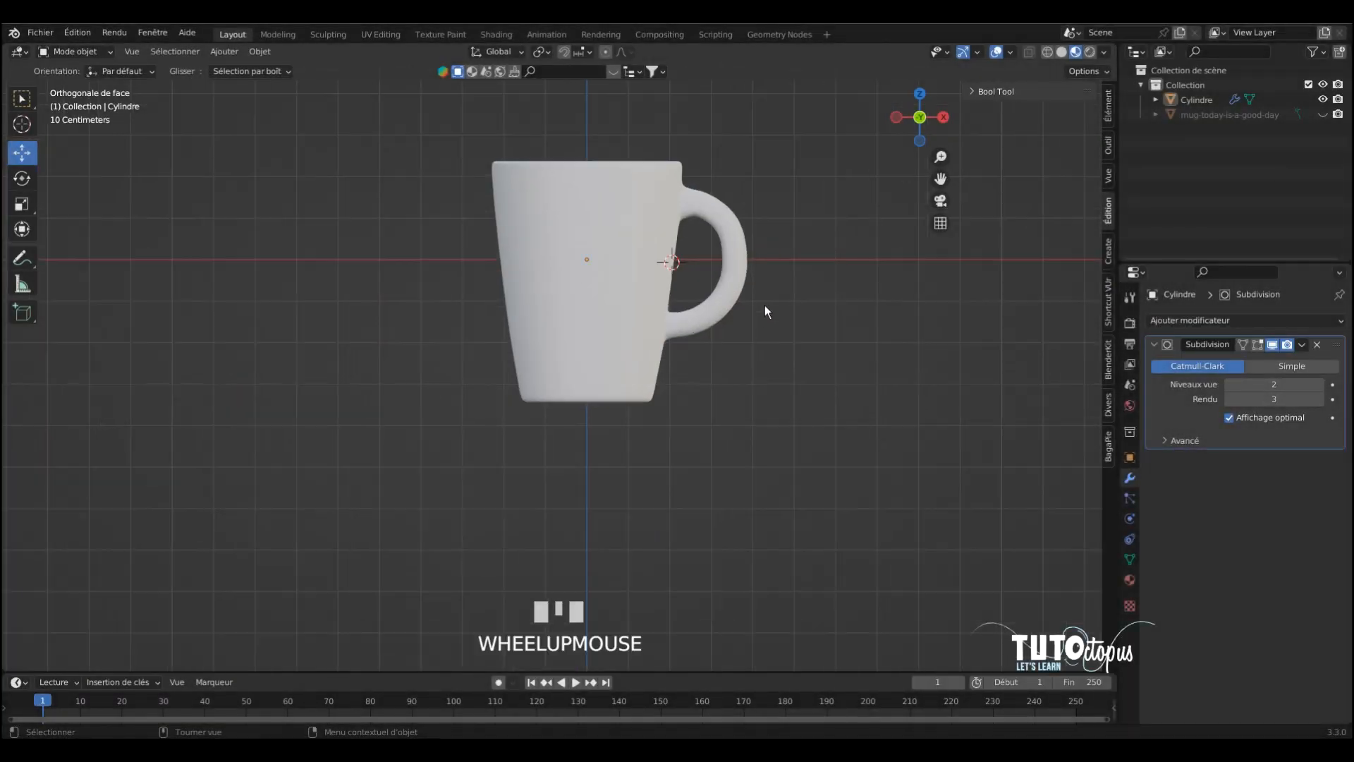
middle_click_drag(791, 281, 802, 354)
scroll(794, 304, "down", 2)
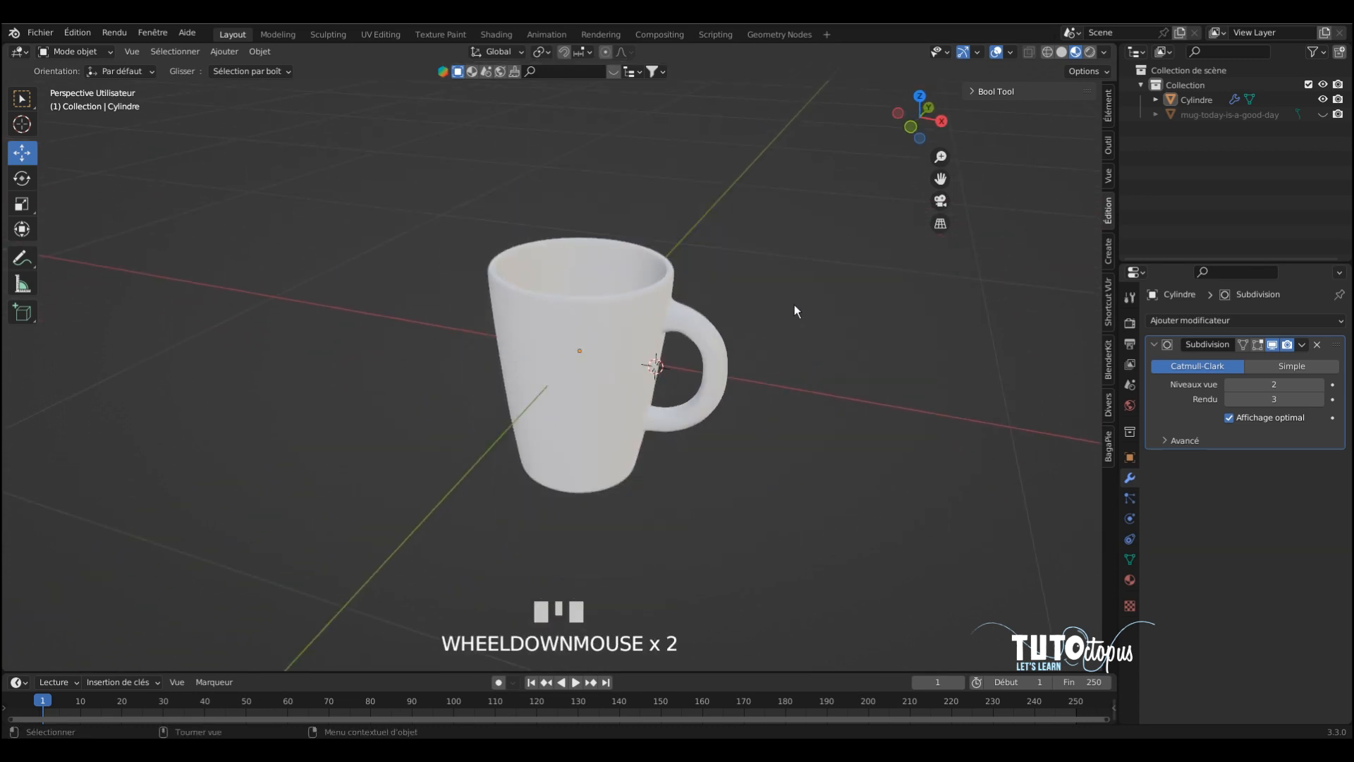
middle_click_drag(794, 304, 767, 387)
scroll(907, 410, "up", 2)
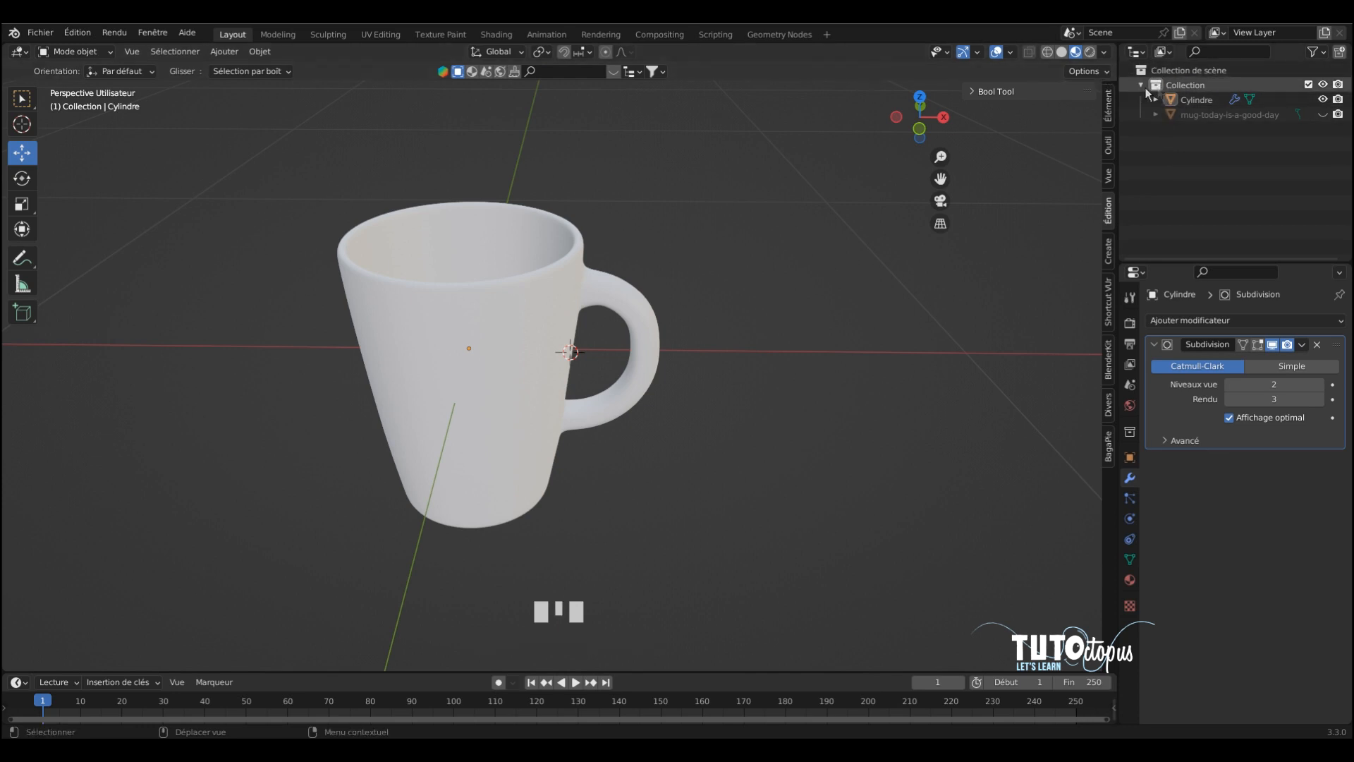
Rename the scene's collection as Collection_Mug.
left_click(1190, 86)
double_click(1211, 85)
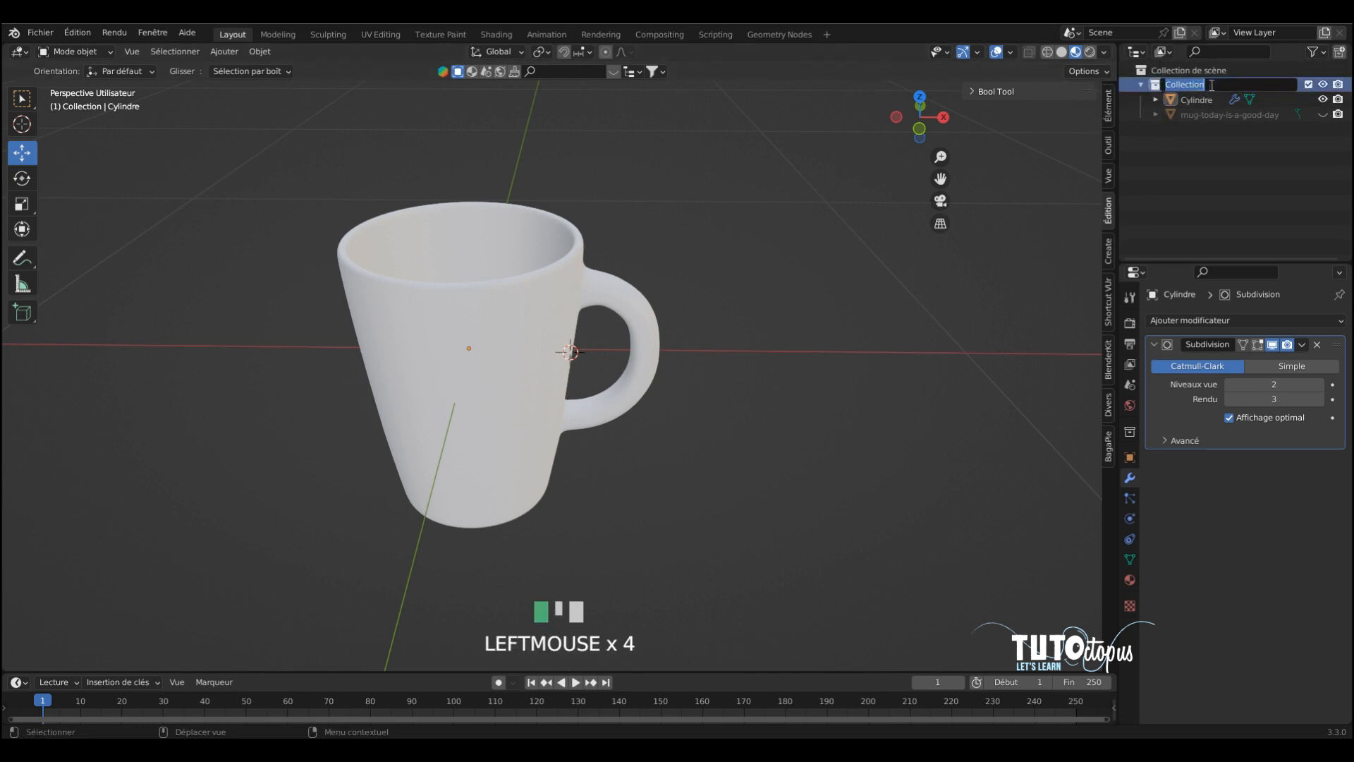
left_click(1213, 84)
type("_Mug")
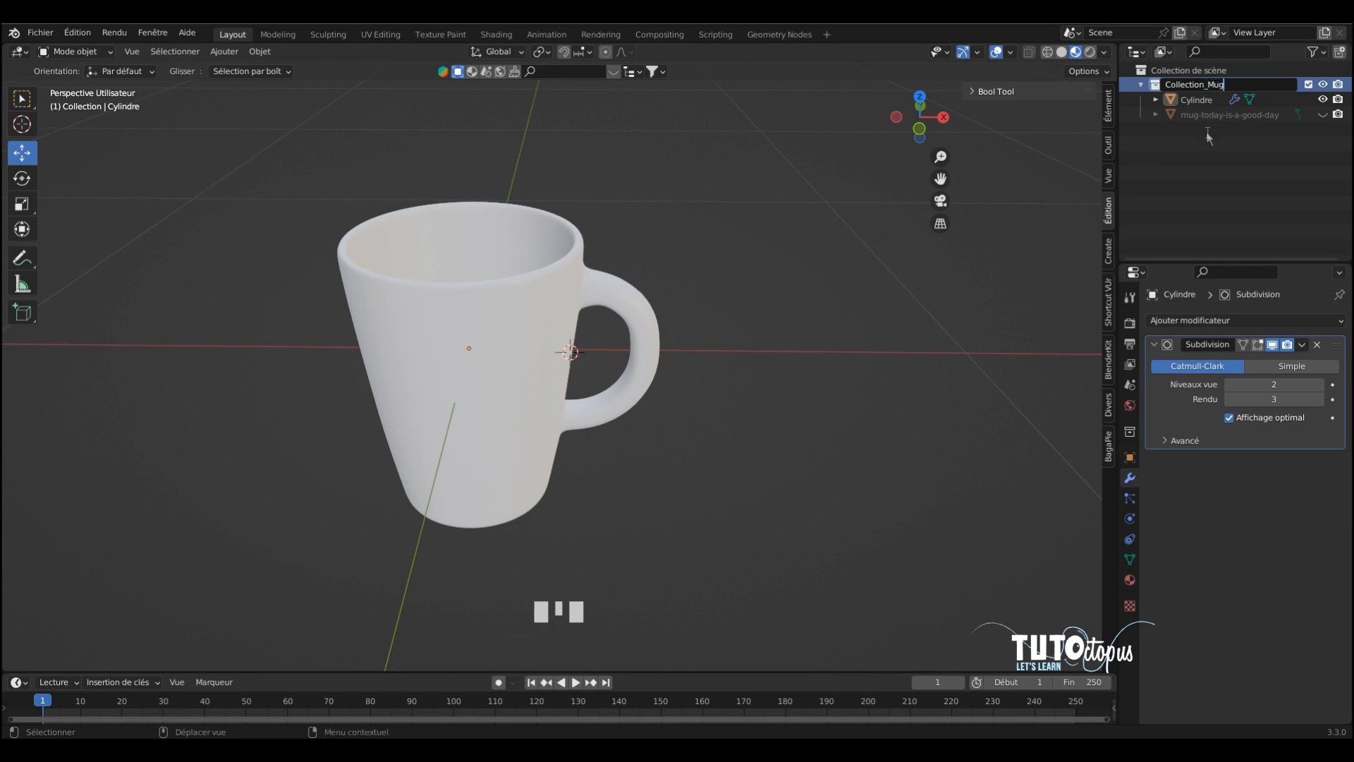
key("Return")
Rename the Cylindre object as MUG.
left_click(1199, 99)
double_click(1199, 98)
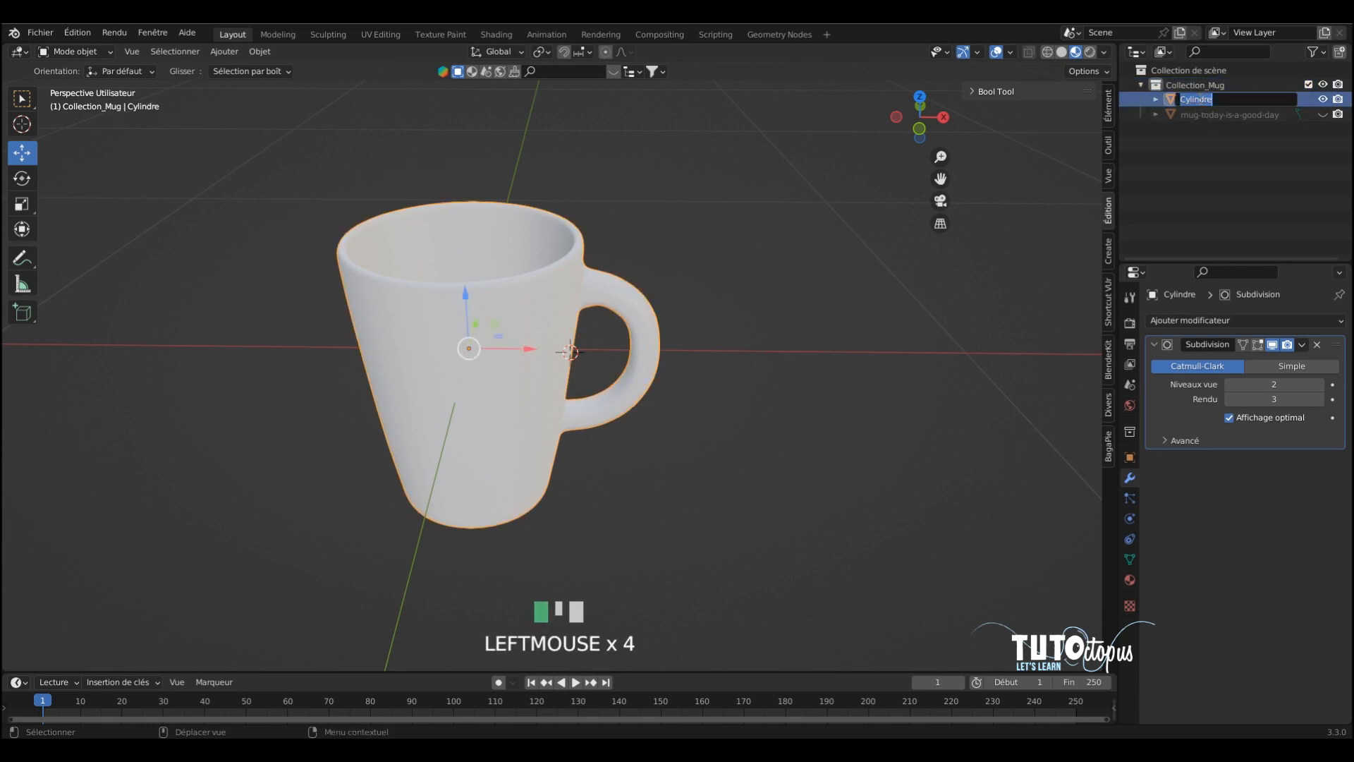
type("MUG")
key("Return")
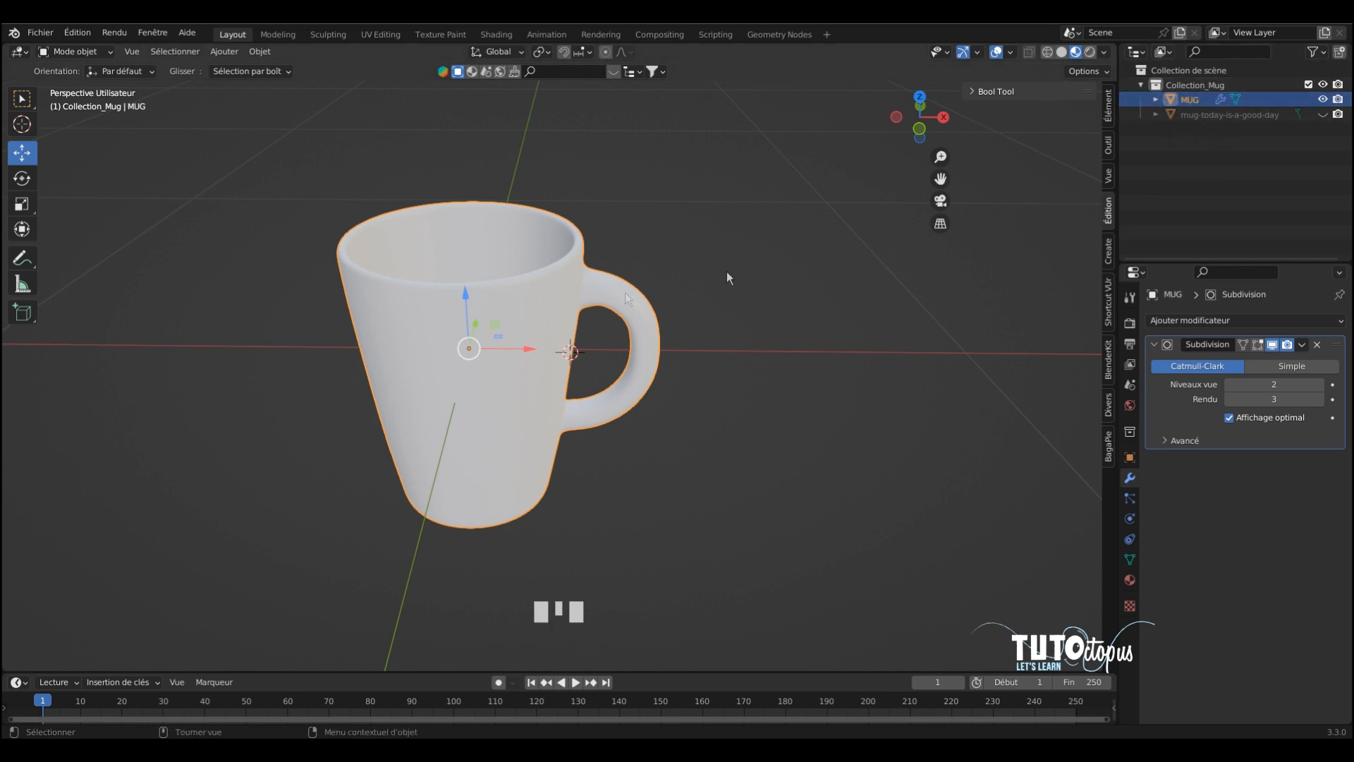
Show the selectability and viewport restriction toggles in the outliner and exclude the mug reference image from rendering.
left_click(1315, 53)
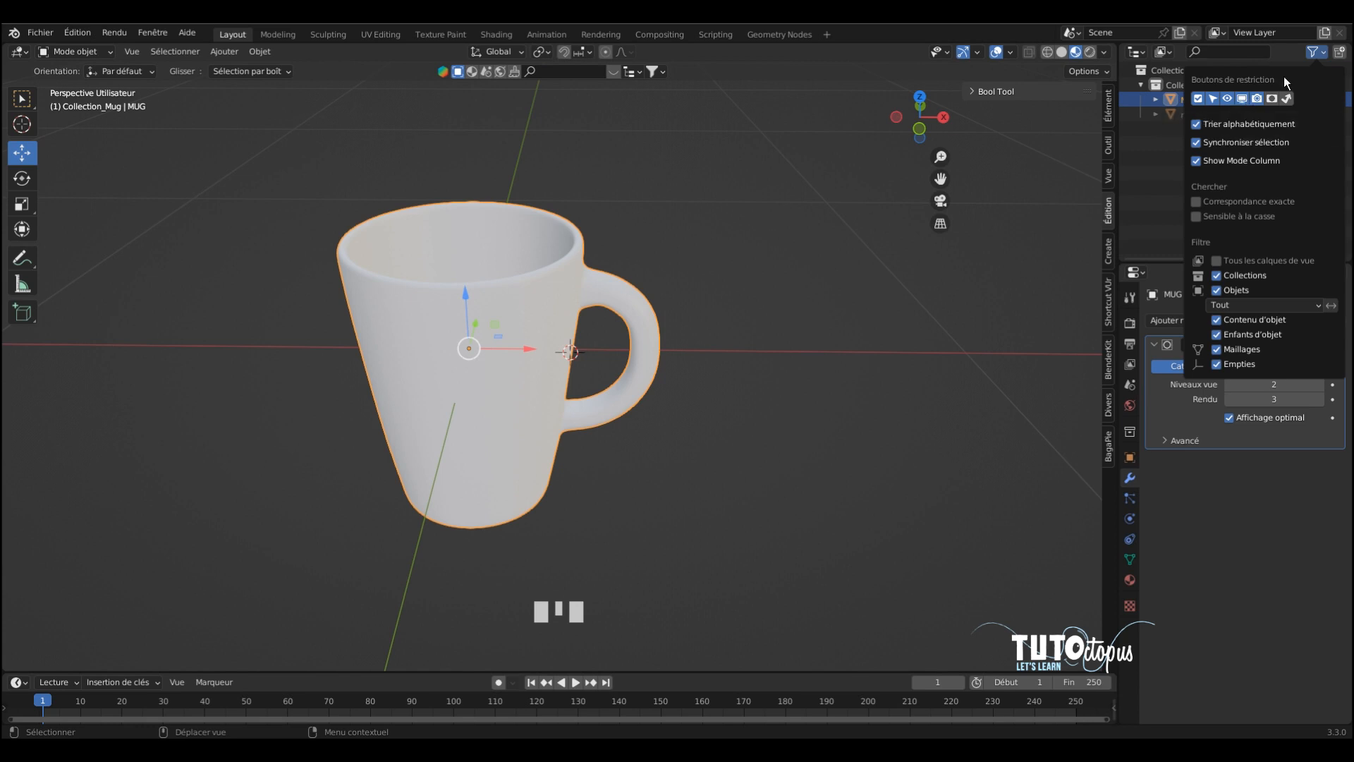
left_click(1316, 54)
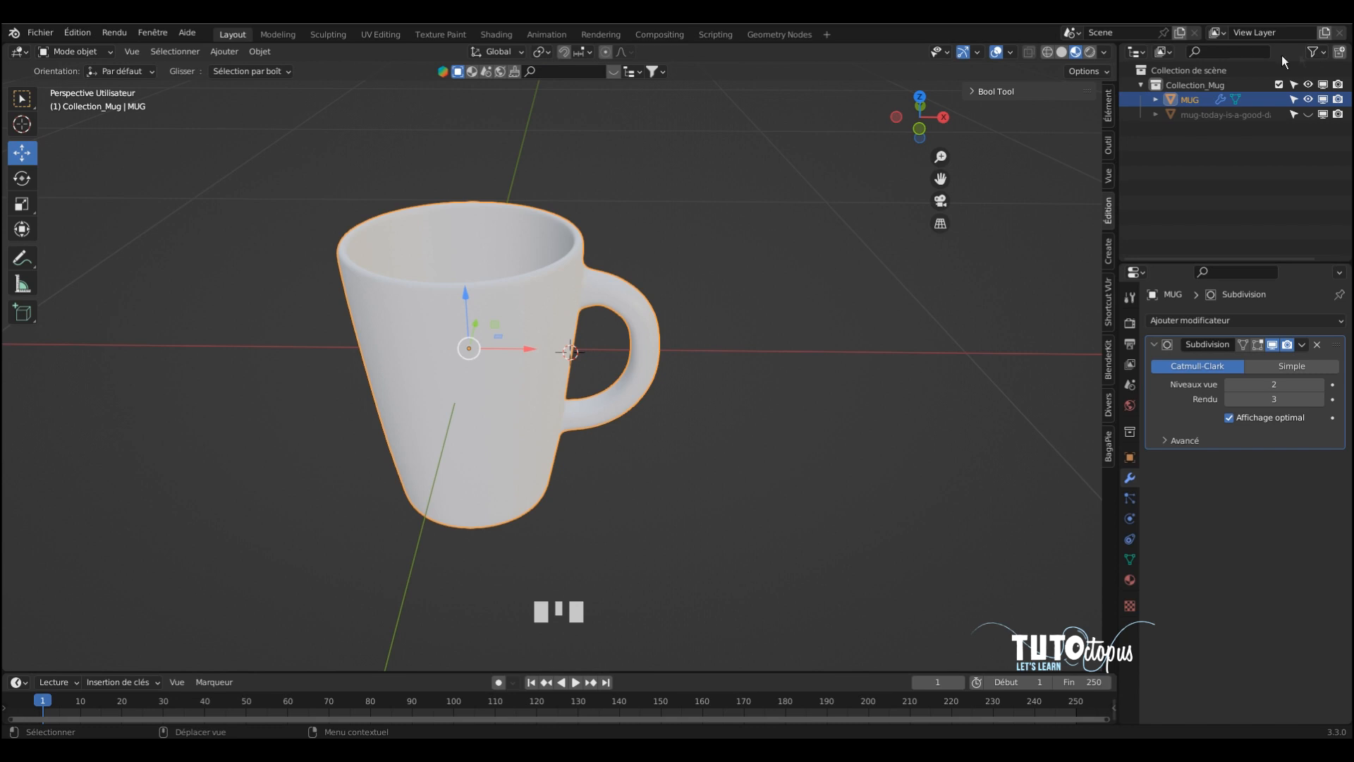
left_click(1339, 115)
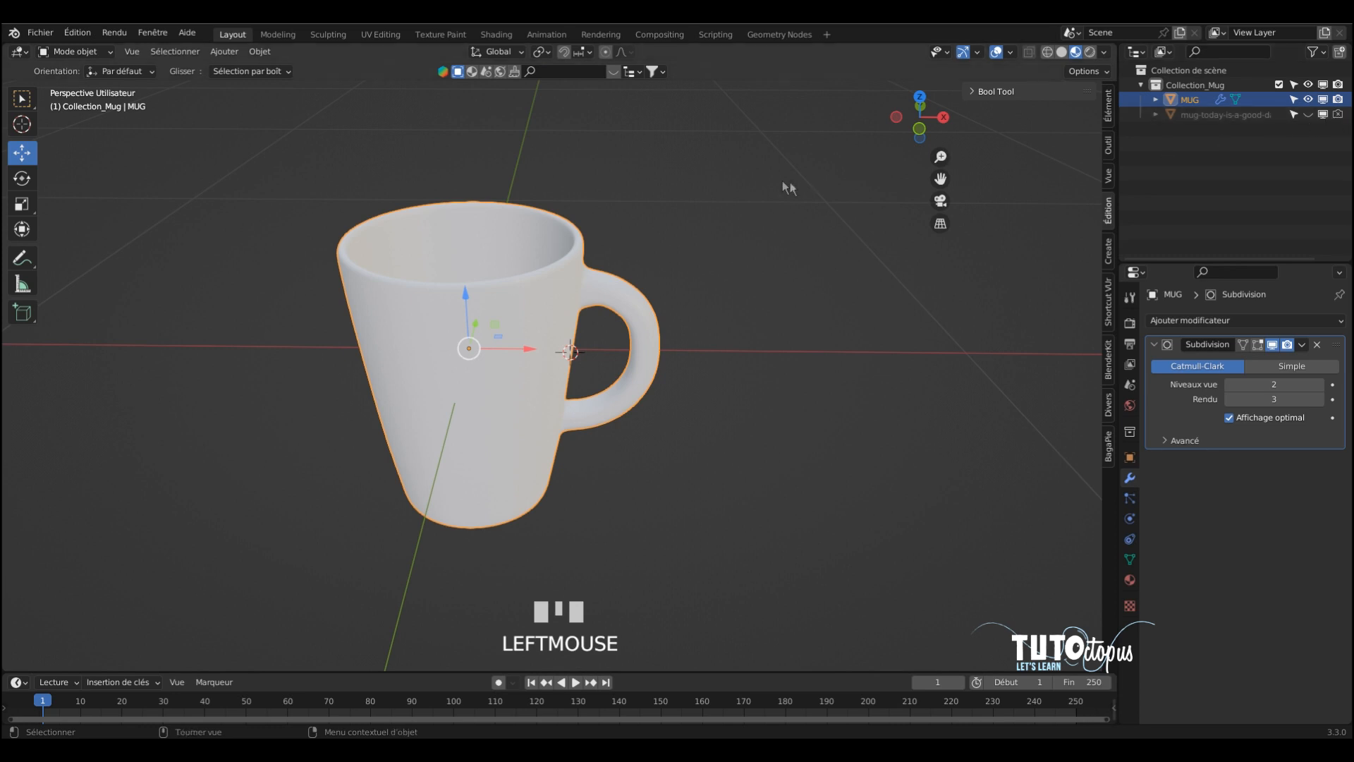
Show the mug reference image in the viewport and hide it again.
scroll(640, 221, "down", 4)
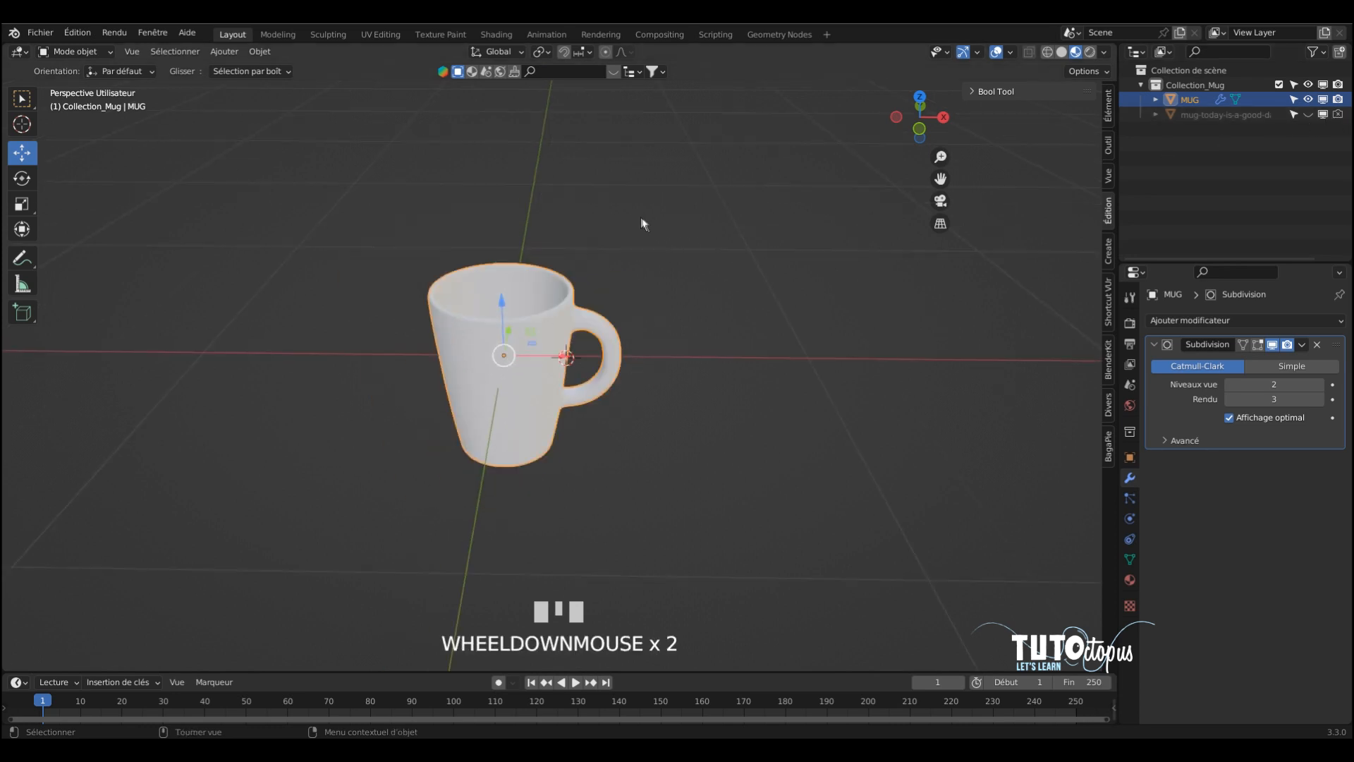
left_click(1308, 114)
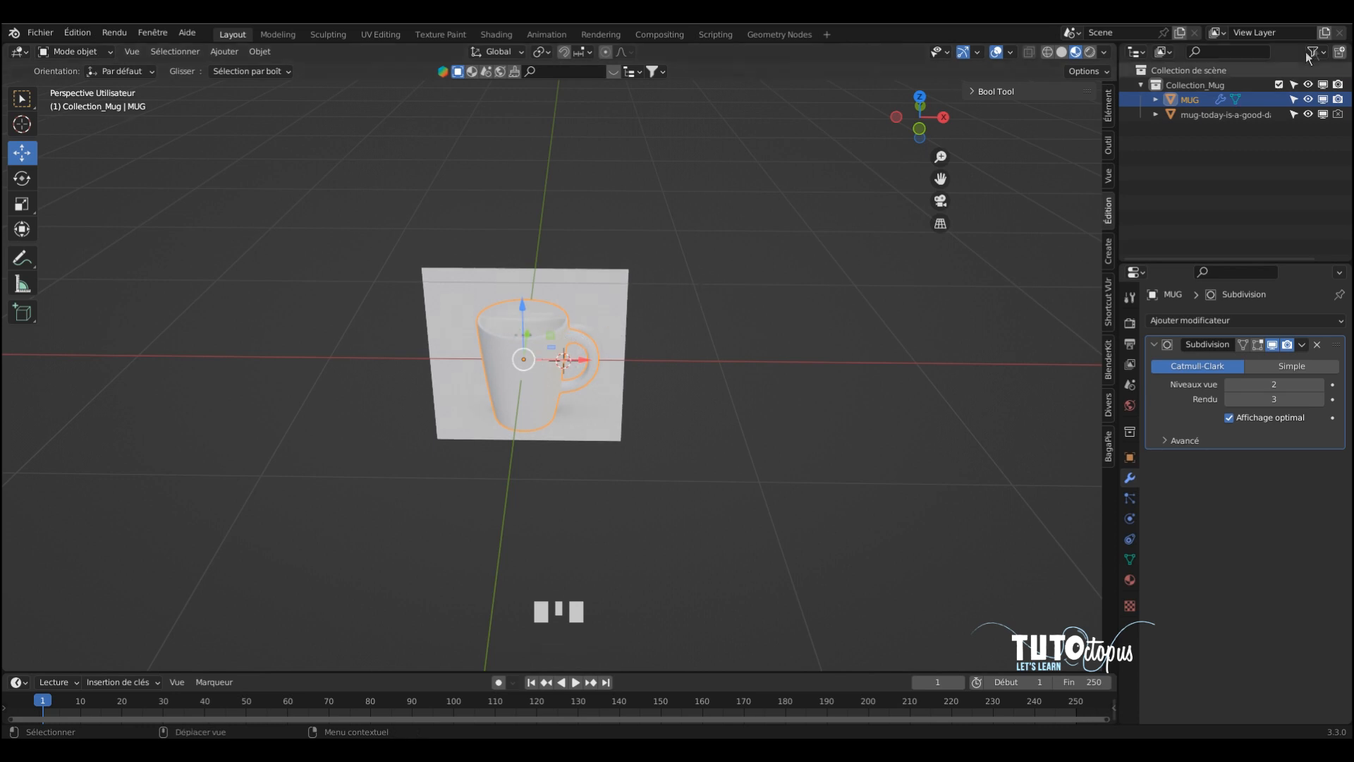
left_click(1308, 114)
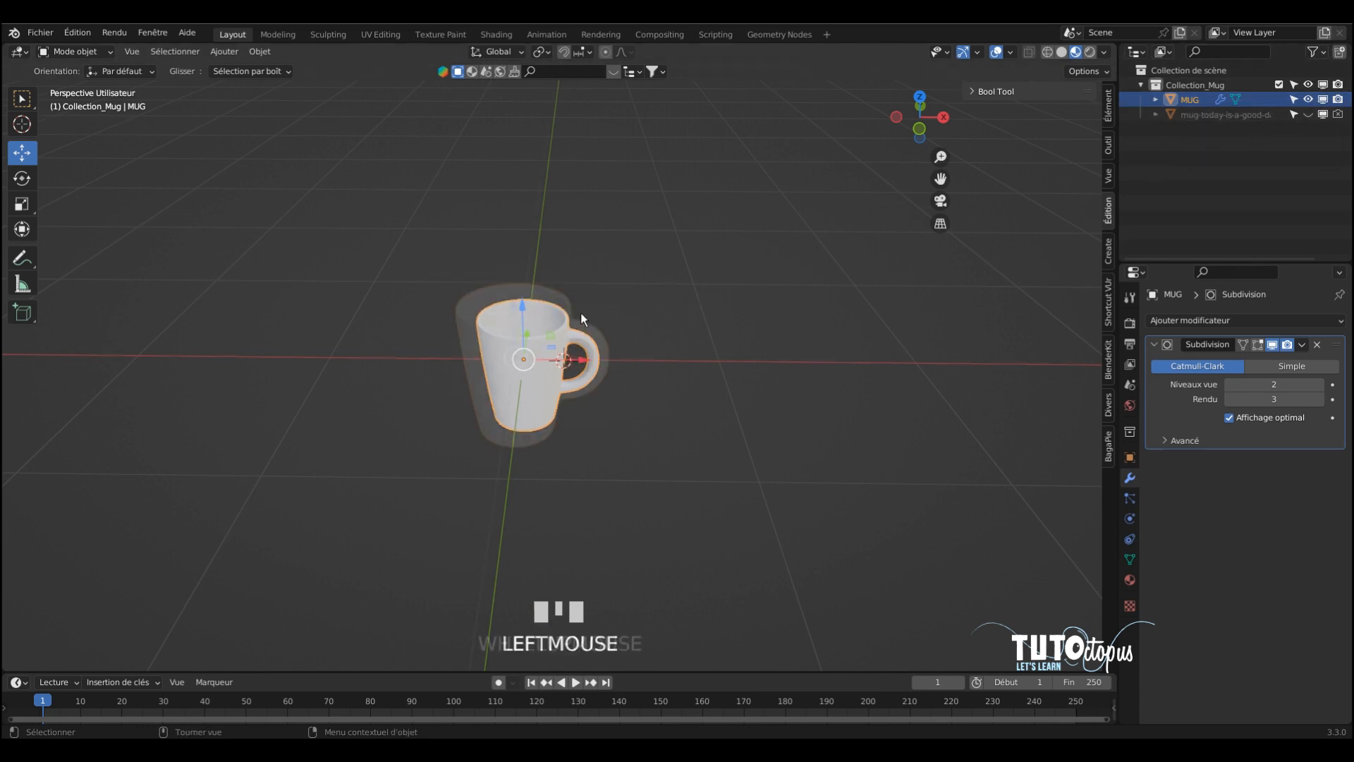
Add a mesh plane at the 3D cursor and set its size to 5 m.
middle_click_drag(581, 312, 677, 275)
scroll(746, 289, "down", 3)
scroll(745, 290, "down", 4)
left_click(225, 54)
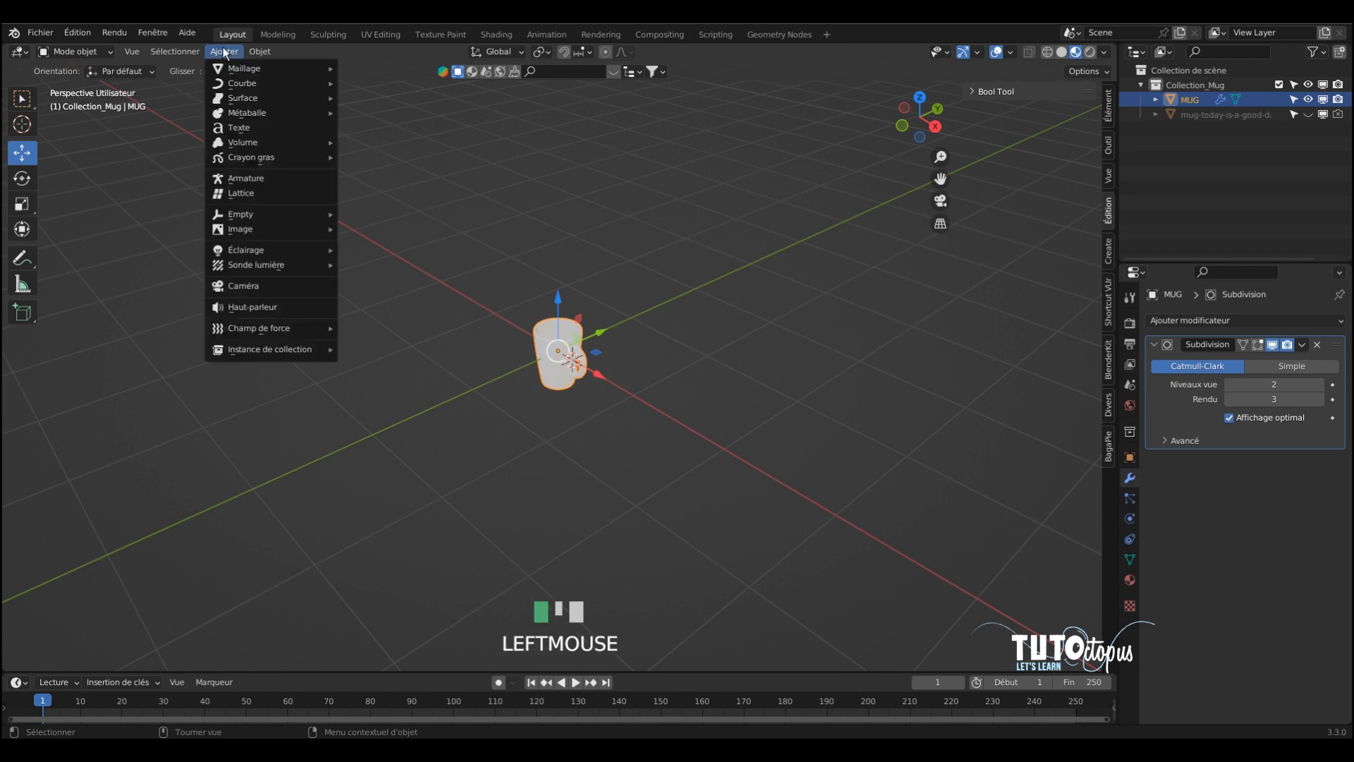
mouse_move(248, 67)
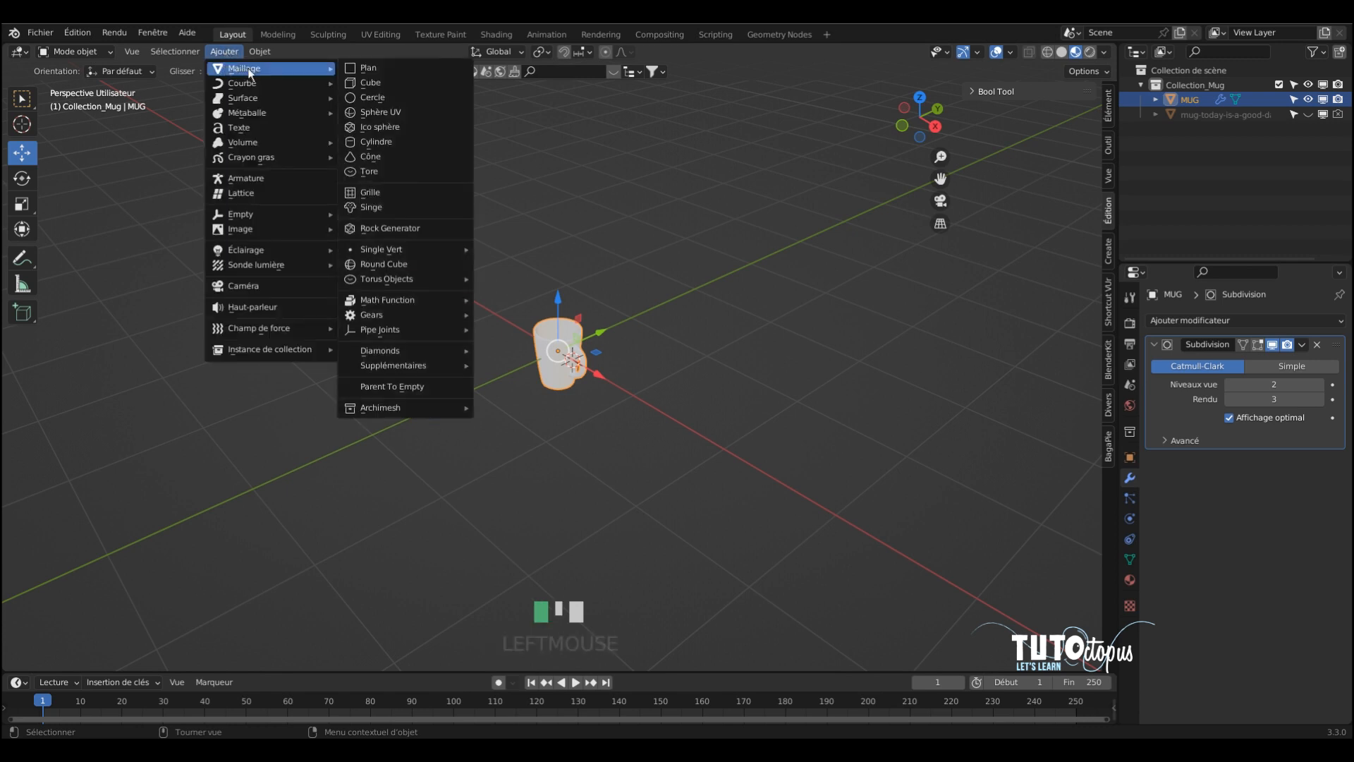
left_click(374, 68)
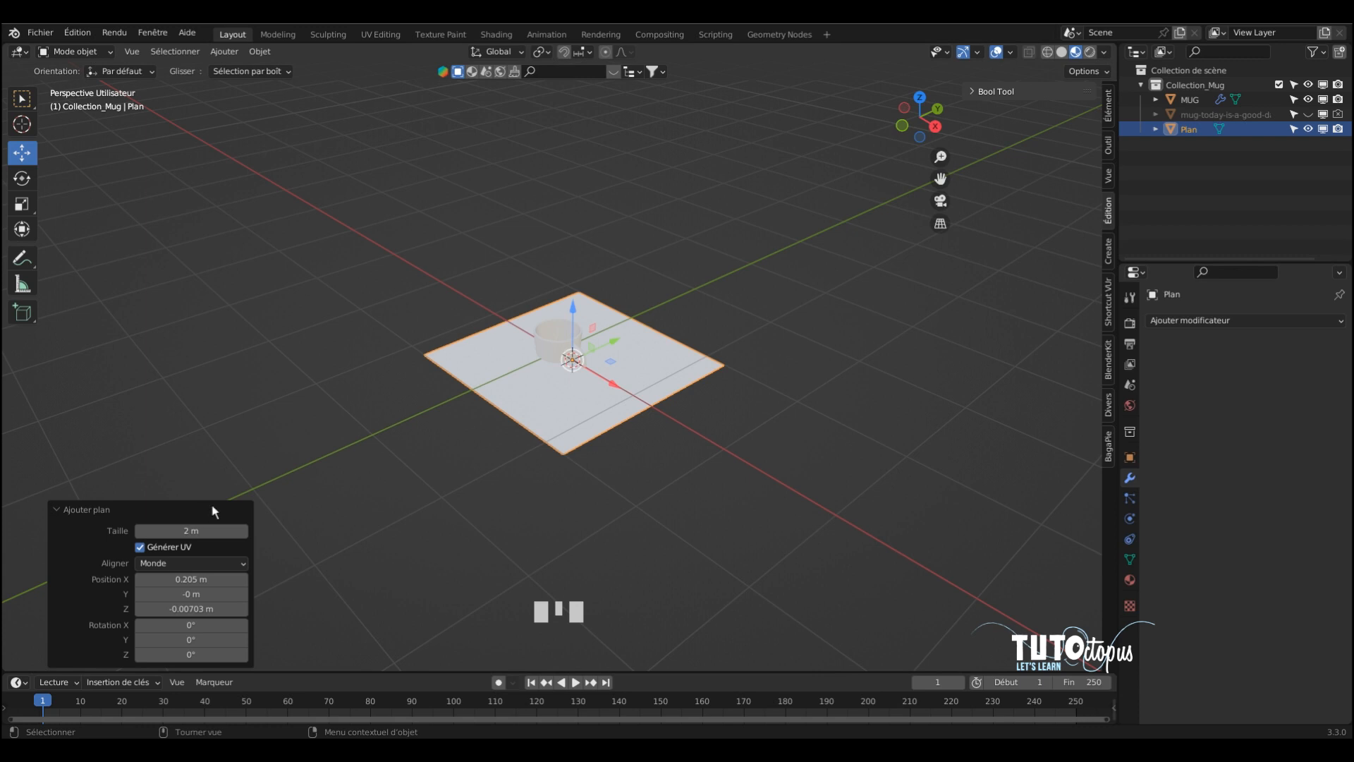
left_click(189, 530)
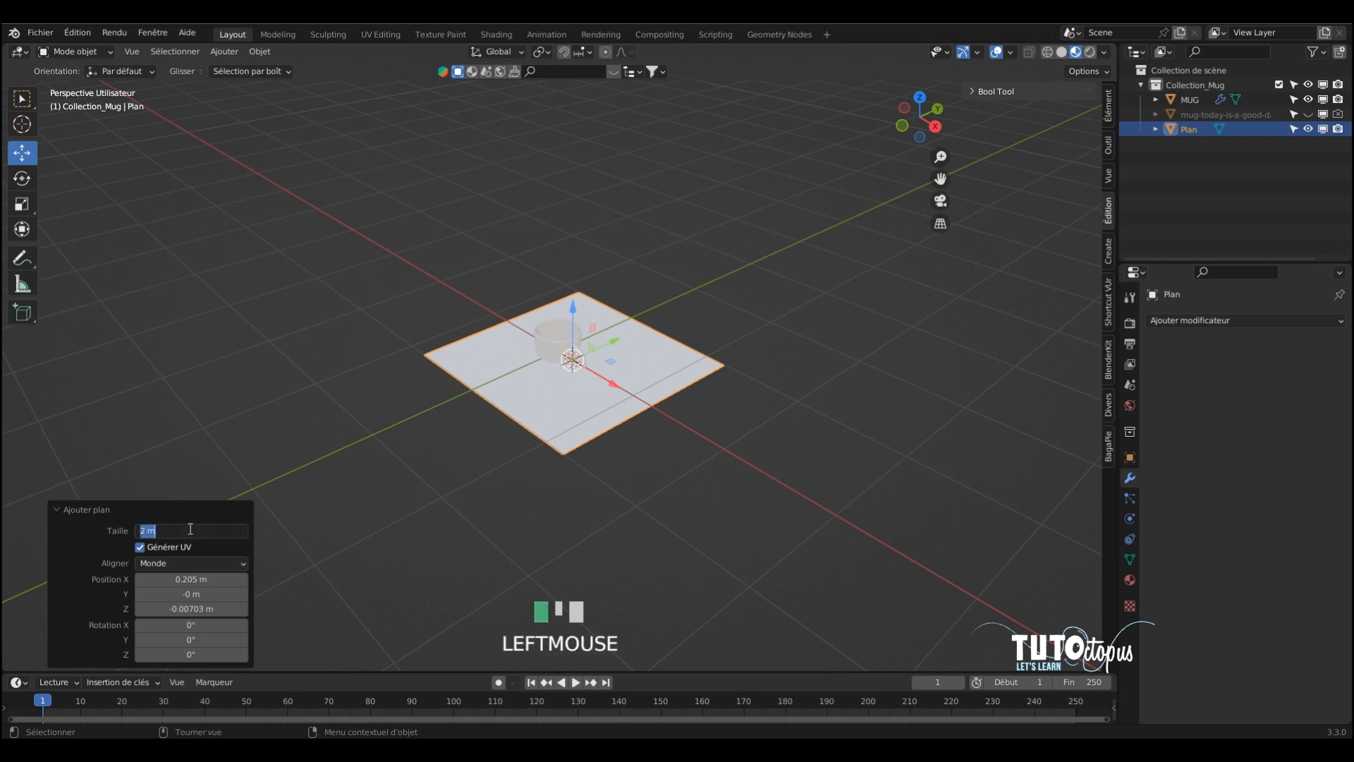
type("5m")
key("Return")
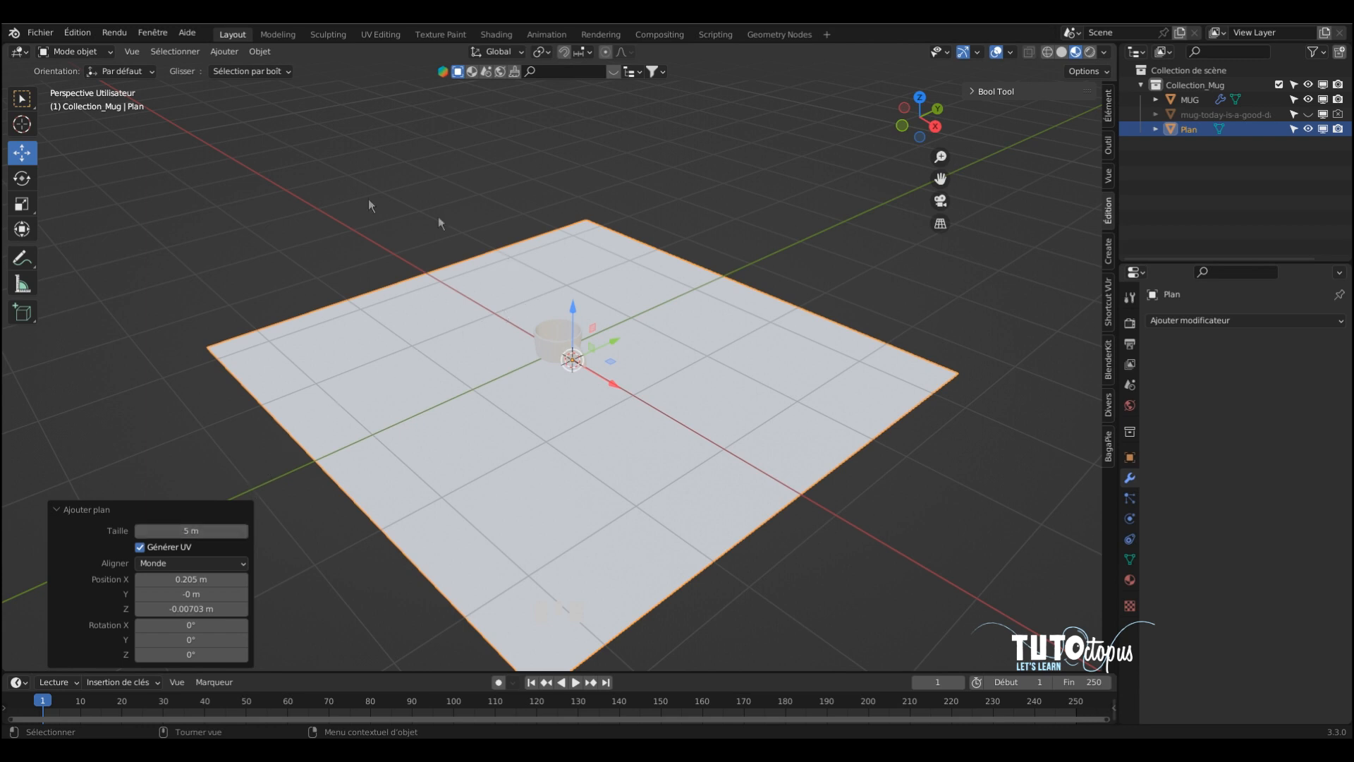
Put the plane in edit mode and scale it along the X axis by about 2.08.
left_click(100, 52)
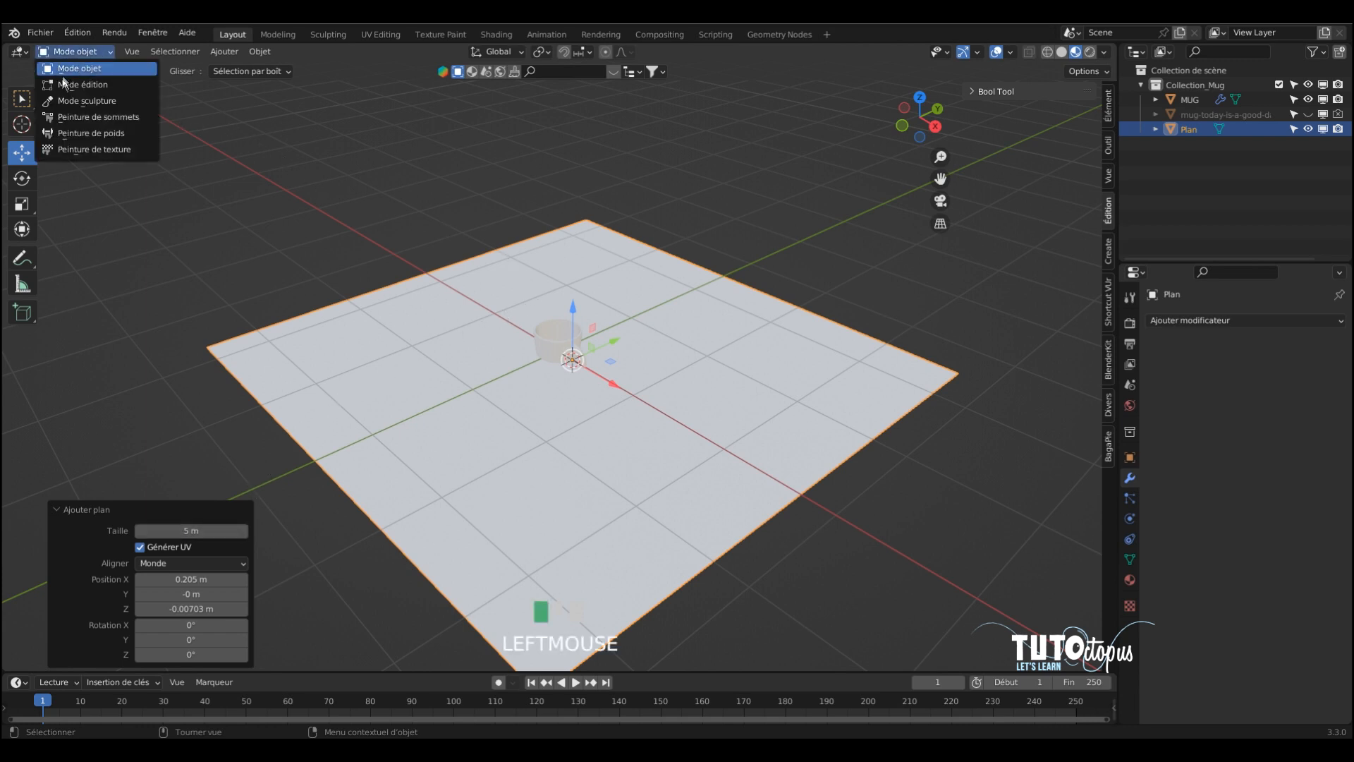
left_click(95, 83)
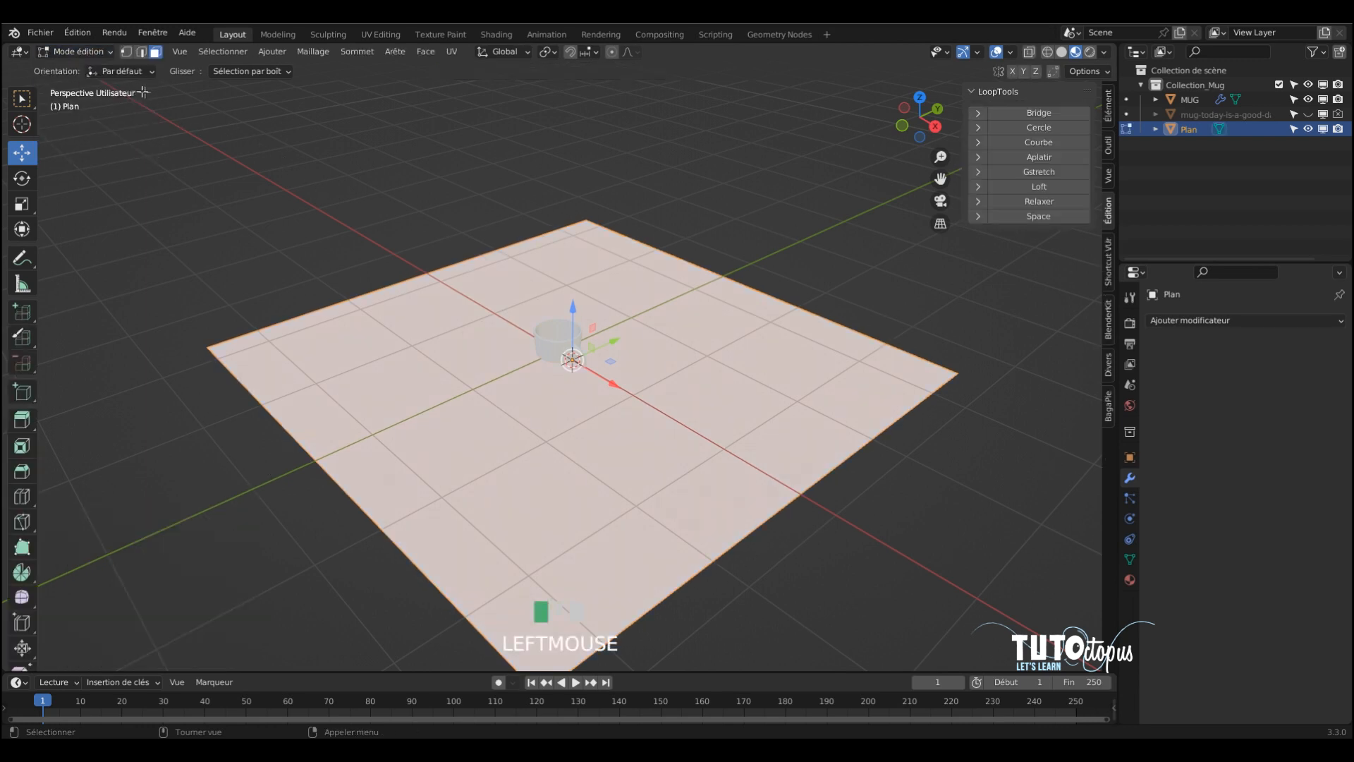
scroll(635, 323, "down", 3)
scroll(636, 323, "down", 1)
middle_click_drag(620, 293, 710, 317)
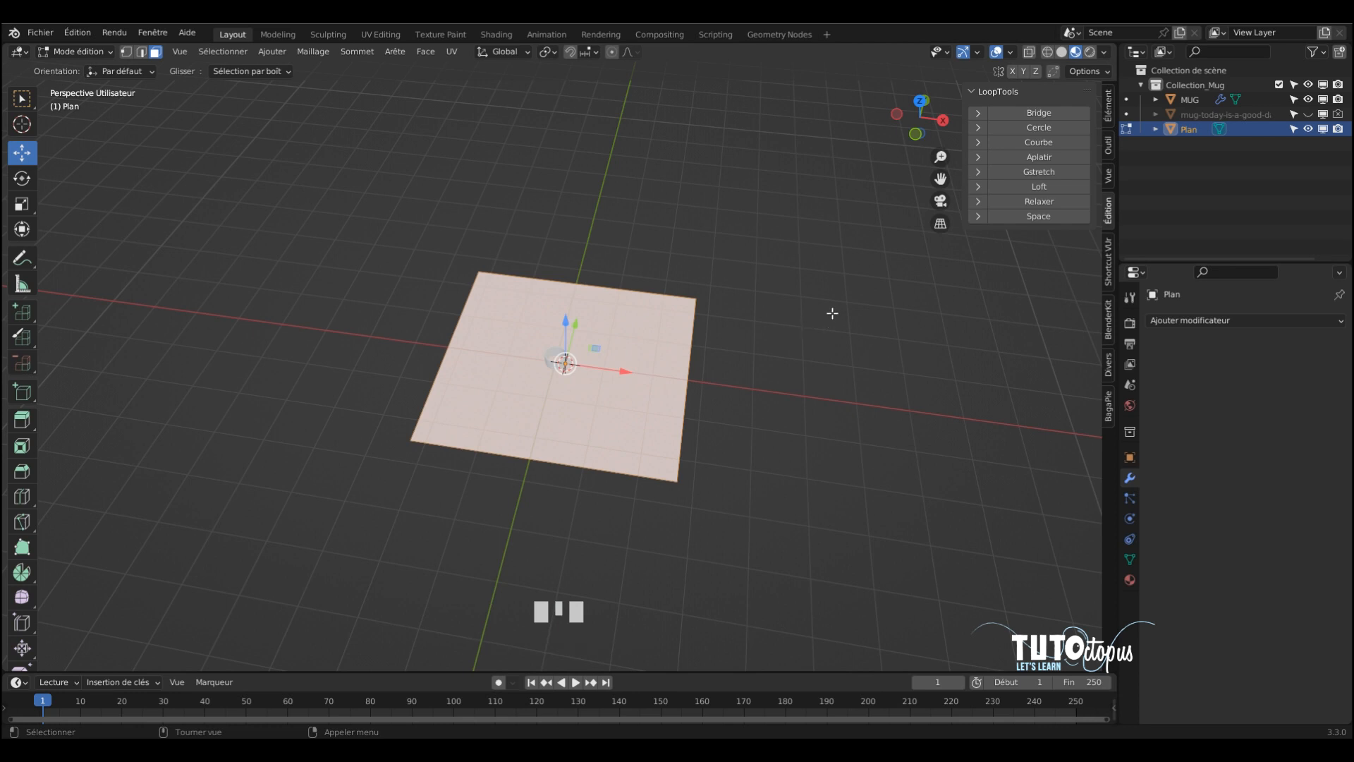
key("s")
key("x")
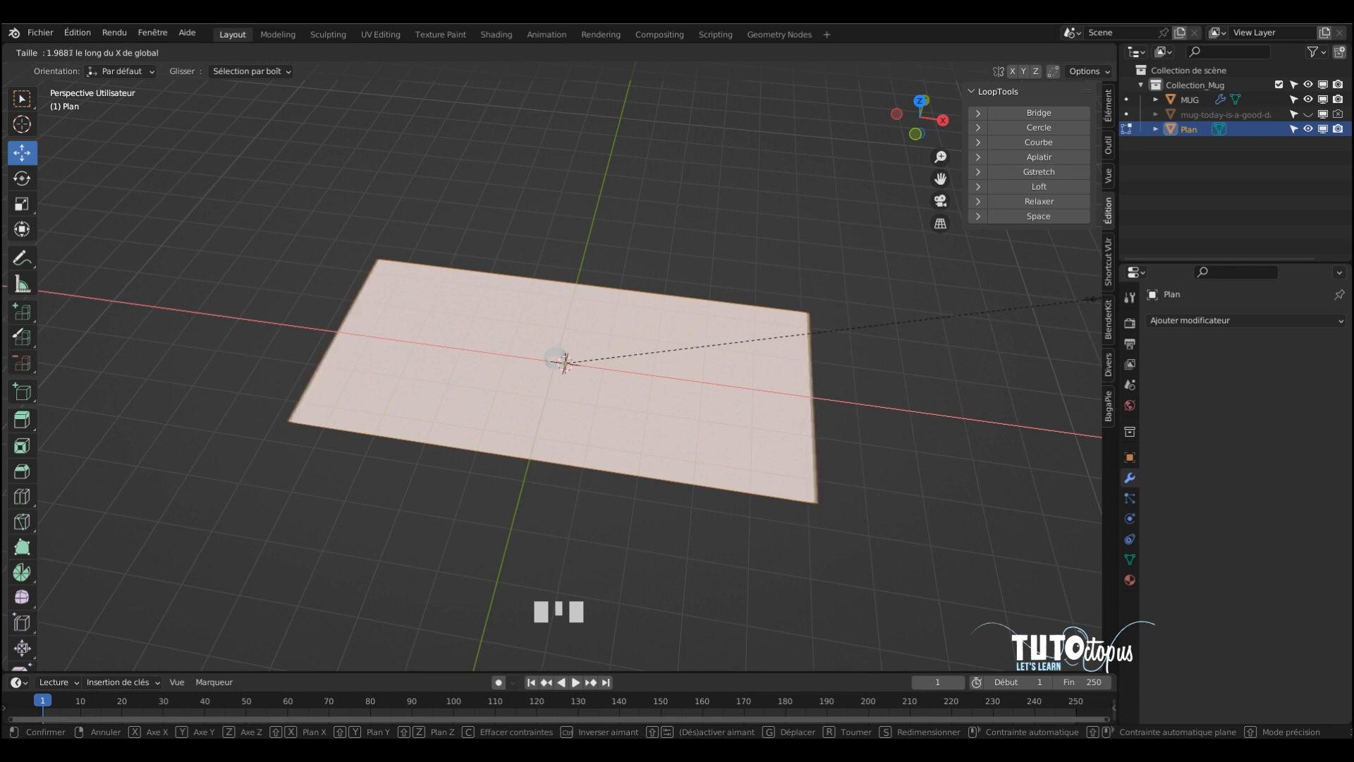
left_click(4, 323)
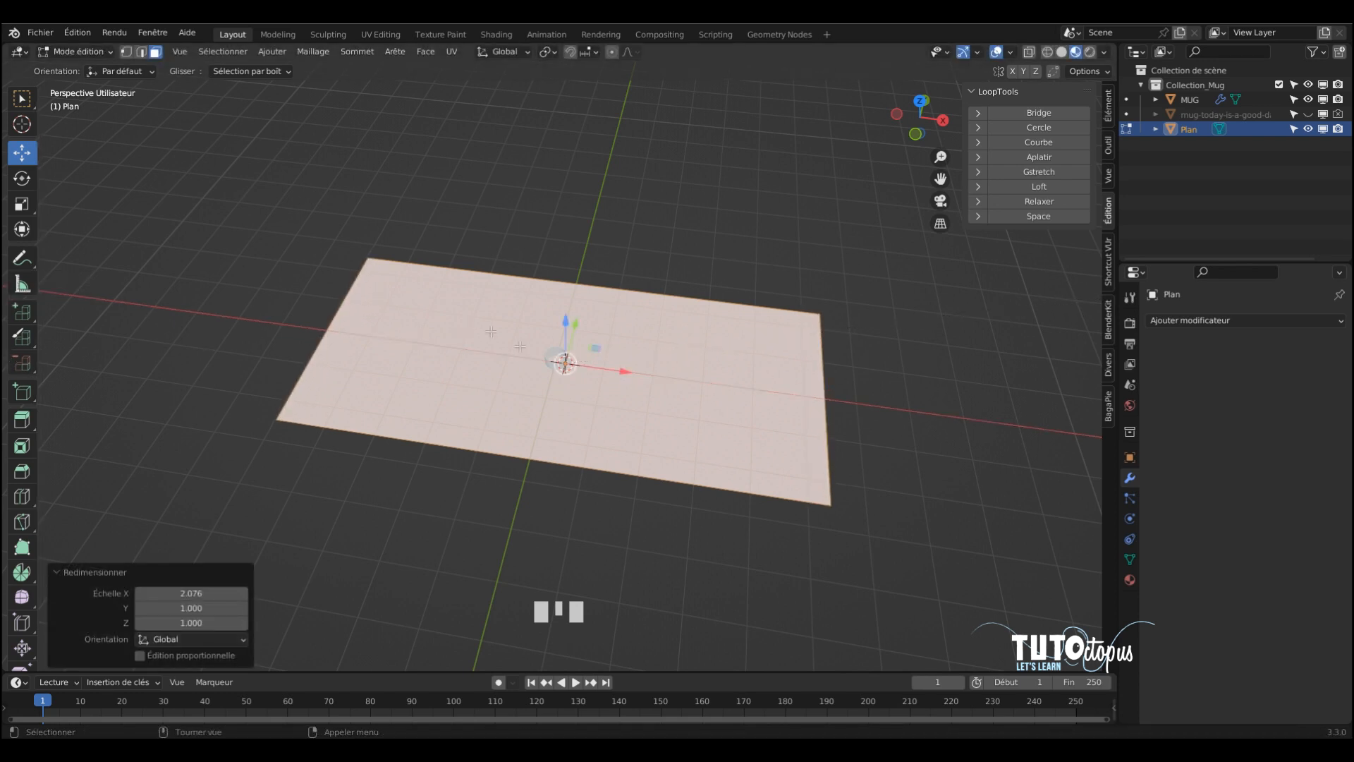
Scale the plane along the Y axis by 1.3.
middle_click_drag(643, 383, 508, 384)
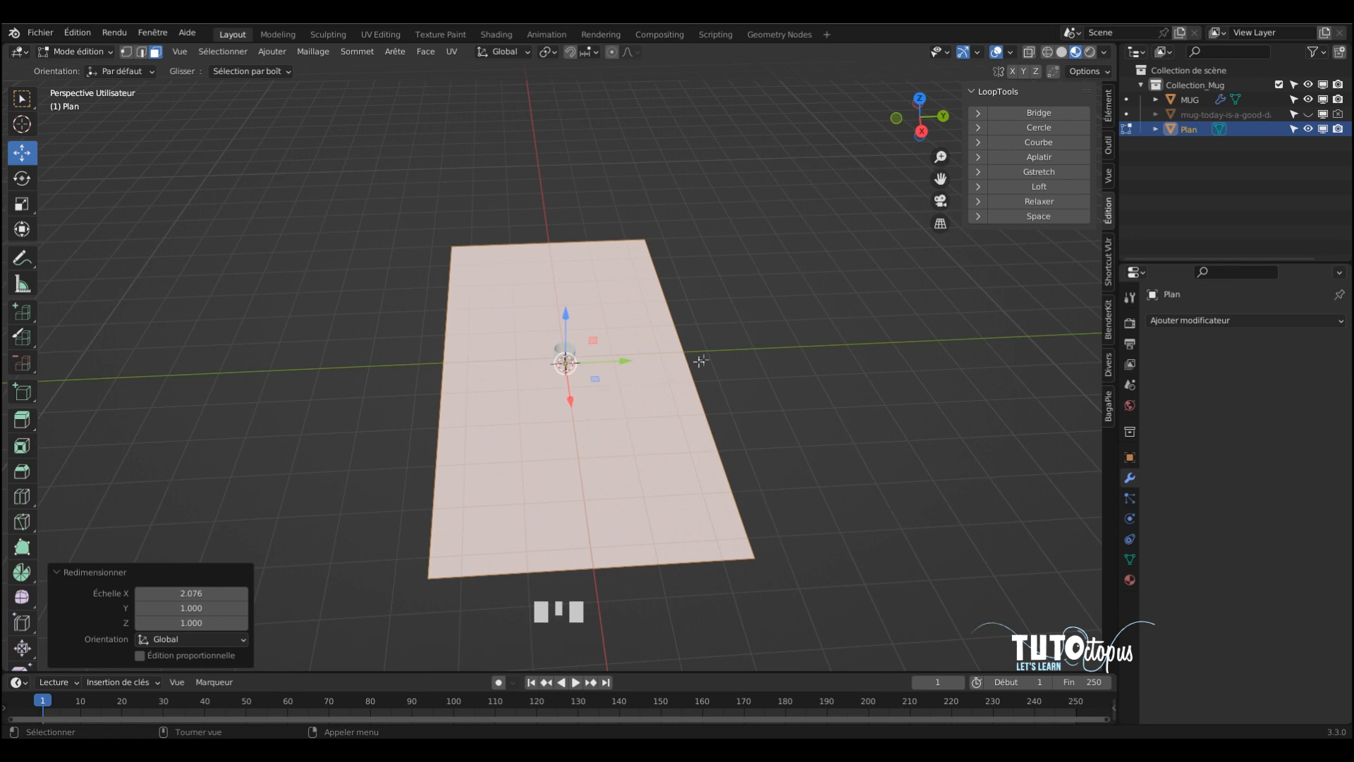
key("s")
key("y")
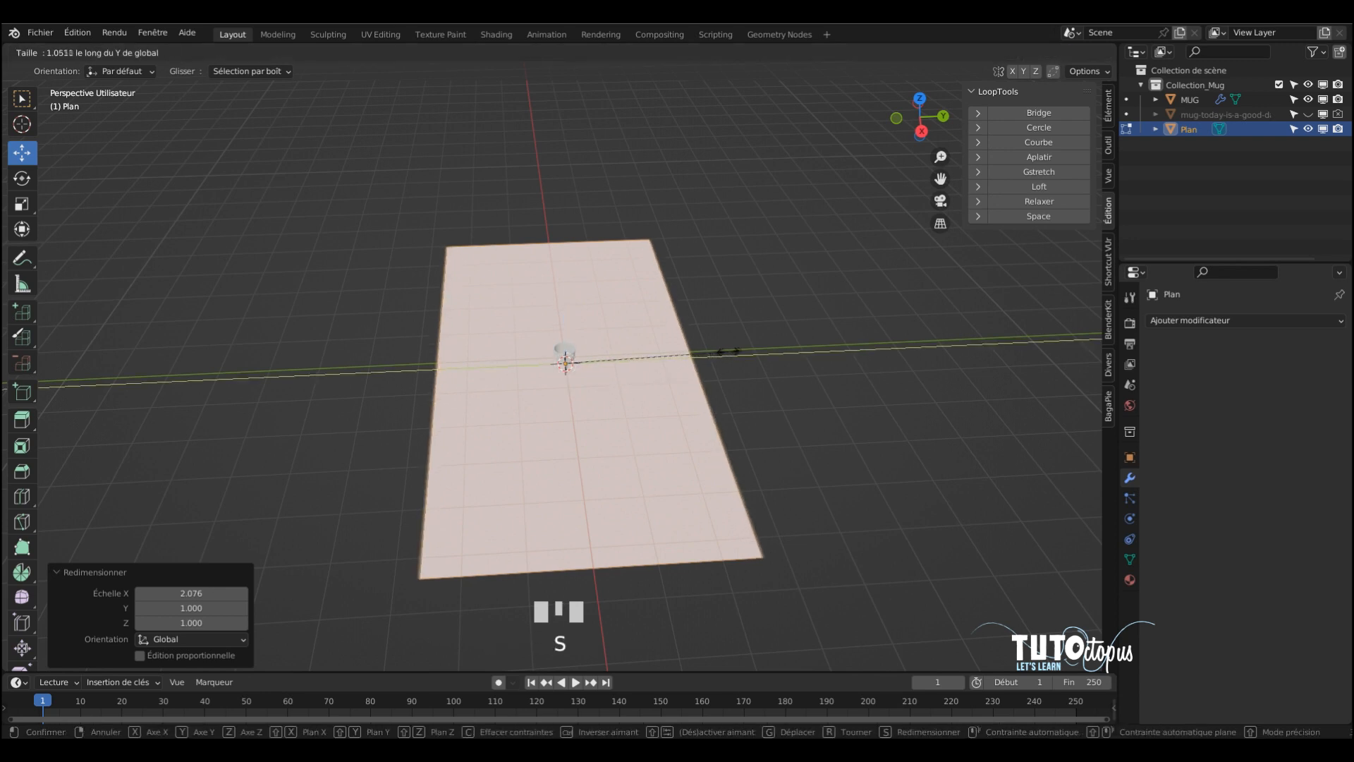
left_click(767, 343)
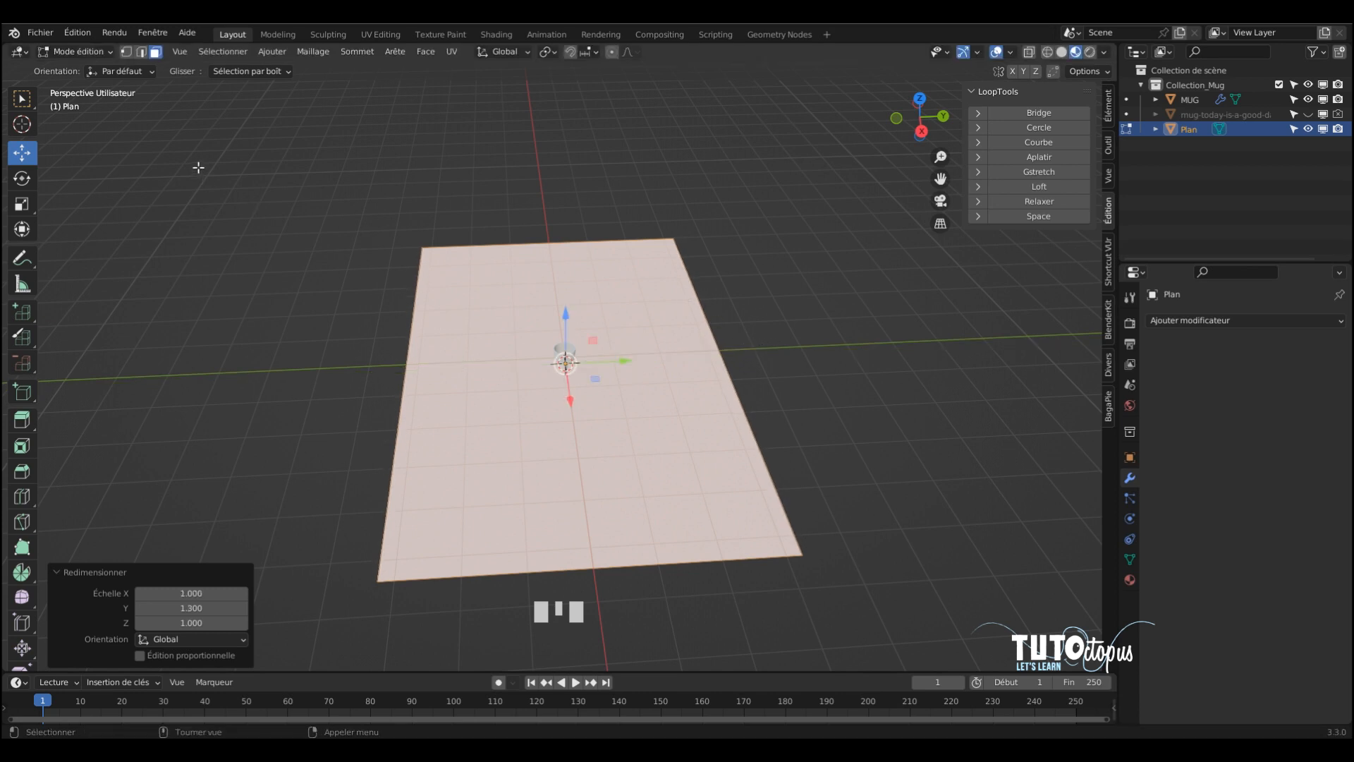
In edge selection mode, extrude the plane's long edge on the positive Y side upward along Z by about 5.49 m.
left_click(143, 53)
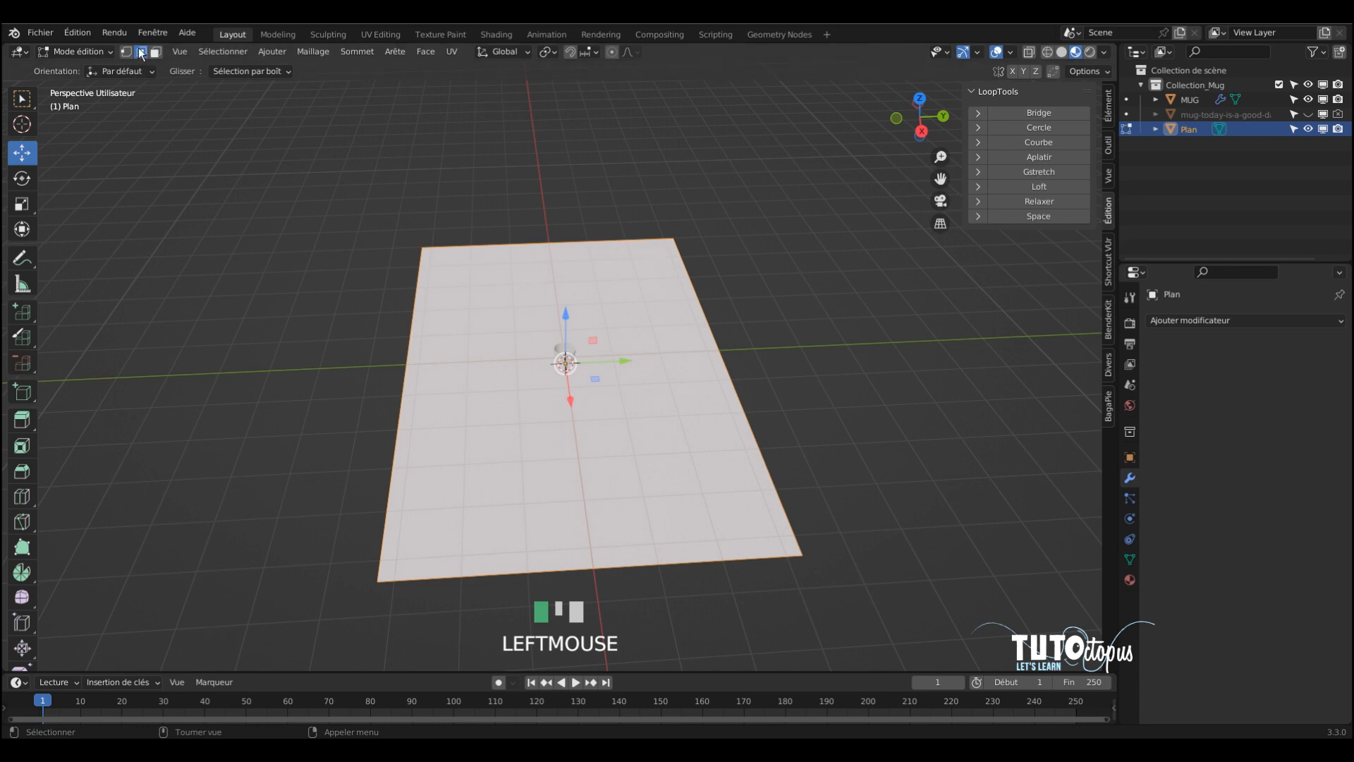
left_click(708, 314)
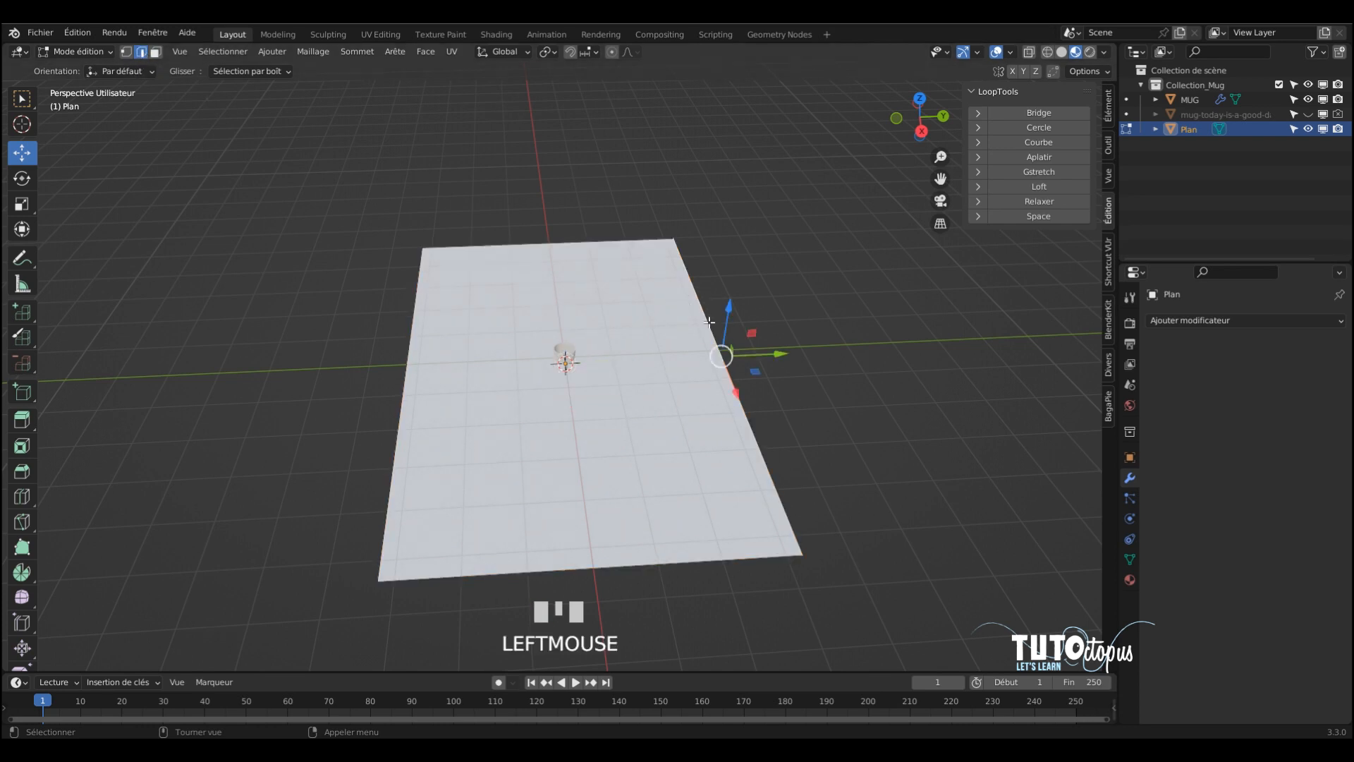
key("e")
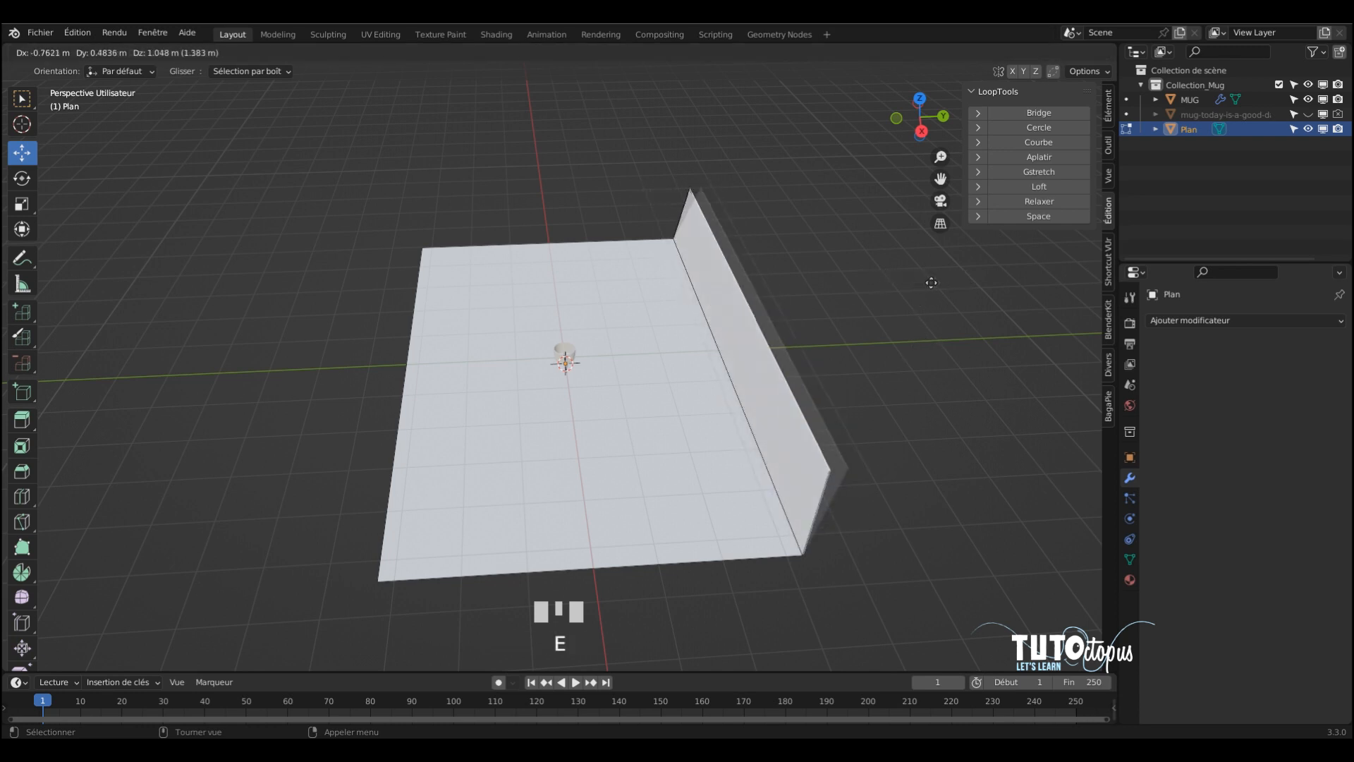
key("z")
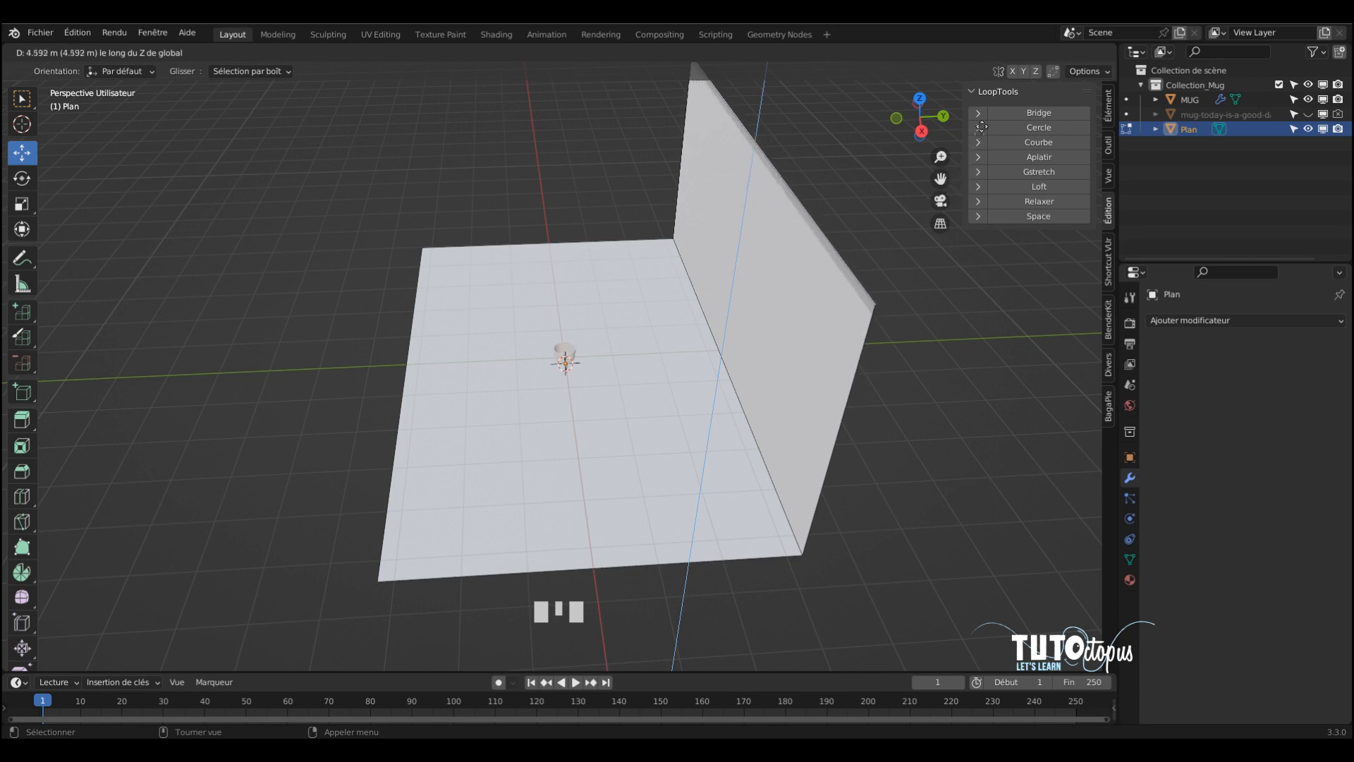
left_click(994, 81)
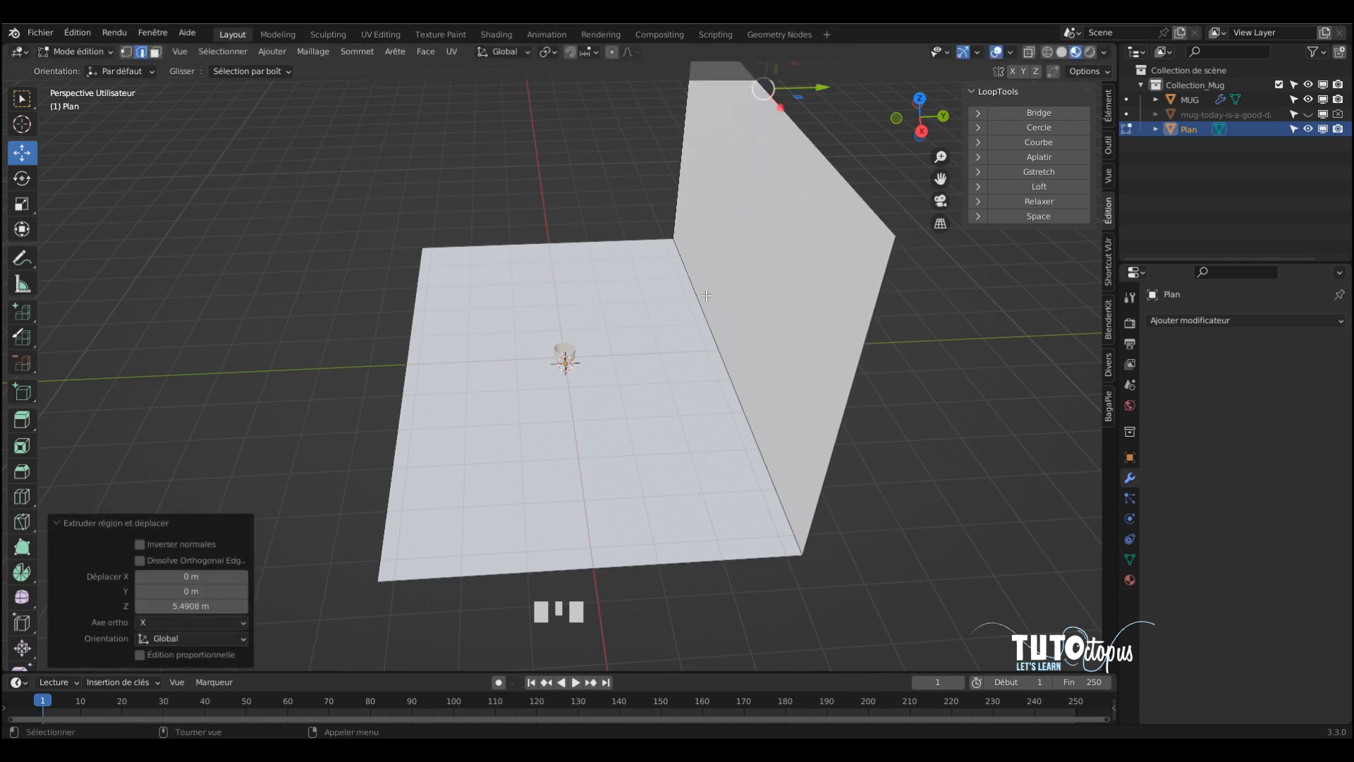
Lower the top edge of the wall by about 0.99 m along Z.
scroll(706, 296, "down", 2)
middle_click_drag(707, 296, 694, 143)
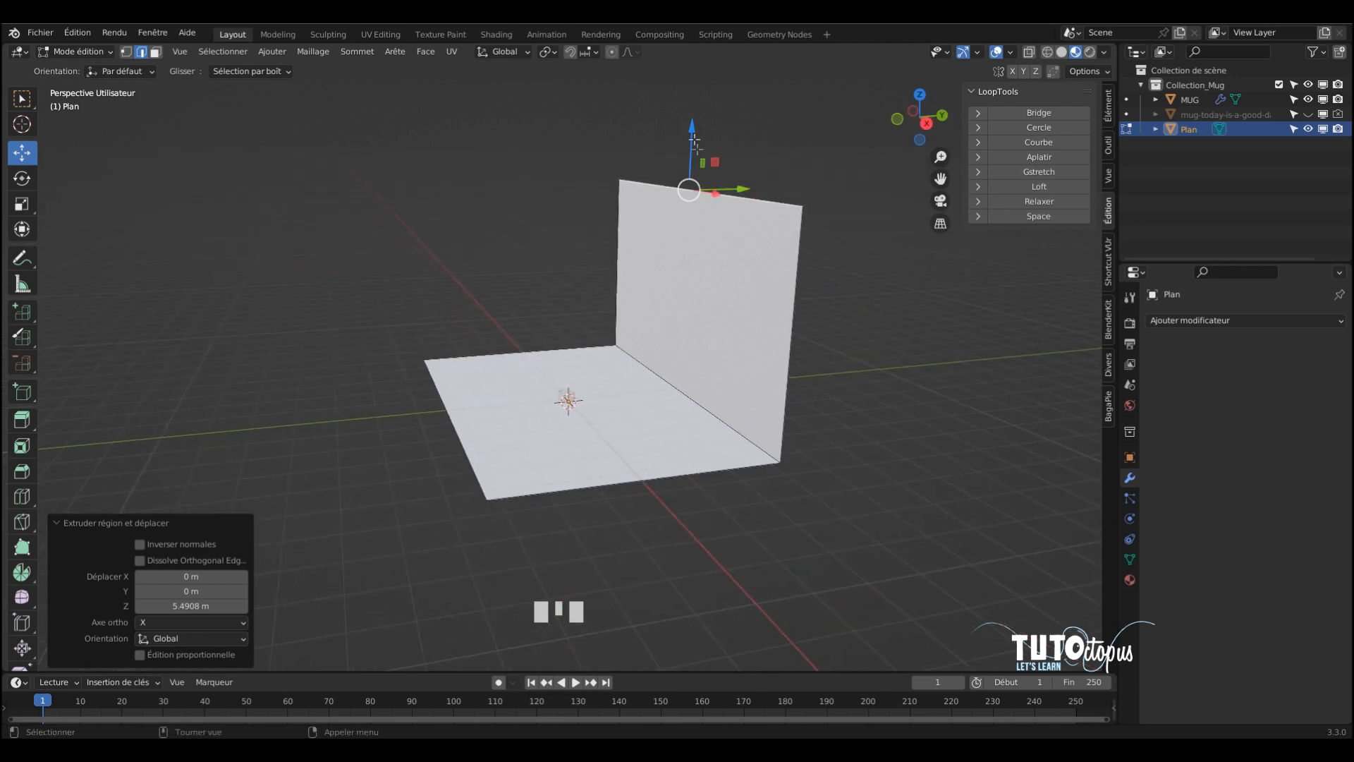
left_click_drag(695, 144, 718, 188)
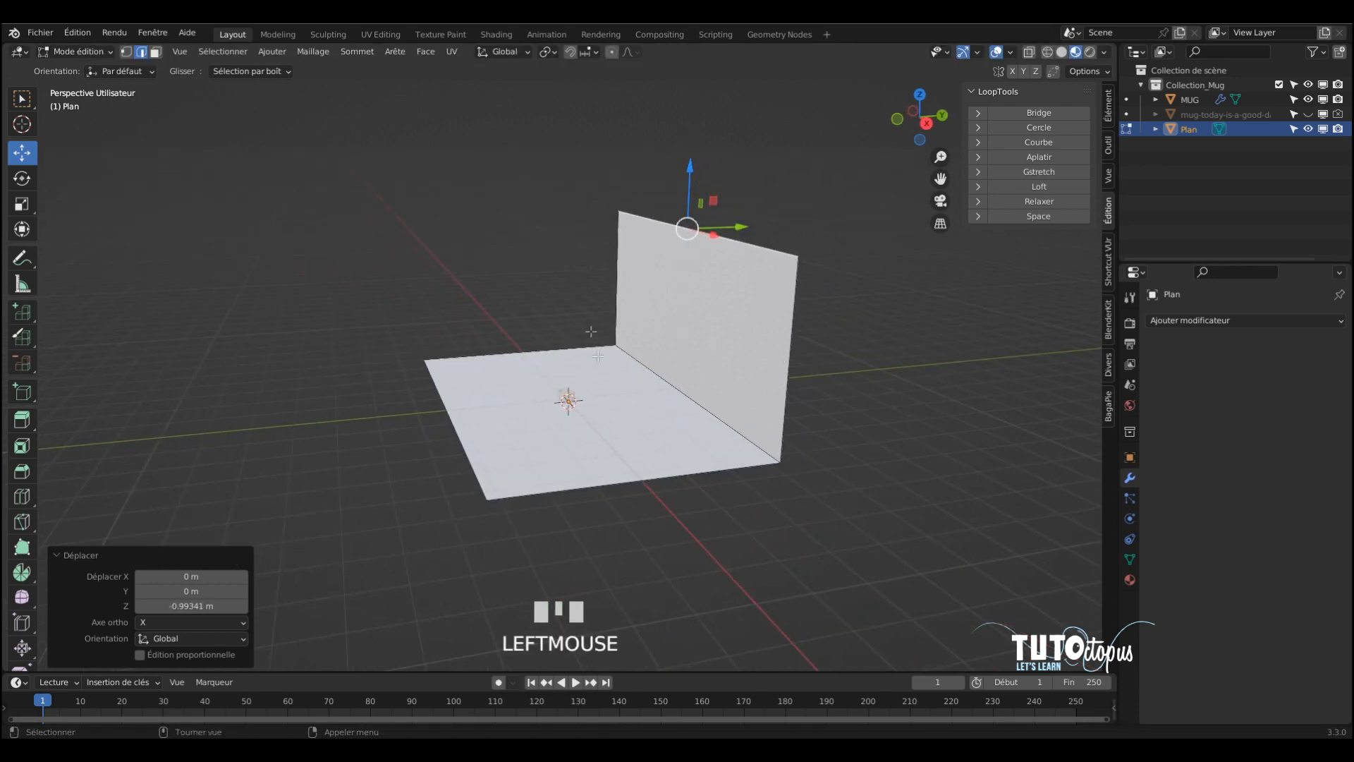
Bevel the edge between floor and wall with 6 segments and a width of about 0.957 m.
middle_click_drag(667, 379, 670, 387)
left_click(673, 377)
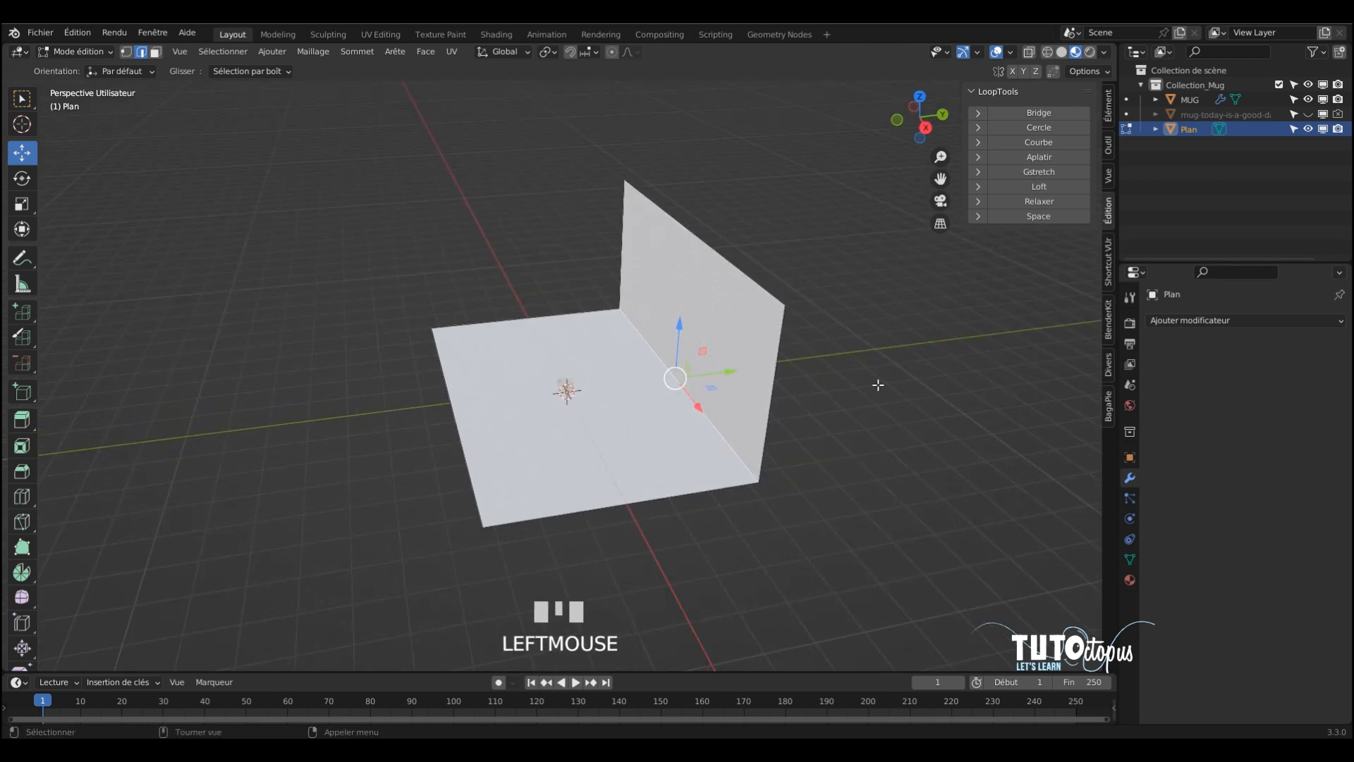
key("ctrl+b")
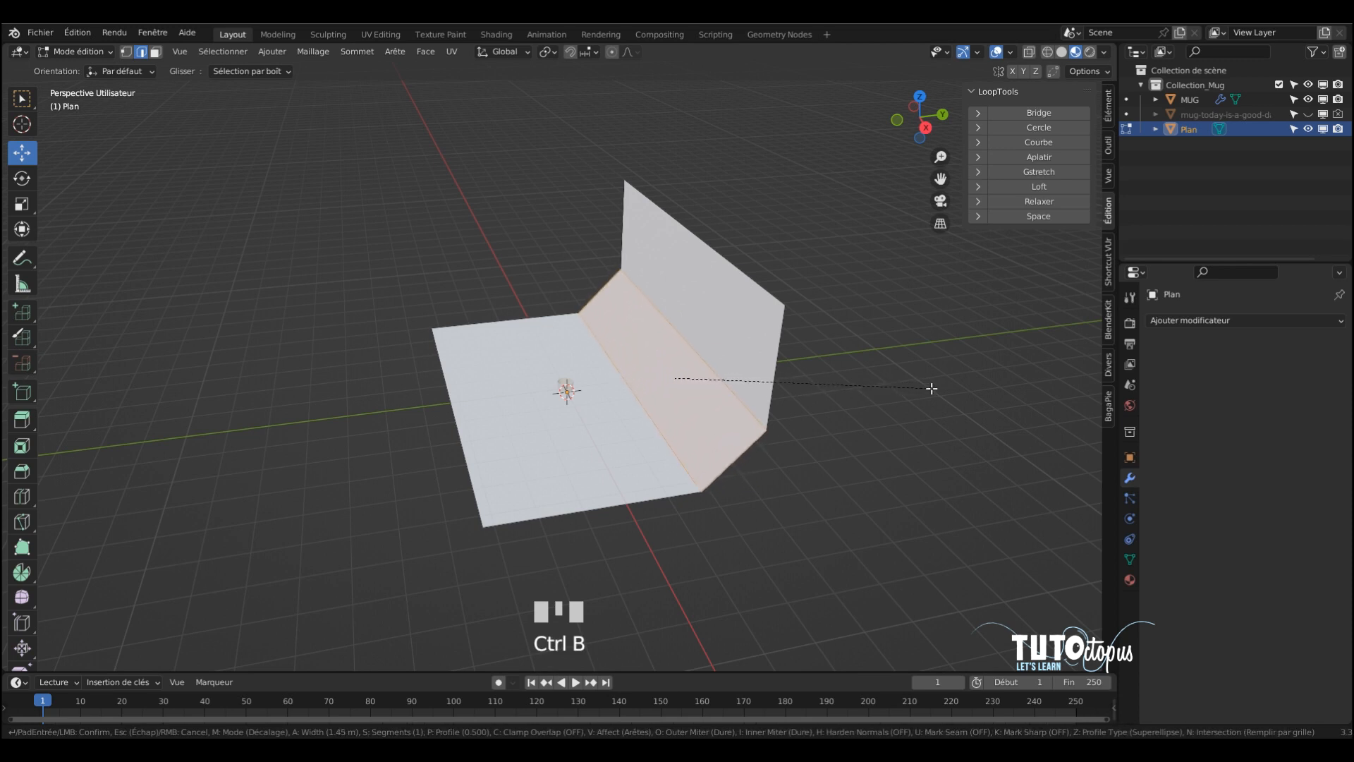
scroll(910, 386, "up", 1)
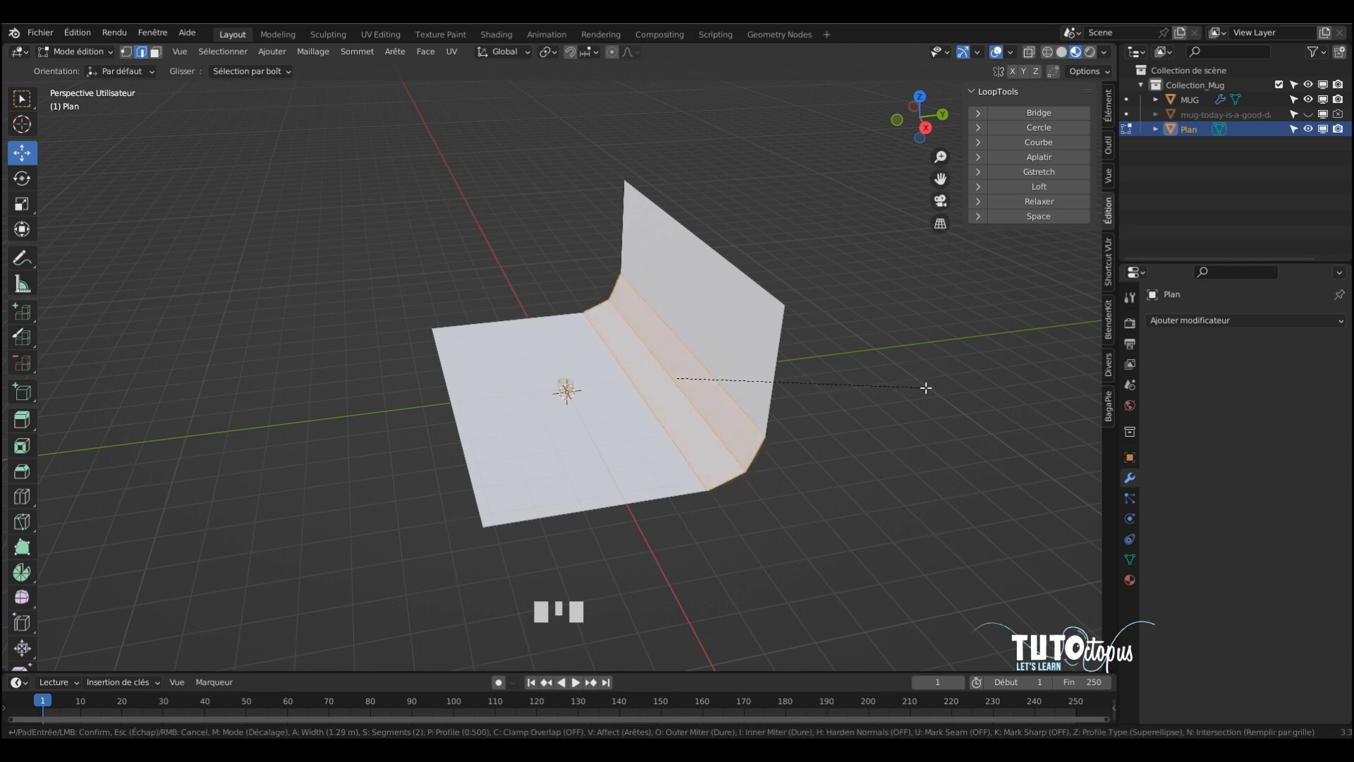
scroll(926, 387, "up", 2)
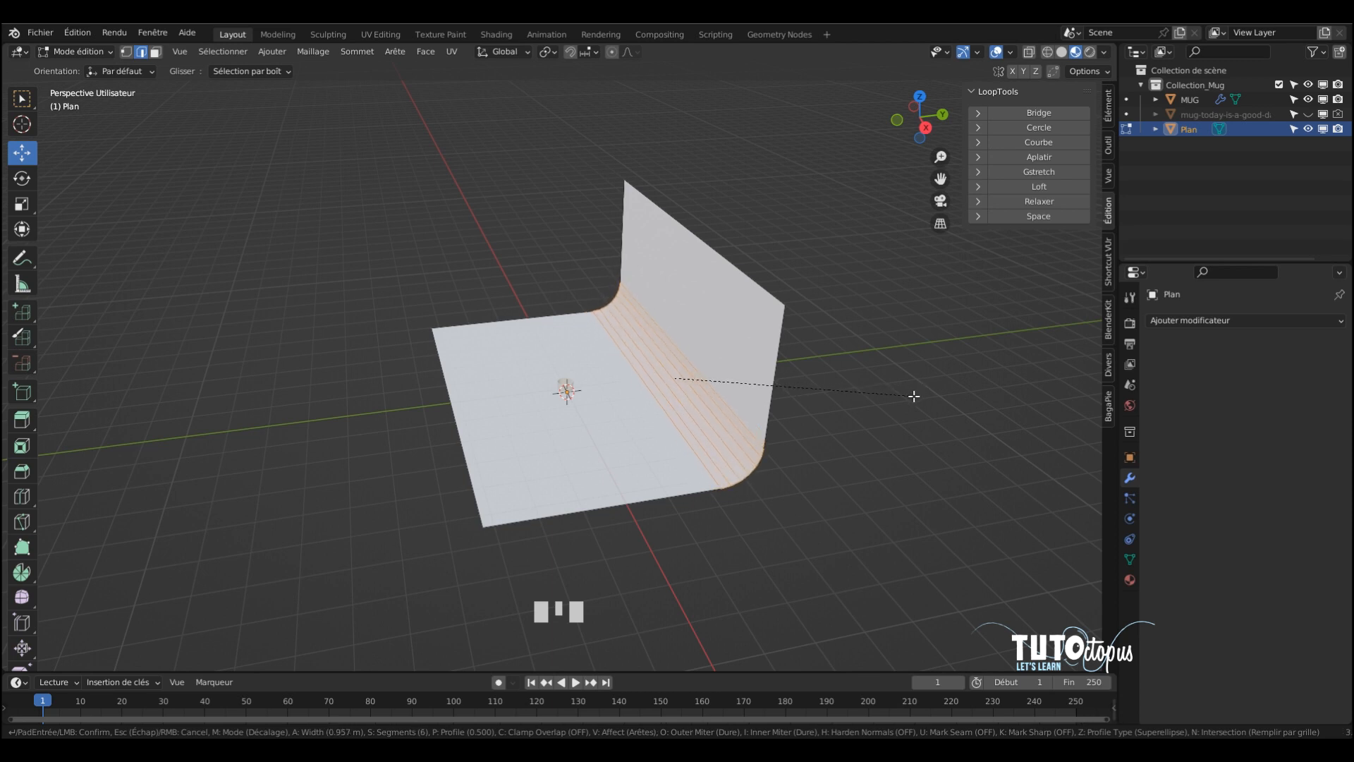
left_click(914, 396)
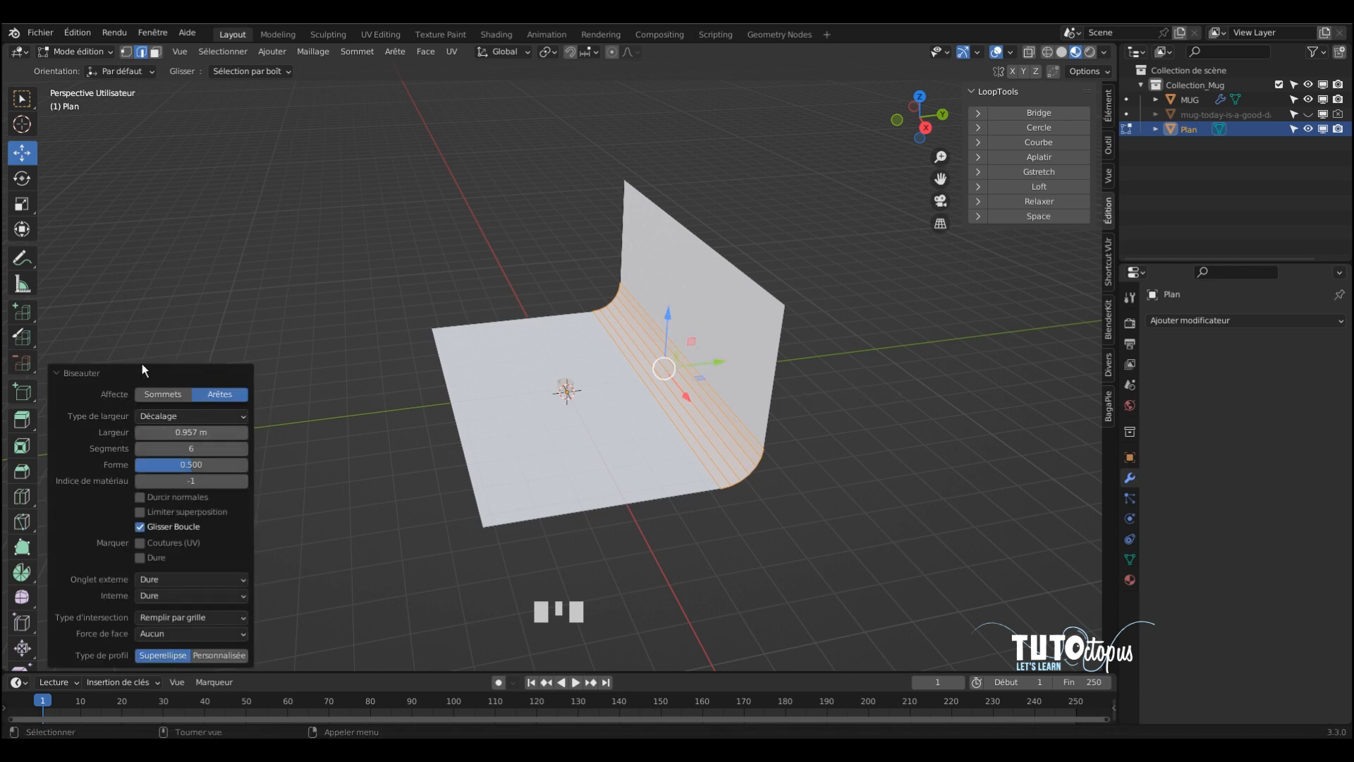
Set the bevel width to 0.95 m.
left_click(164, 432)
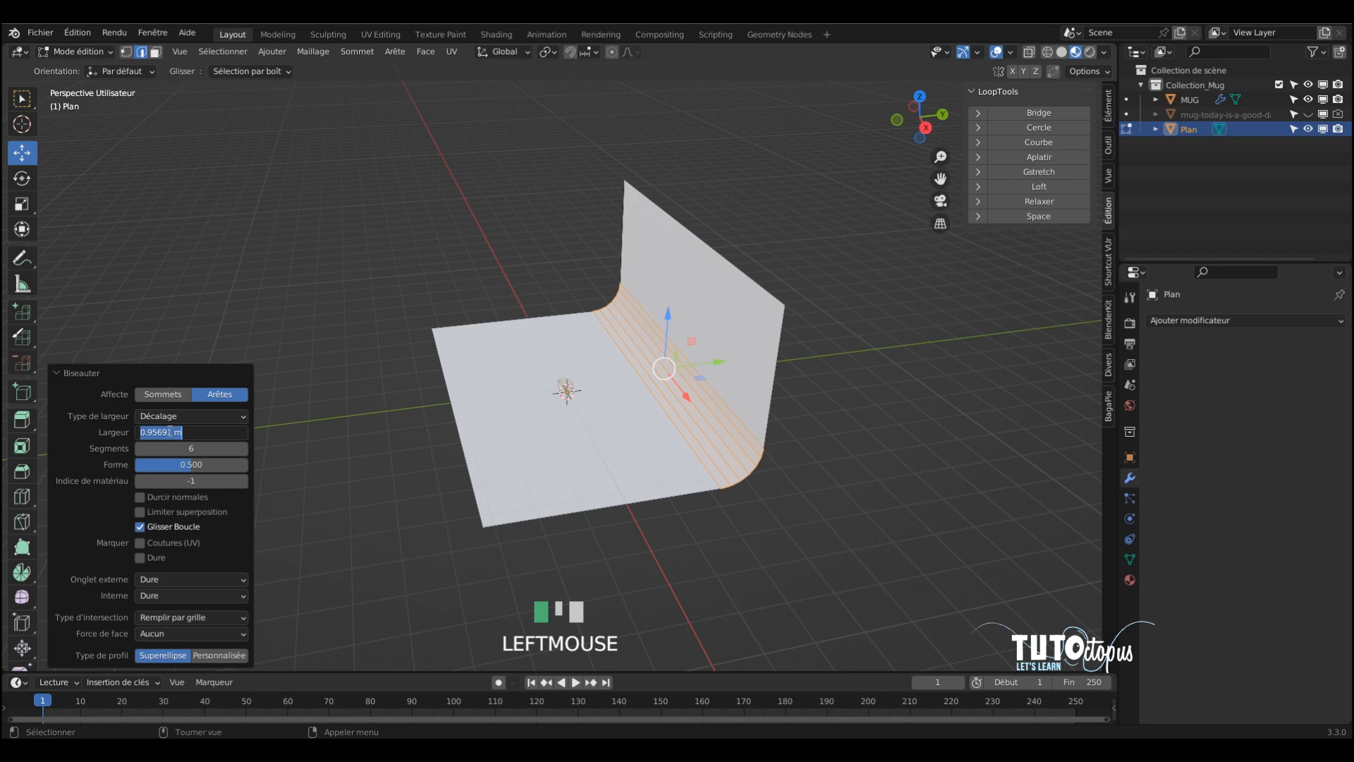
left_click_drag(156, 432, 171, 432)
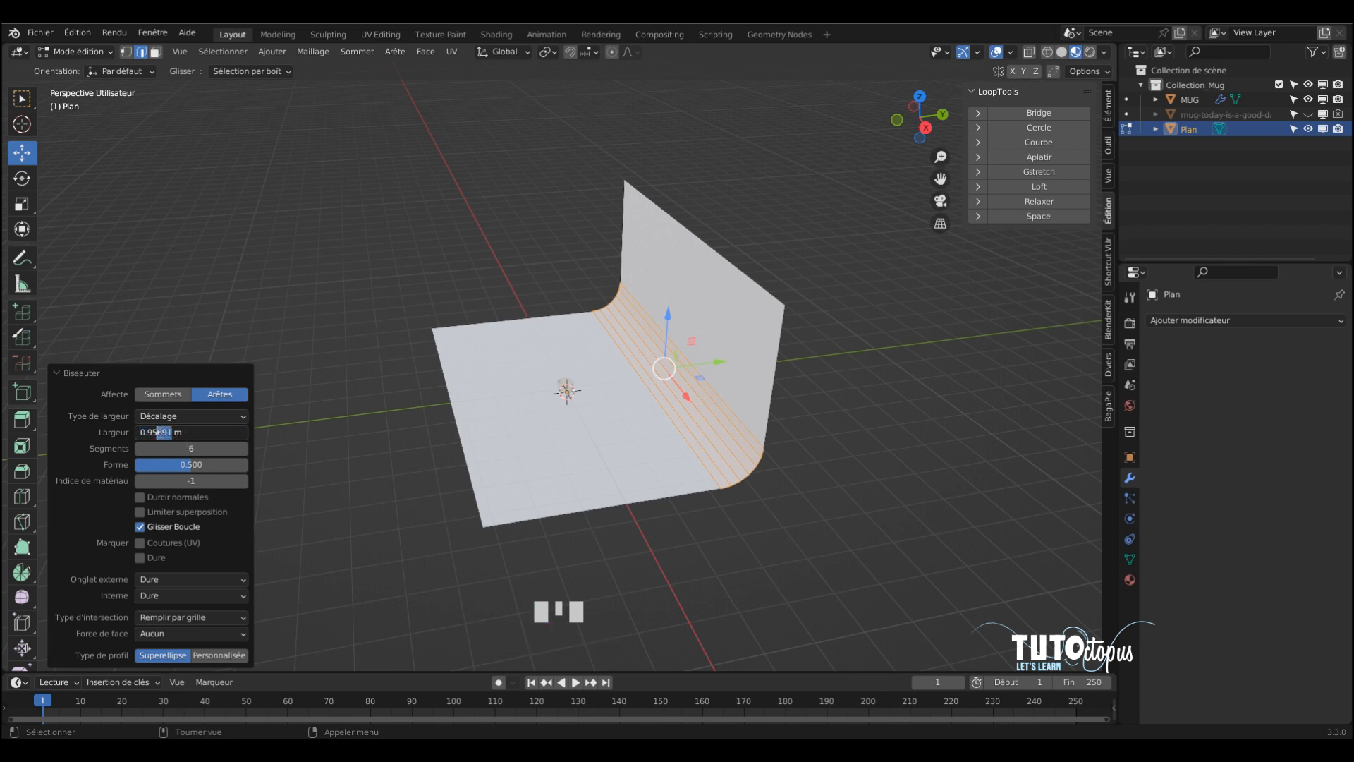
key("BackSpace")
key("Return")
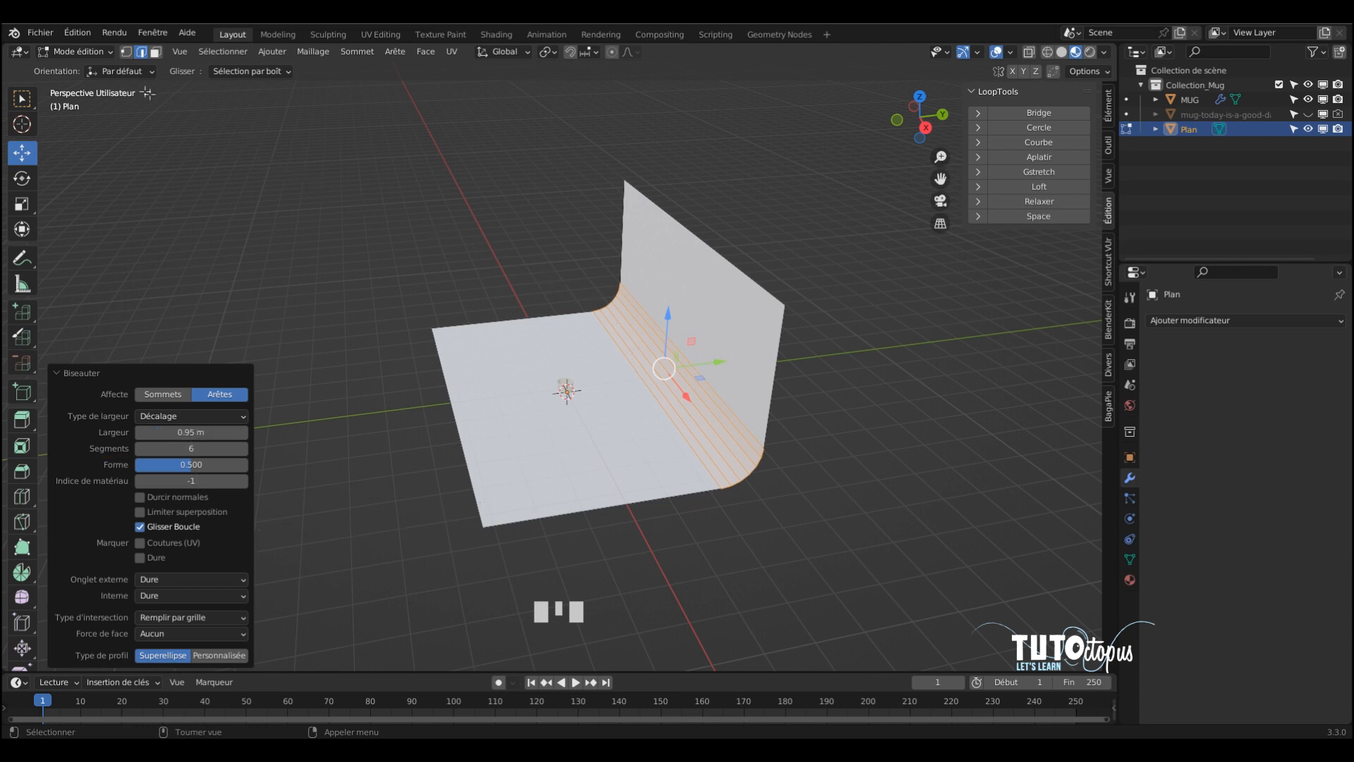
Return the backdrop to object mode and apply smooth shading (Ombrage lissé) to it.
left_click(74, 51)
left_click(67, 56)
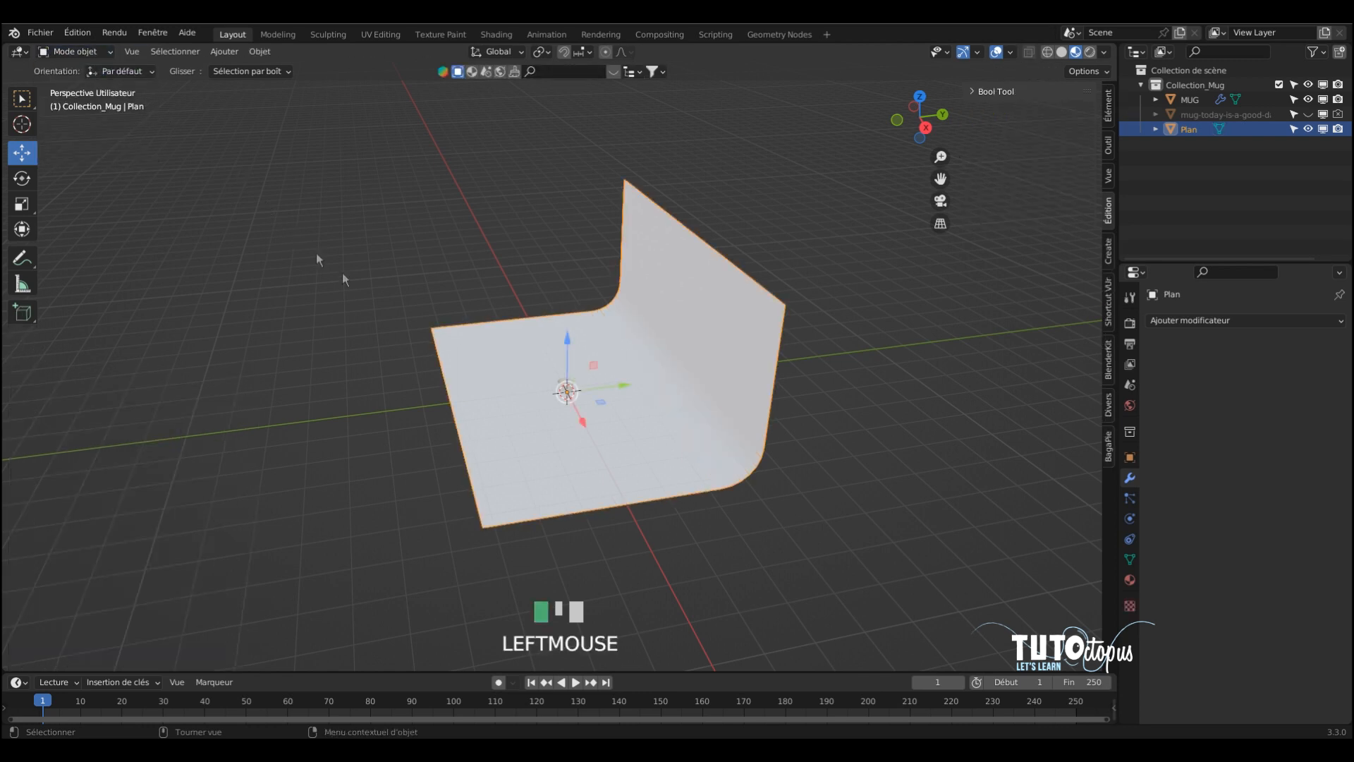
scroll(659, 370, "up", 3)
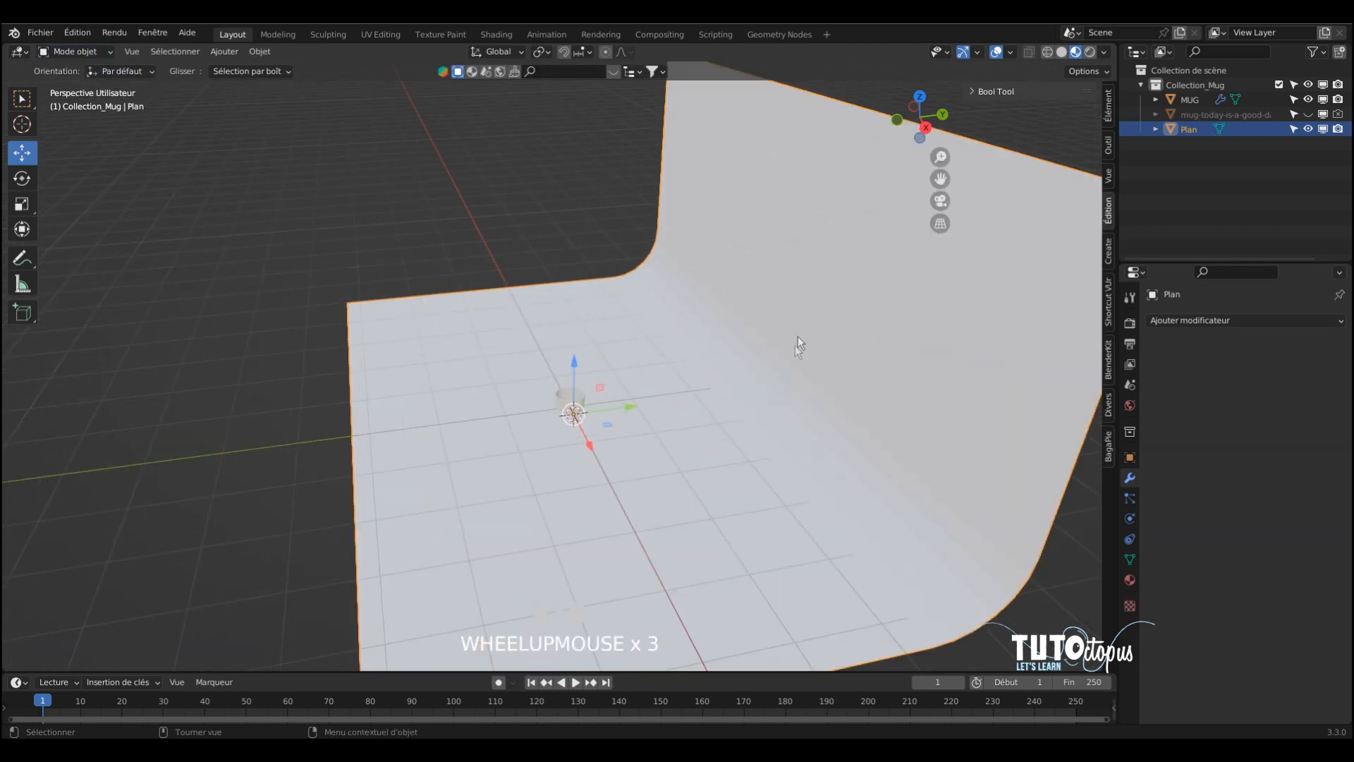
left_click(260, 51)
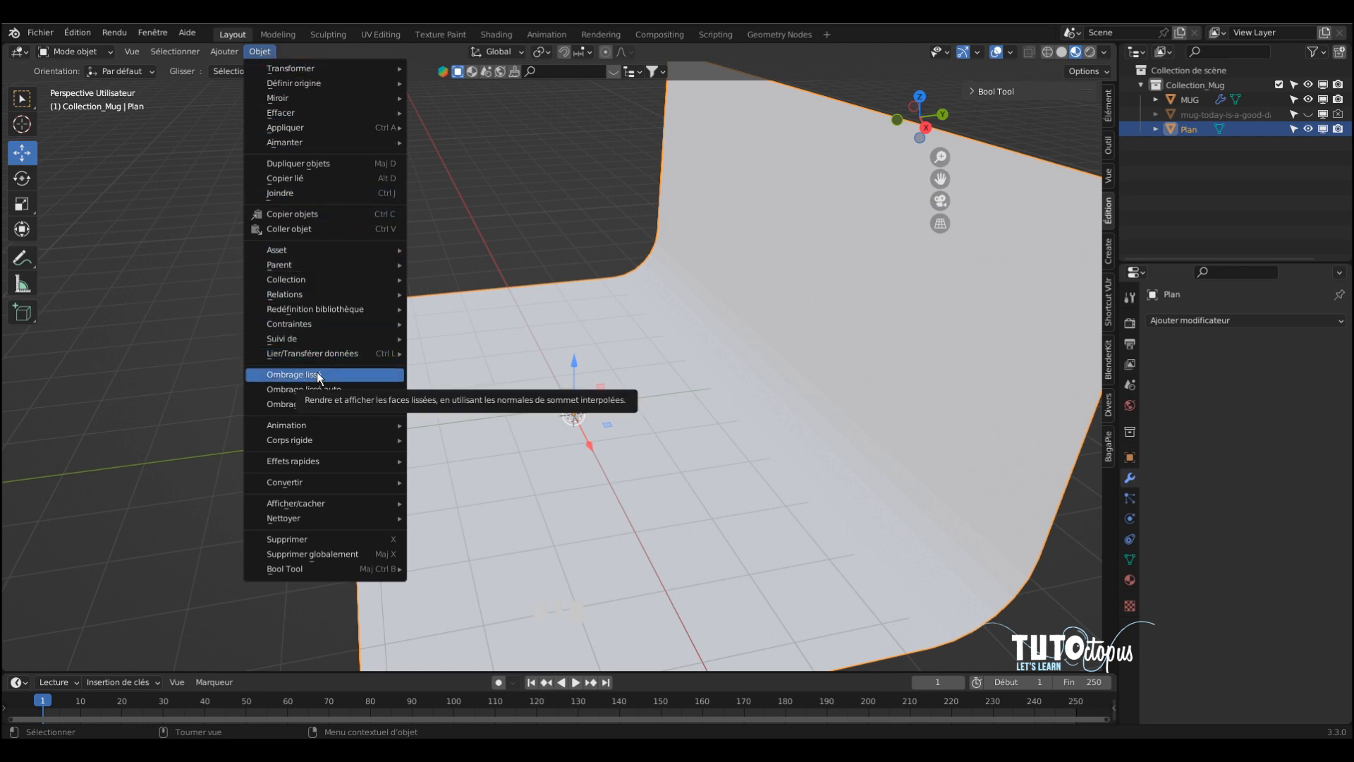
left_click(390, 376)
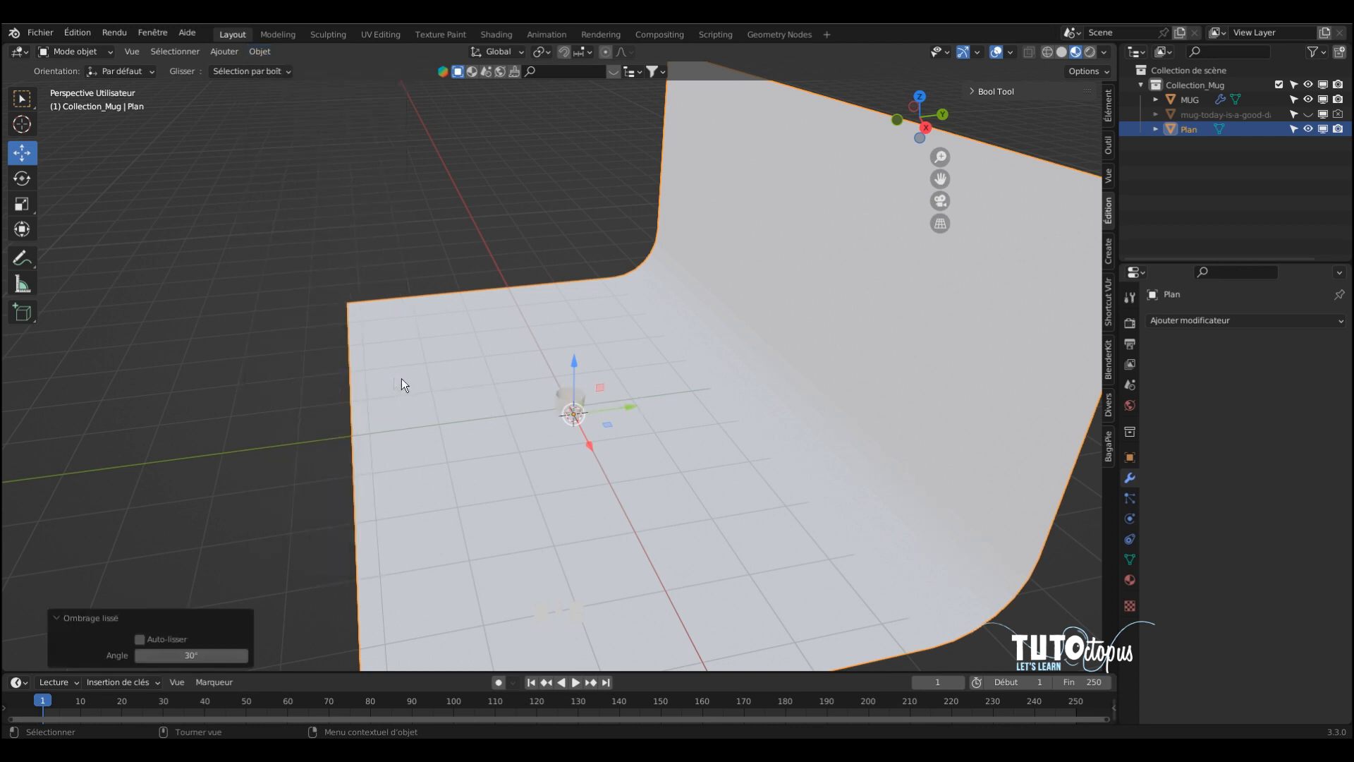
Select the mug and raise it above the floor by about 1.05 m along Z.
middle_click_drag(756, 401, 804, 380)
scroll(670, 385, "up", 3)
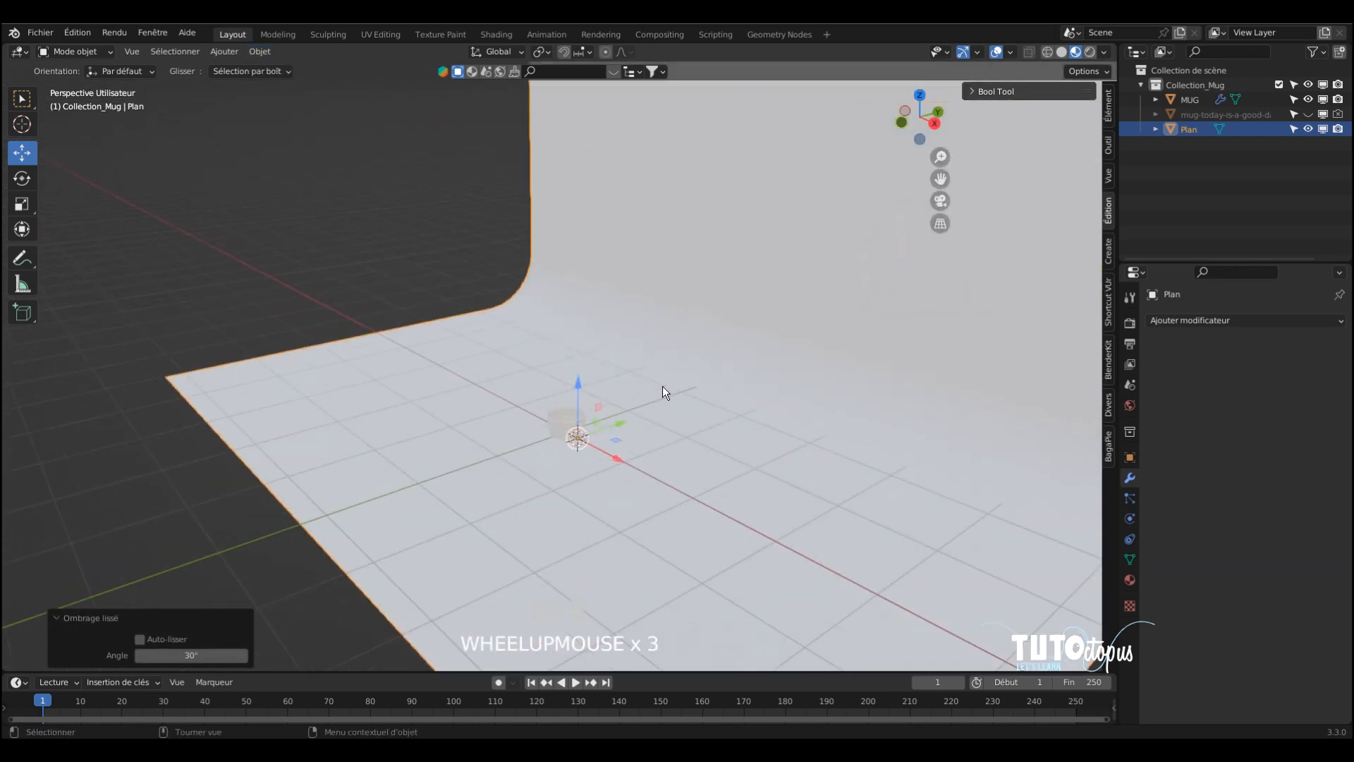
scroll(657, 397, "down", 2)
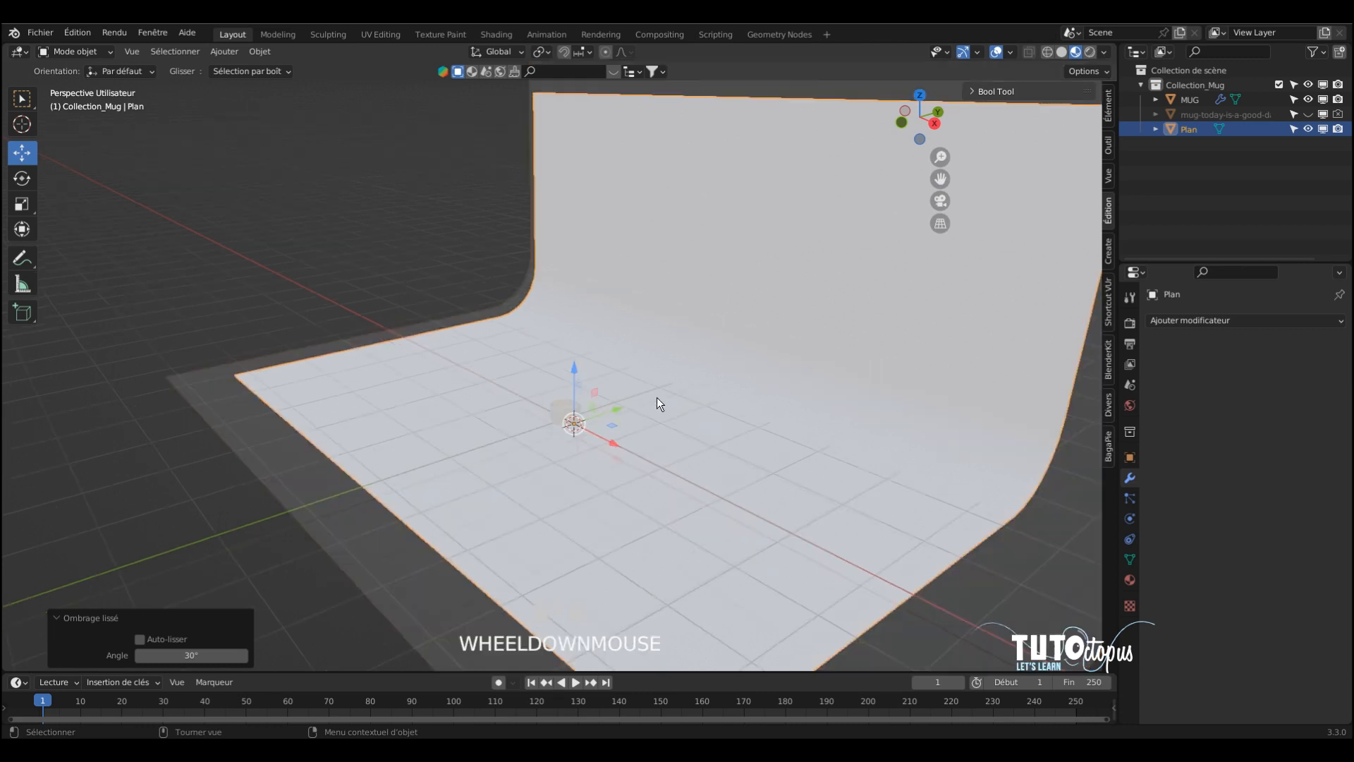
left_click(574, 409)
scroll(587, 483, "up", 4)
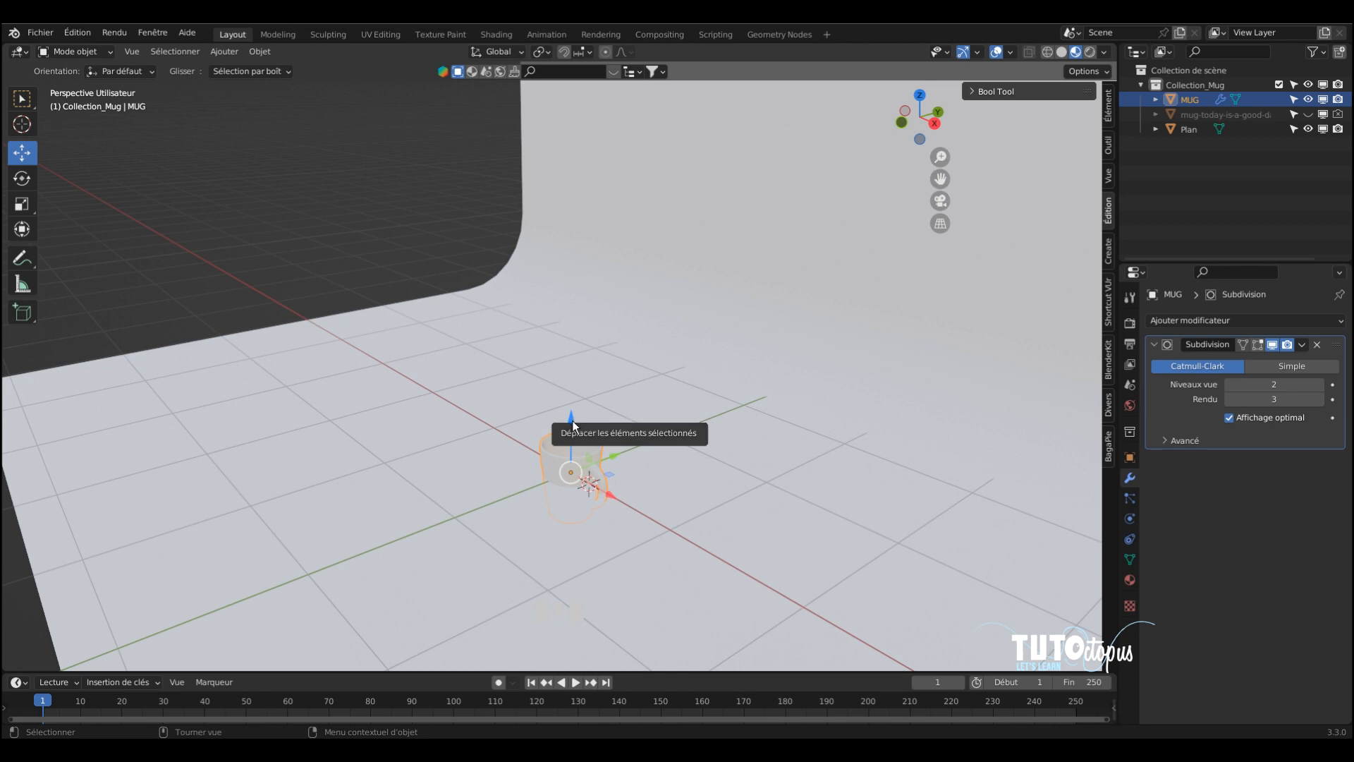
left_click_drag(572, 420, 568, 276)
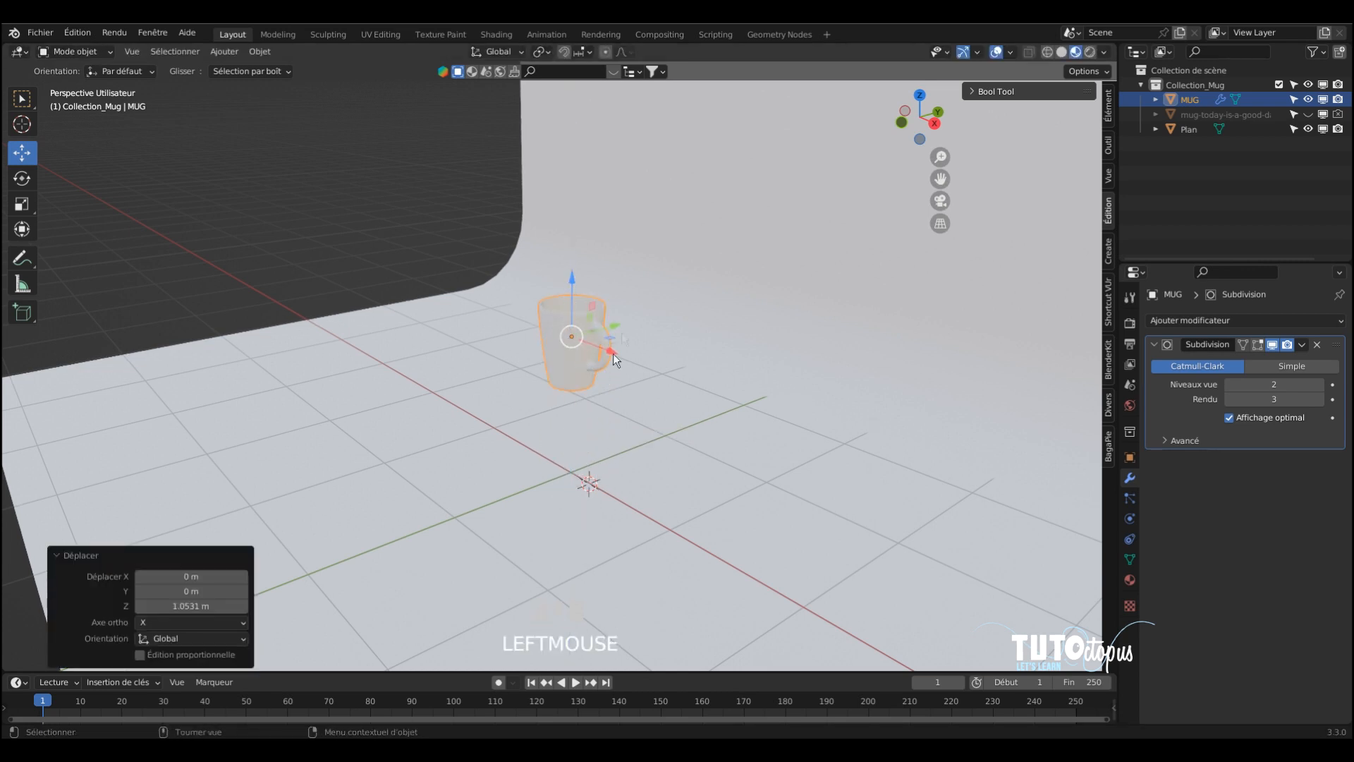
Enable snapping with the Volume target and lower the mug along Z by about 0.72 m onto the floor.
left_click(564, 51)
left_click(590, 51)
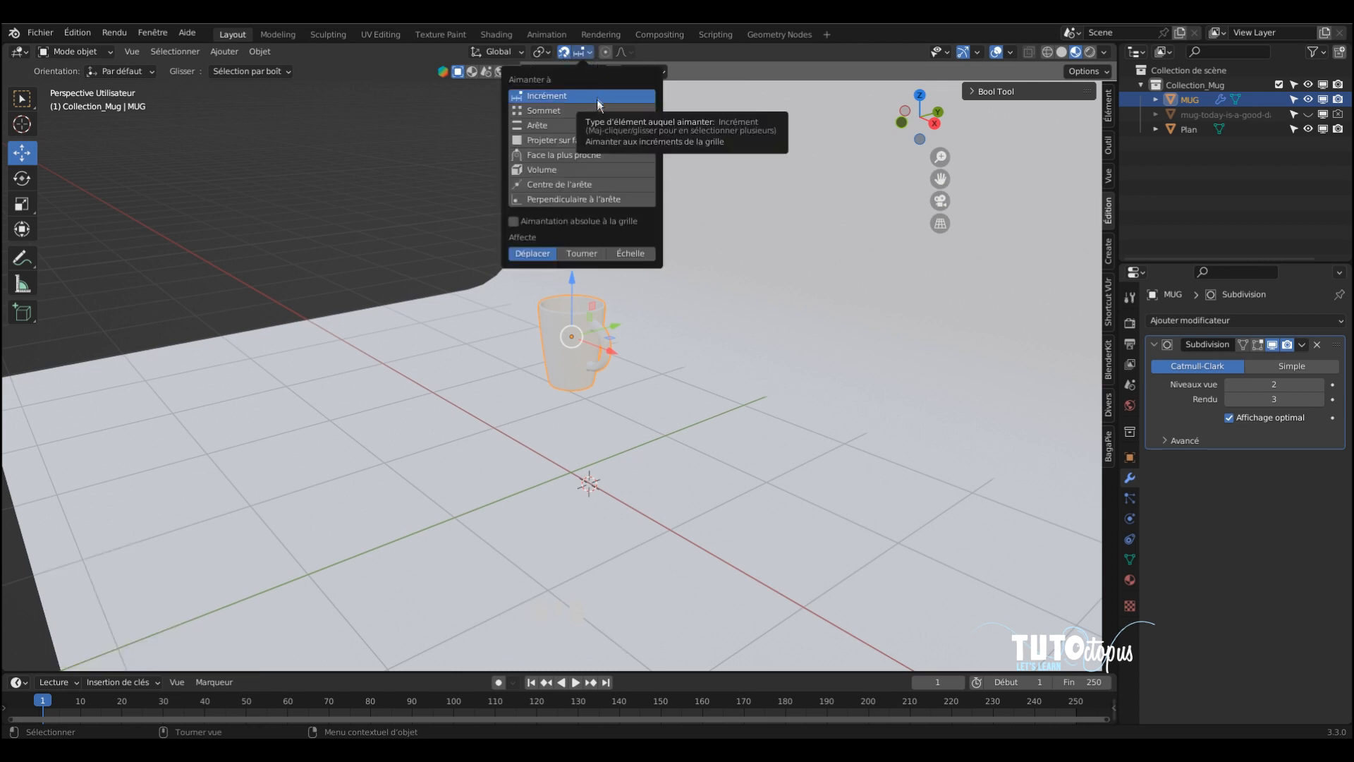
left_click(580, 172)
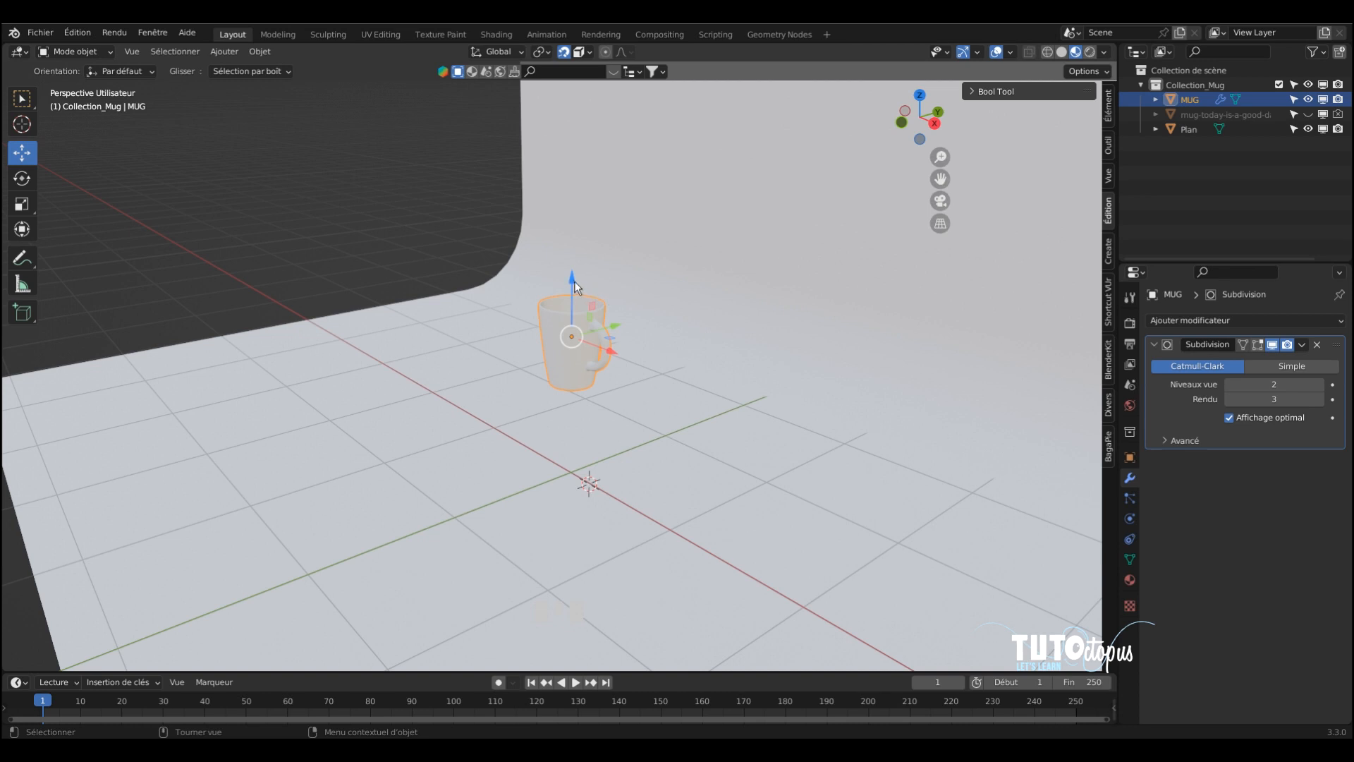
left_click_drag(574, 281, 493, 445)
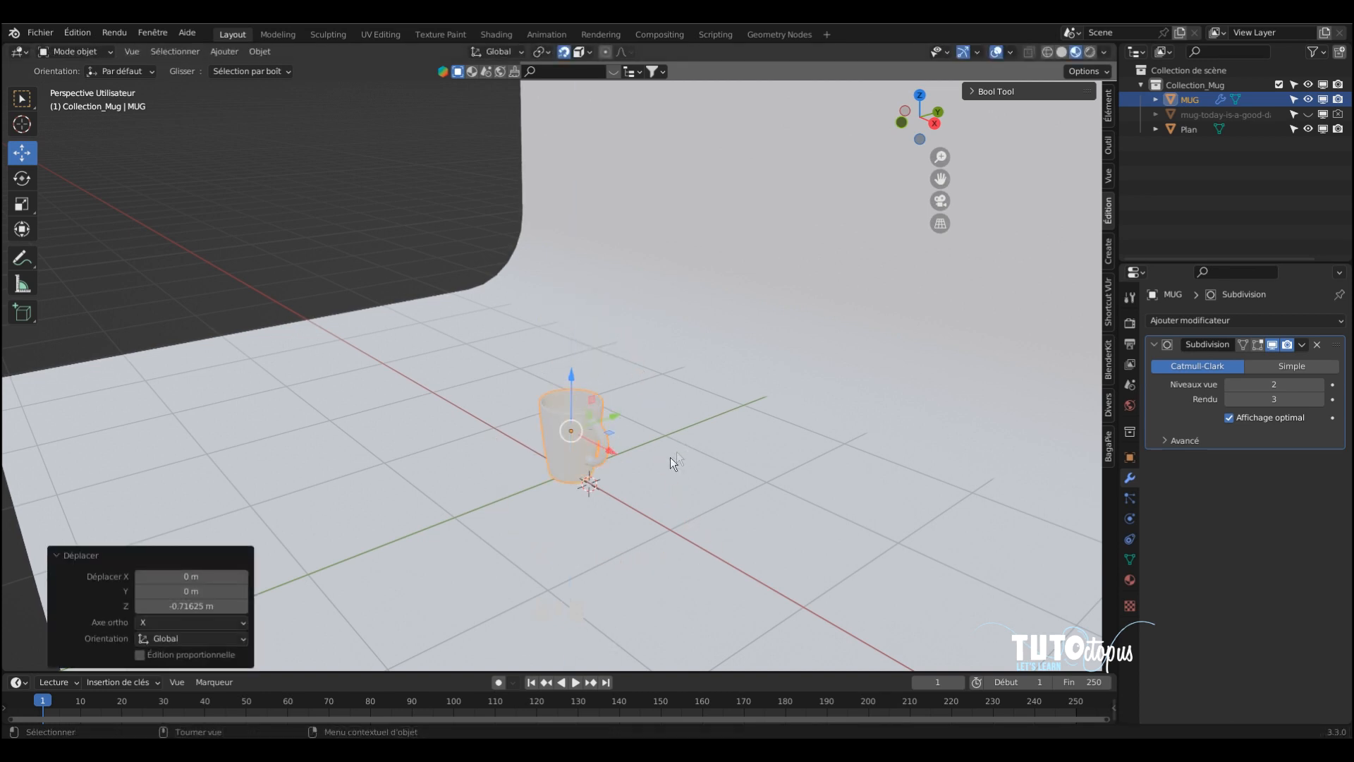
Move the backdrop along the Y axis to a position of about 0.79 m and deselect it.
scroll(650, 473, "up", 2)
middle_click_drag(650, 473, 662, 357, "shift")
scroll(674, 308, "up", 3)
scroll(672, 303, "down", 3)
scroll(662, 363, "down", 7)
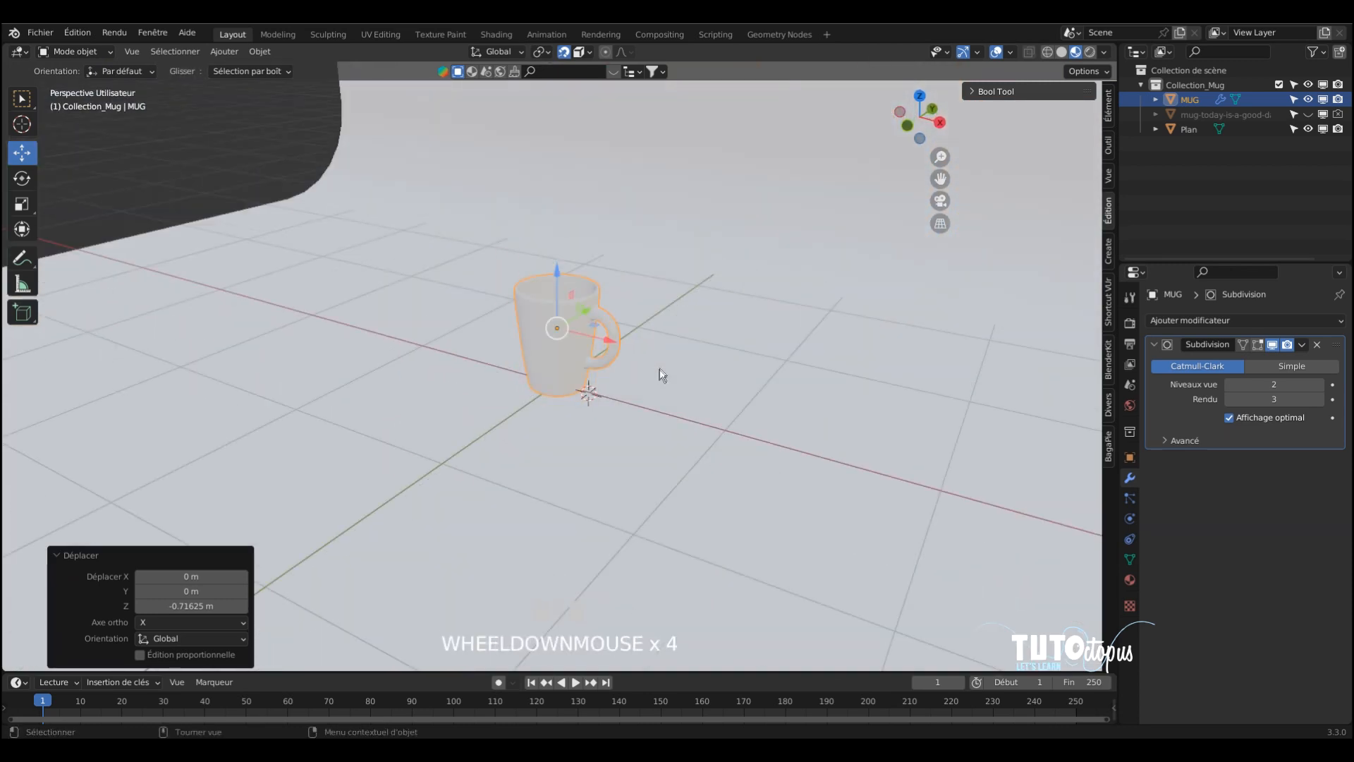
scroll(749, 336, "down", 4)
middle_click_drag(749, 336, 663, 346)
left_click(663, 342)
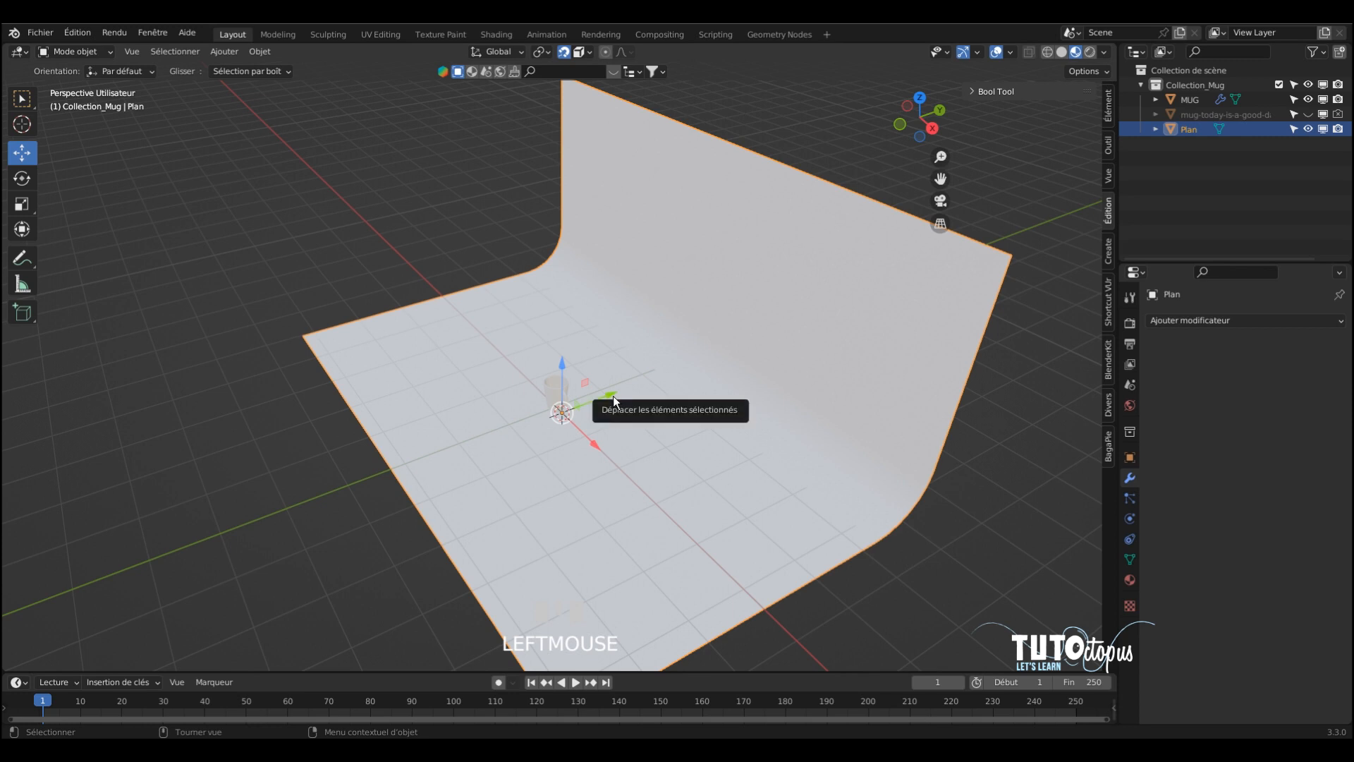
left_click_drag(612, 397, 649, 385)
left_click(405, 246)
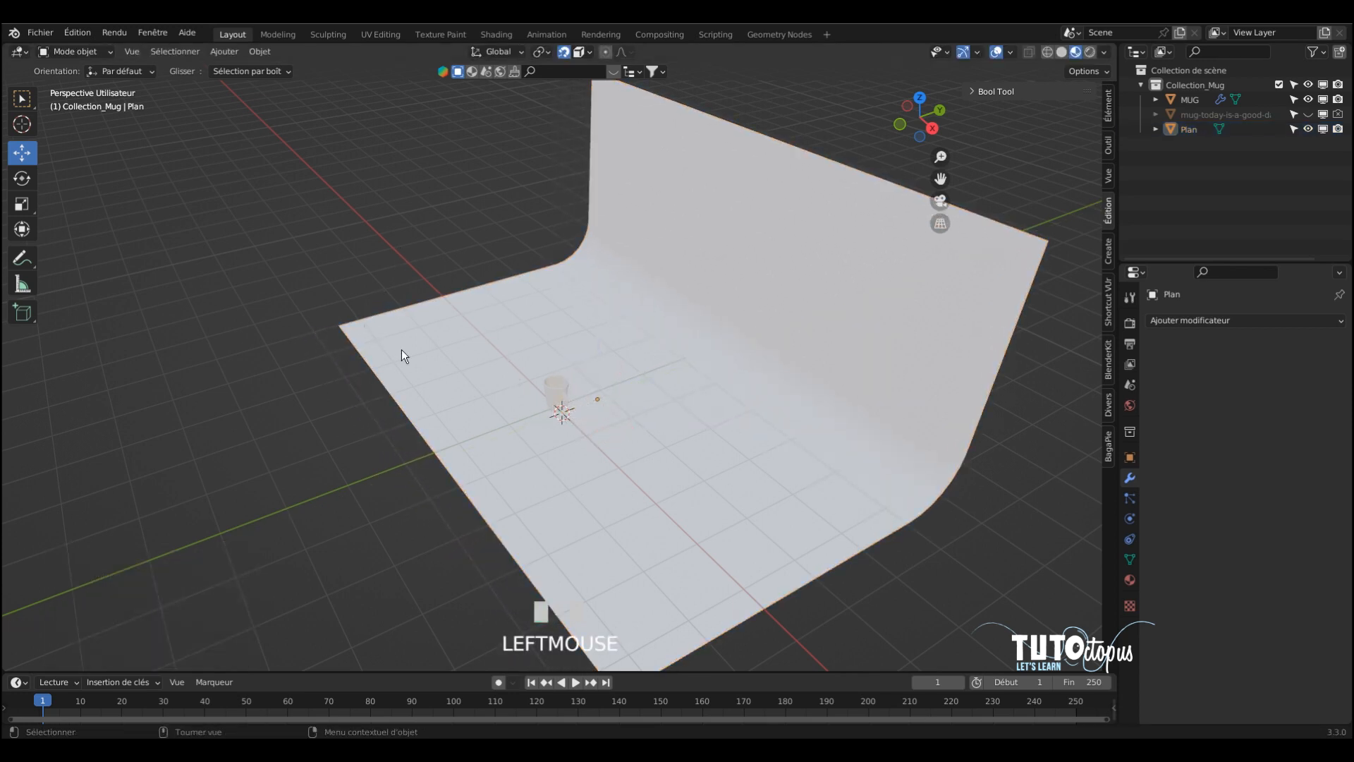
Split the 3D view horizontally below the mug and turn the lower area into a shader editor (Éditeur de shader).
scroll(561, 404, "up", 2)
middle_click_drag(561, 403, 629, 332)
scroll(613, 379, "up", 3)
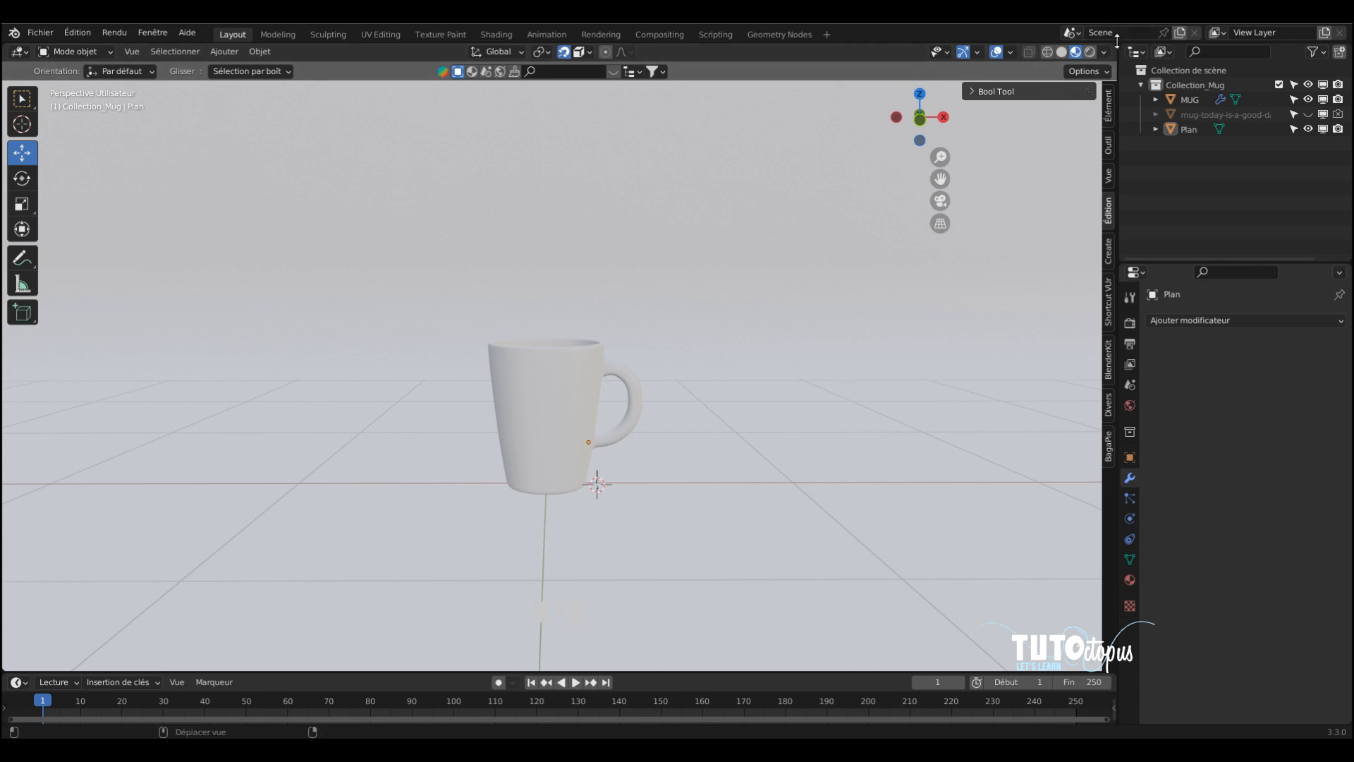
left_click_drag(1113, 41, 1053, 419)
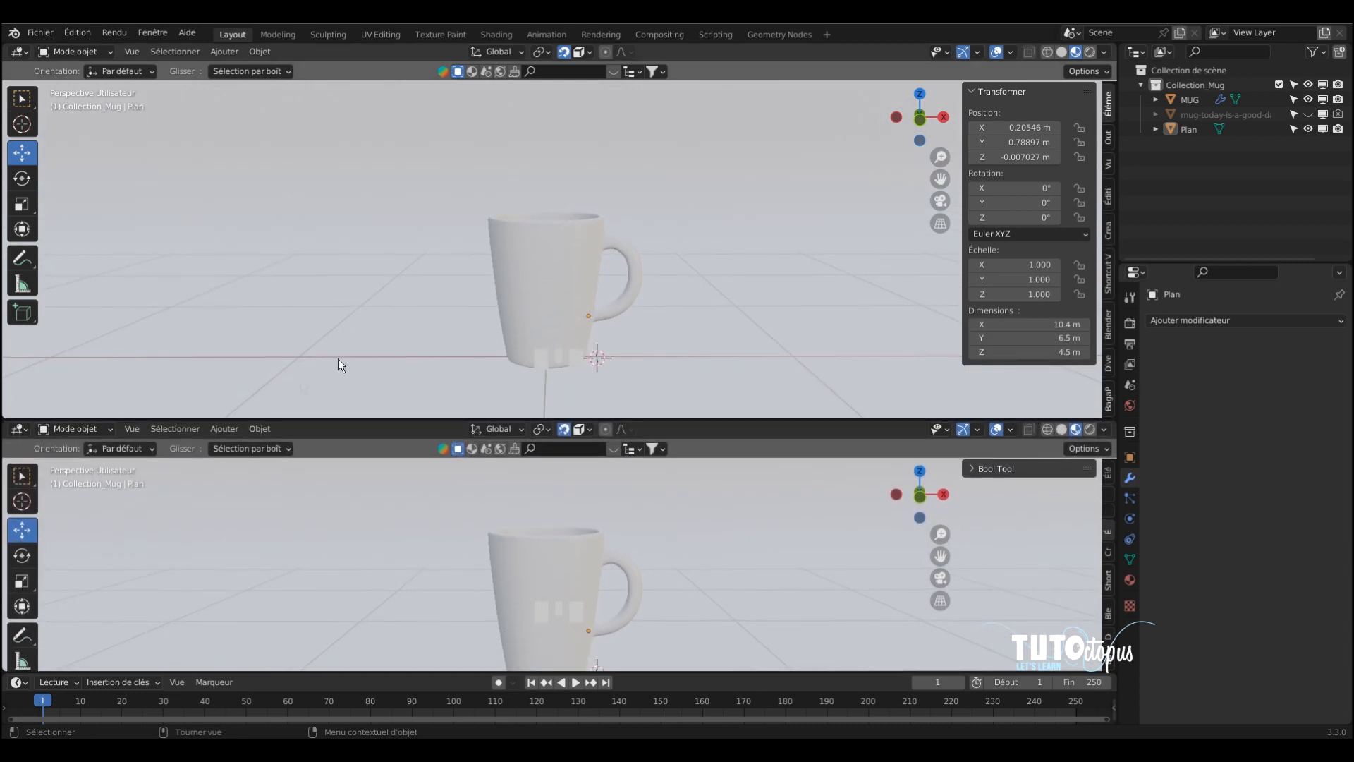
left_click(20, 431)
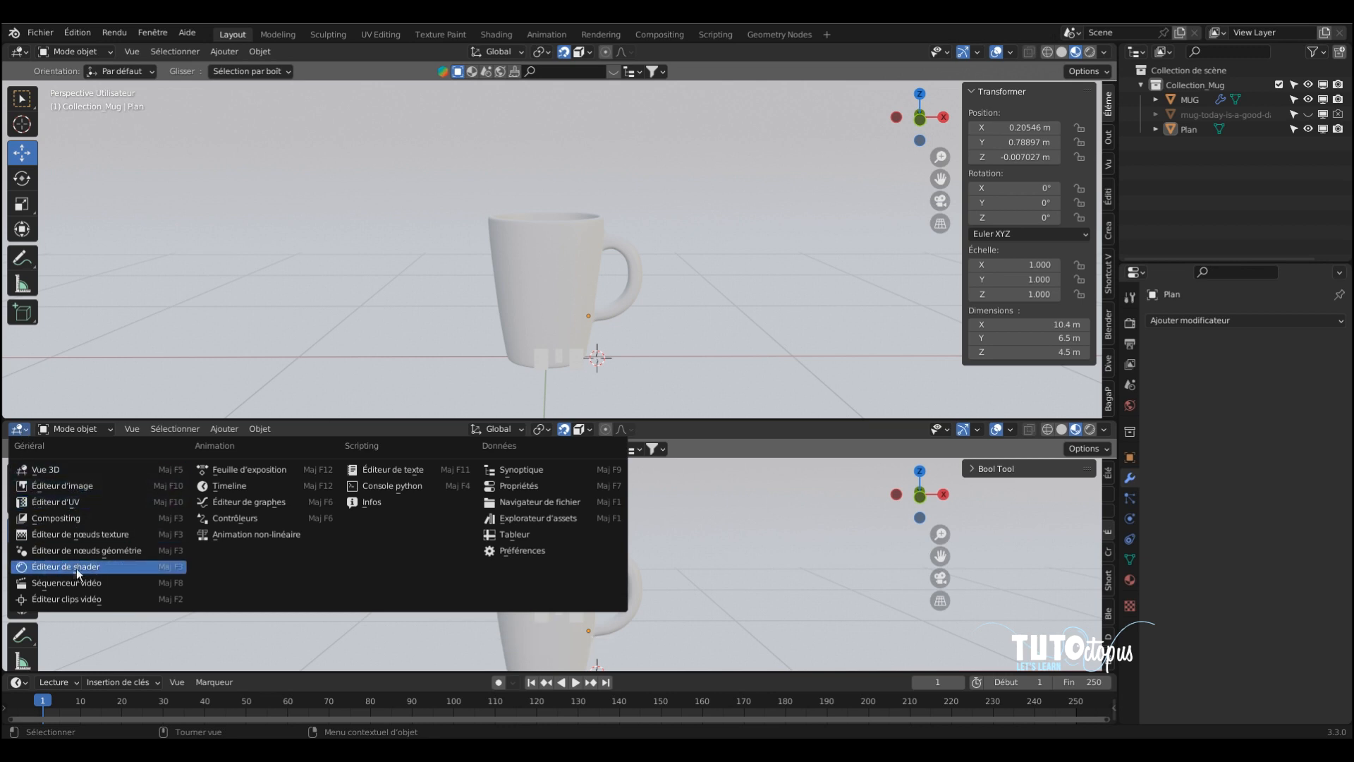
left_click(113, 567)
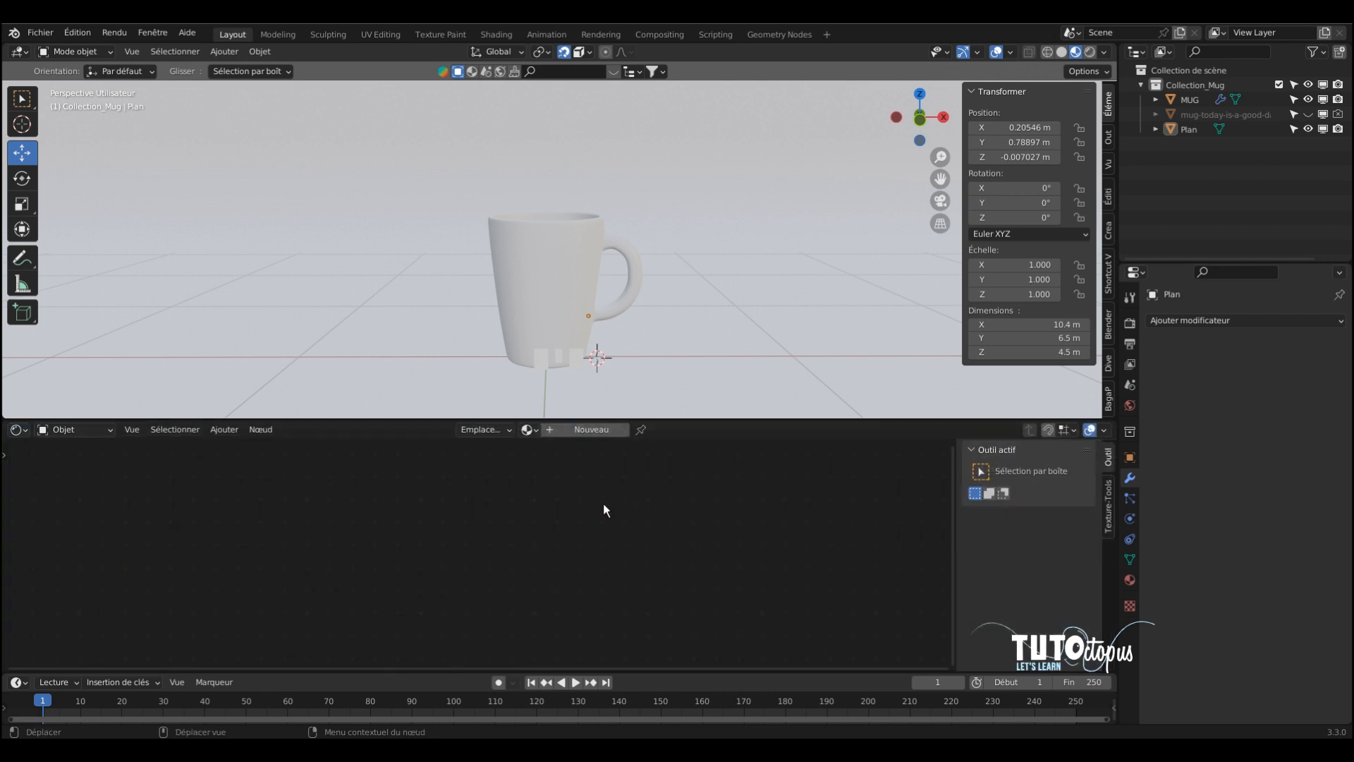
Select the backdrop plane, create a new material for it and name it SOL.
left_click(716, 227)
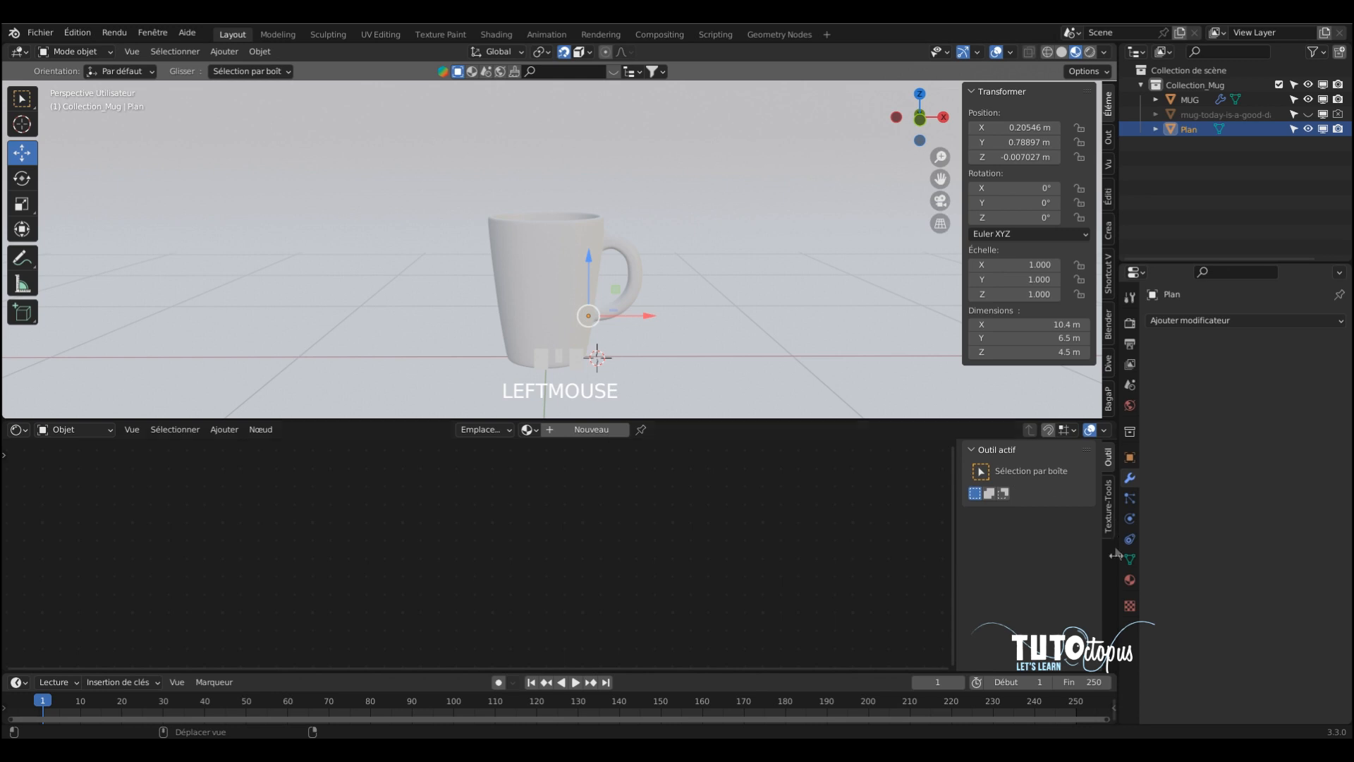
left_click(1129, 580)
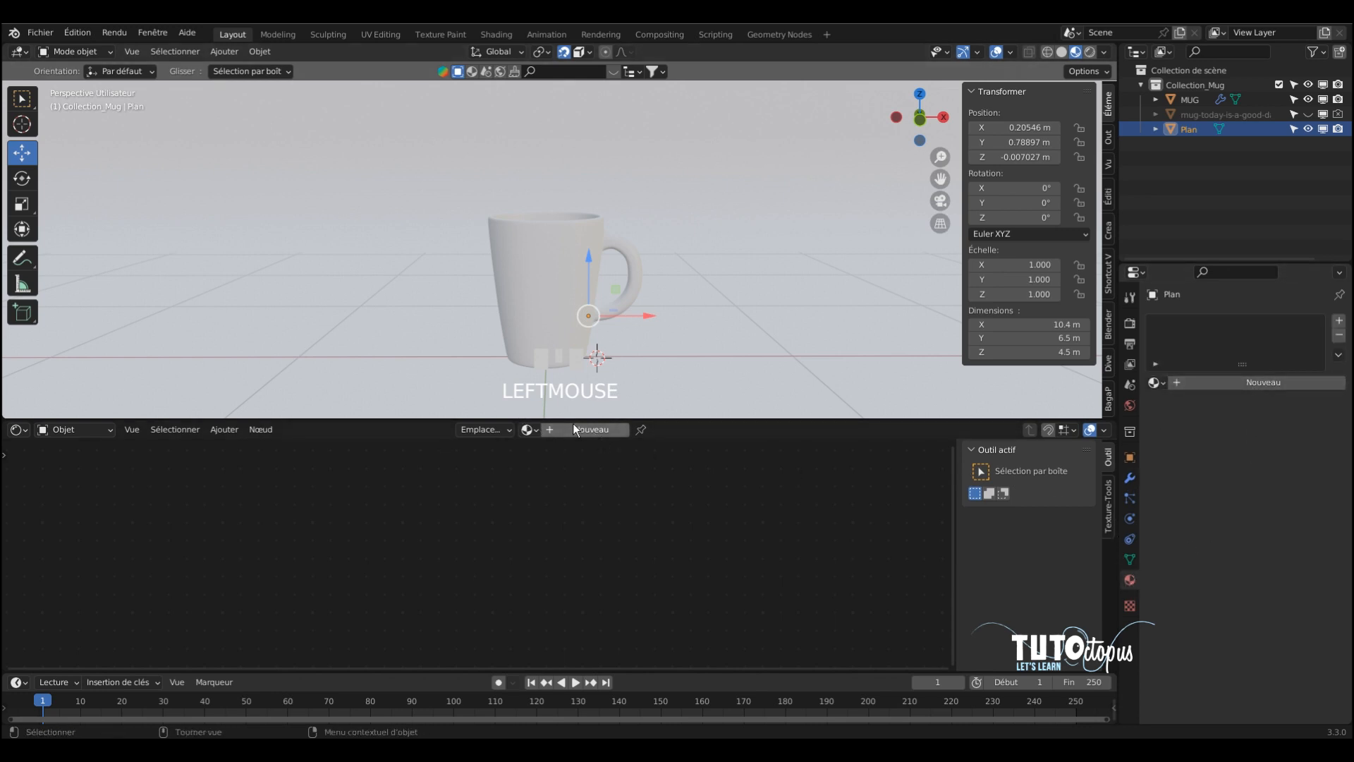
left_click(1212, 383)
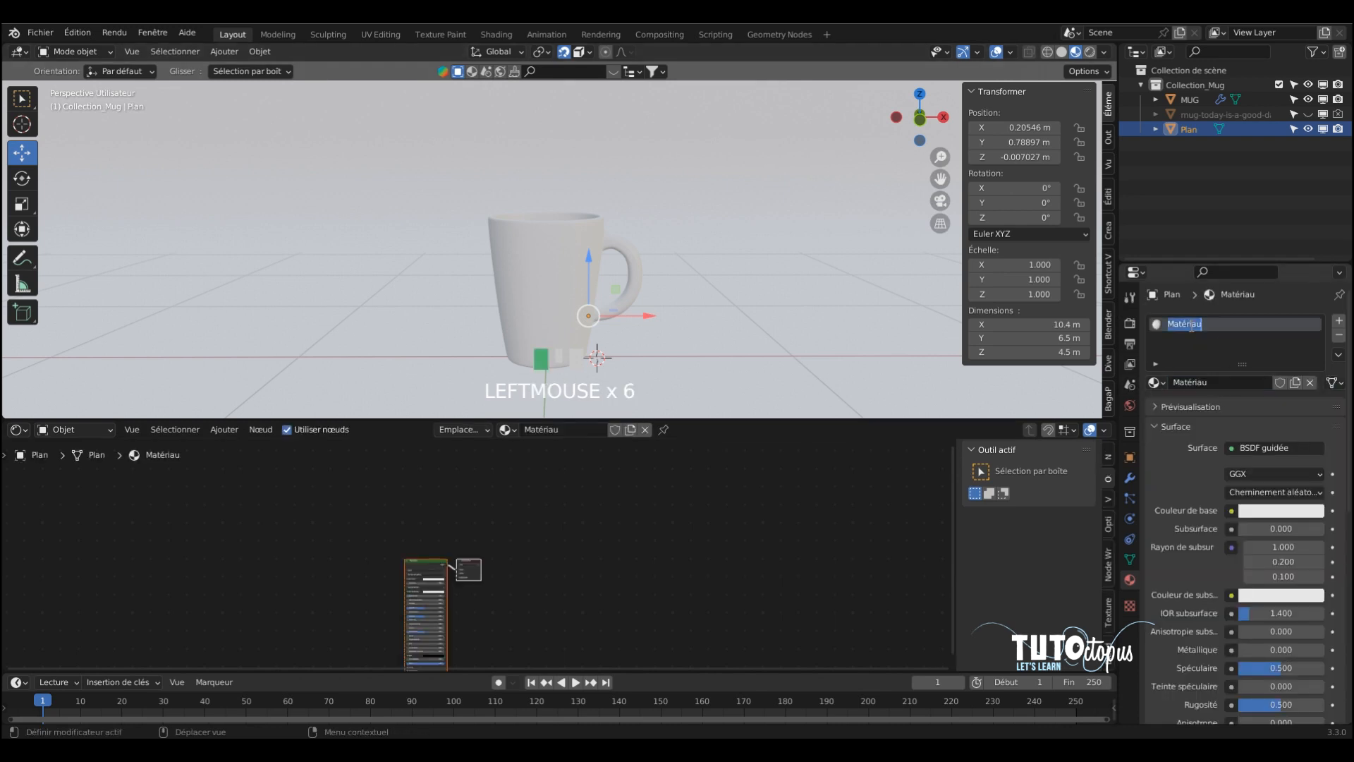
type("SOL")
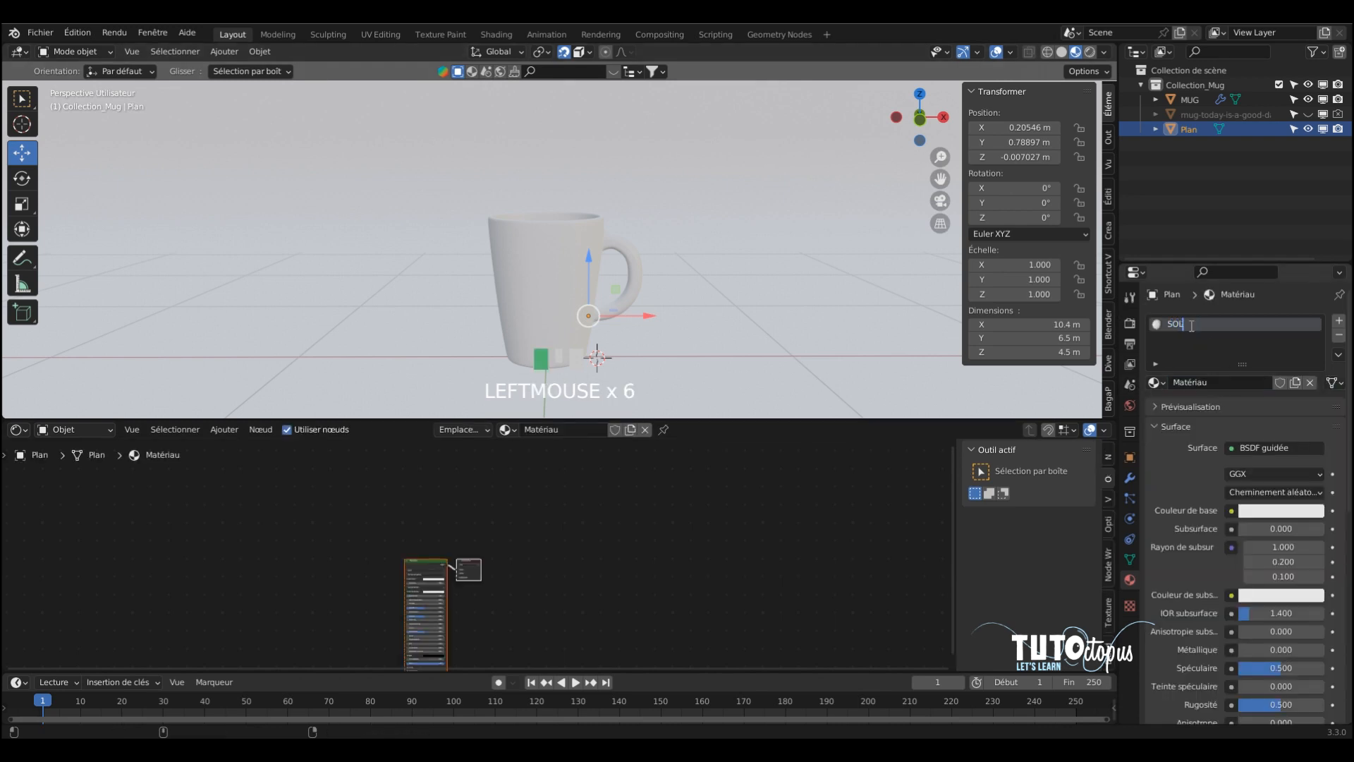
key("Return")
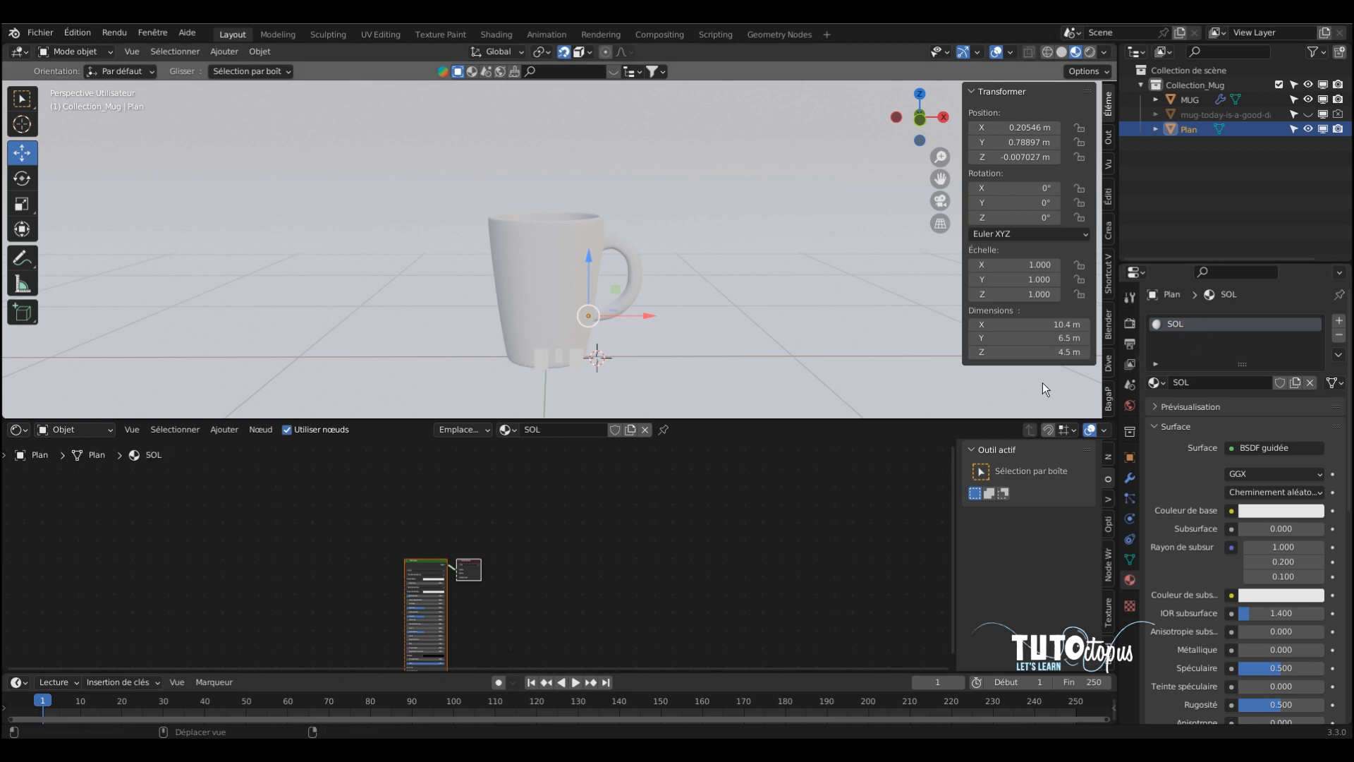
middle_click_drag(598, 549, 706, 552)
scroll(704, 500, "up", 6)
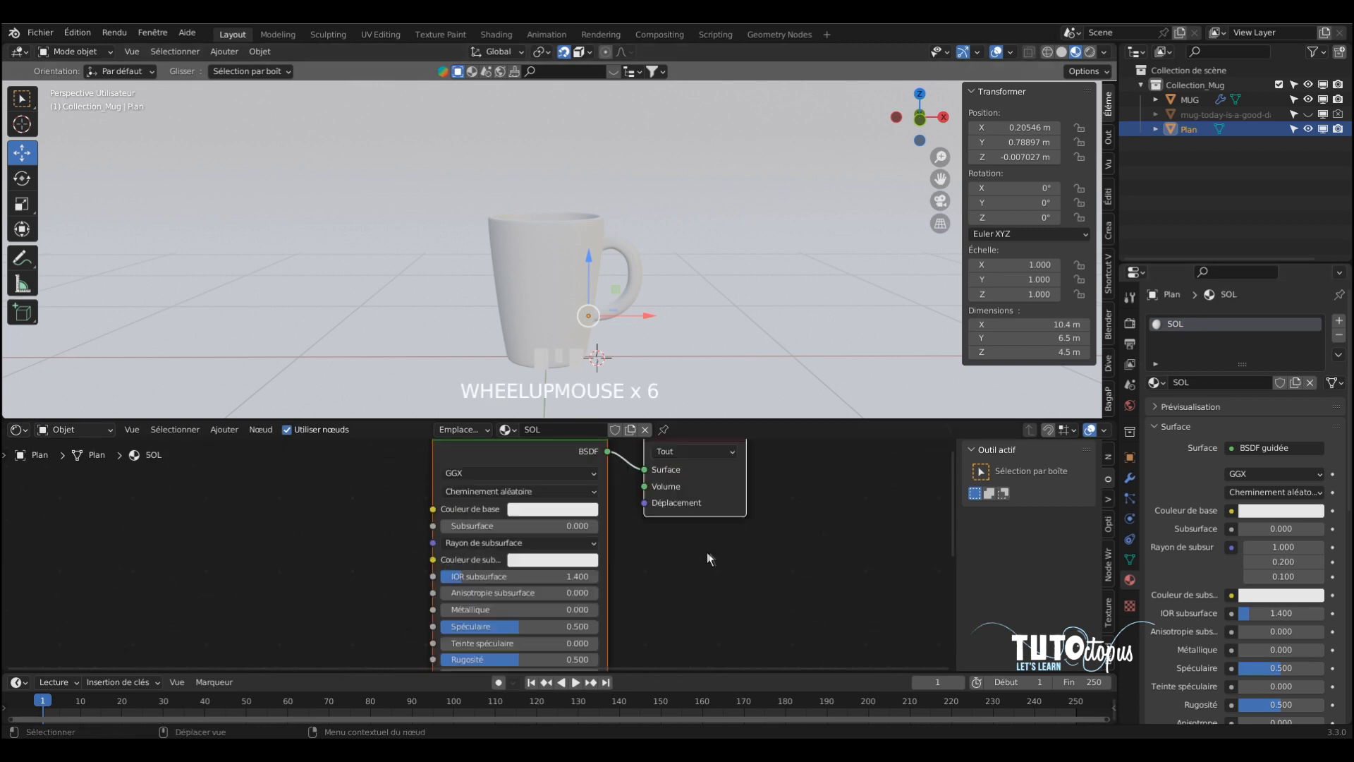
middle_click_drag(809, 555, 846, 584)
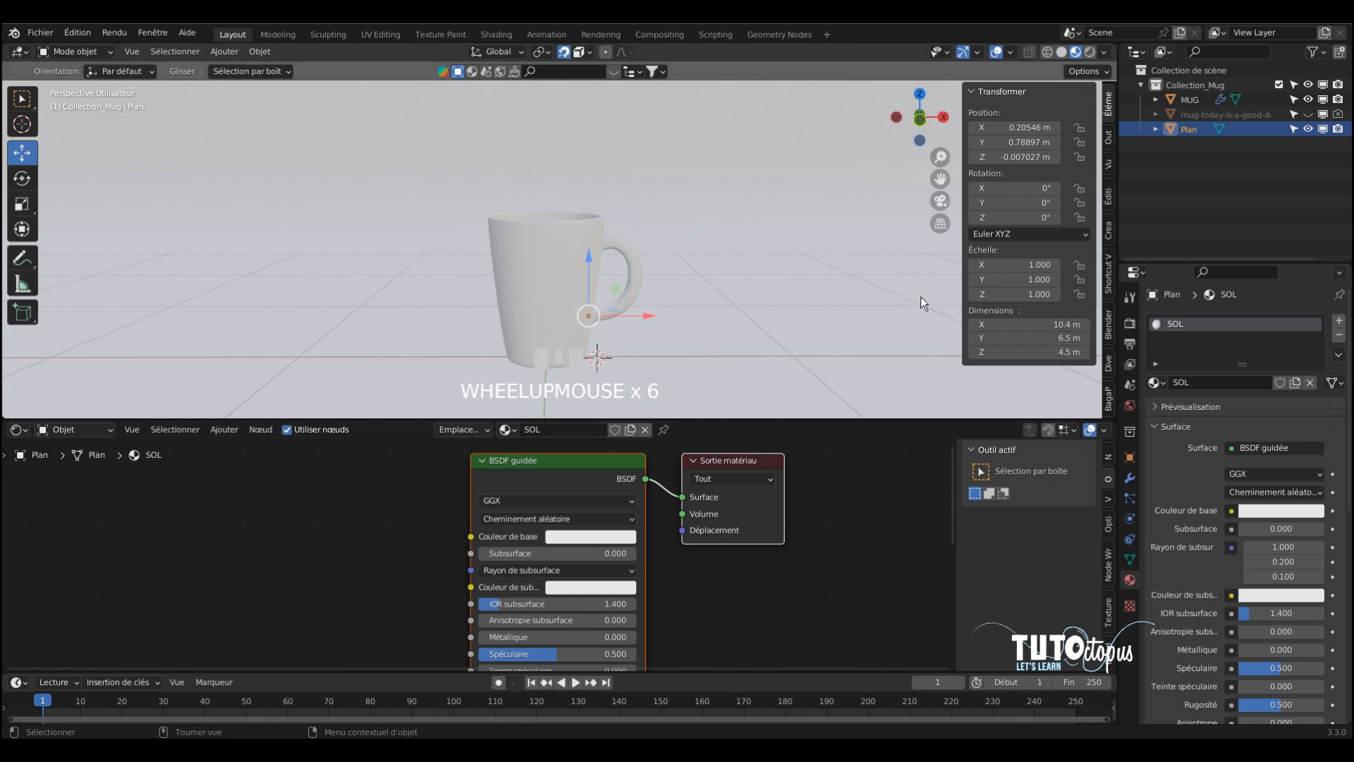
Select the mug, create a new material for it and name it MUG.
left_click(557, 228)
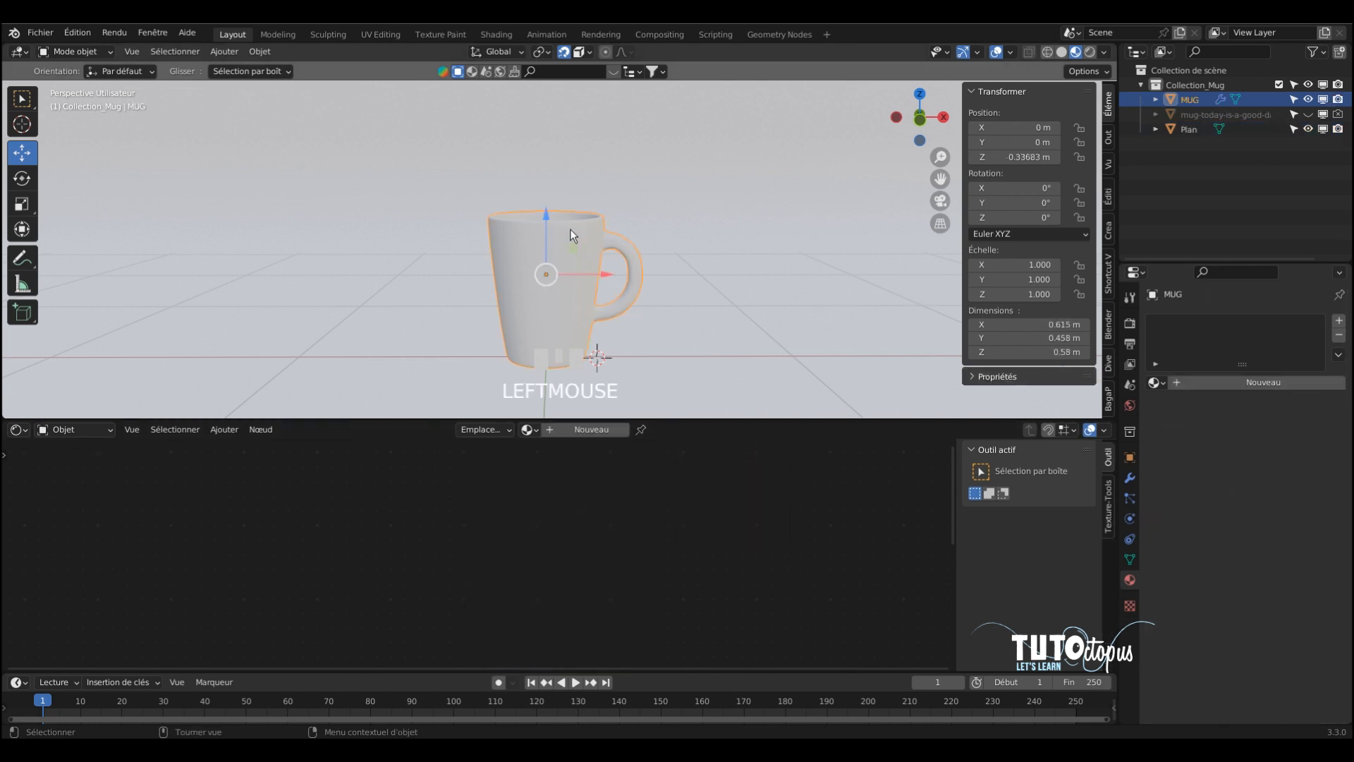
middle_click_drag(650, 202, 750, 276)
scroll(681, 248, "up", 2)
scroll(725, 227, "down", 2)
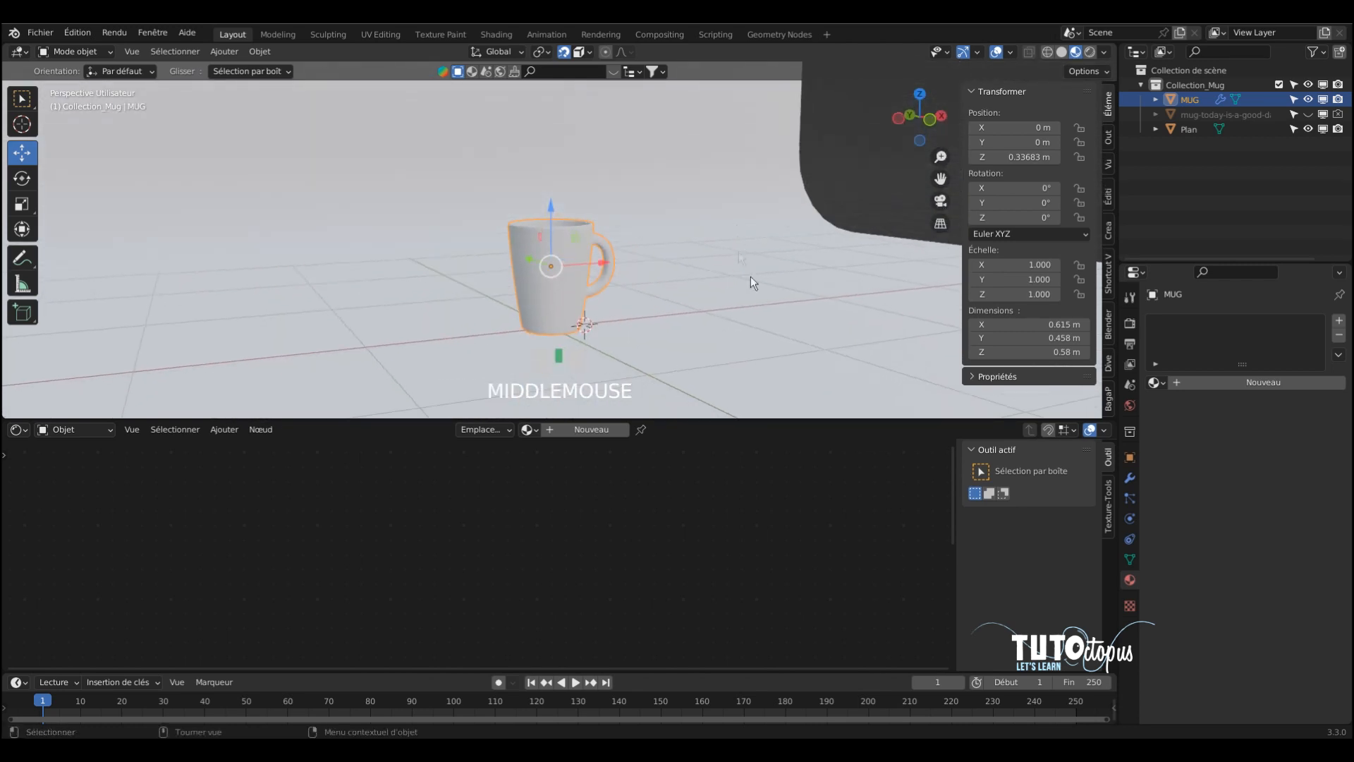
left_click(1225, 380)
left_click(1190, 321)
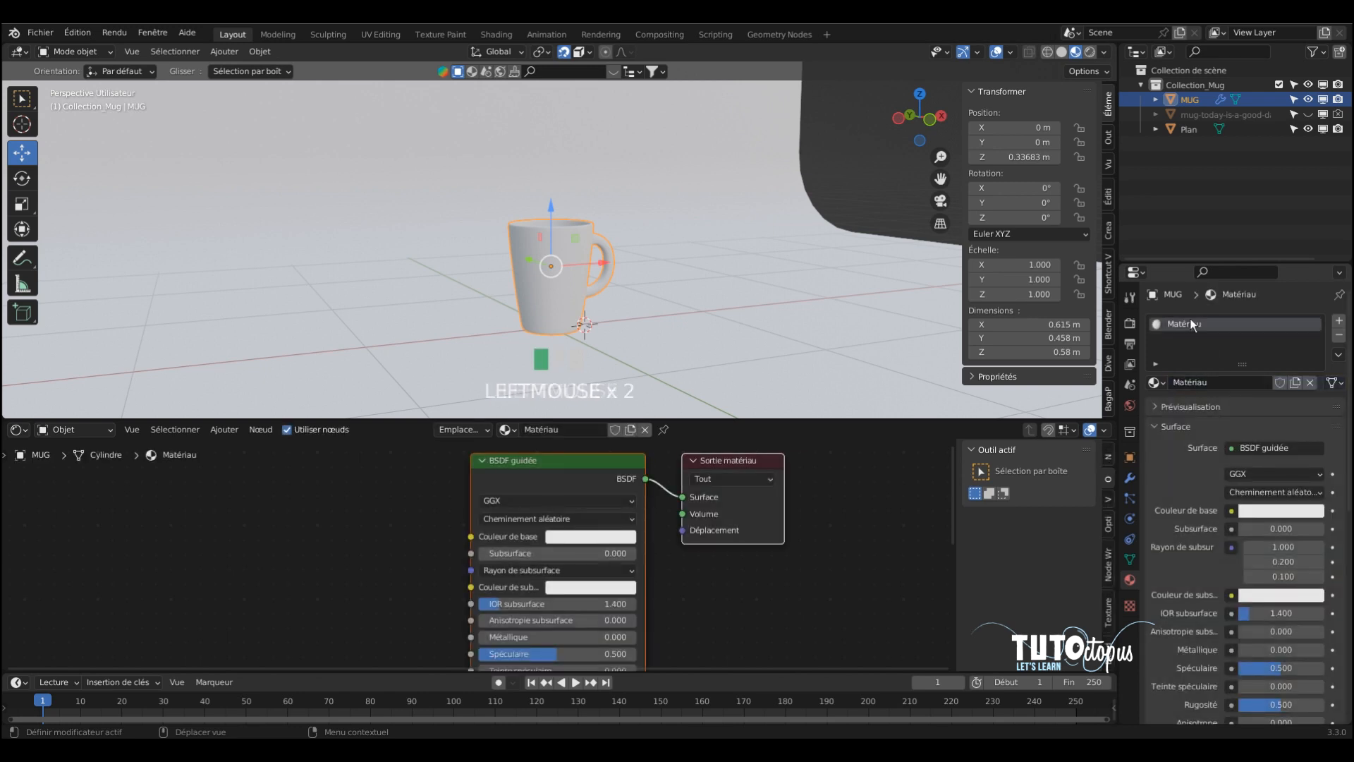
double_click(1191, 322)
type("MUG")
key("Return")
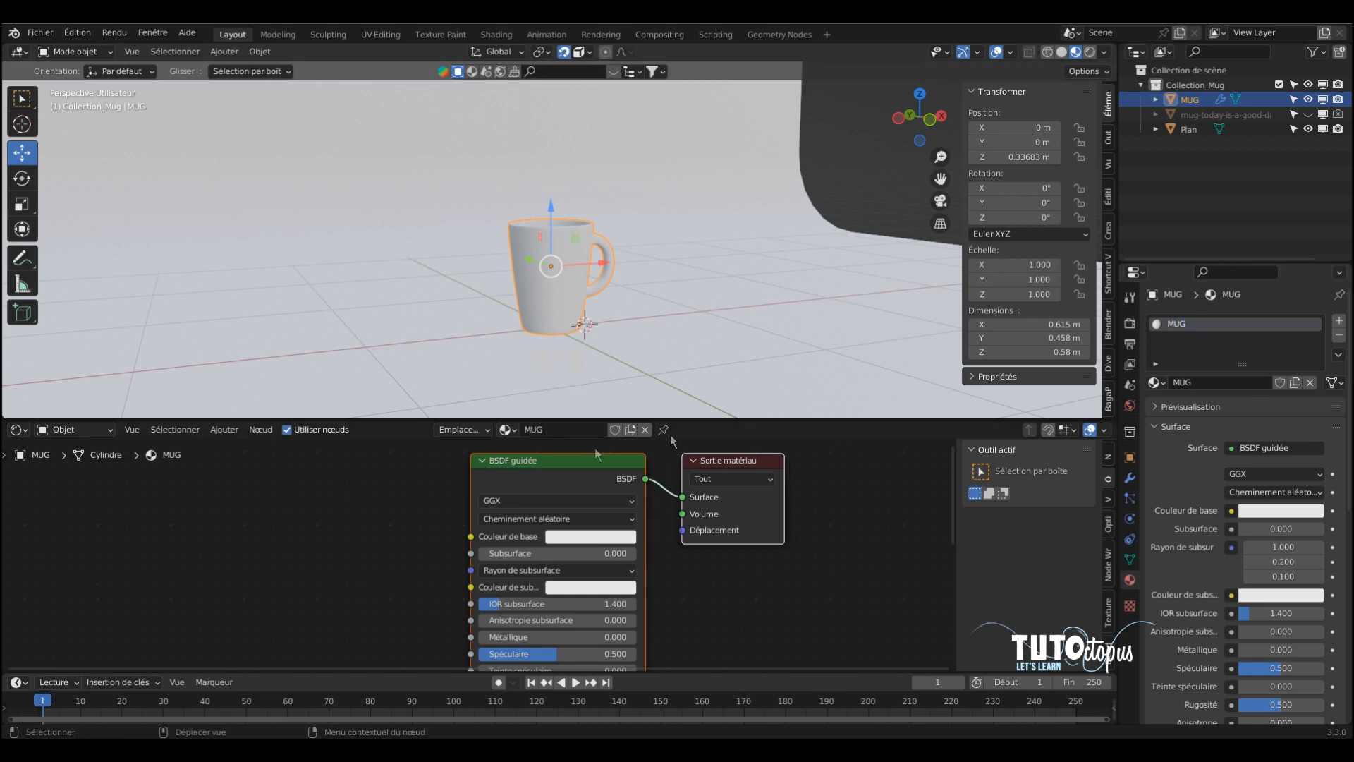
Put the mug in edit mode with face selection and select the face at the bottom of its interior.
scroll(765, 261, "up", 3)
middle_click_drag(764, 260, 511, 225)
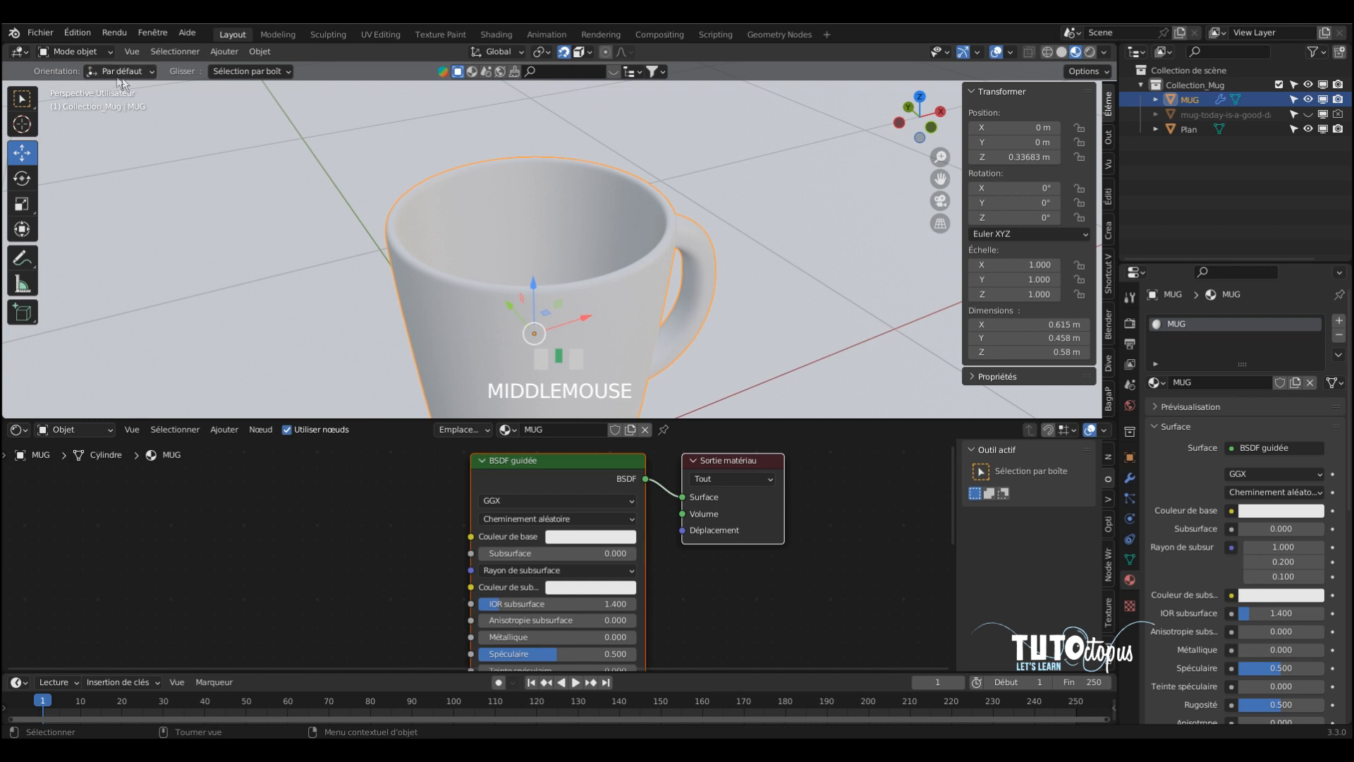
left_click(94, 51)
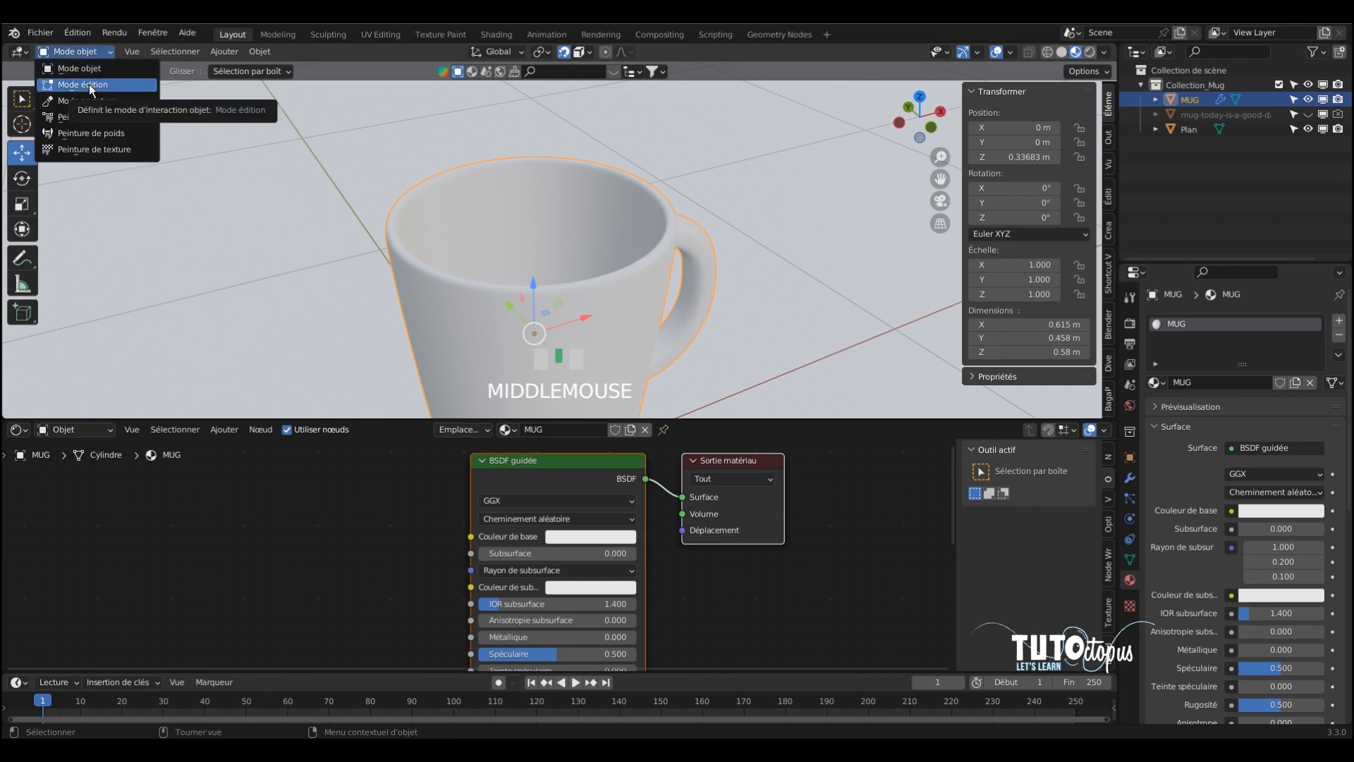
left_click(89, 83)
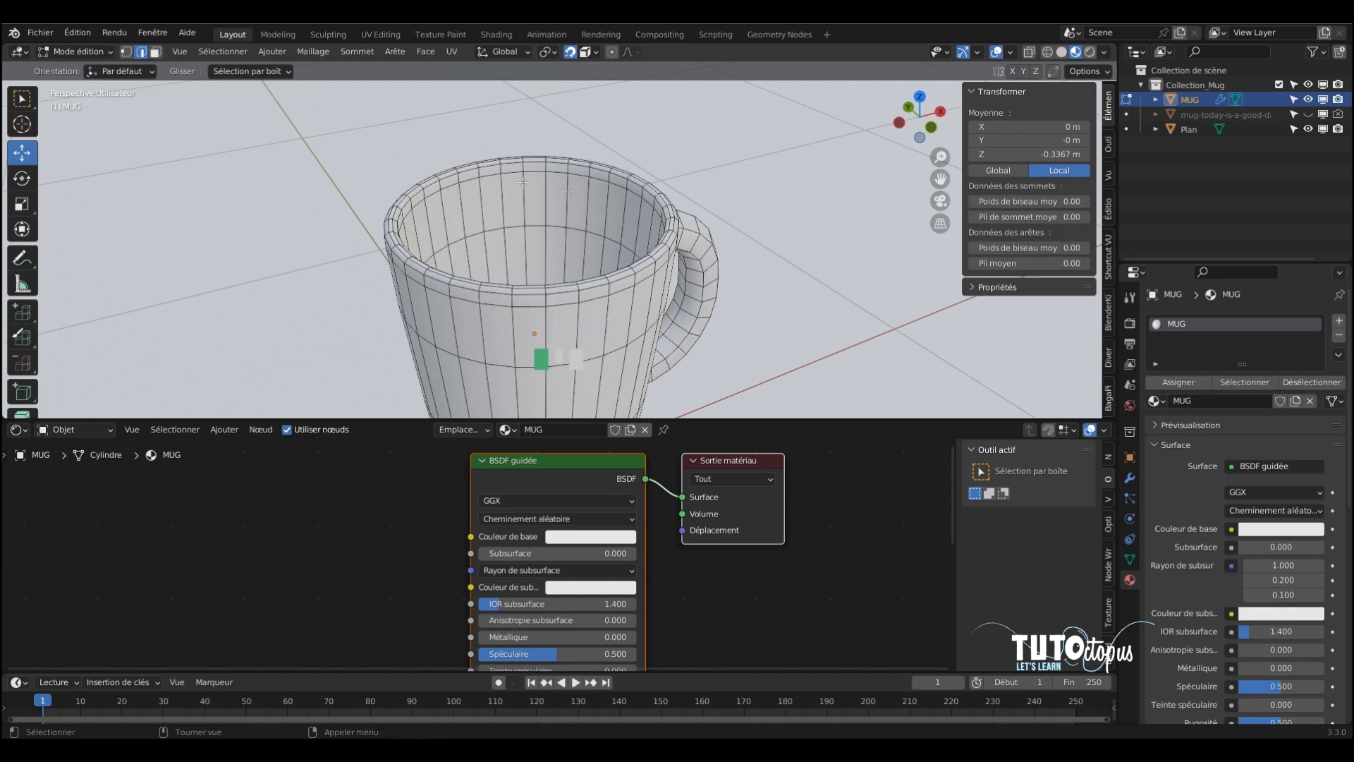
middle_click_drag(536, 268, 668, 270)
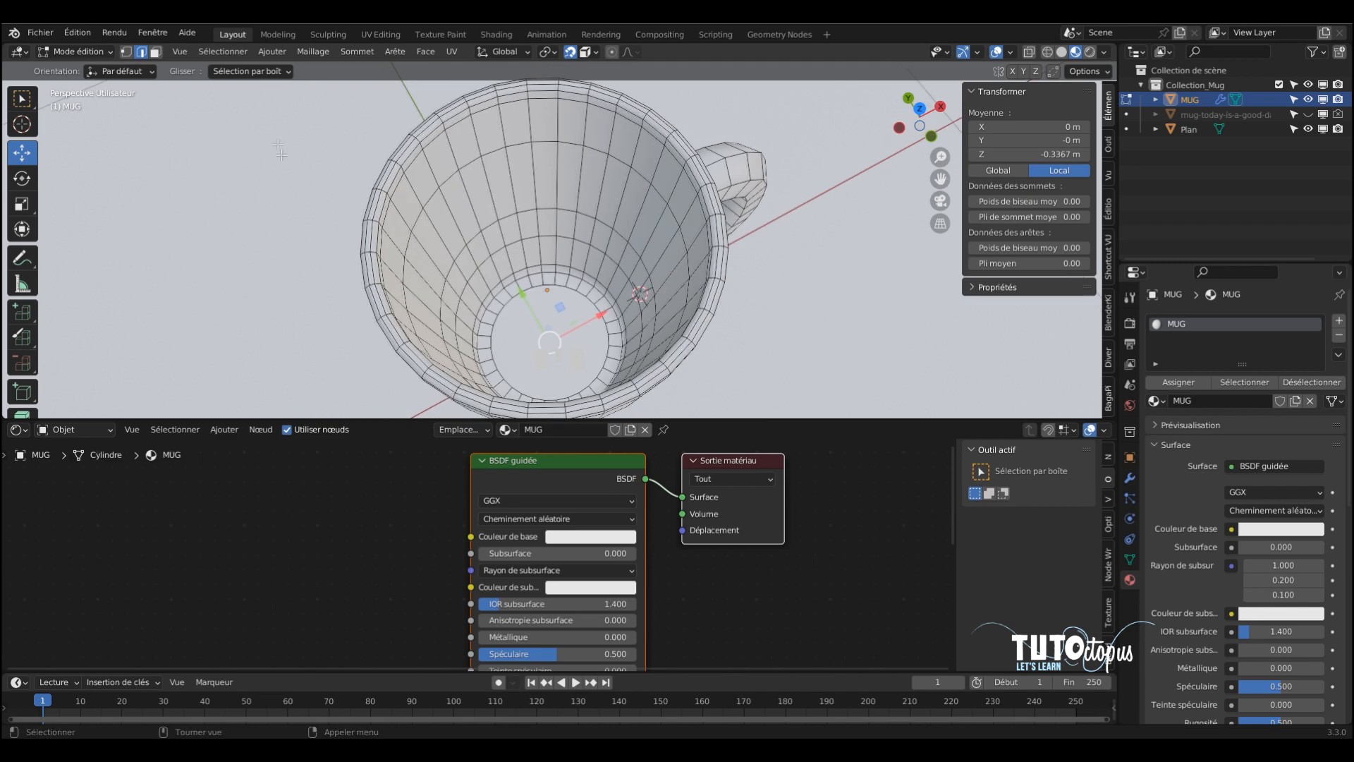
left_click(156, 51)
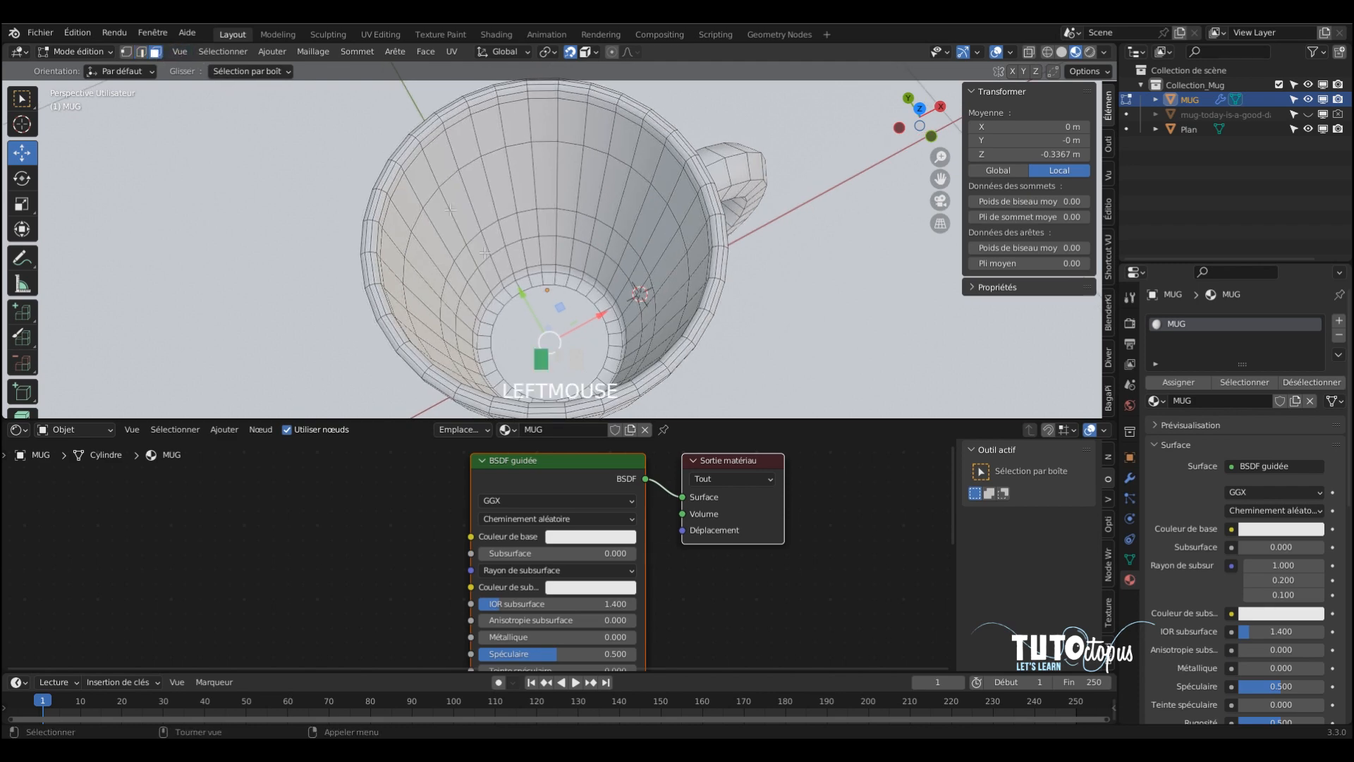
left_click(566, 304)
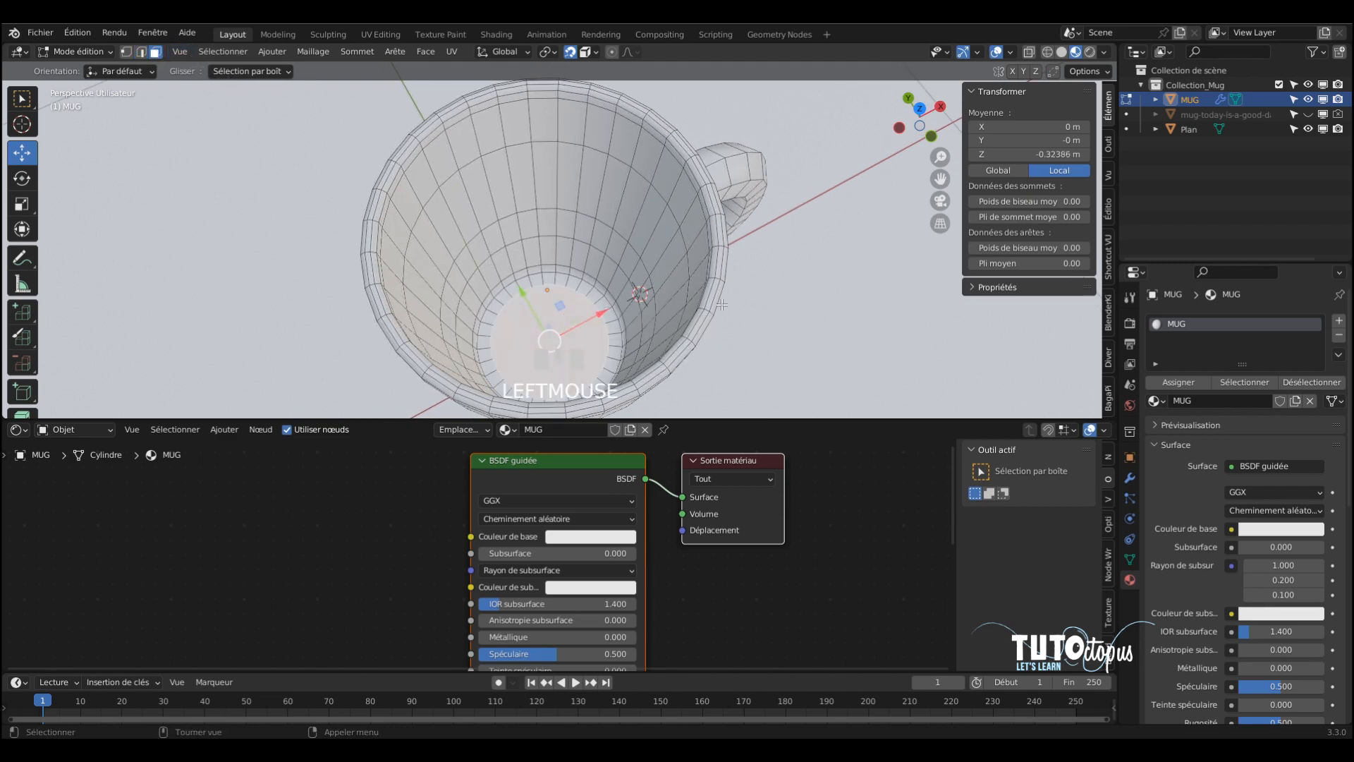
Grow the face selection from the mug's inner bottom up the inside wall to the rim.
key("ctrl+KP_Add")
key("ctrl+KP_Add")
key("ctrl+KP_Add")
key("ctrl+KP_Add")
key("ctrl+KP_Add")
key("ctrl+KP_Add")
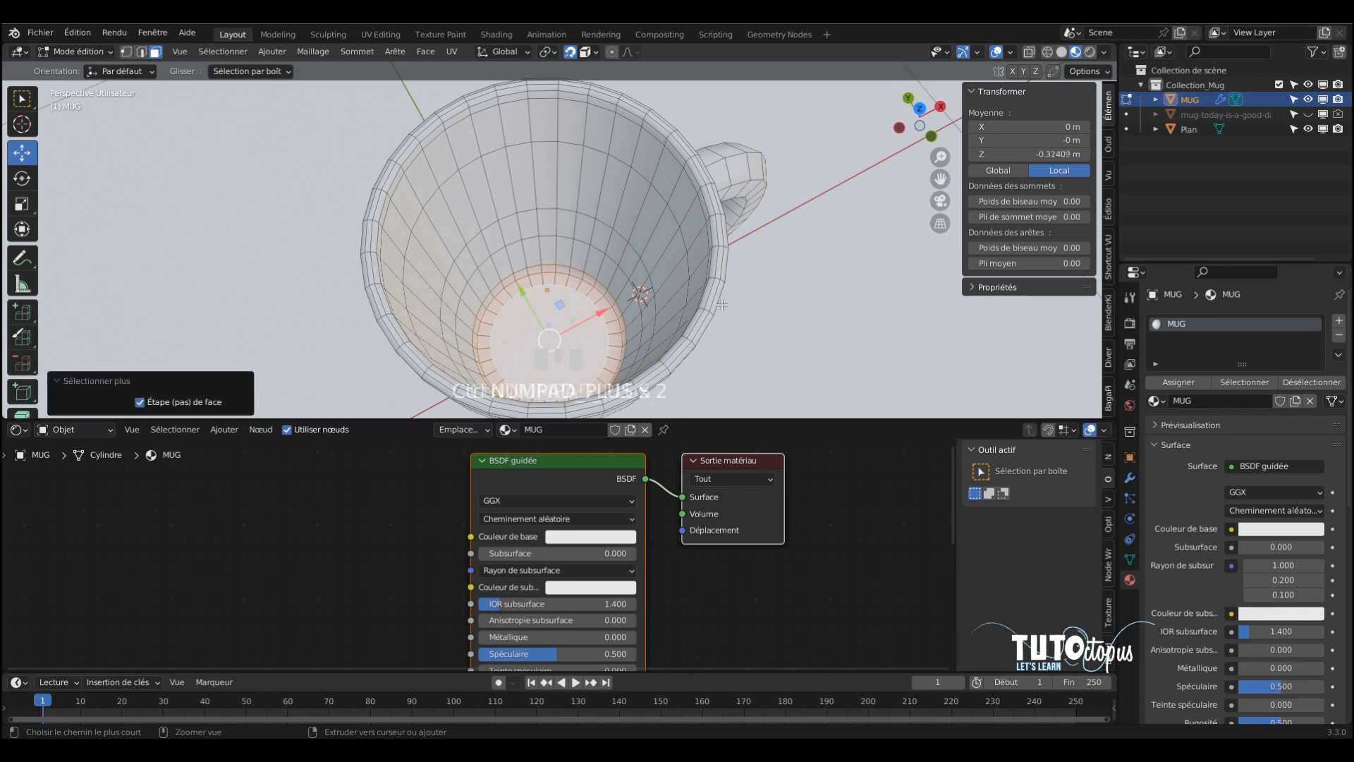
key("ctrl+KP_Add")
key("ctrl+KP_Add")
key("ctrl+KP_Add")
key("ctrl+KP_Add")
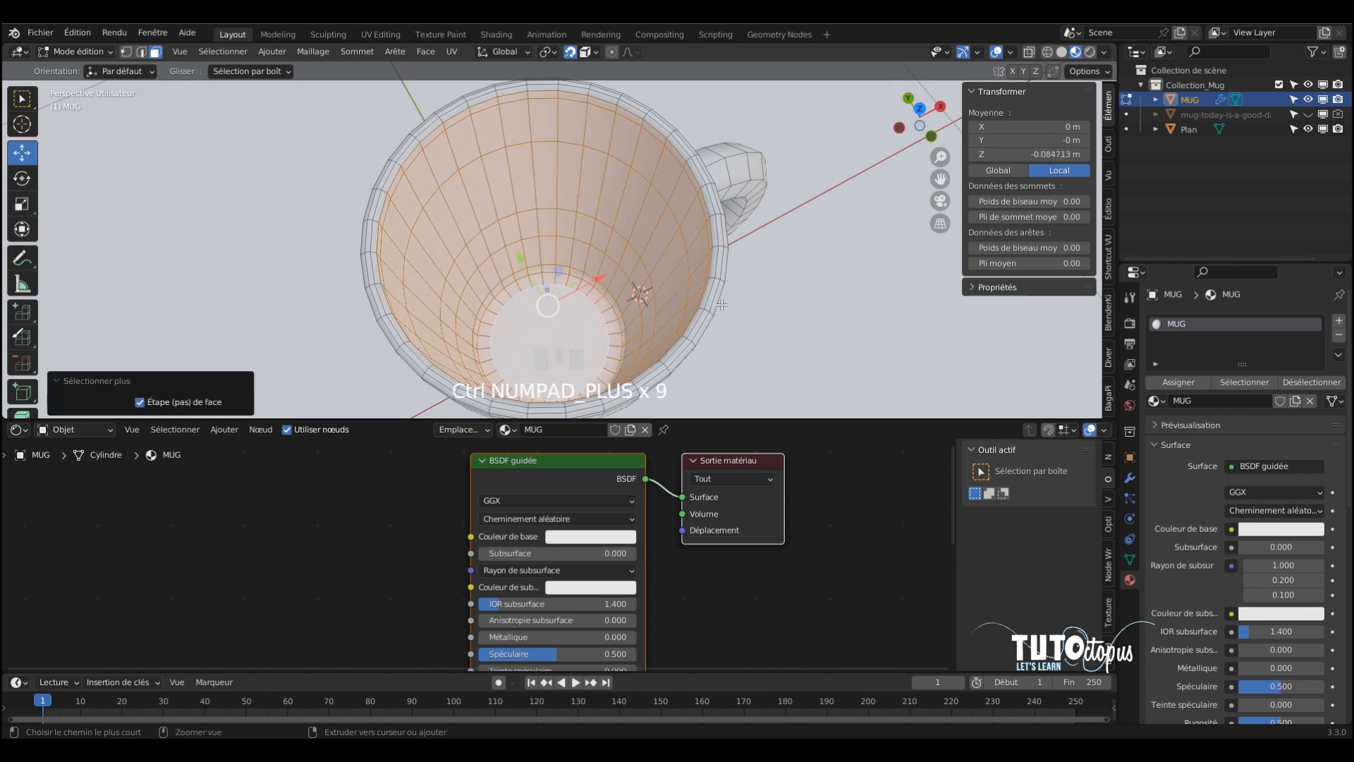
Add a second material slot with a new material named MUG_interieur and assign it to the selected interior faces.
scroll(688, 247, "down", 3)
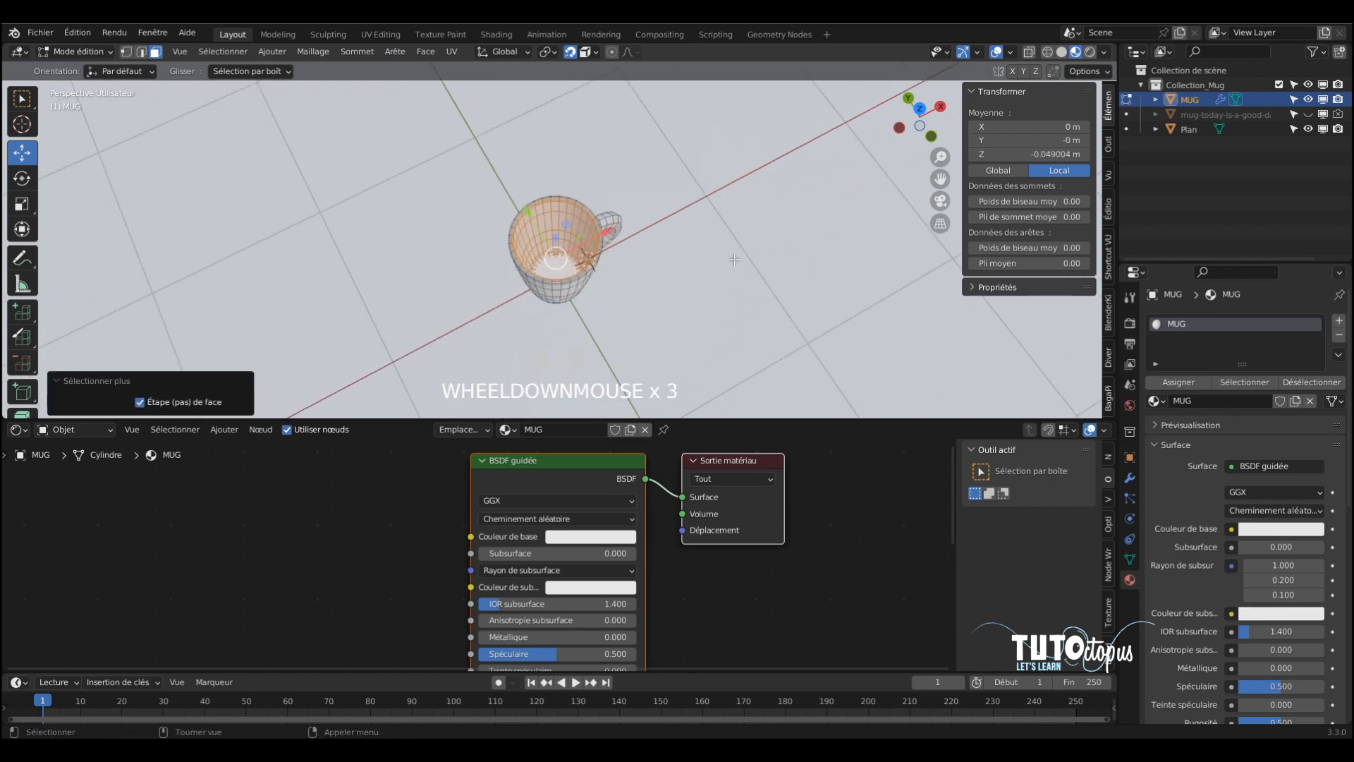
middle_click_drag(687, 246, 732, 218)
scroll(760, 172, "up", 2)
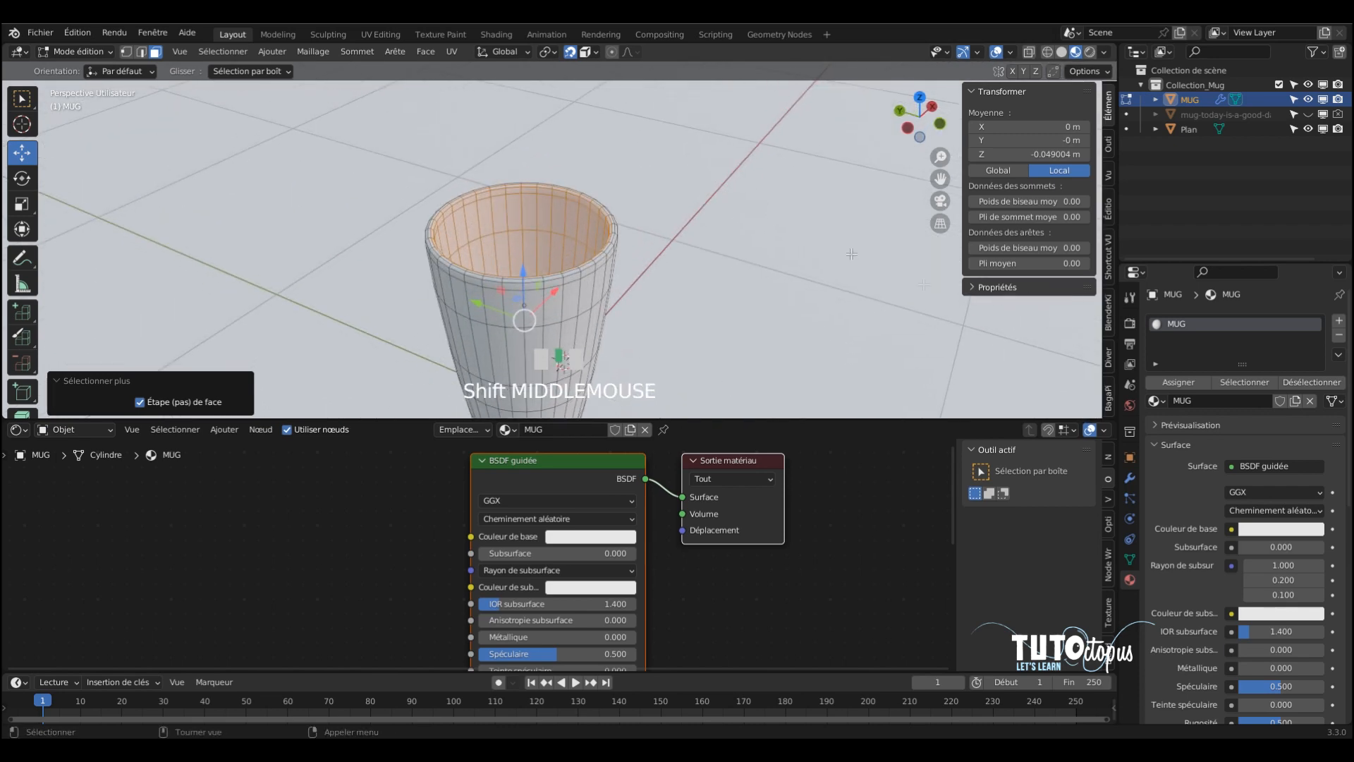
left_click(1339, 323)
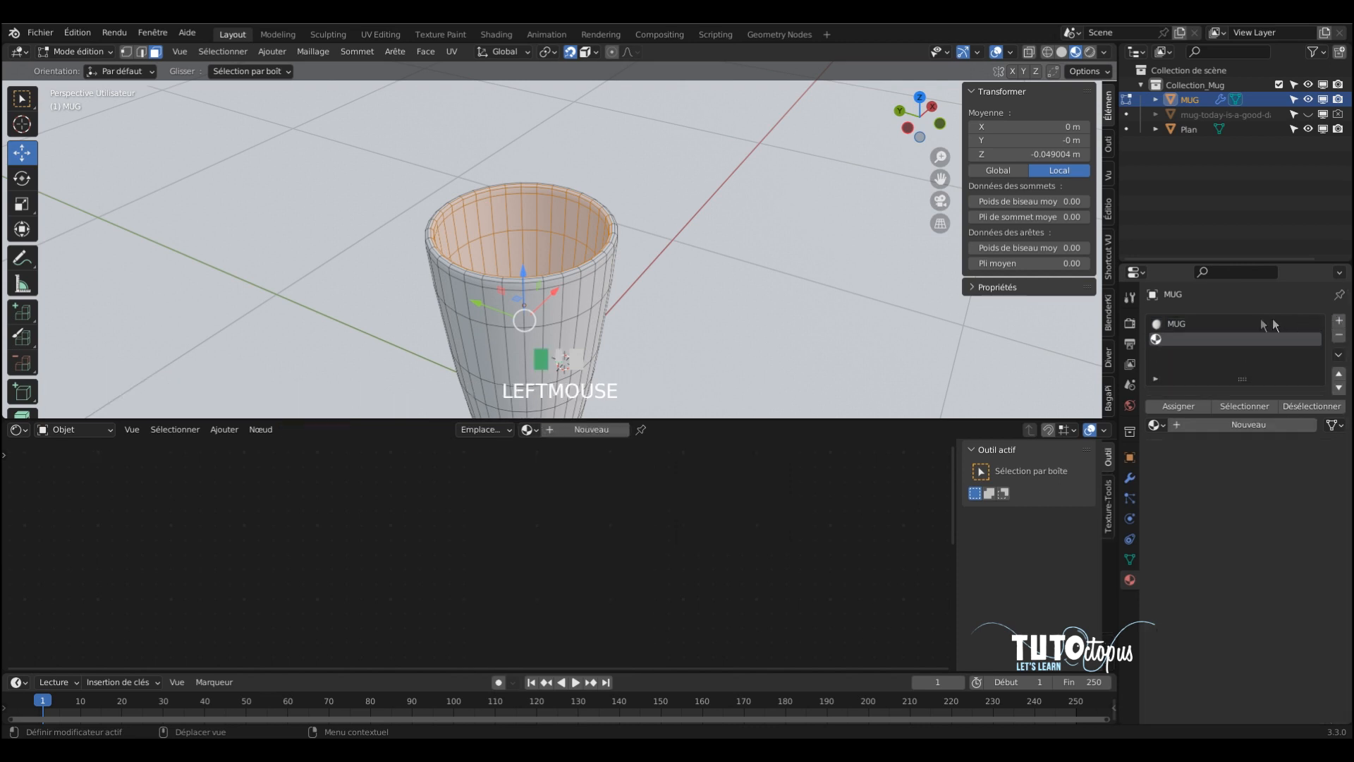
left_click(1220, 425)
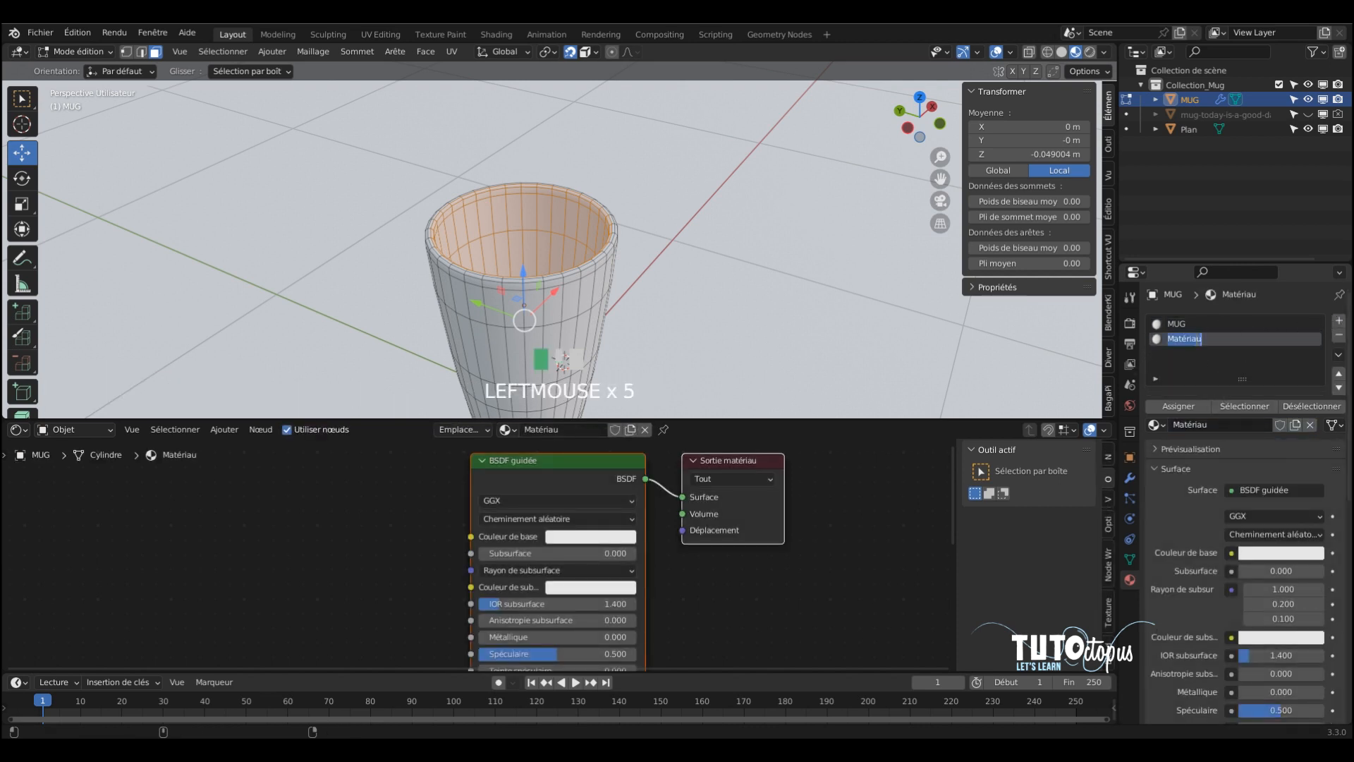
type("MUG_")
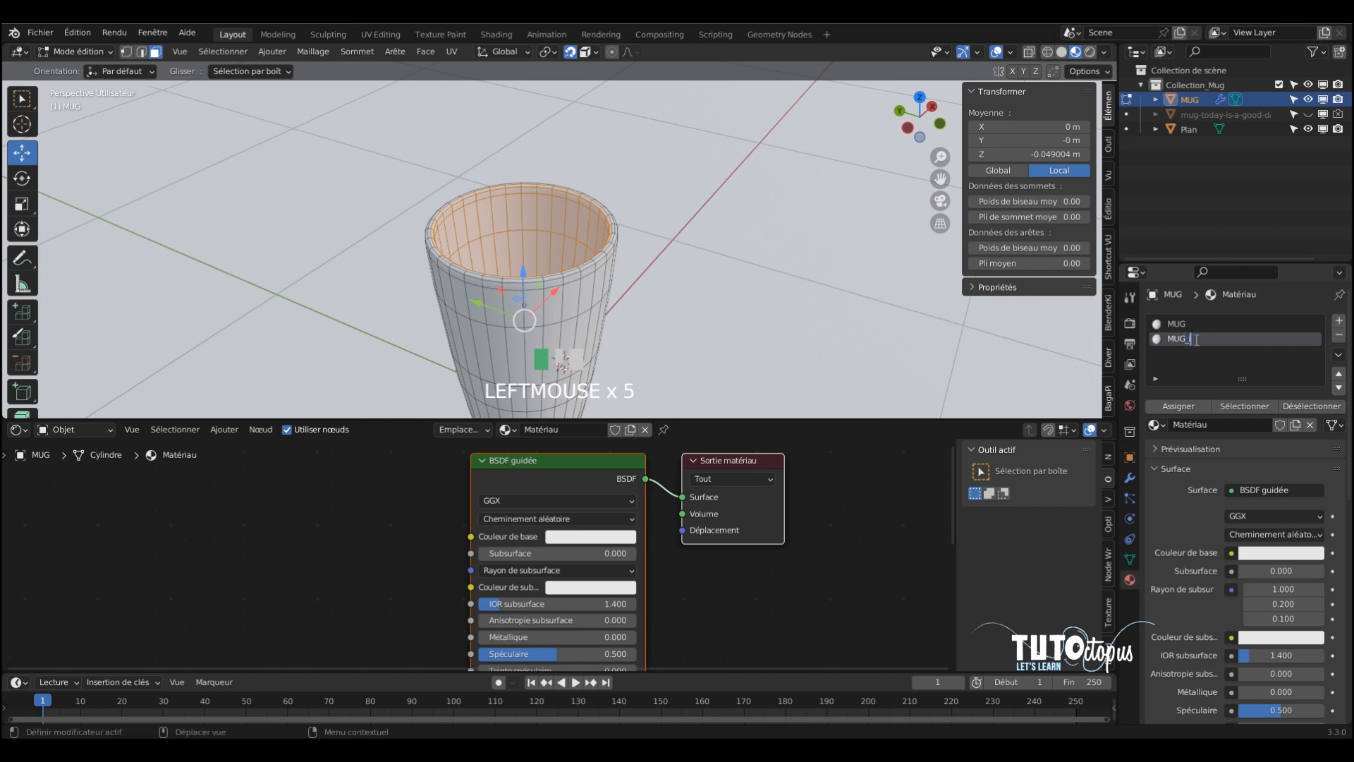
type("interieur")
key("Return")
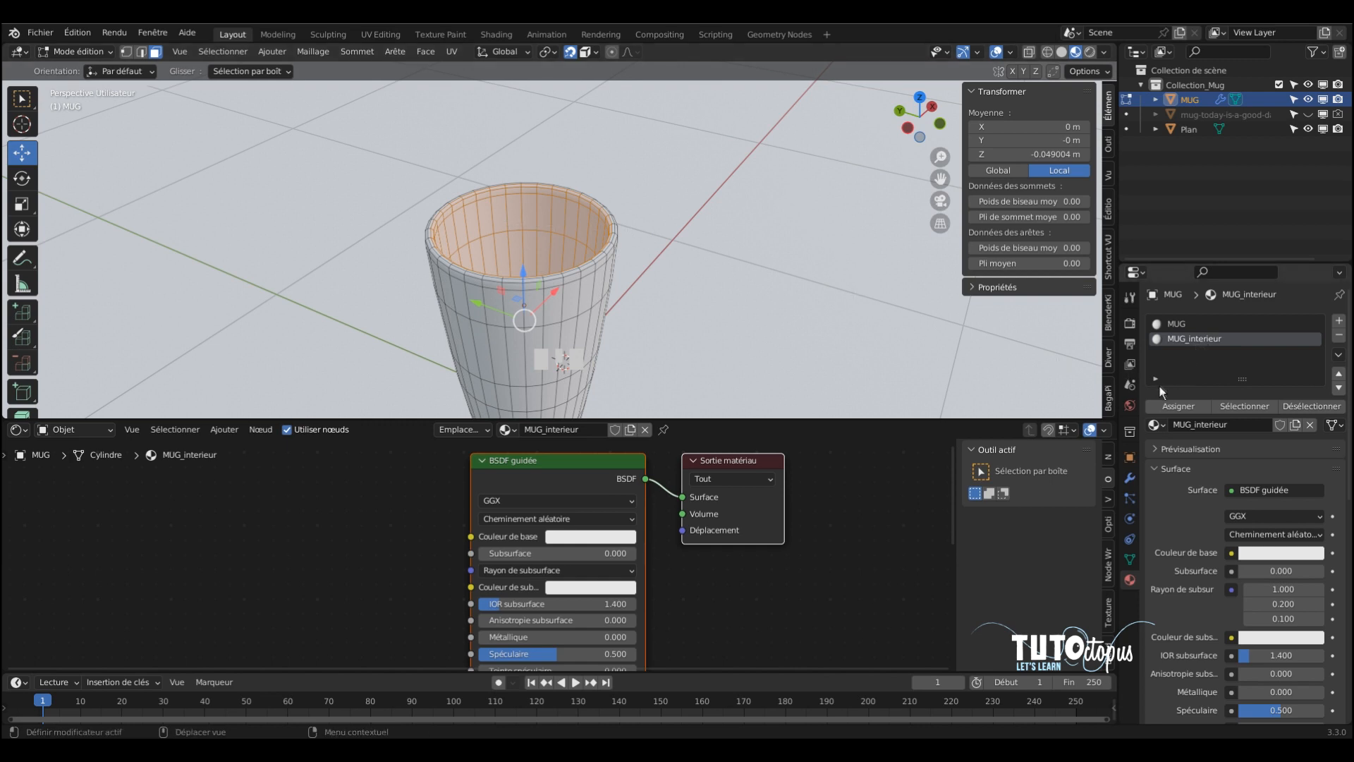
left_click(1194, 403)
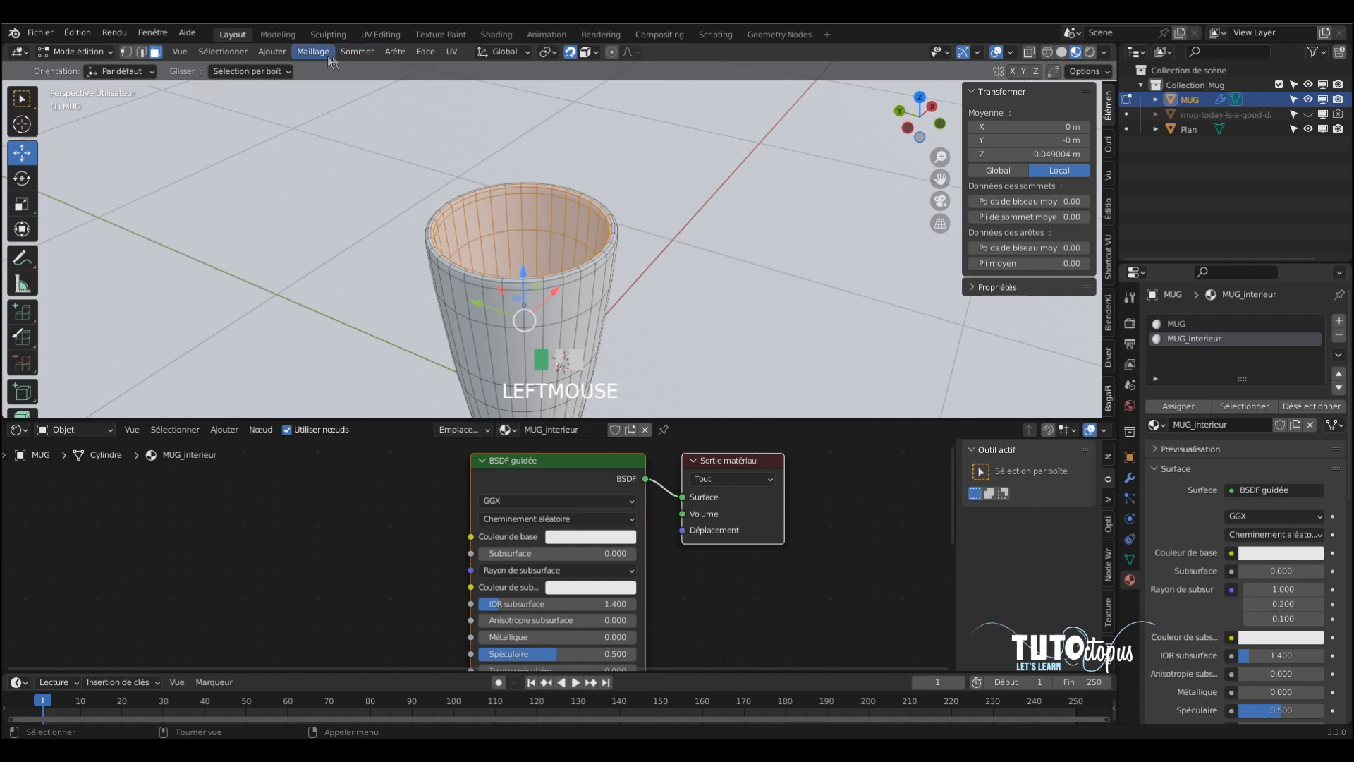
Invert the face selection and assign the MUG material to the mug's exterior, rim and handle faces.
left_click(248, 54)
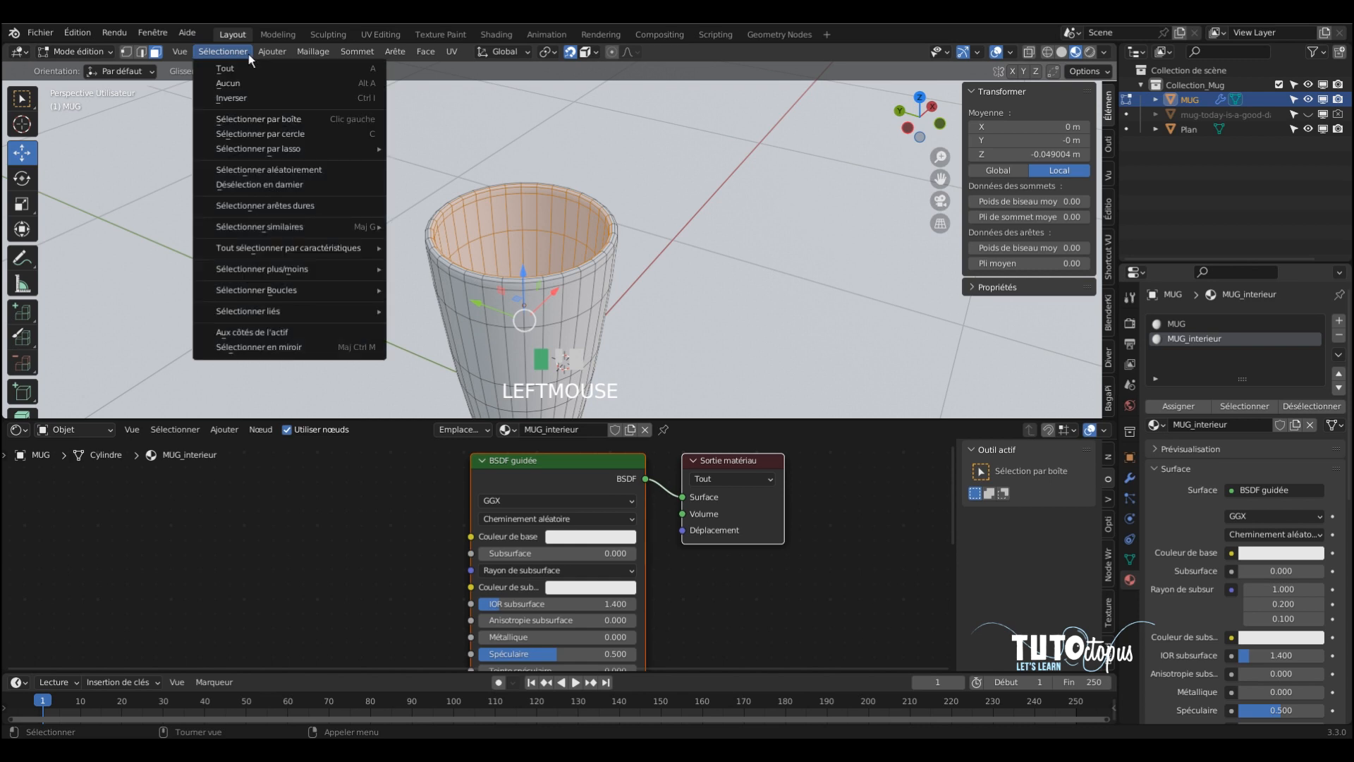
left_click(341, 99)
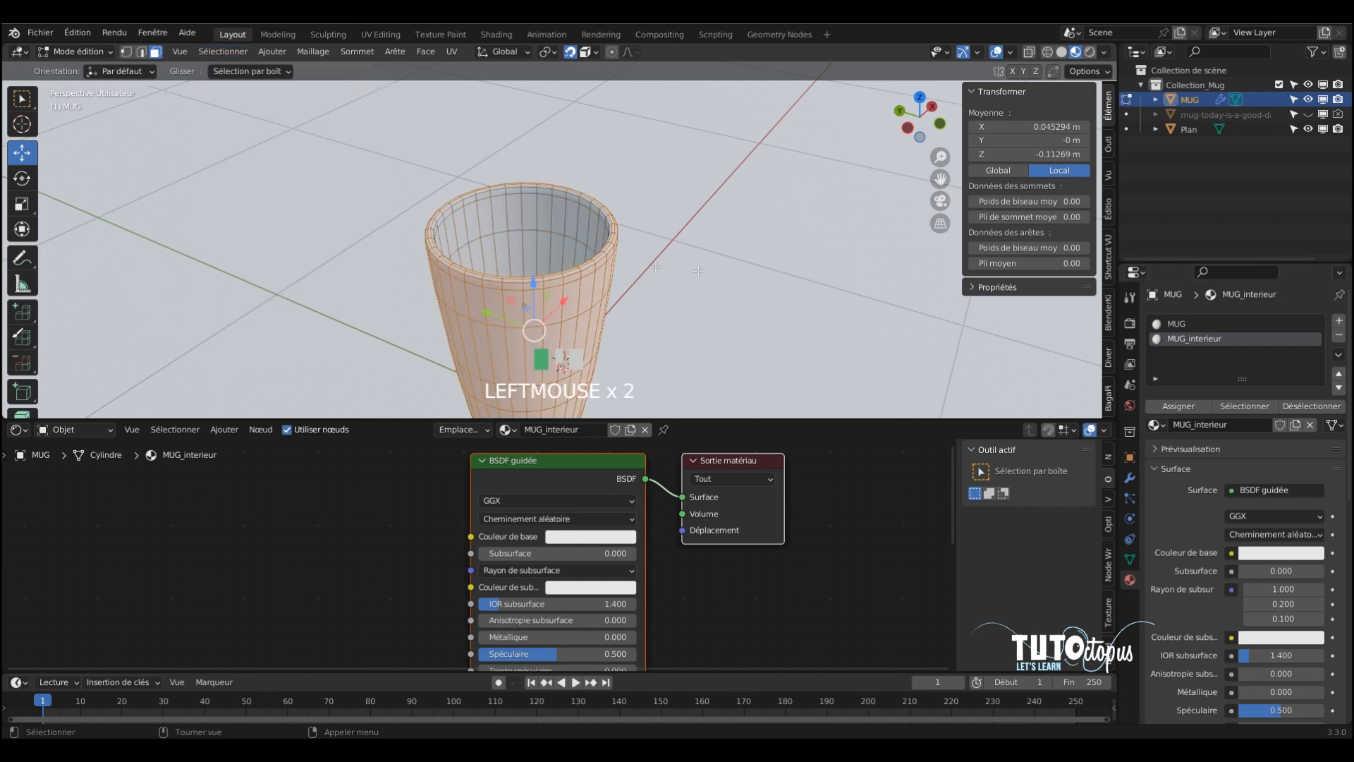
left_click(1174, 324)
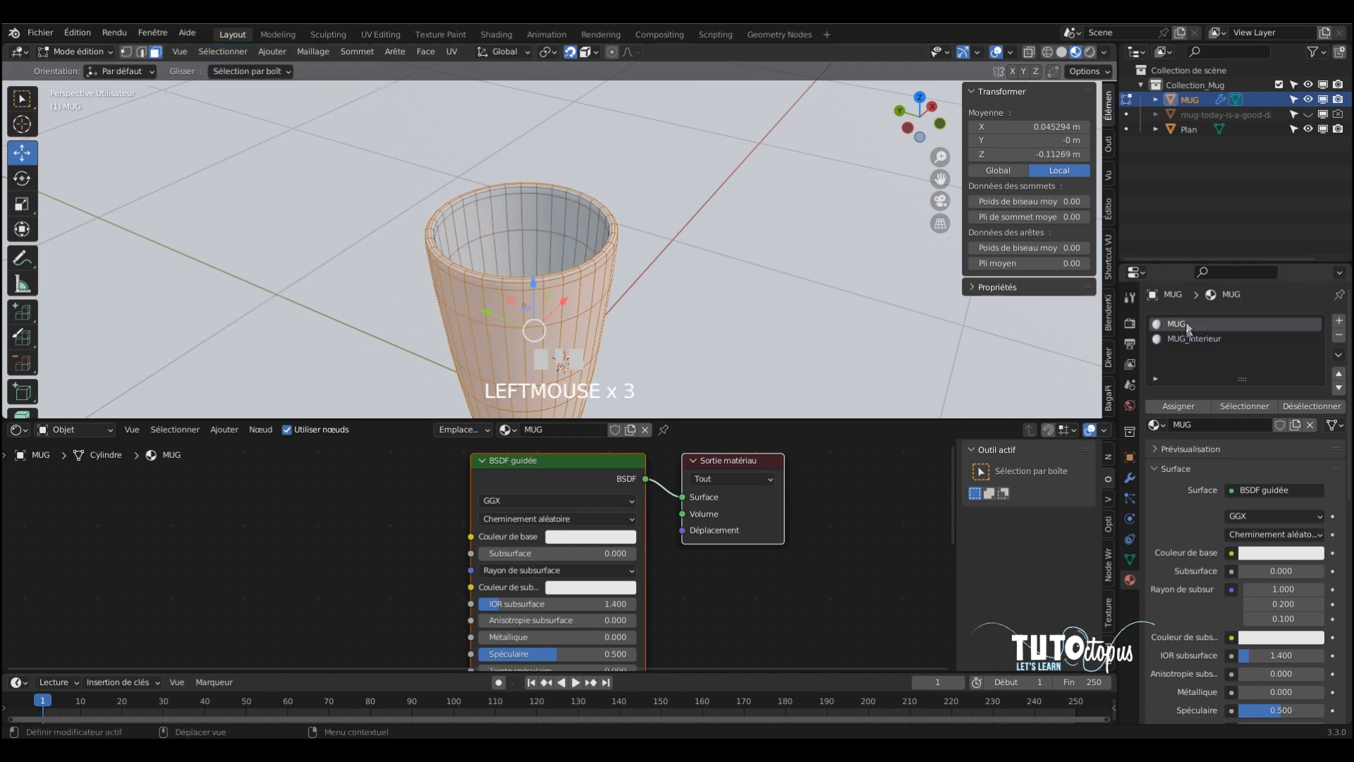
left_click(1177, 406)
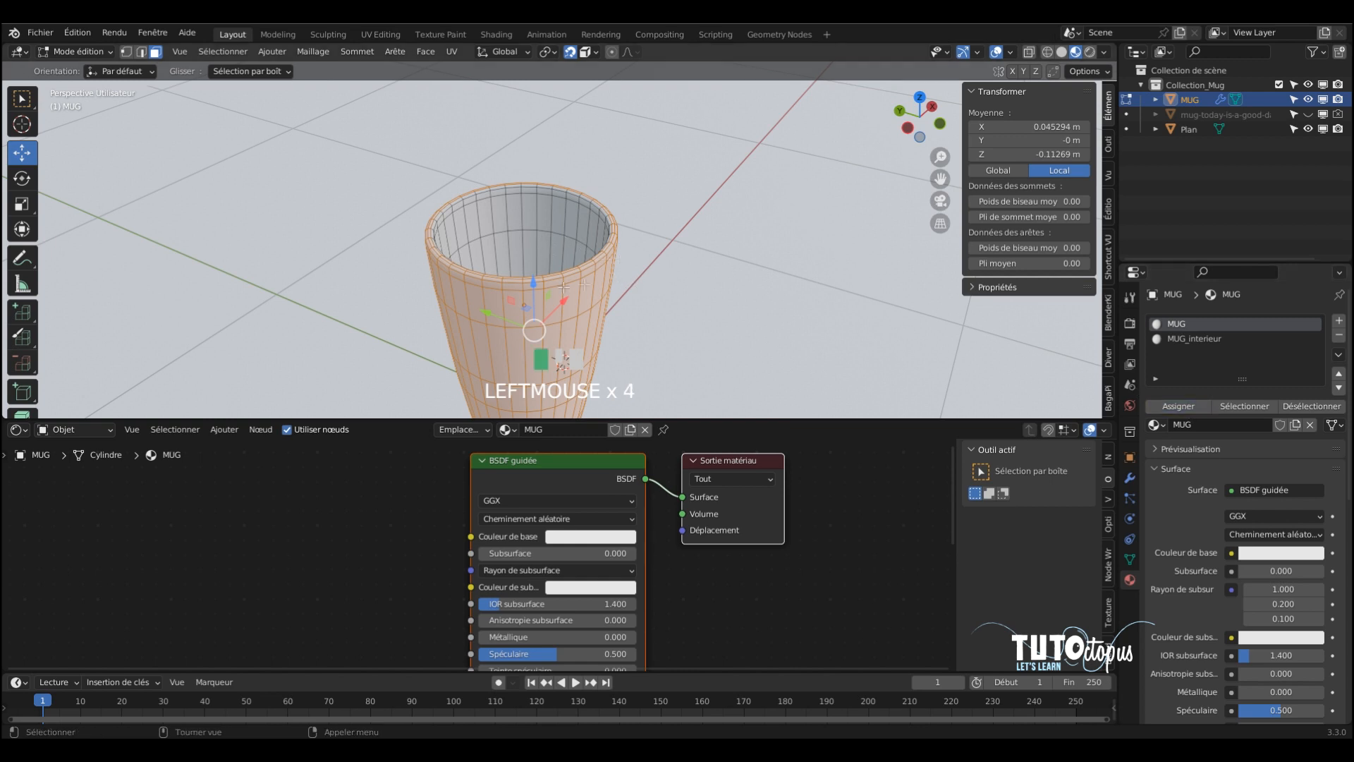
Return the mug from edit mode to object mode.
left_click(74, 51)
left_click(70, 67)
scroll(670, 242, "down", 2)
middle_click_drag(670, 242, 545, 178)
scroll(584, 219, "up", 3)
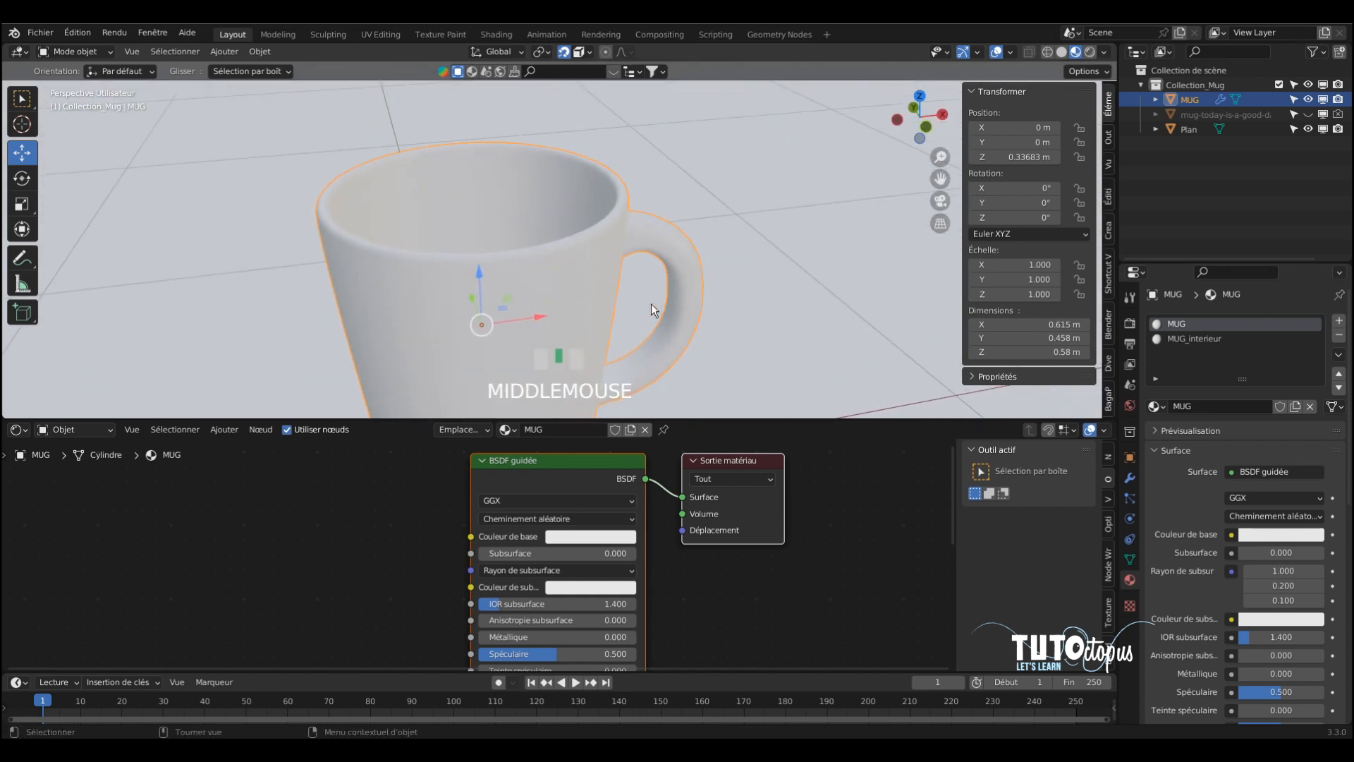
Rename the backdrop plane object as SOL in the scene's object list.
scroll(656, 236, "down", 2)
mouse_move(656, 238)
middle_mouse_down()
mouse_move(663, 213)
mouse_move(639, 219)
mouse_move(670, 188)
mouse_move(660, 227)
middle_mouse_up()
scroll(641, 209, "down", 2)
scroll(629, 277, "up", 2)
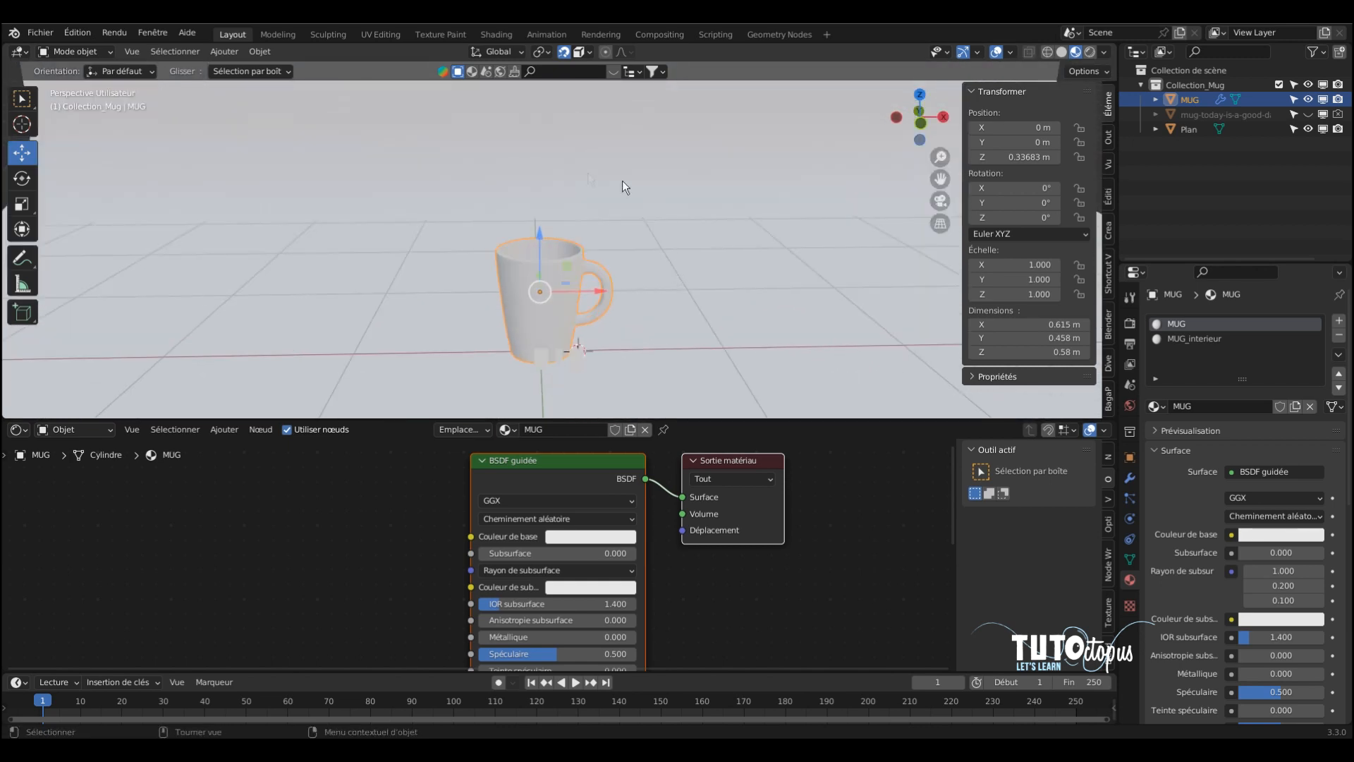
left_click(771, 179)
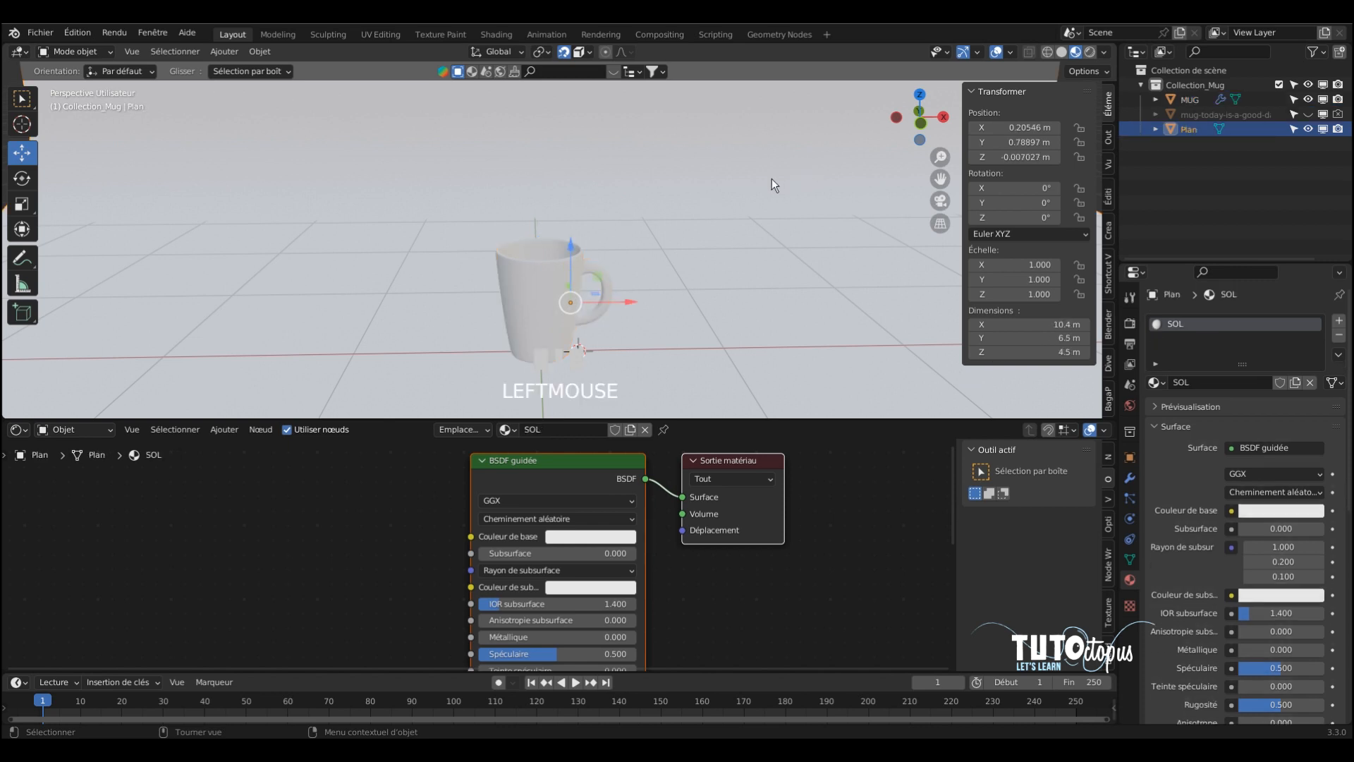
double_click(1190, 130)
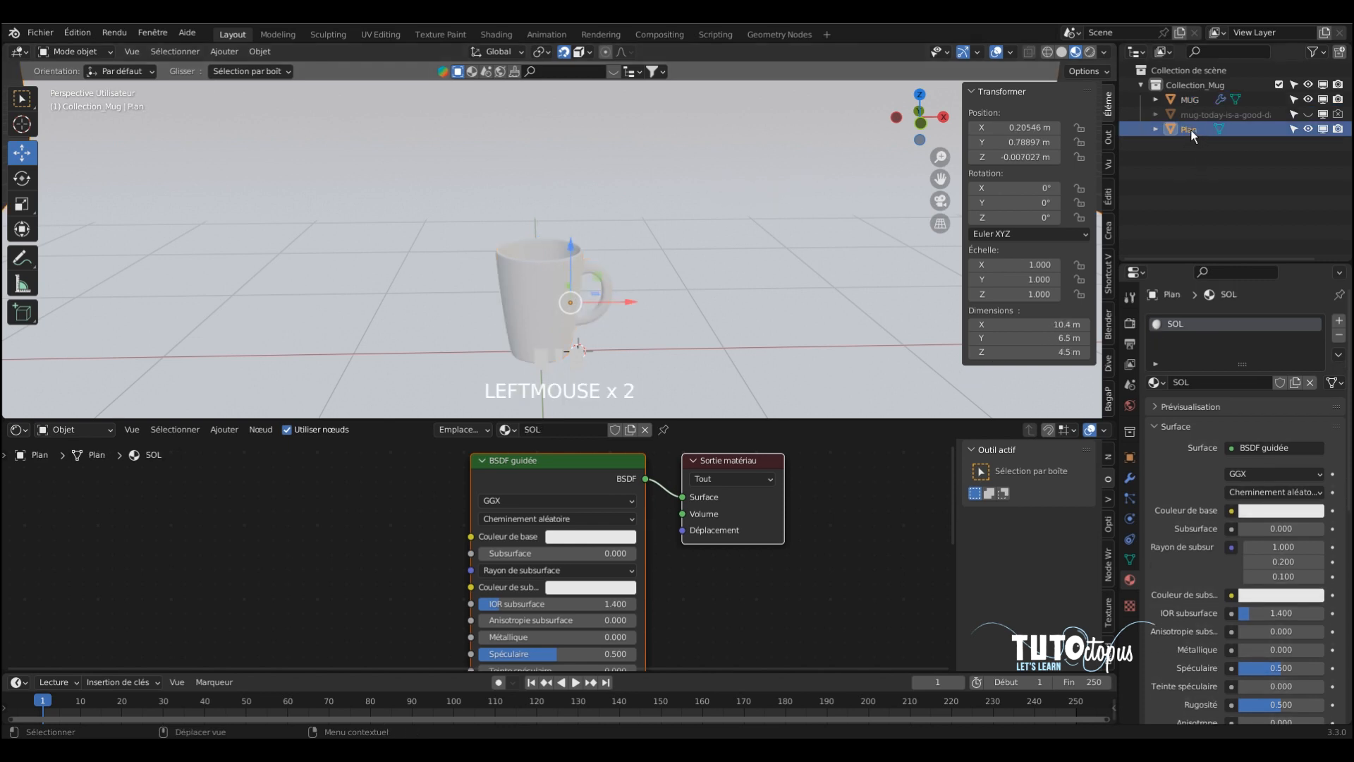
double_click(1190, 130)
type("SOL")
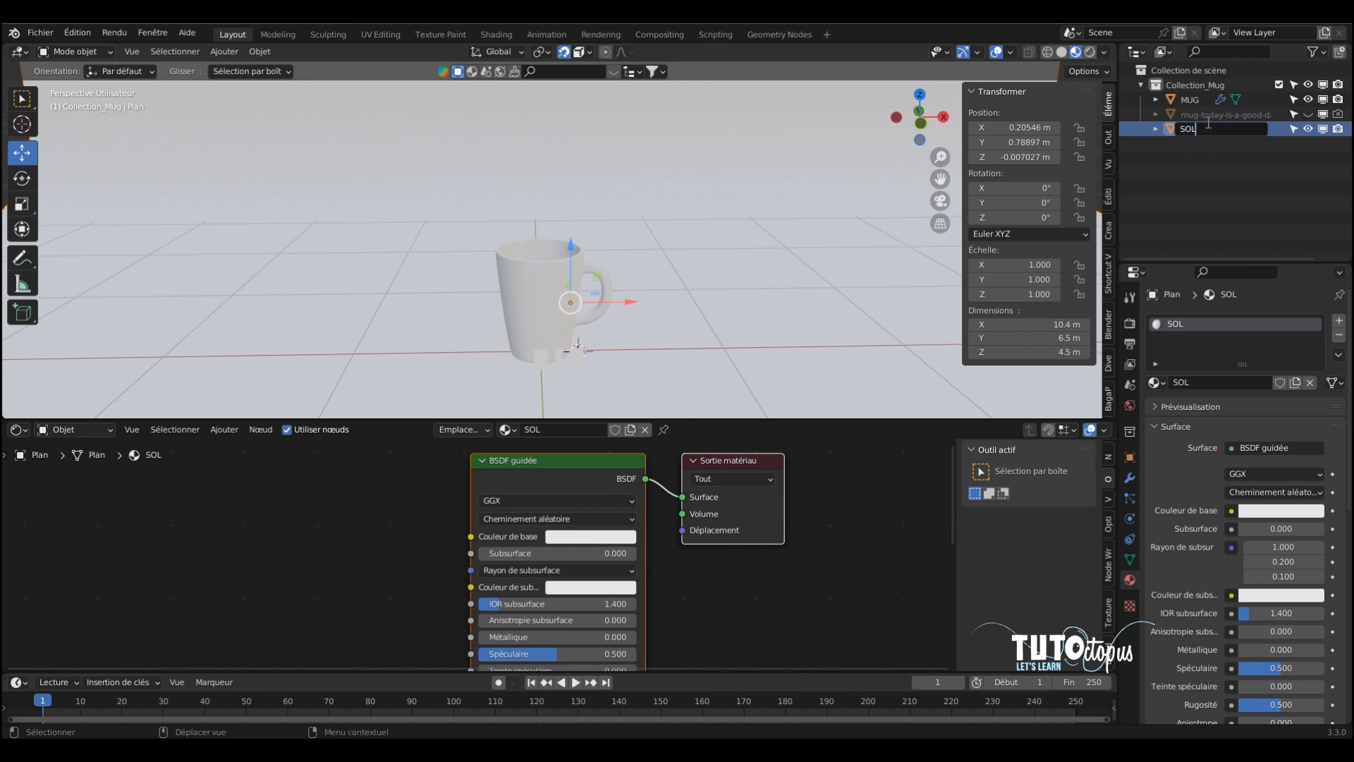
key("Return")
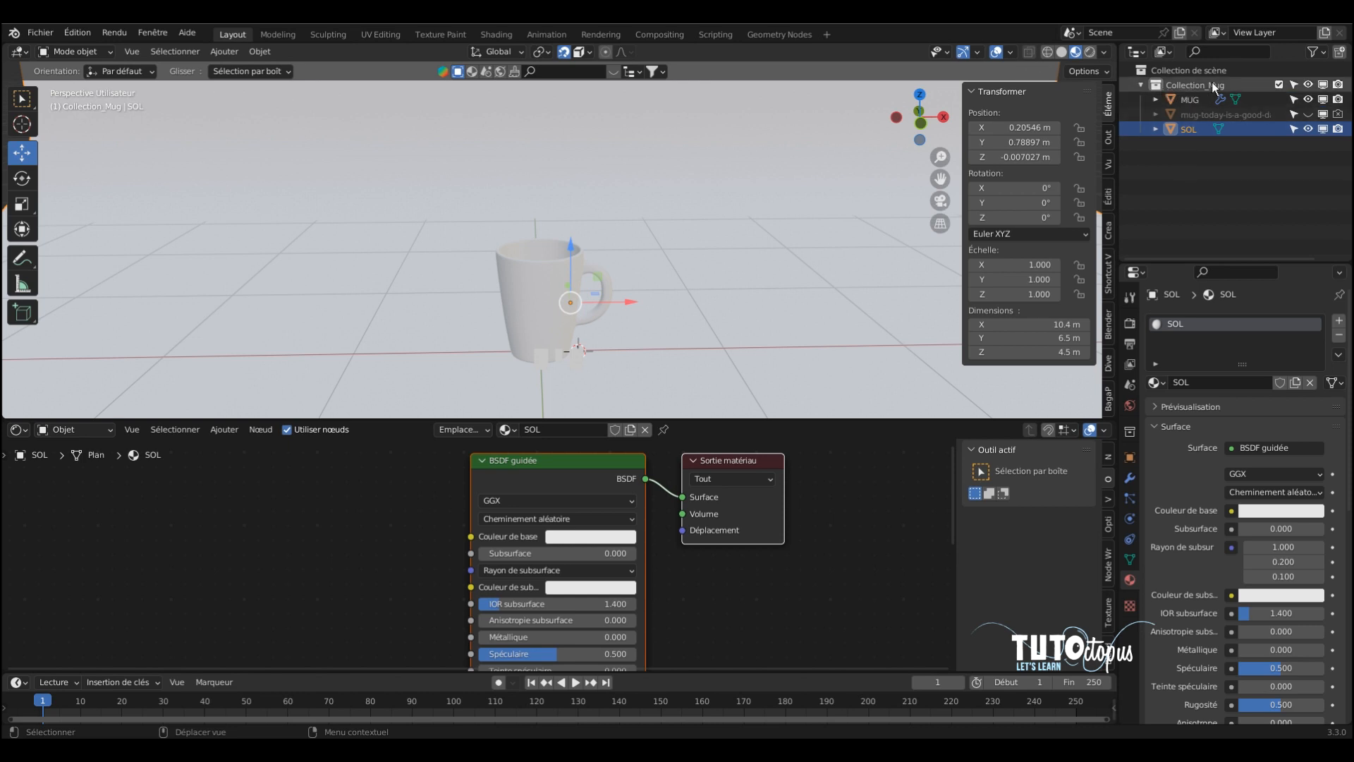
Create a new collection named Décor and move the SOL object into it.
left_click(1338, 54)
left_click(1197, 144)
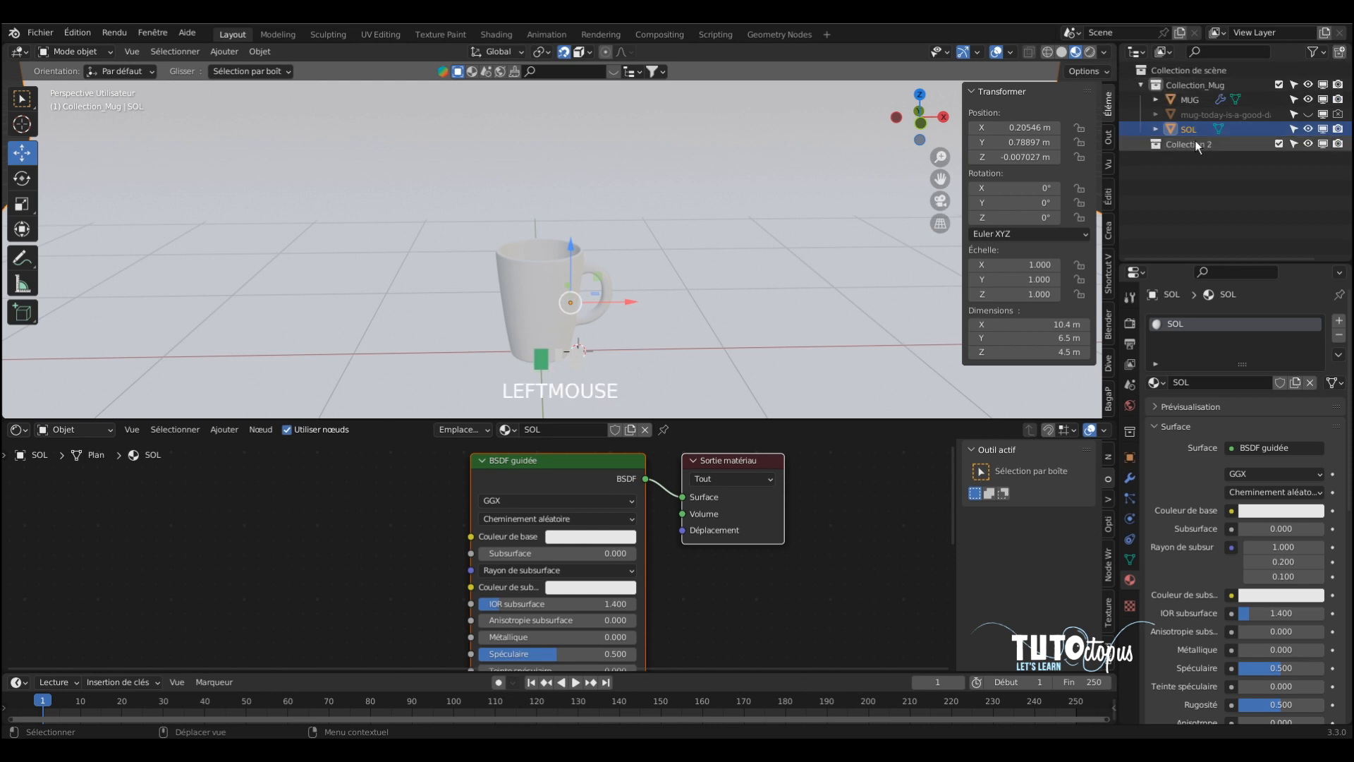
double_click(1197, 143)
type("D")
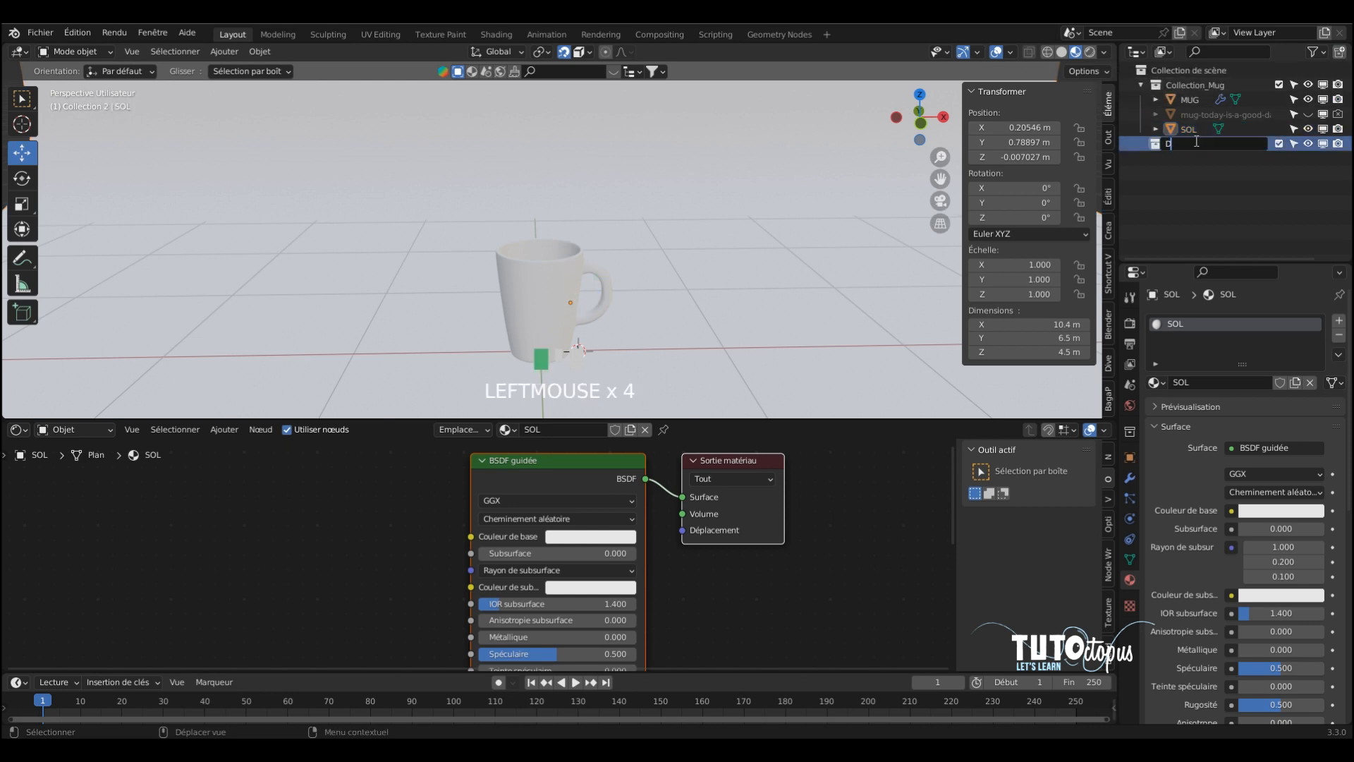
type("écor")
key("Return")
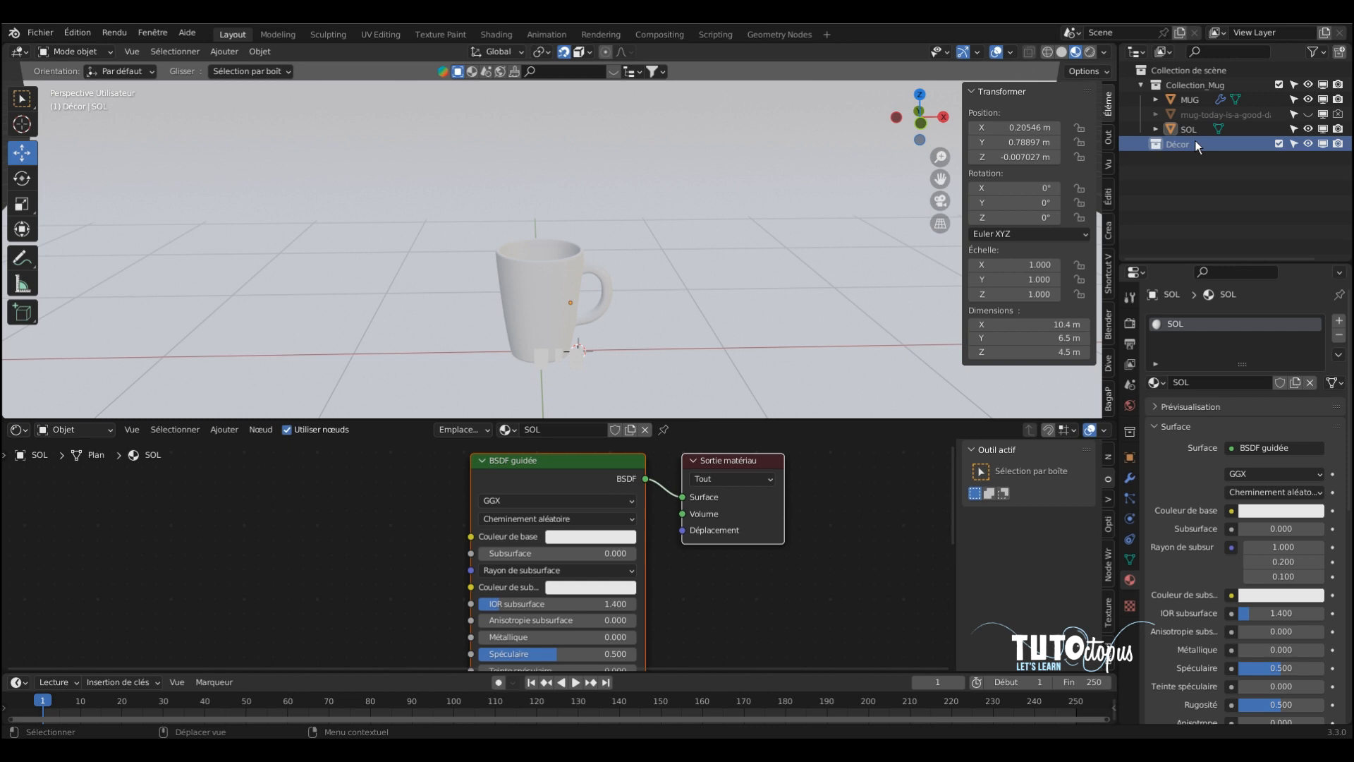
left_click(1188, 129)
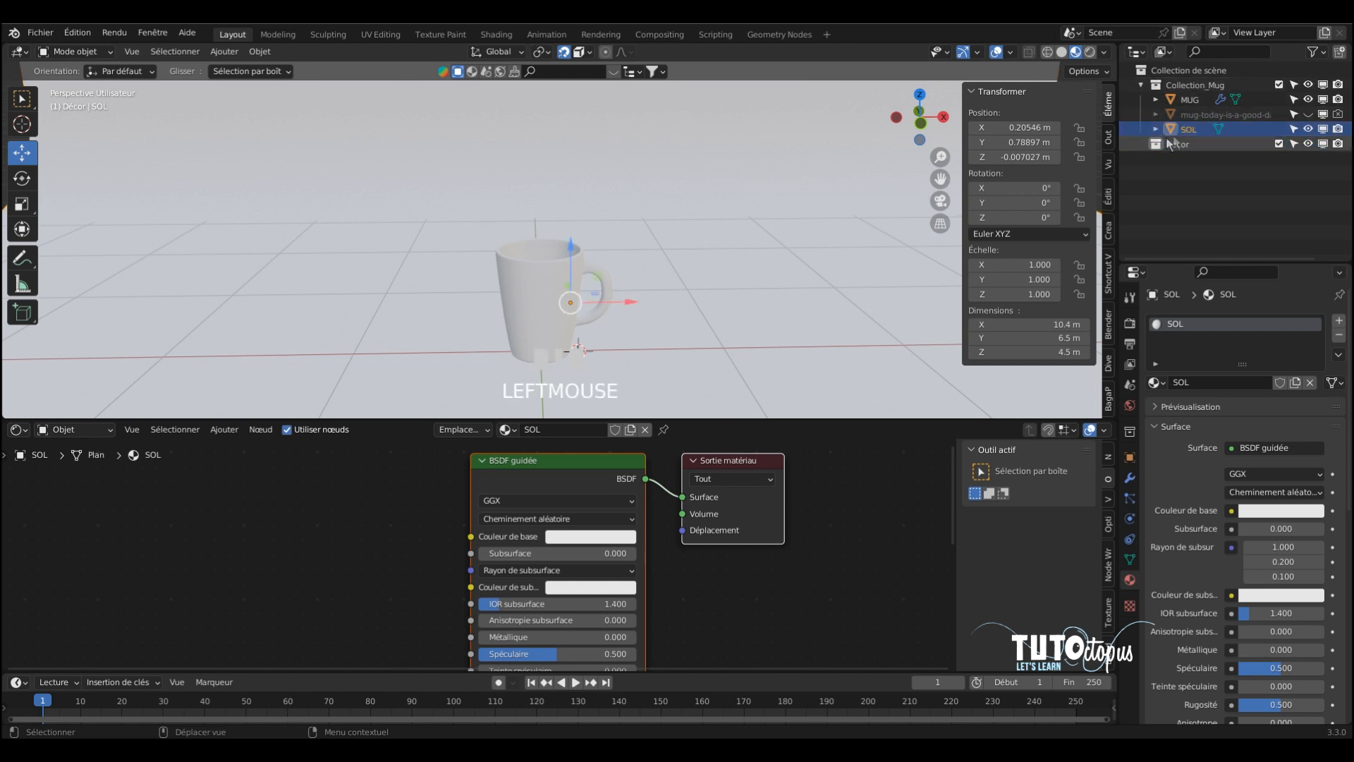
left_click_drag(1176, 130, 1180, 145)
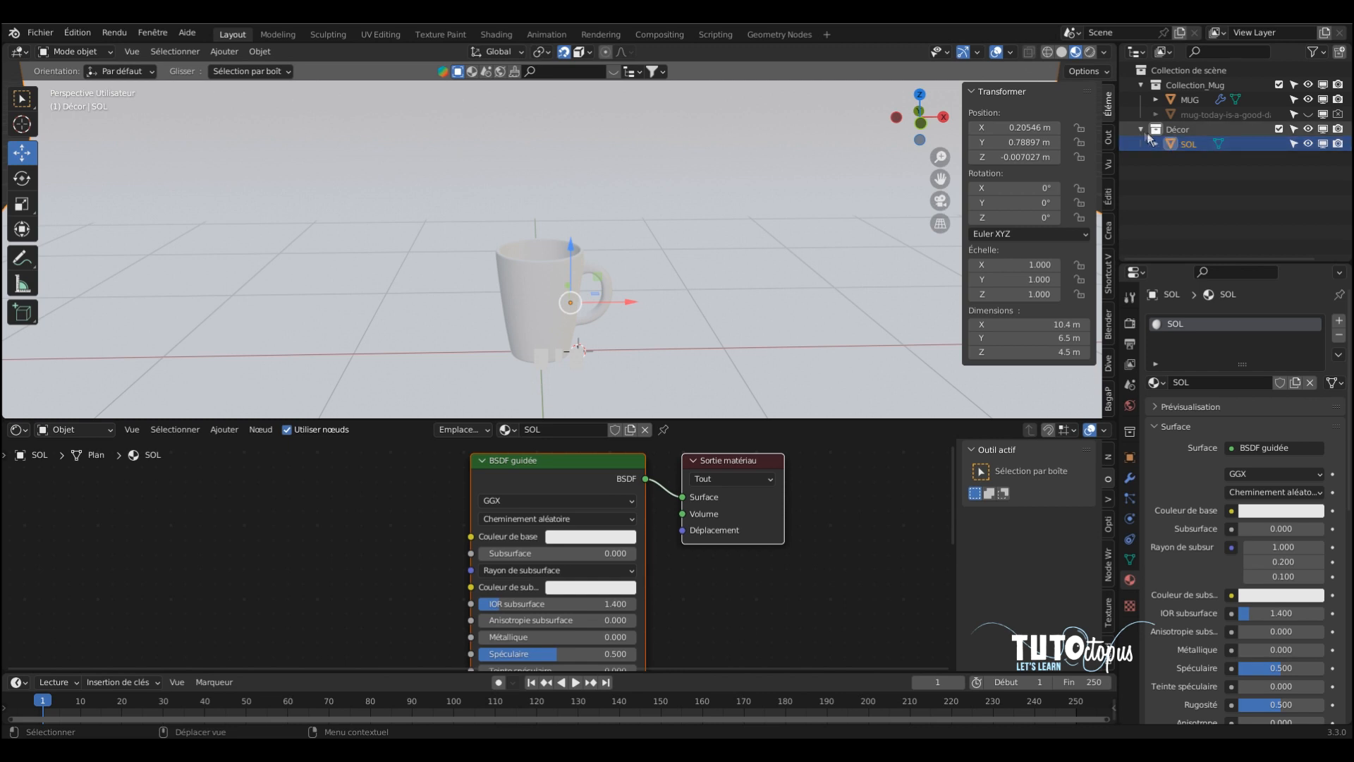
Collapse both collections, toggle the visibility of Collection_Mug and Décor off and on, and expand them again.
left_click(1140, 129)
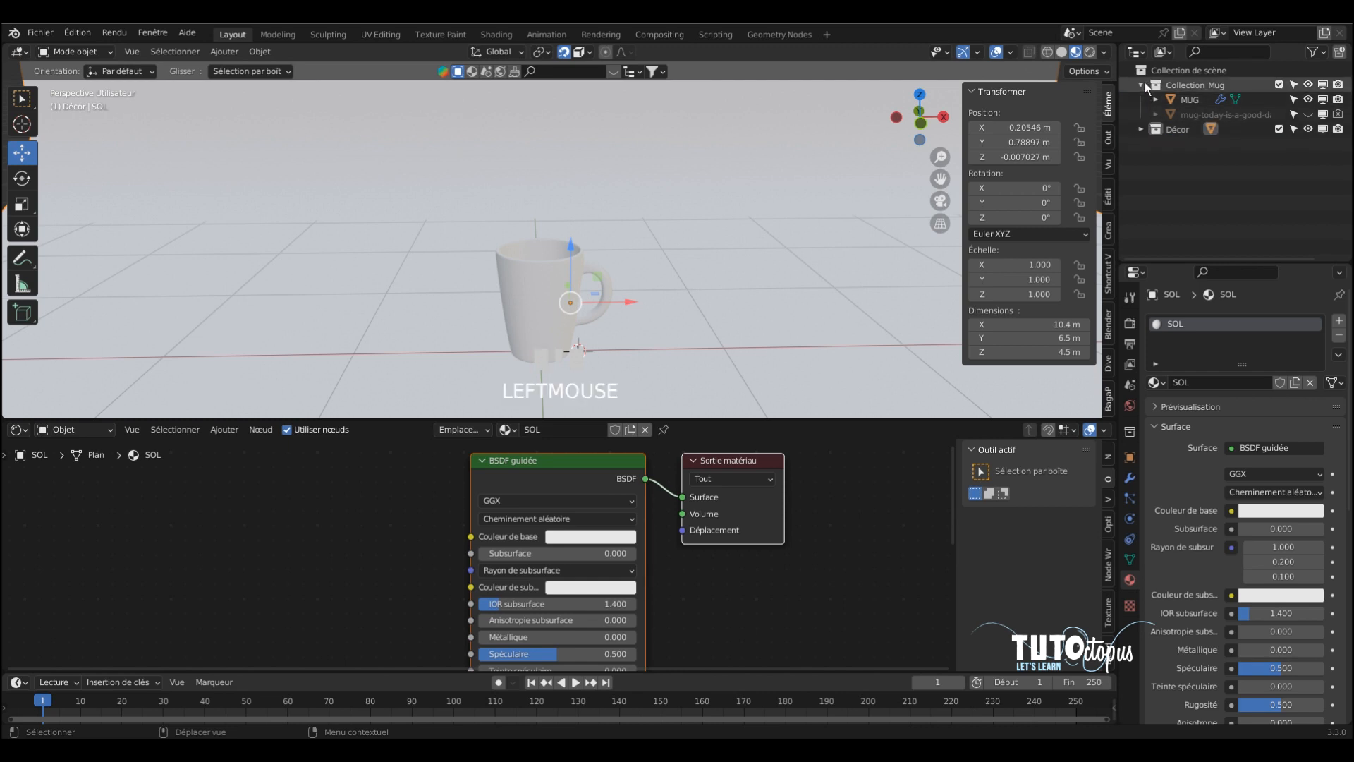
left_click(1142, 84)
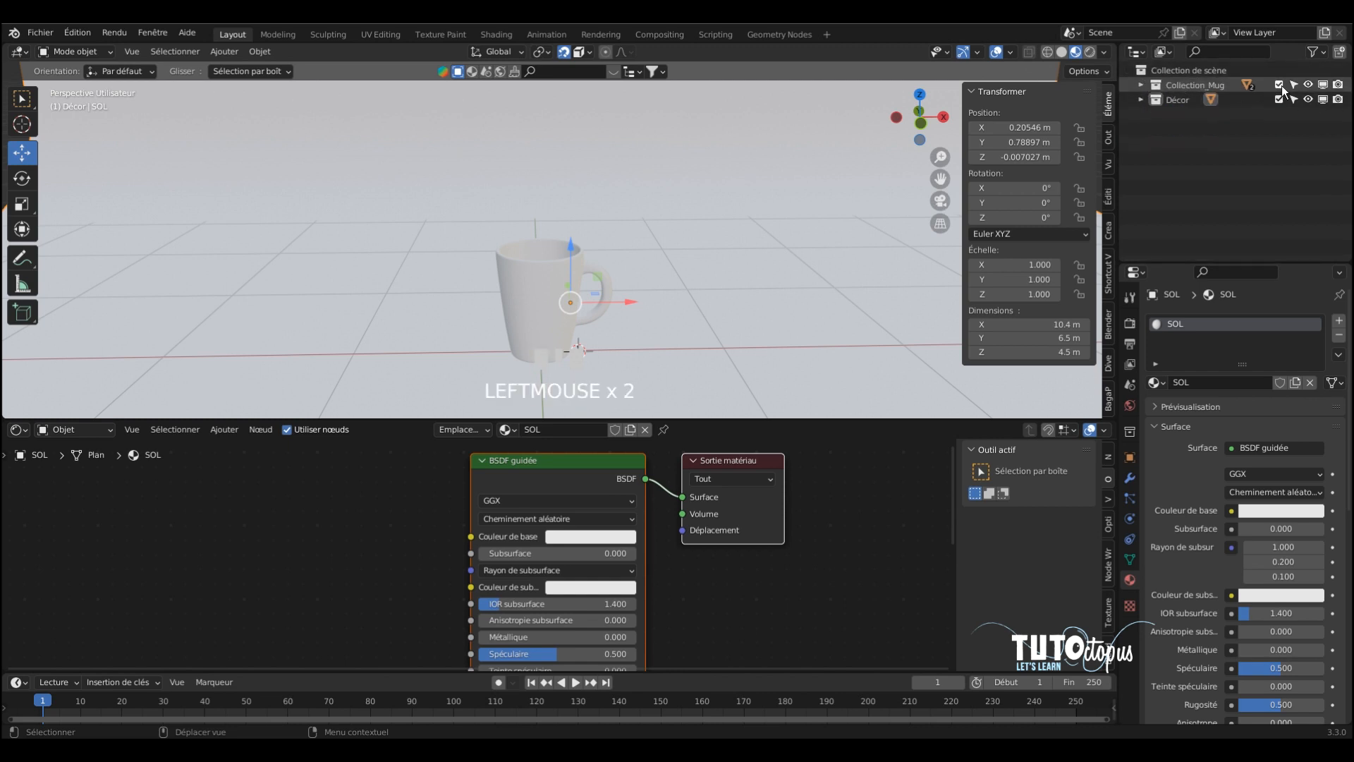
left_click(1308, 84)
left_click(1308, 84)
left_click(1306, 99)
left_click(1307, 100)
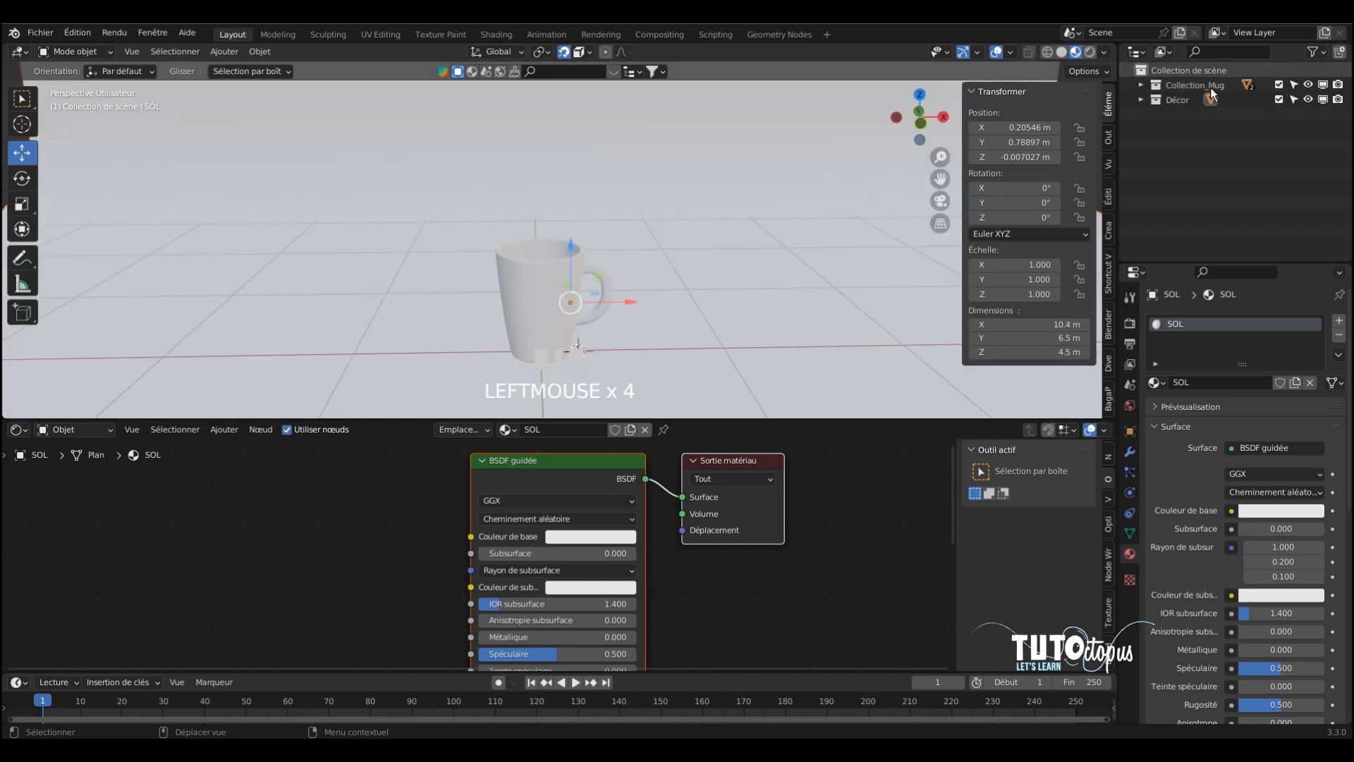
left_click(1139, 85)
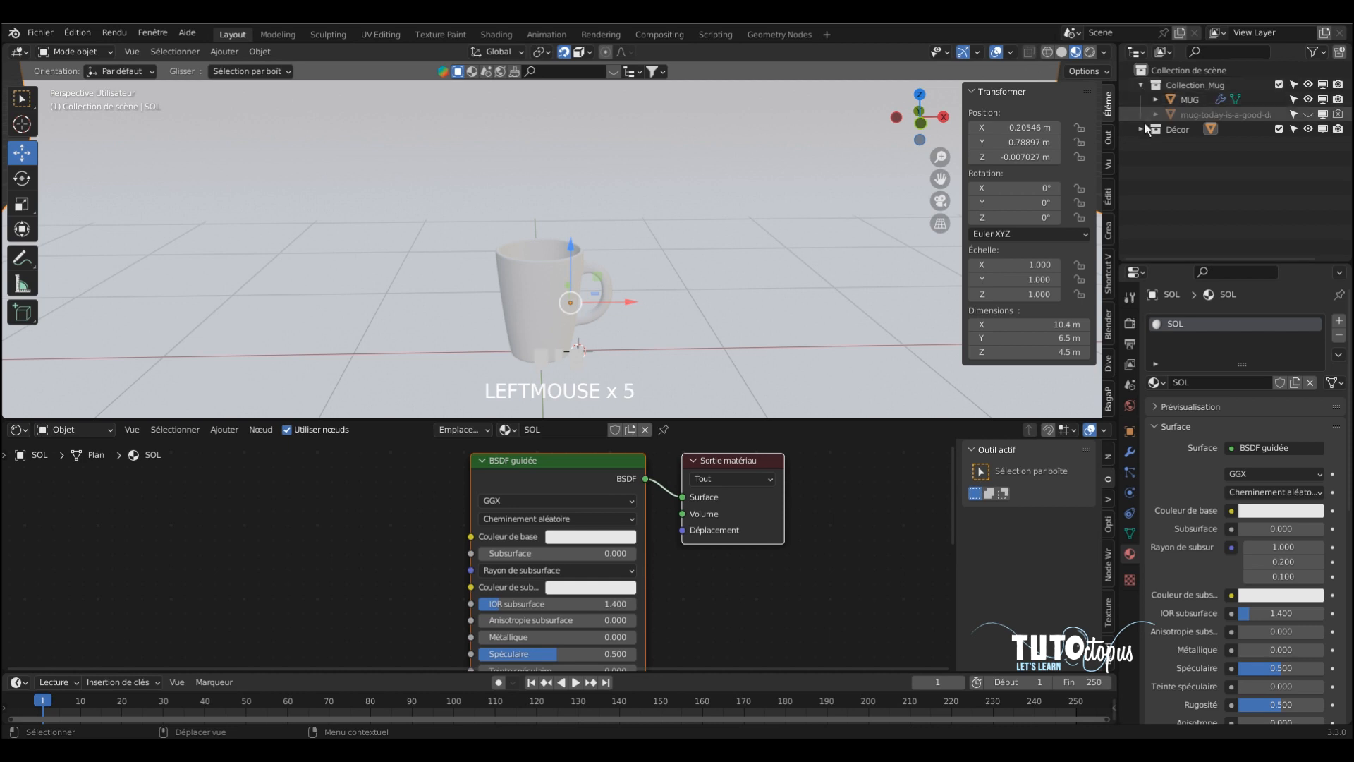
left_click(1144, 128)
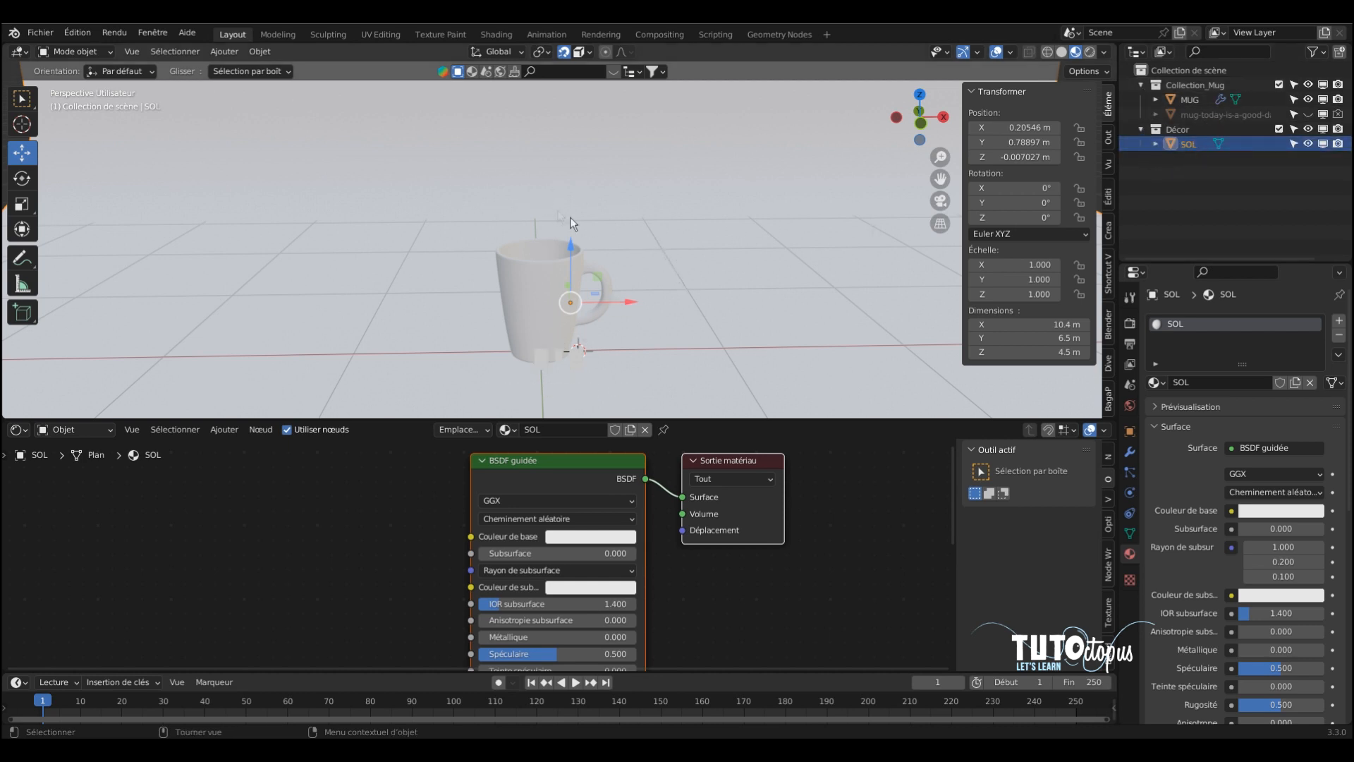
Preview the scene in rendered viewport shading and return to material preview.
left_click(1090, 53)
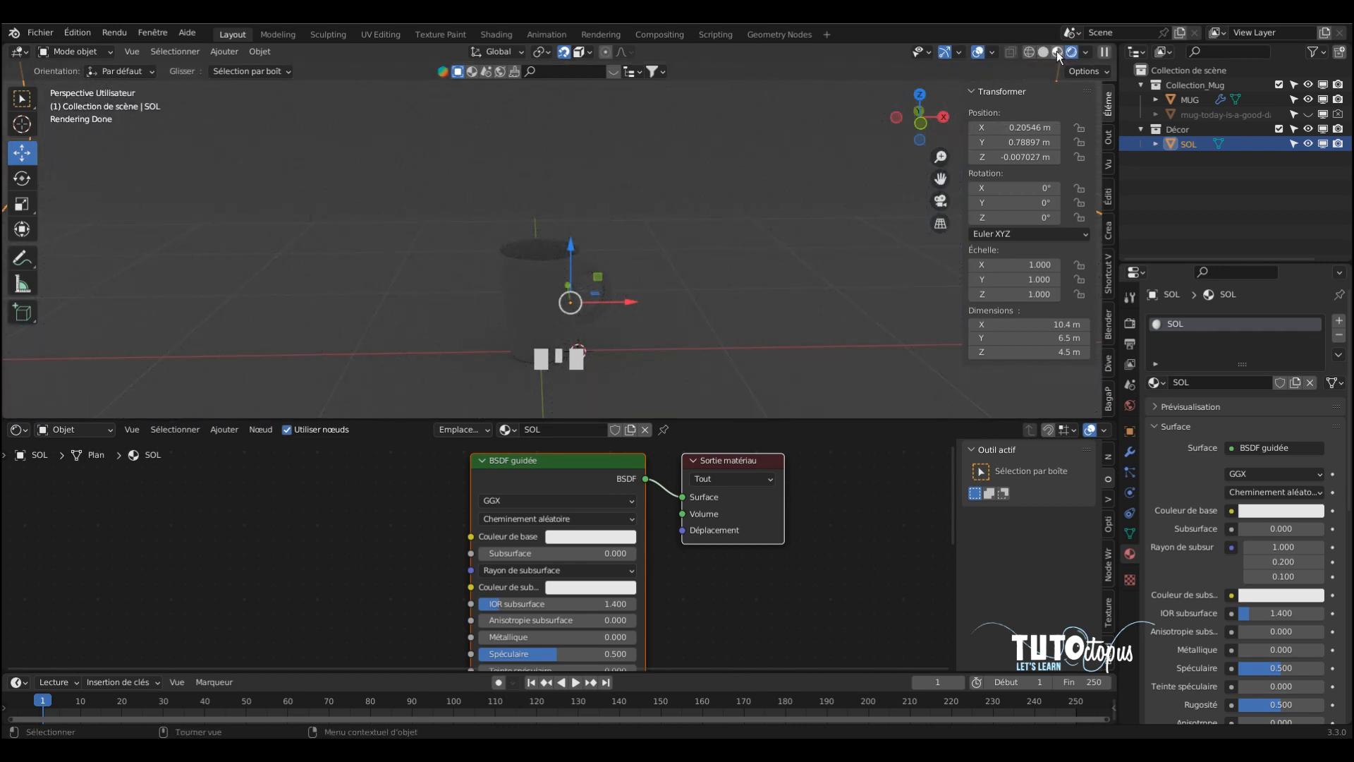
left_click(1057, 53)
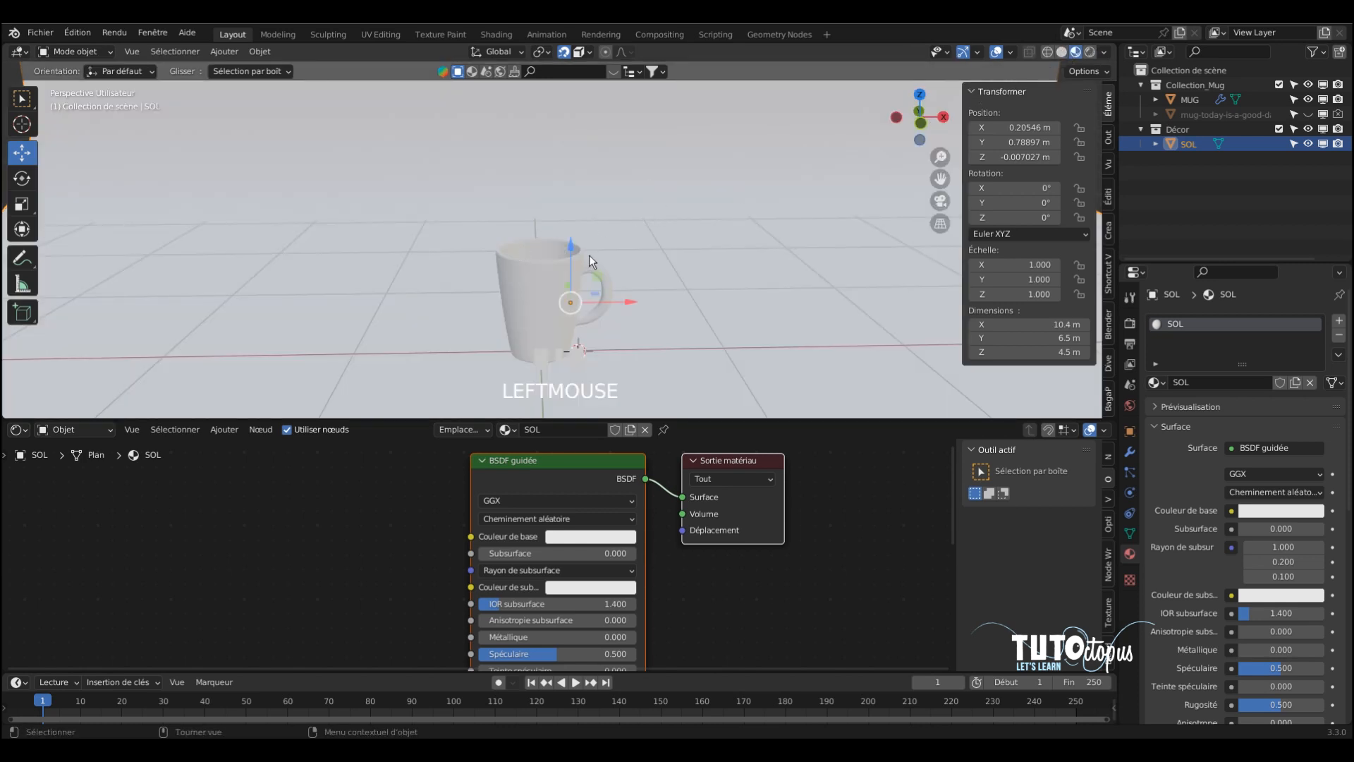
Add an environment texture to the world background colour and load brown_photostudio_07_2k.hdr into it.
left_click(1131, 408)
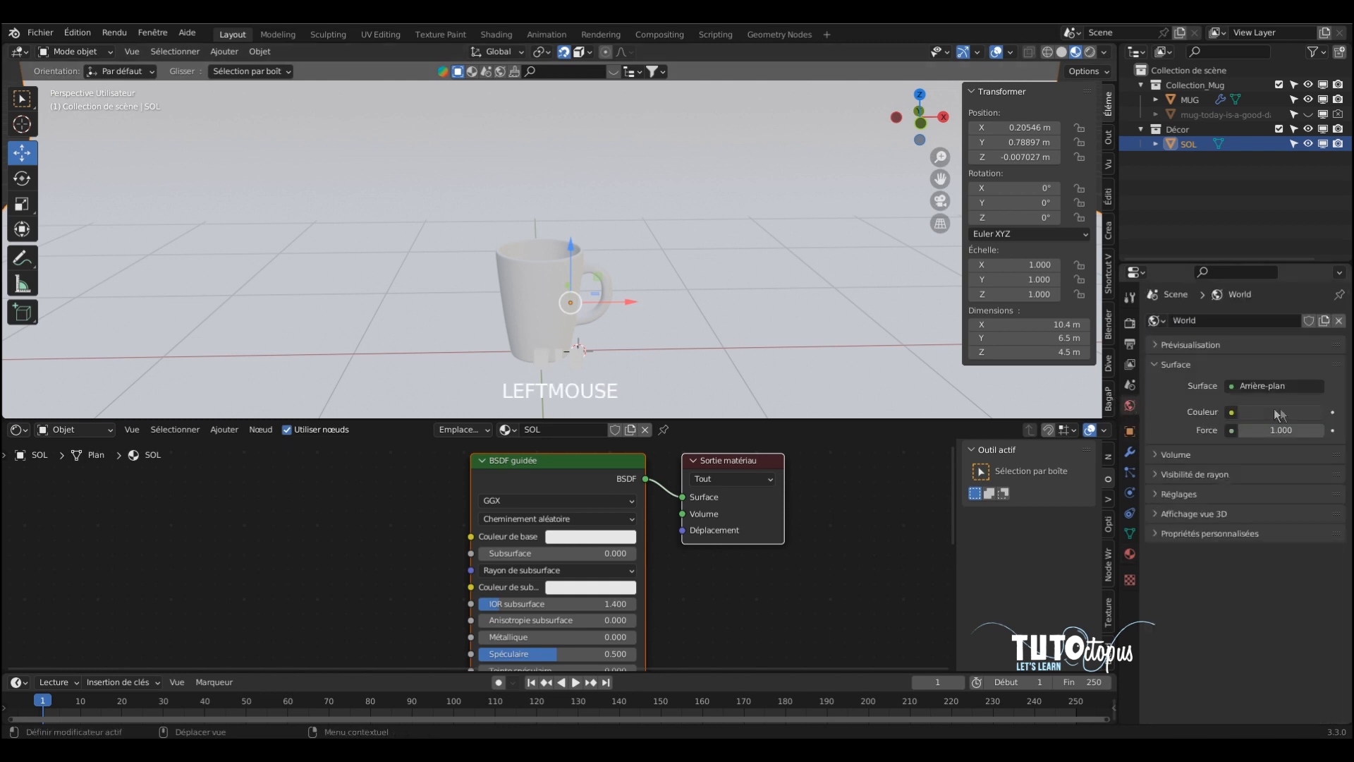
scroll(839, 235, "down", 5)
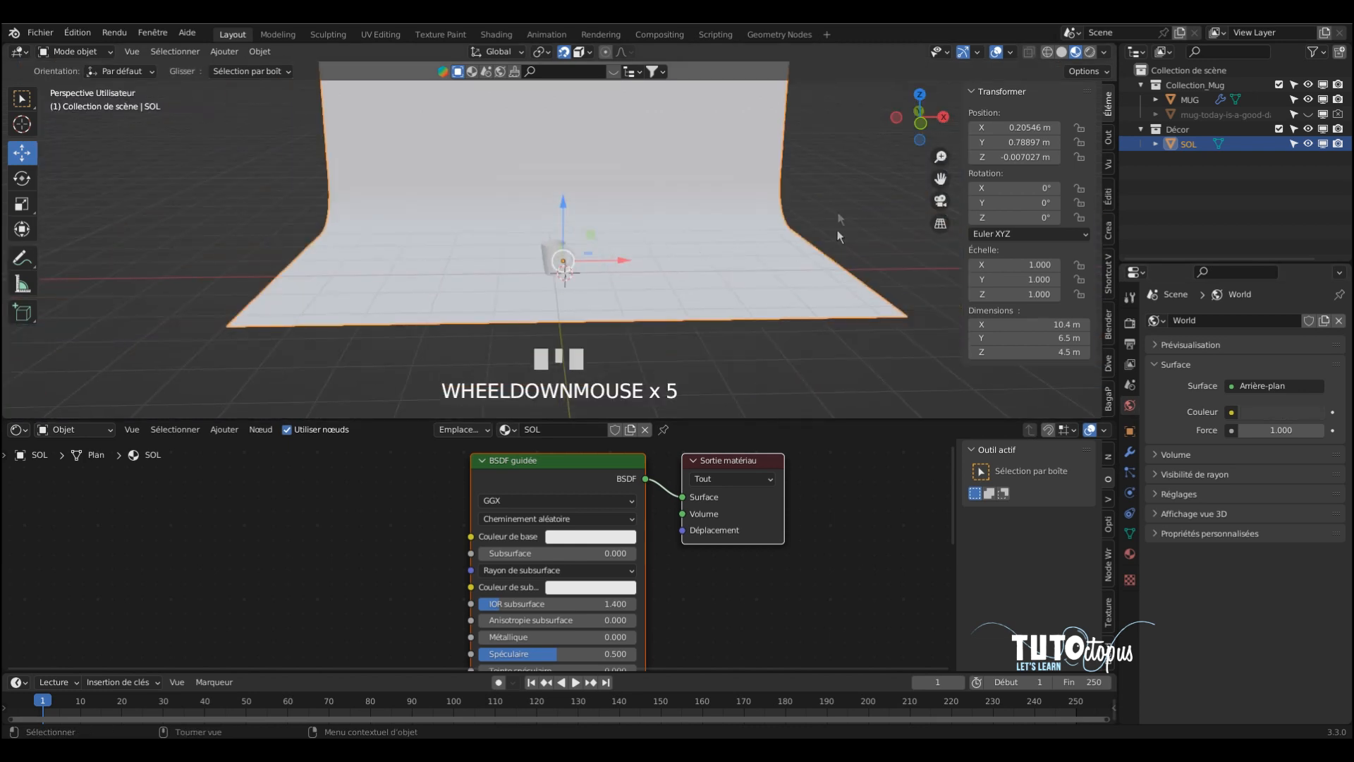
left_click(1231, 413)
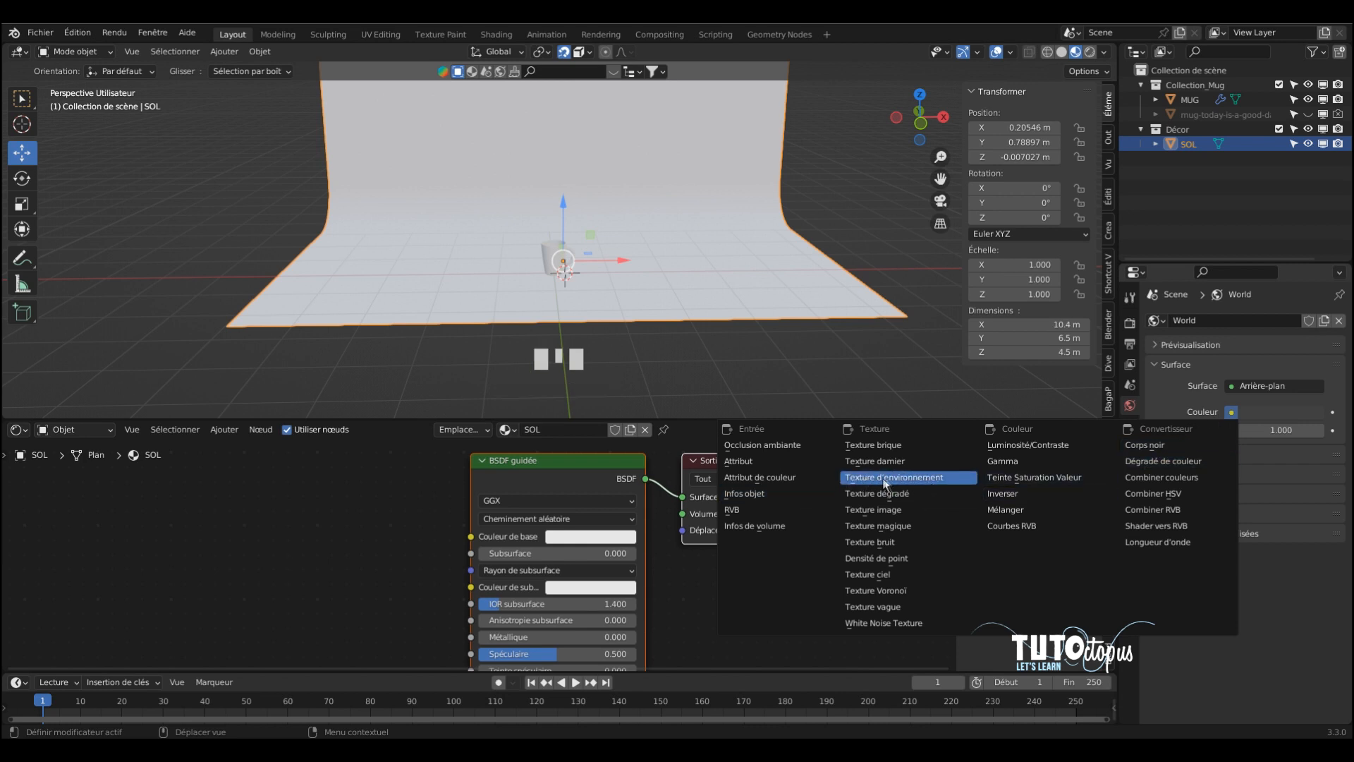
left_click(908, 478)
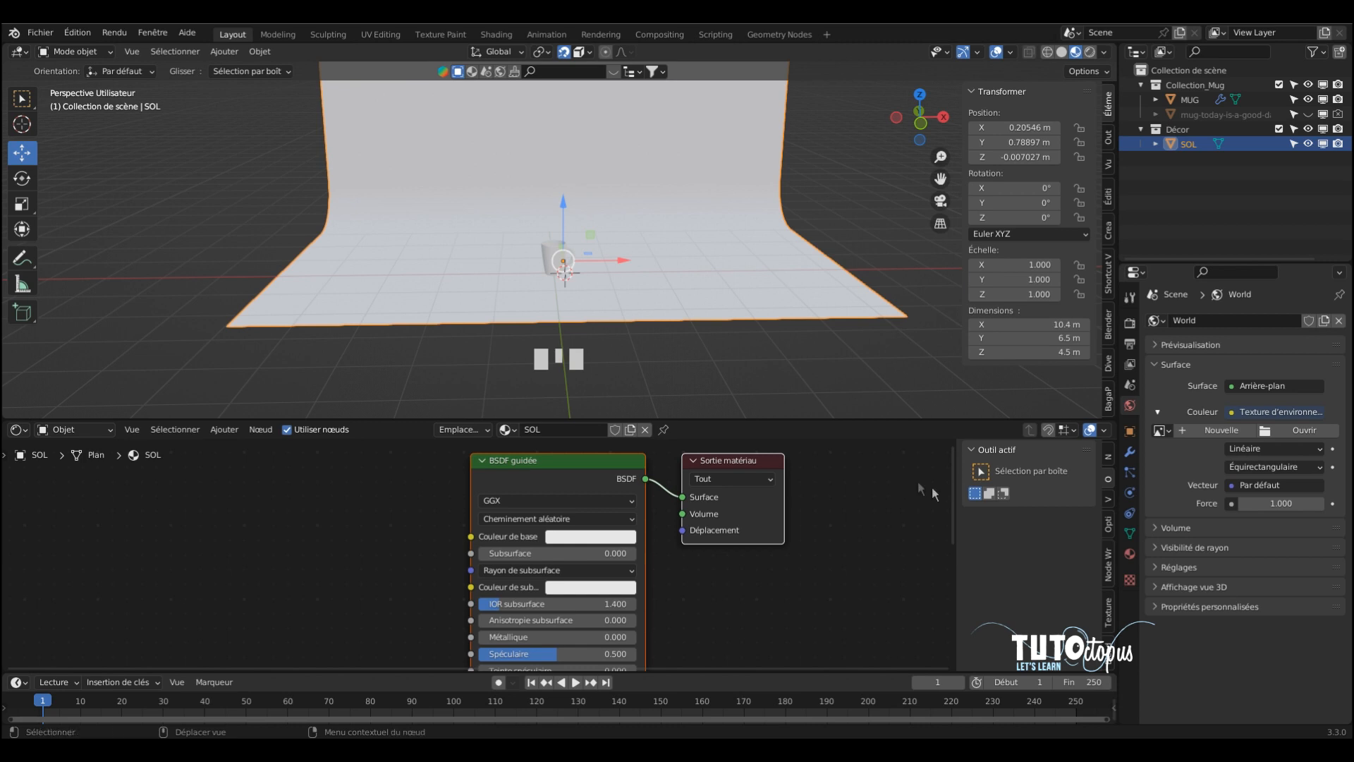
left_click(1293, 430)
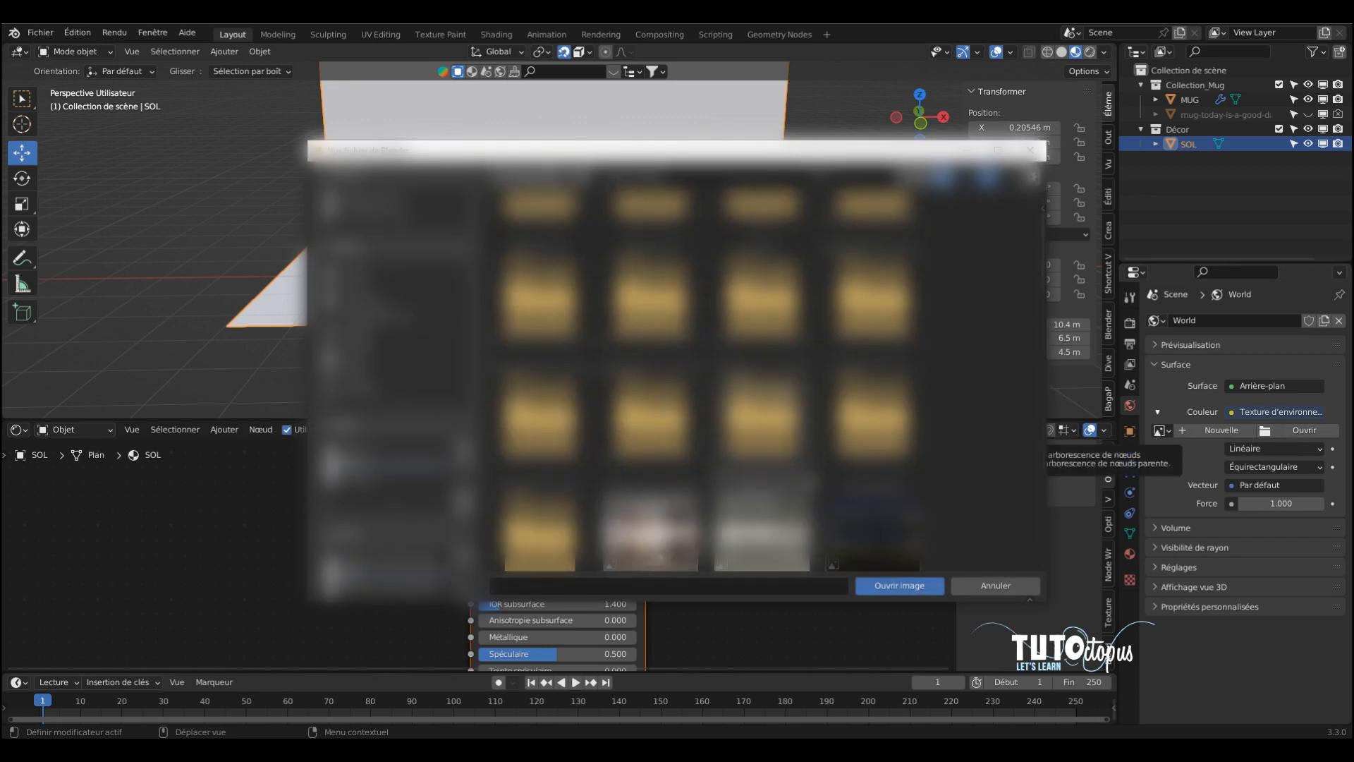
scroll(705, 380, "down", 1)
scroll(705, 381, "down", 2)
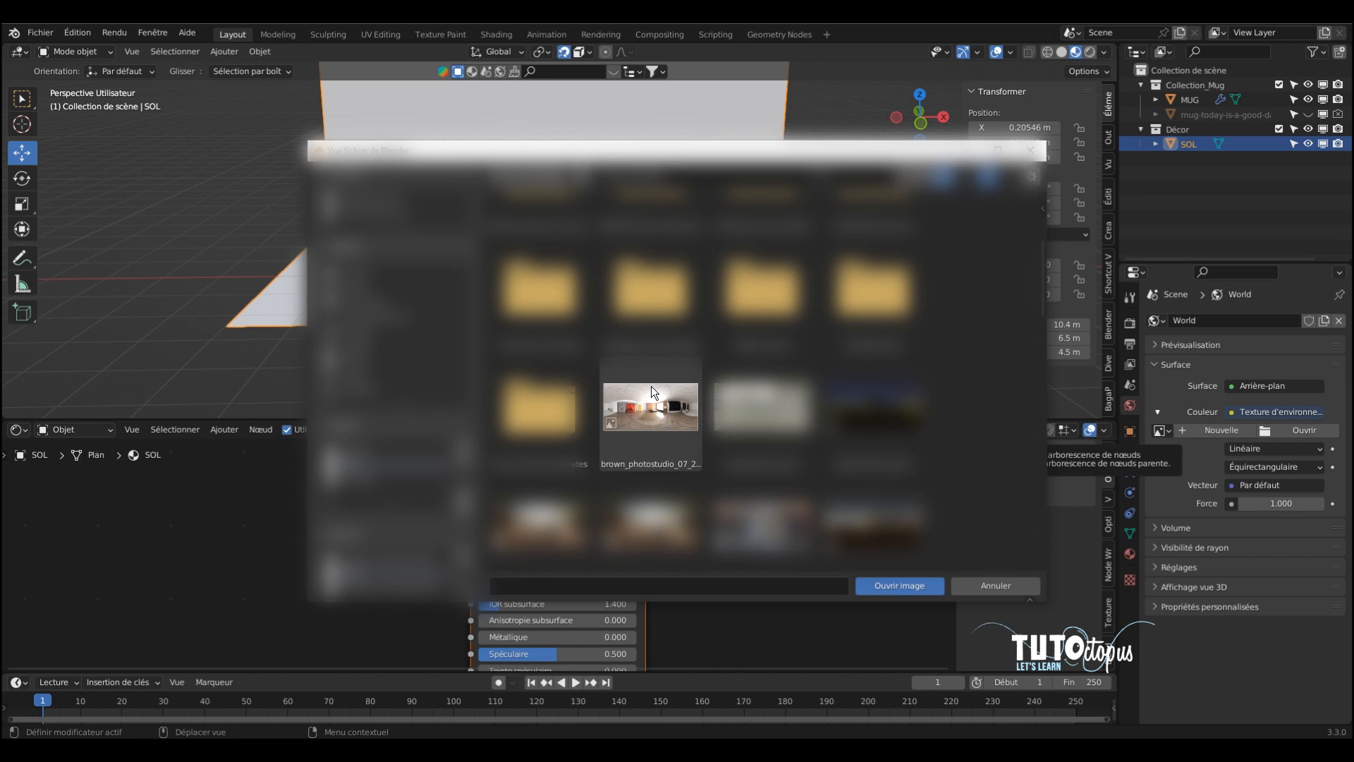
left_click(653, 368)
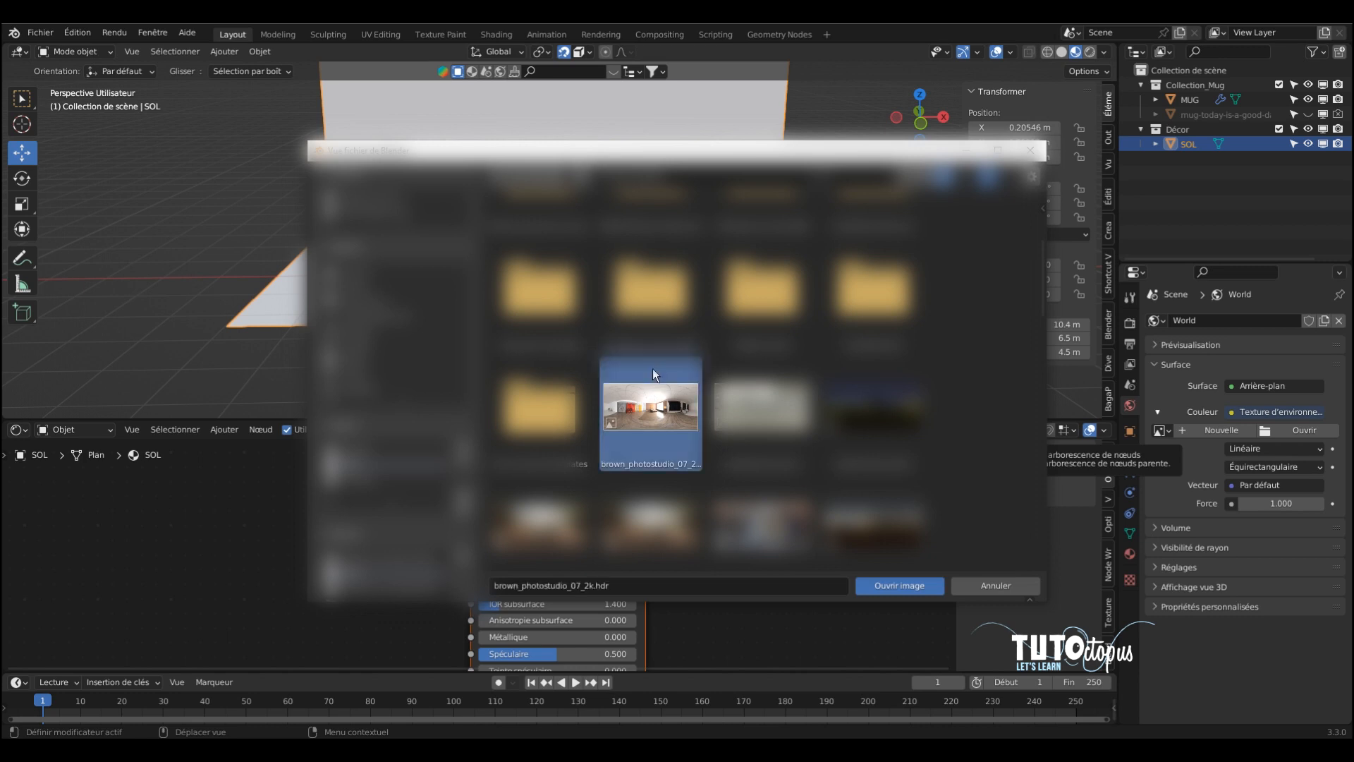
left_click(916, 584)
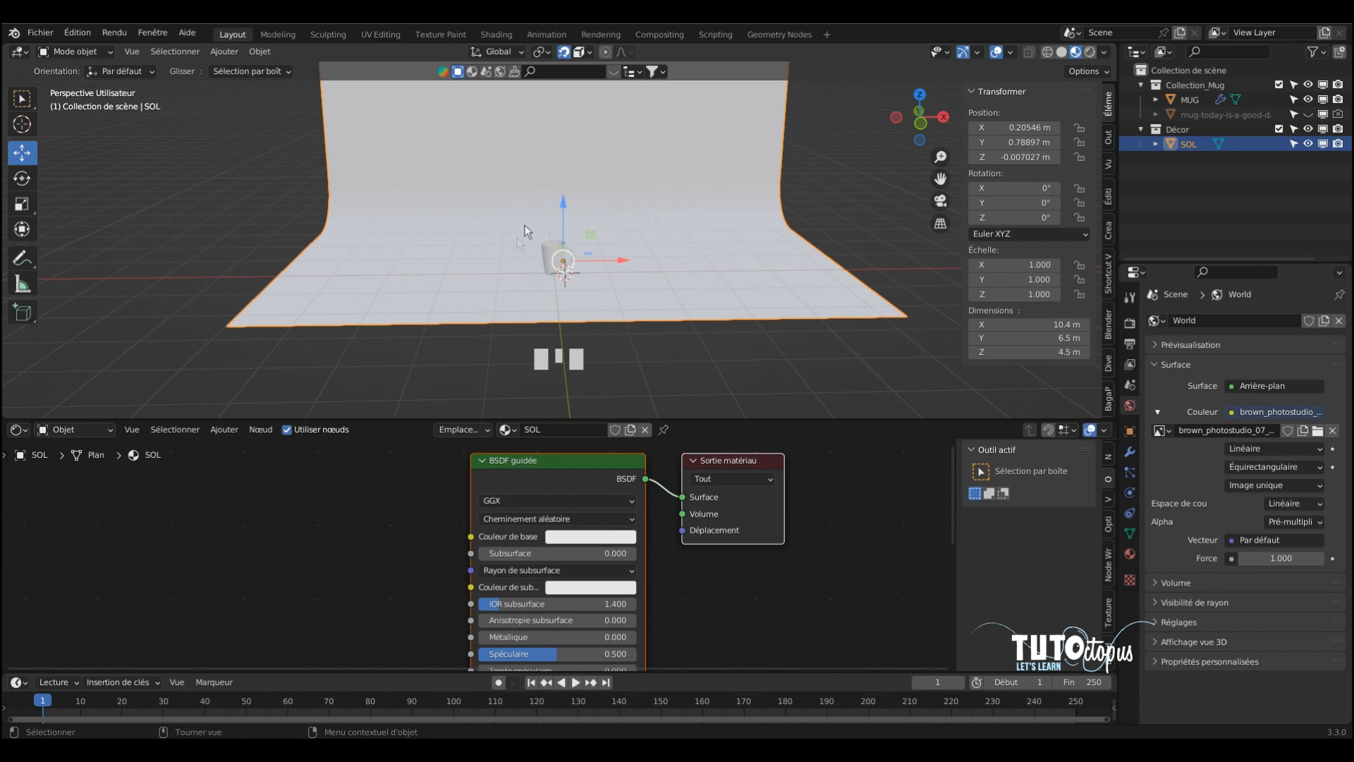
Switch the viewport to rendered shading and inspect the mug and backdrop under the HDR lighting.
left_click(1090, 52)
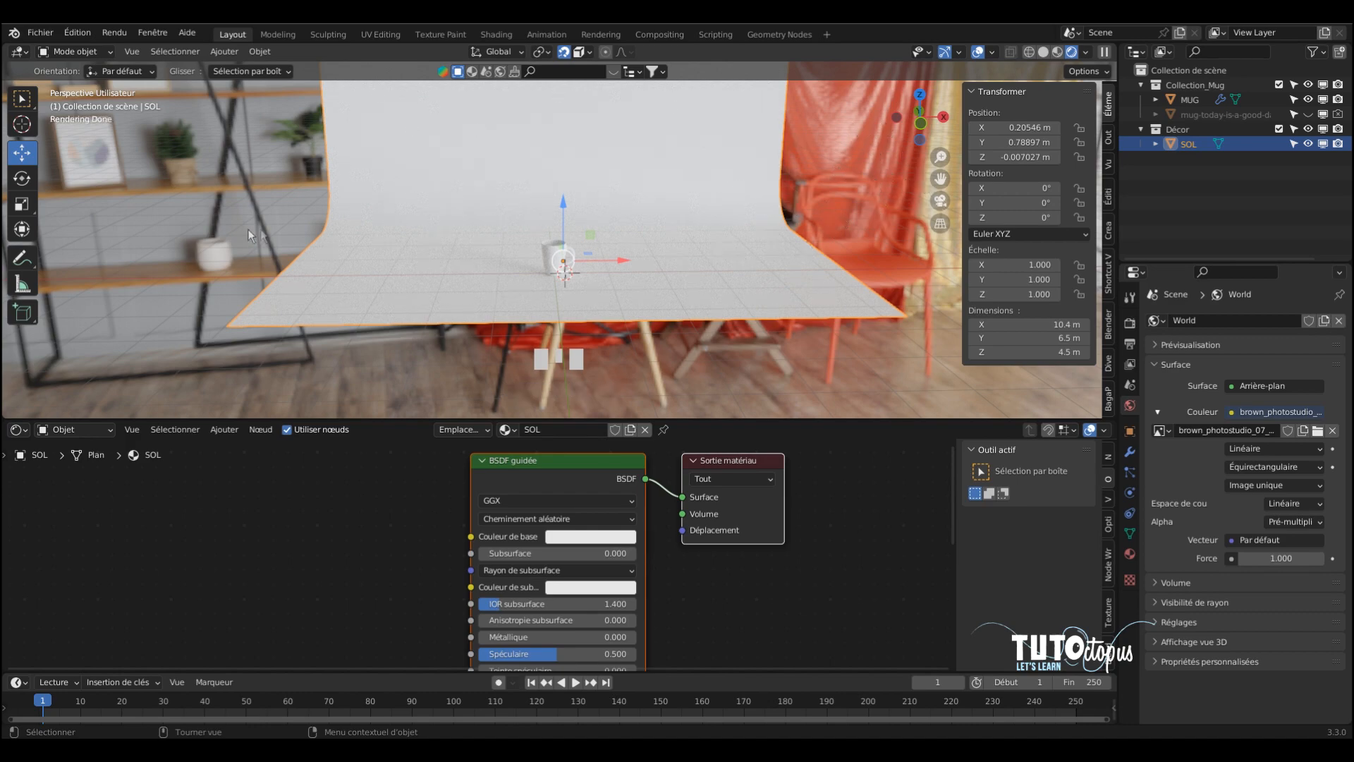
scroll(594, 227, "down", 5)
middle_click_drag(593, 227, 626, 299)
scroll(673, 245, "up", 2)
scroll(602, 252, "up", 11)
scroll(513, 268, "down", 2)
scroll(514, 268, "down", 2)
scroll(626, 299, "up", 2)
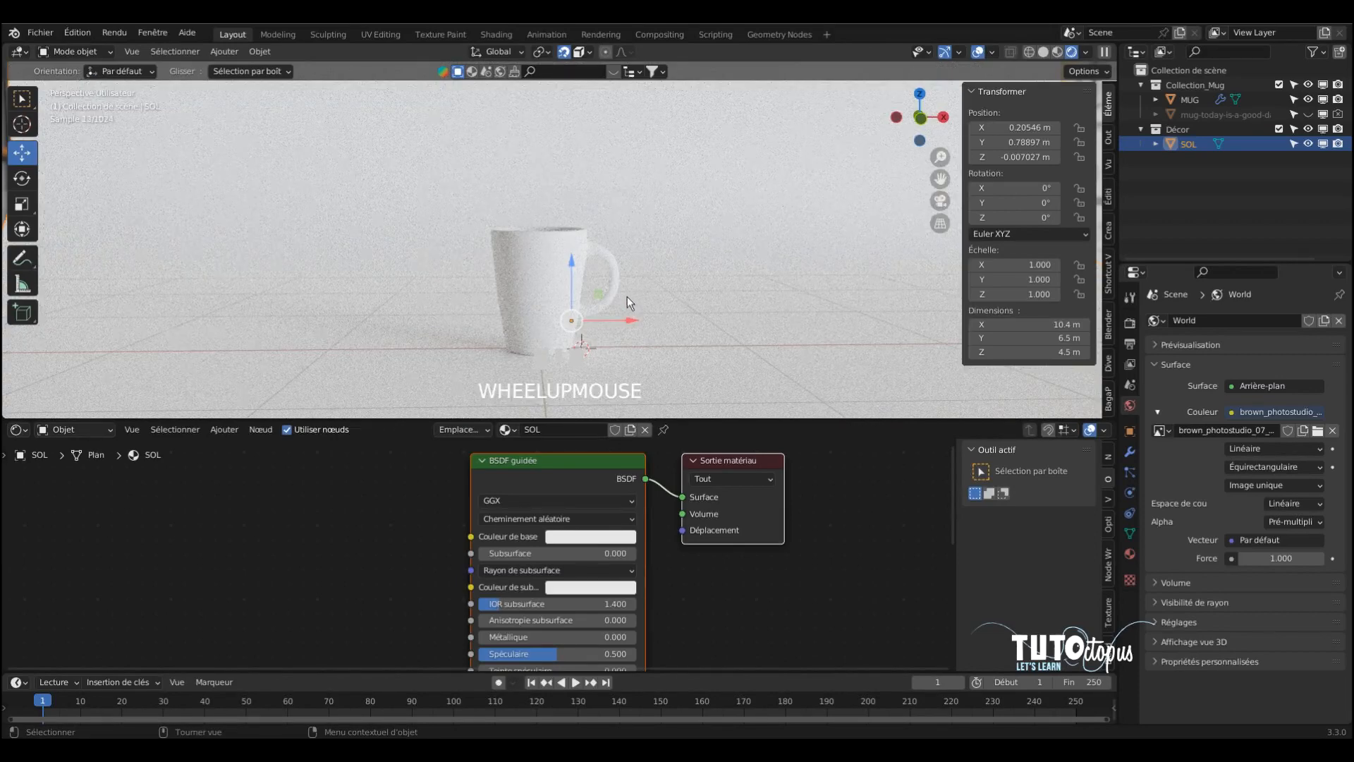
Select the SOL backdrop, display its material properties and enlarge the shader node editor around its principled BSDF node.
left_click(730, 227)
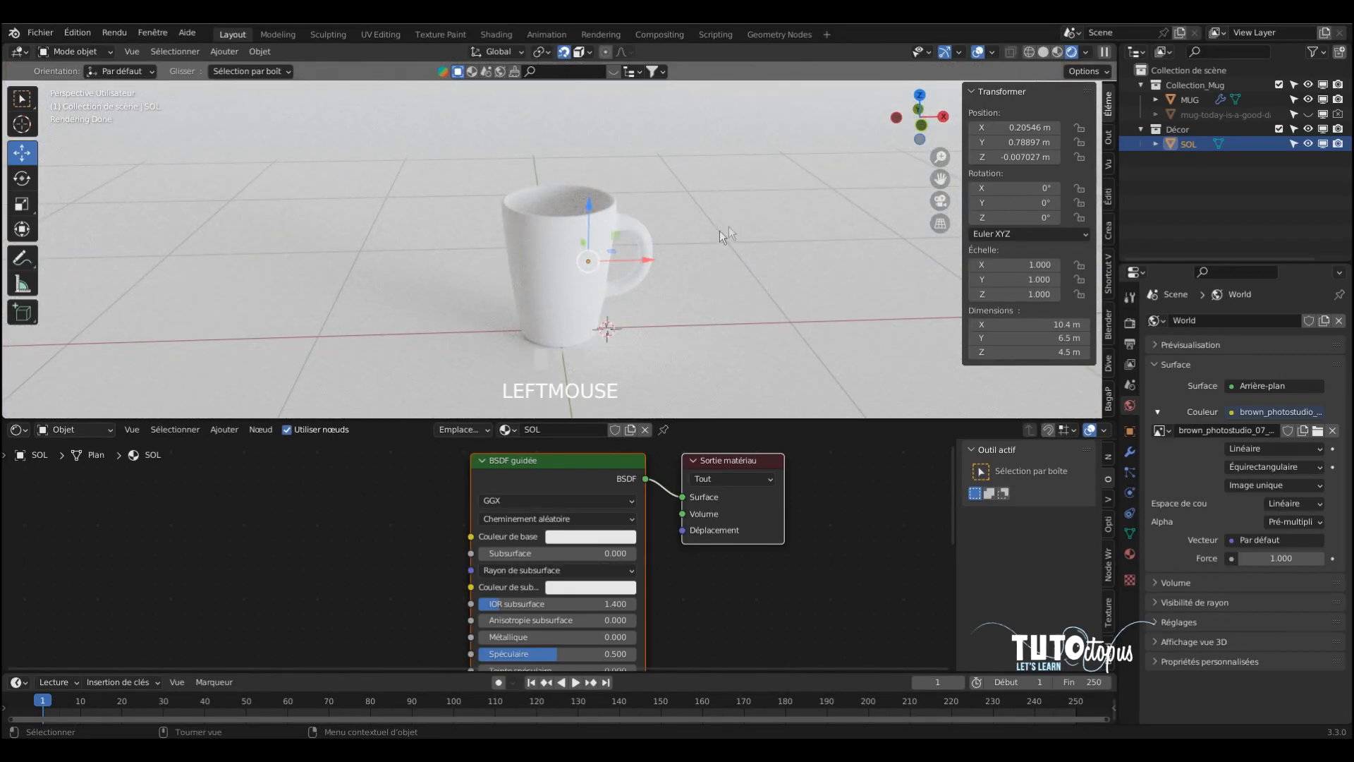
middle_click_drag(856, 561, 773, 553)
left_click(1130, 553)
left_click_drag(739, 420, 739, 357)
middle_click_drag(816, 514, 883, 428)
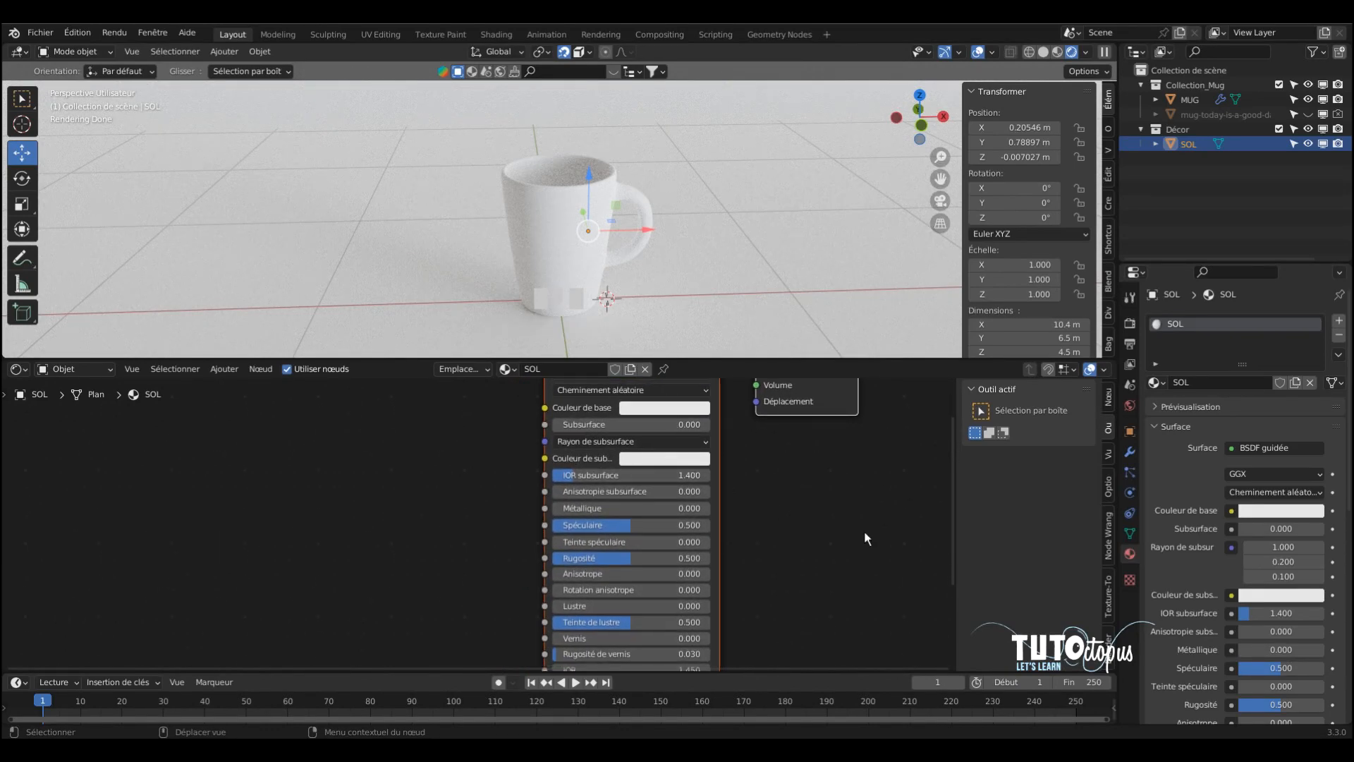
Set the SOL material's base colour to hex E7E6DC.
left_click(651, 408)
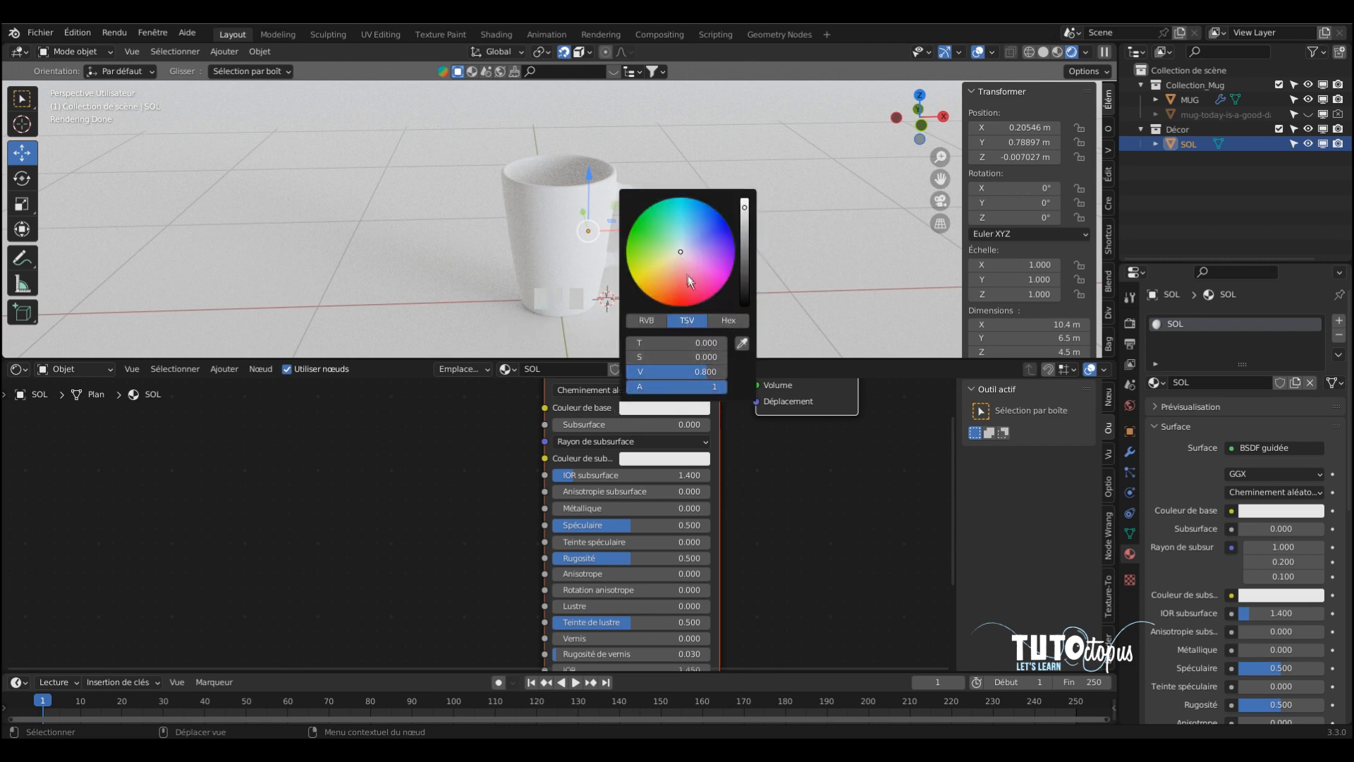
left_click(731, 322)
left_click(708, 341)
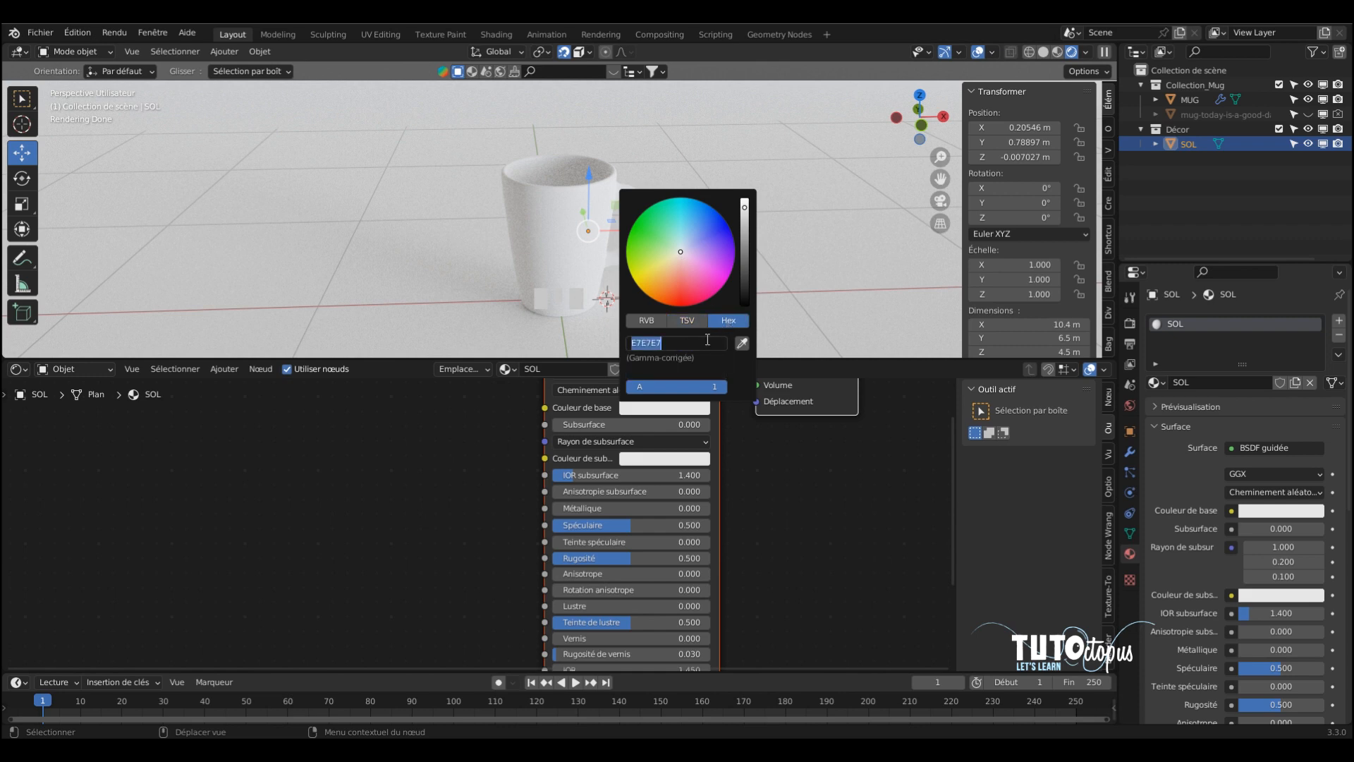
type("E7E6DC")
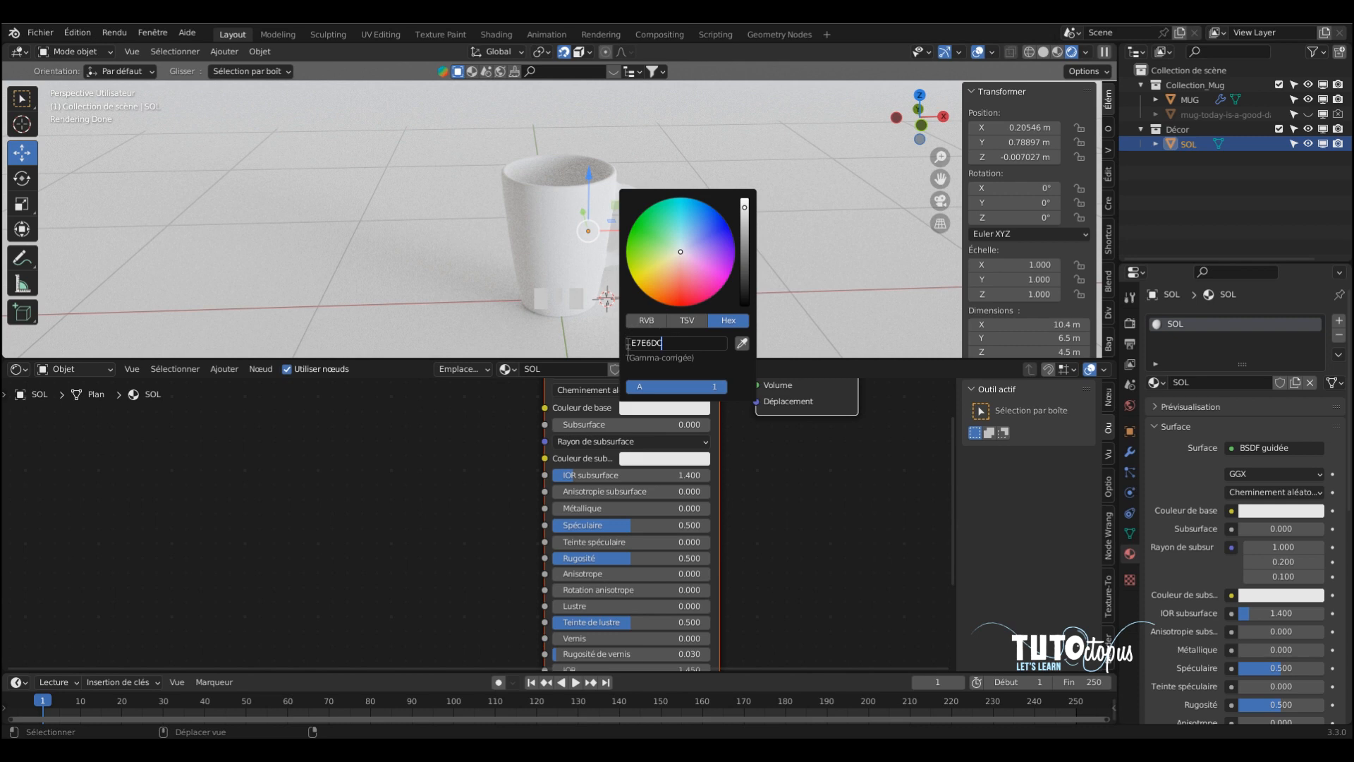
key("Return")
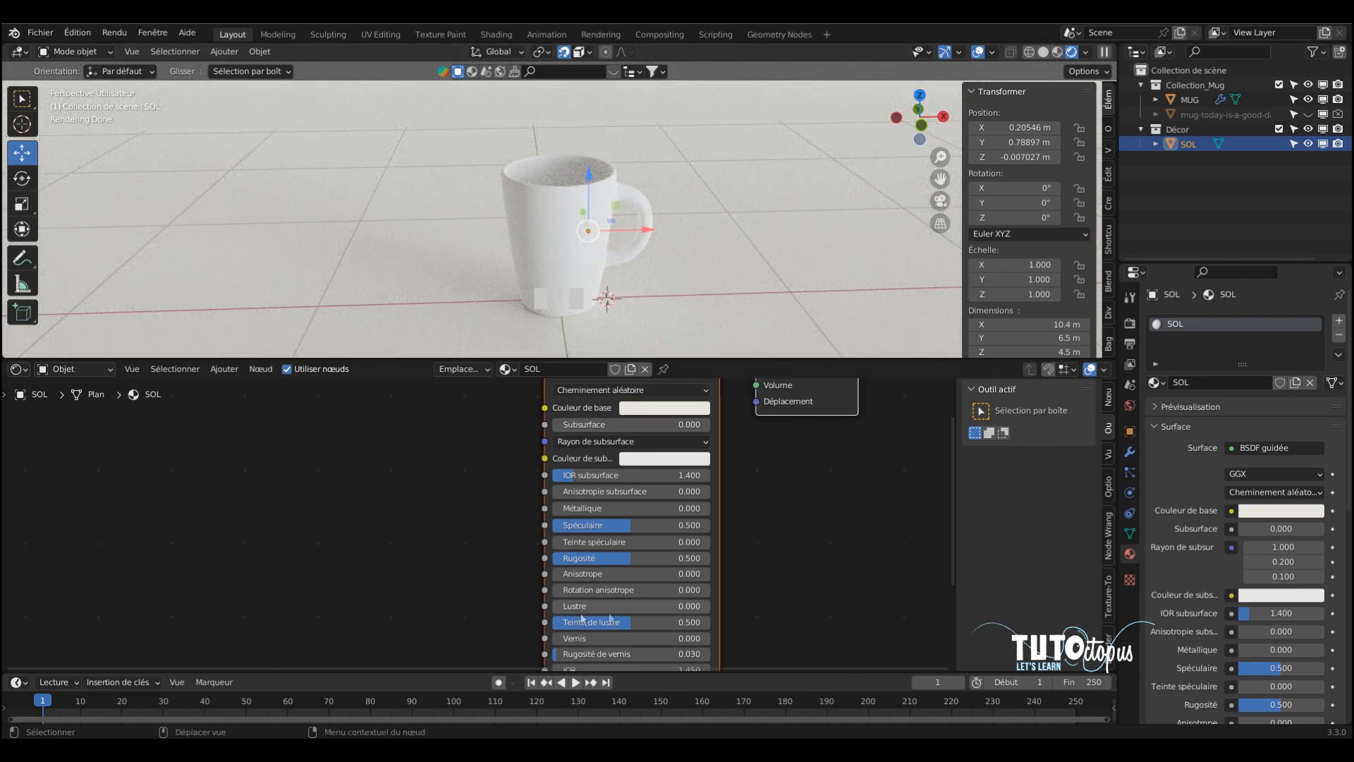
Set the SOL material's roughness to 0.32.
left_click(689, 557)
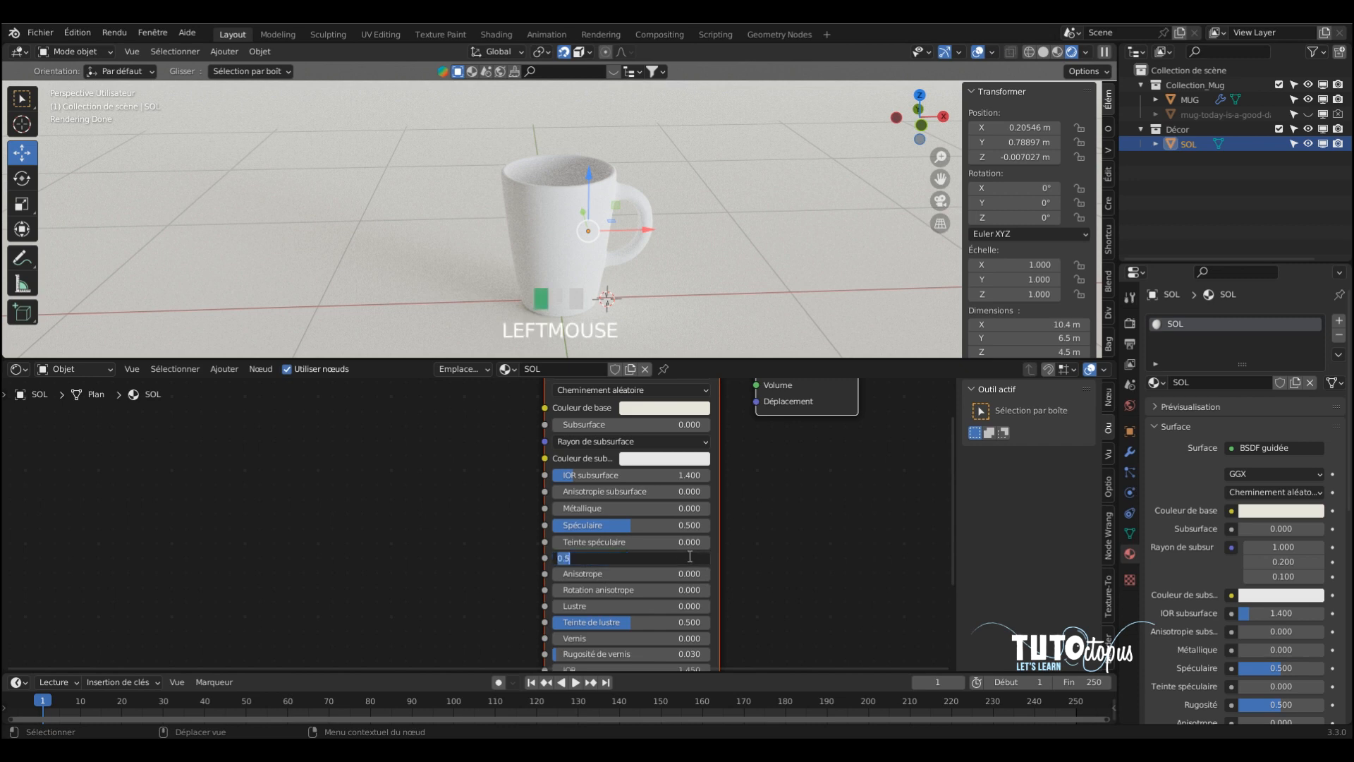
type("0.32")
key("Return")
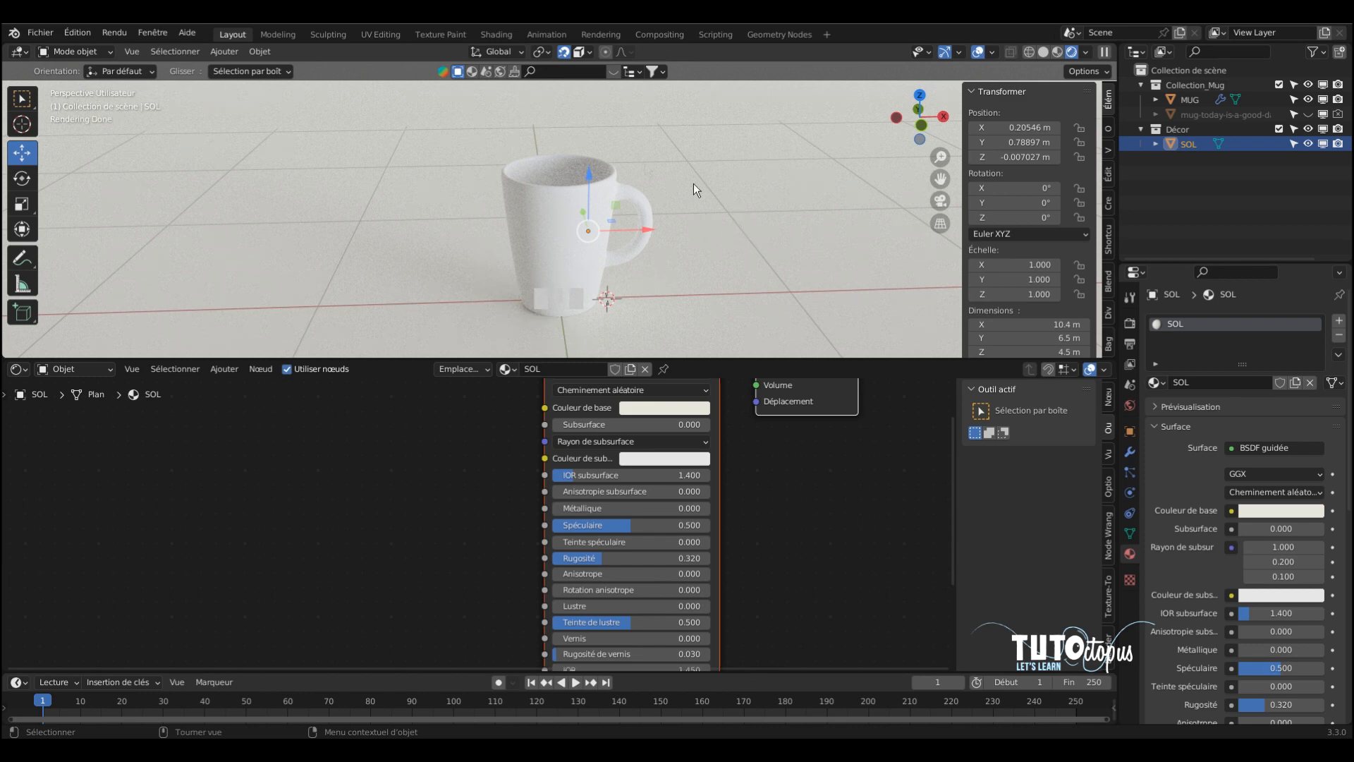
Select the mug and set the MUG material's base colour to hex 83987D.
left_click(553, 172)
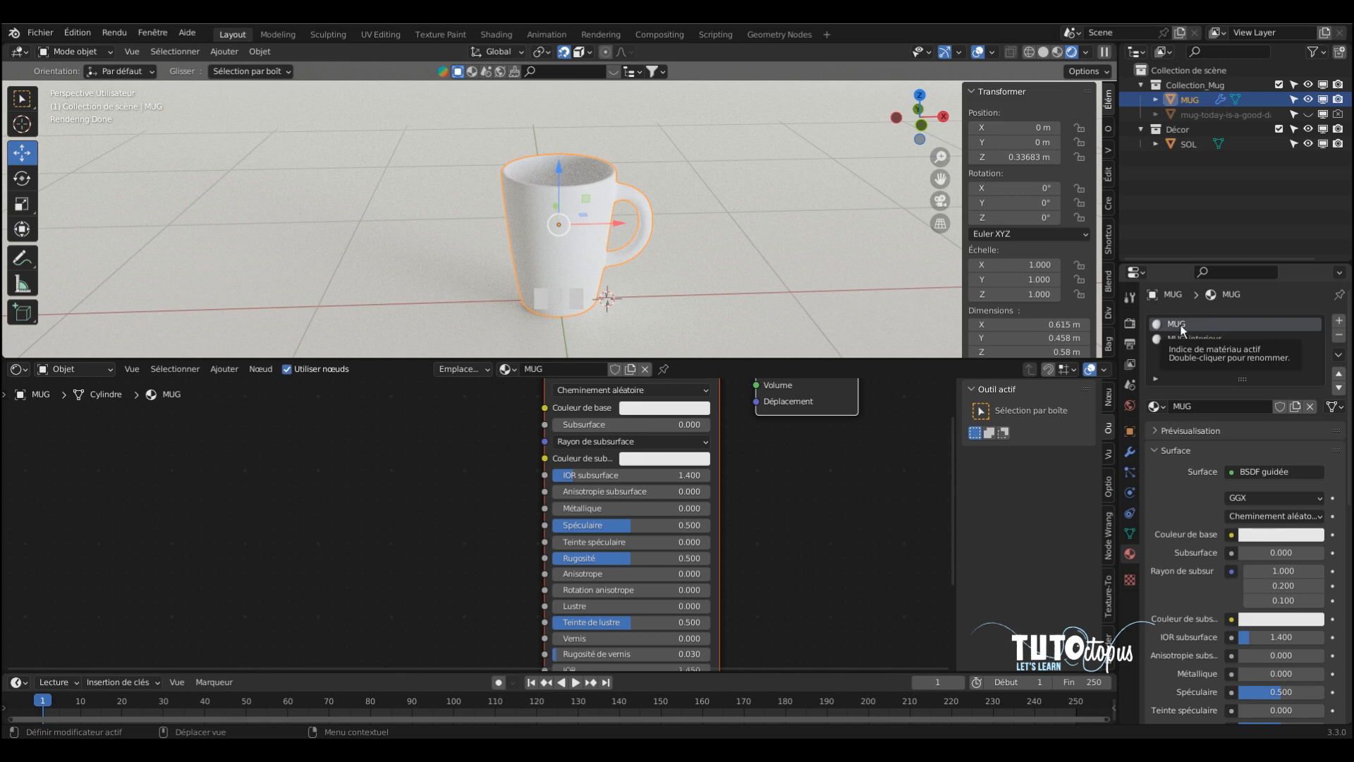
middle_click_drag(822, 504, 779, 566)
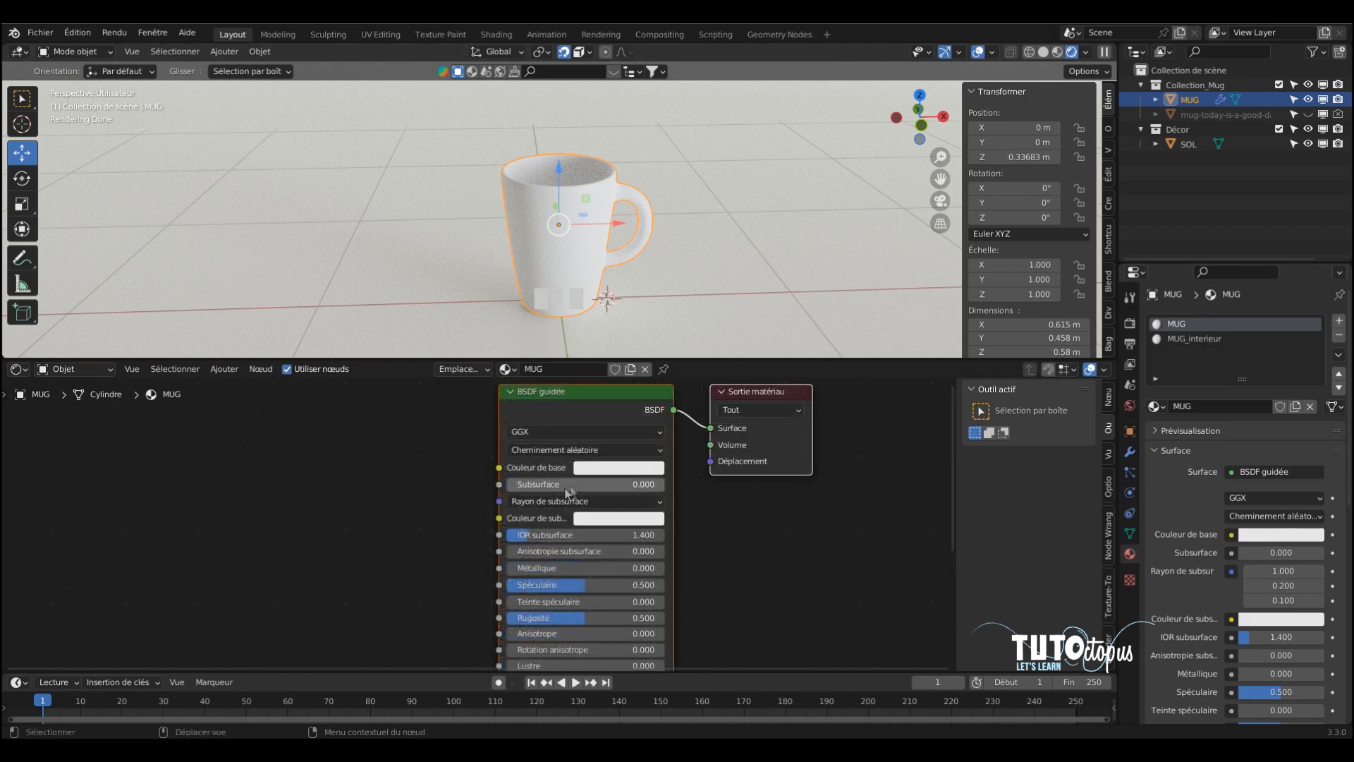
left_click(615, 467)
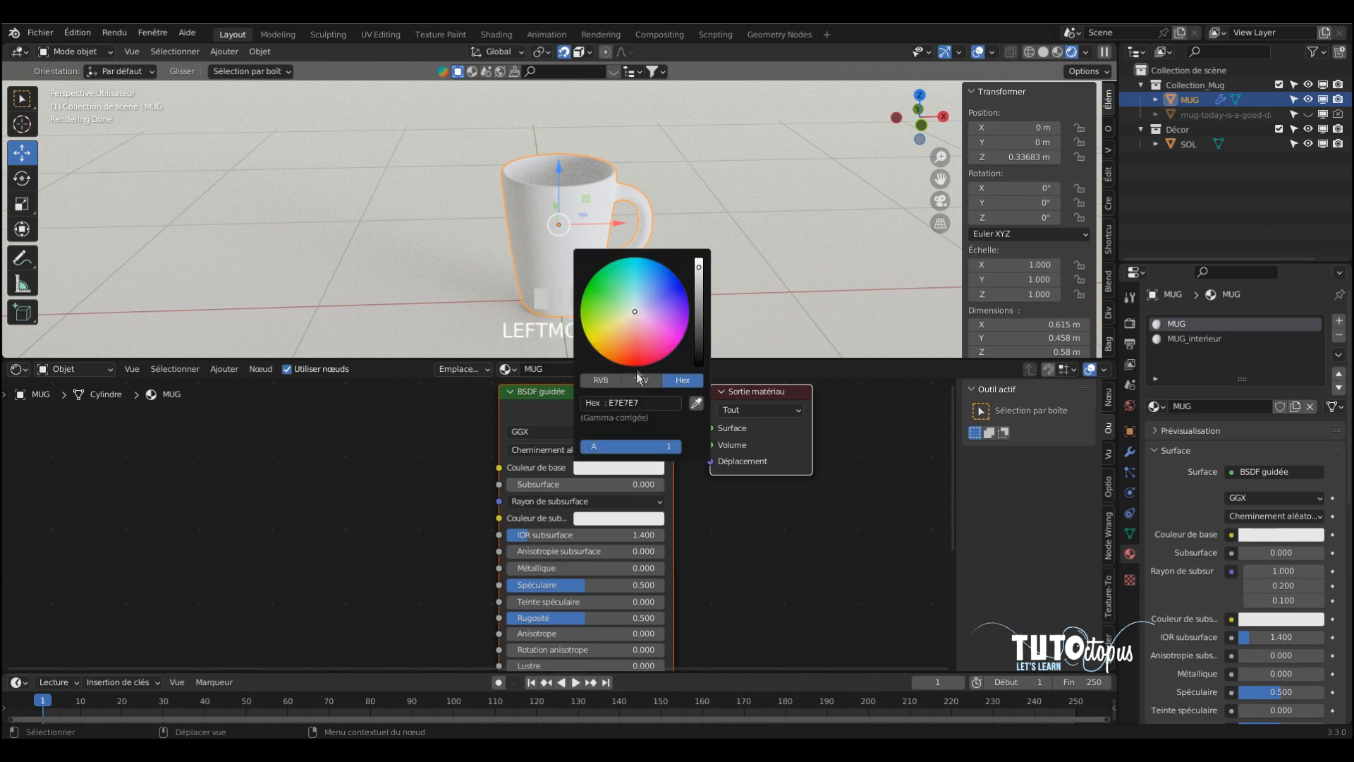
left_click(659, 401)
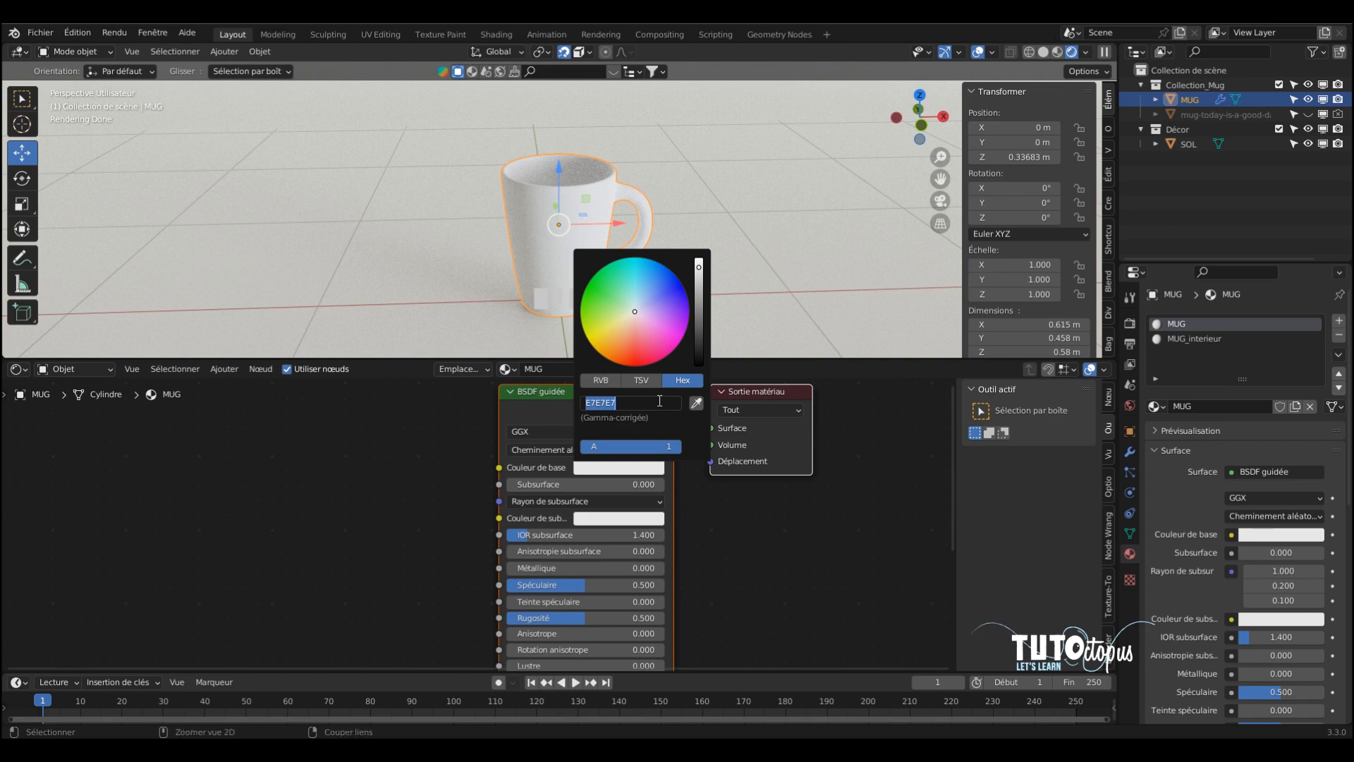
type("83987D")
key("Return")
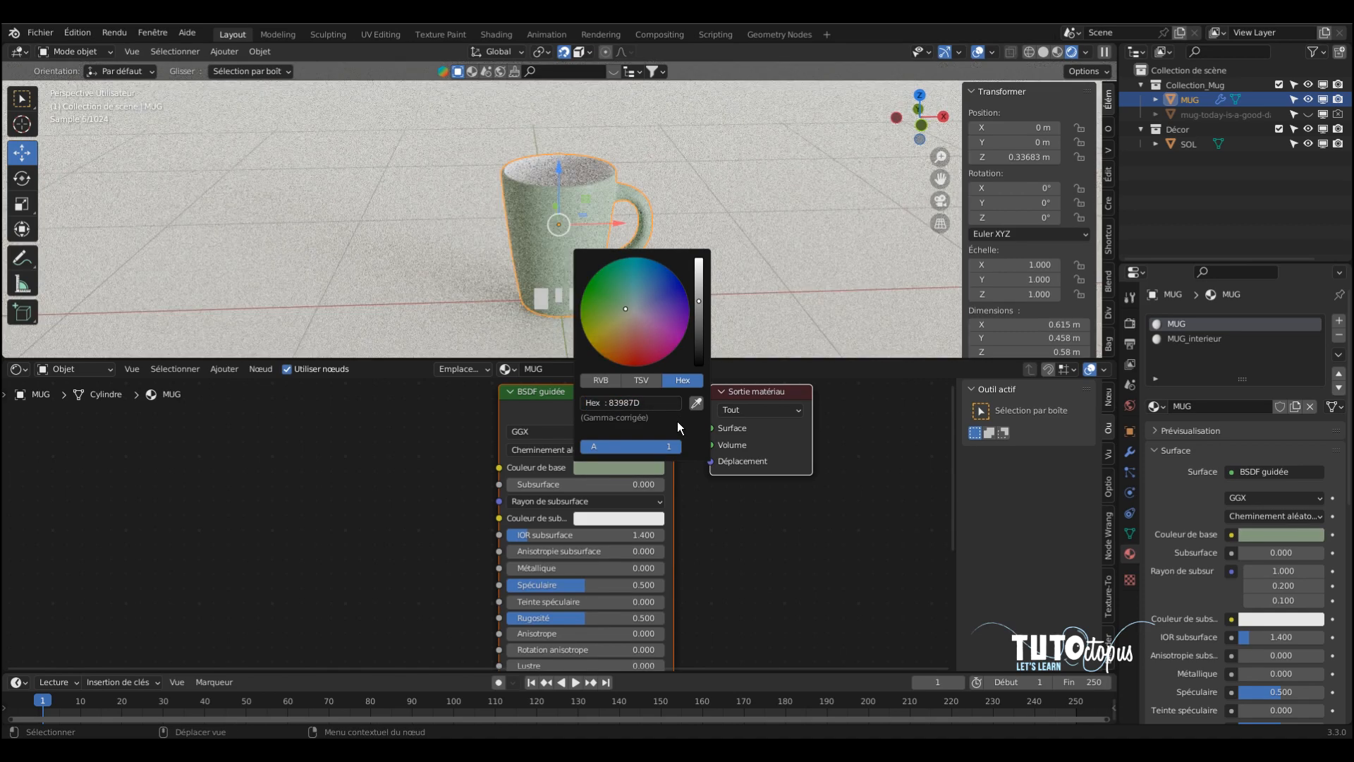
Darken the MUG material's base colour slightly and shift its hue towards a bluer green.
left_click(699, 271)
left_click(701, 326)
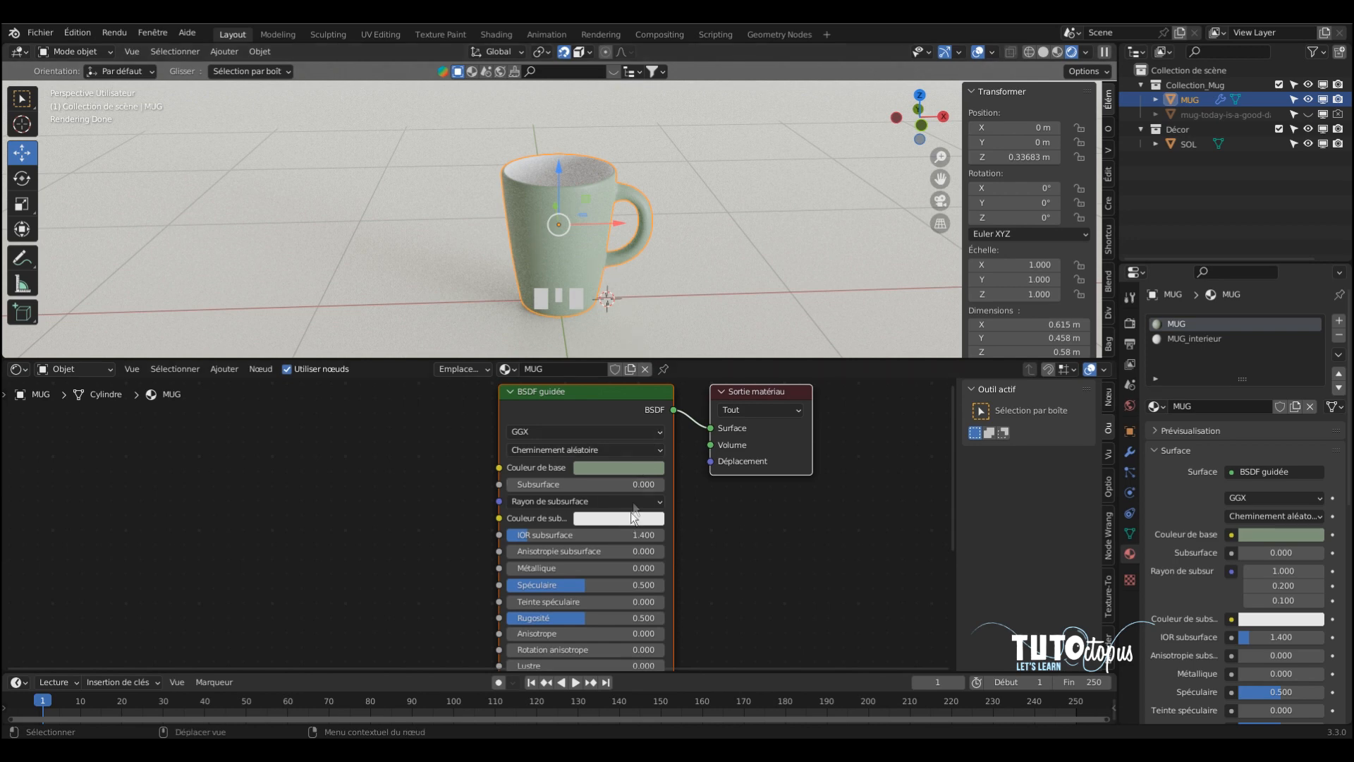
left_click(637, 465)
left_click(700, 314)
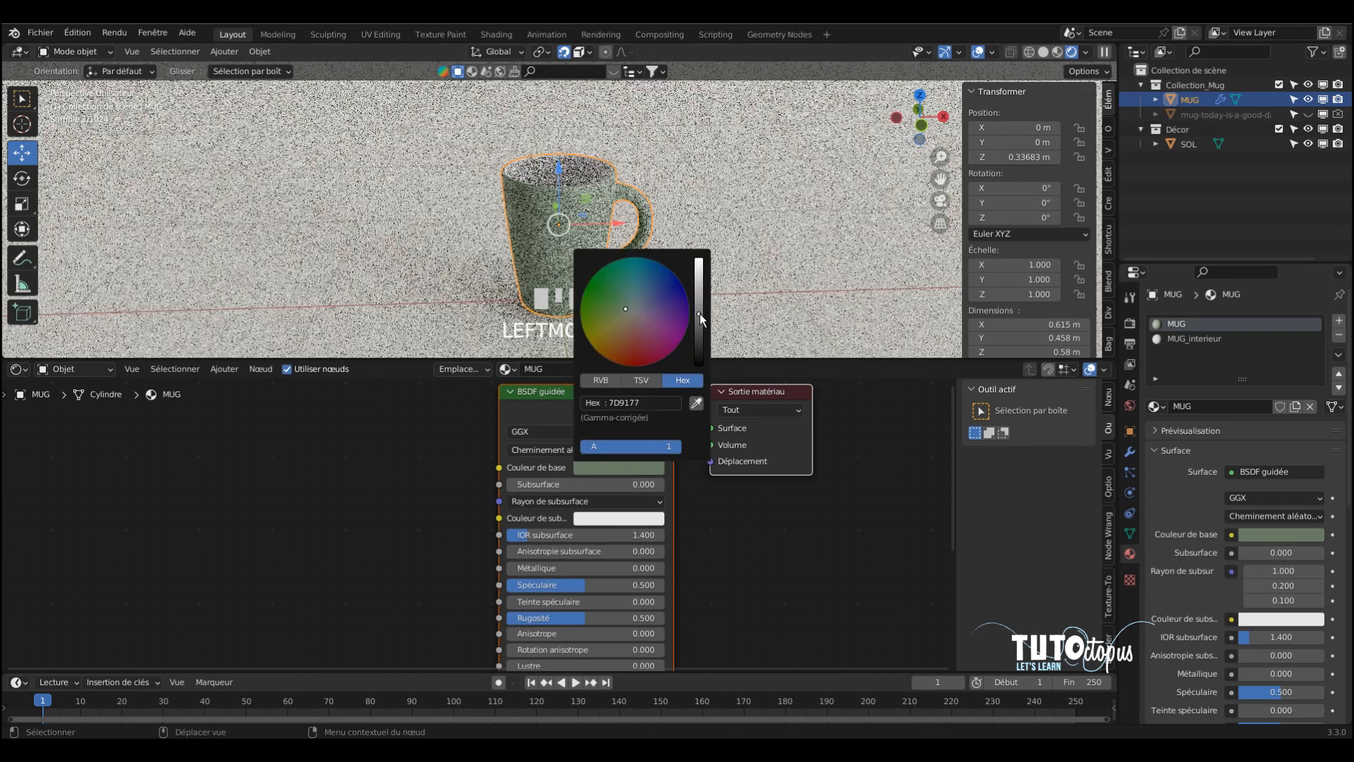
left_click(629, 303)
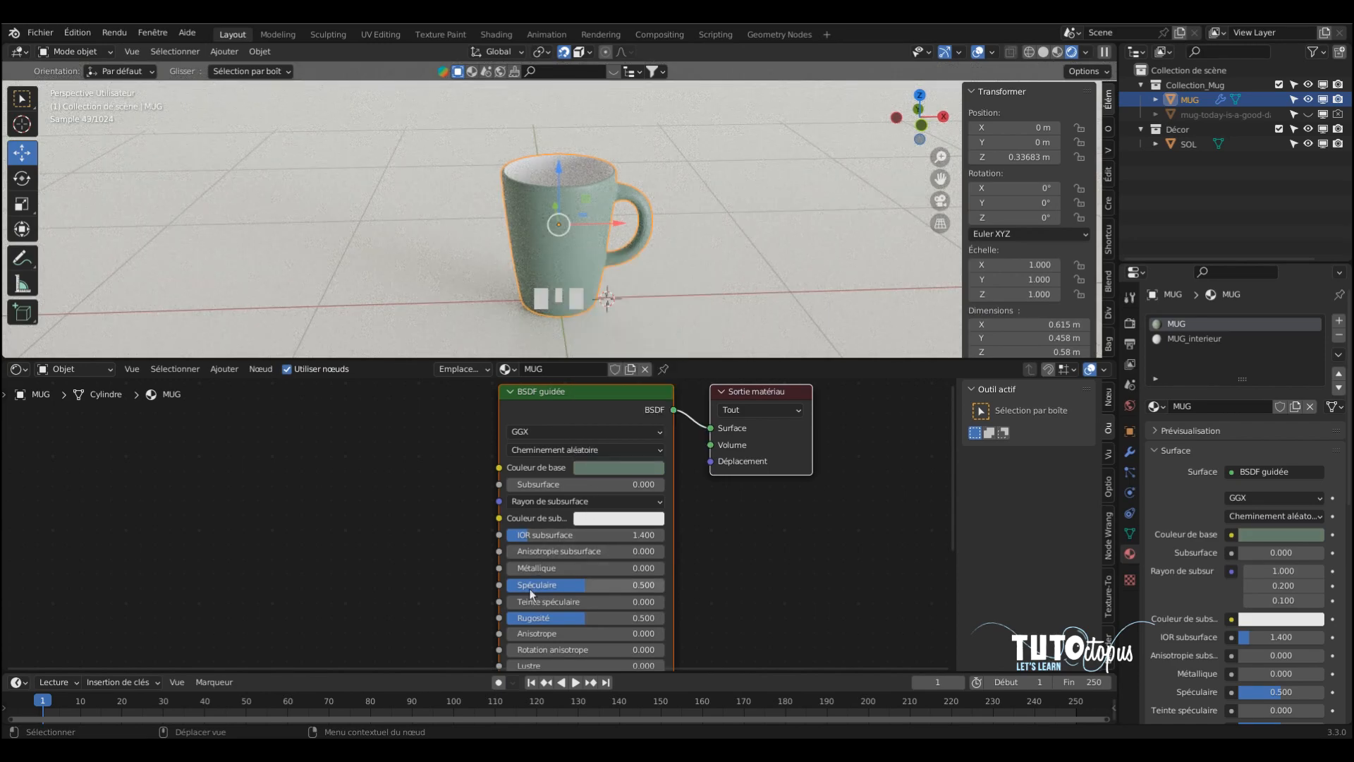
Set the MUG material's roughness to 0.197.
left_click(636, 616)
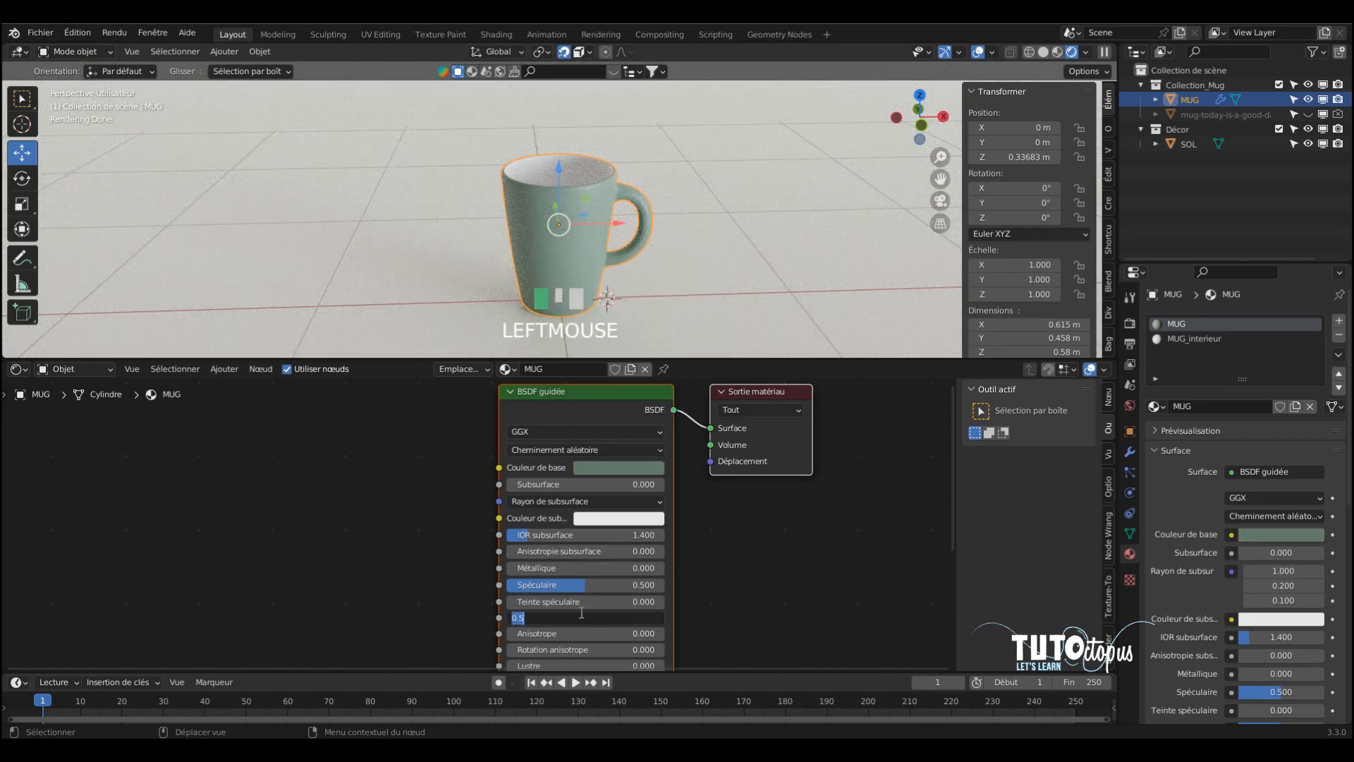
type("0.197")
key("Return")
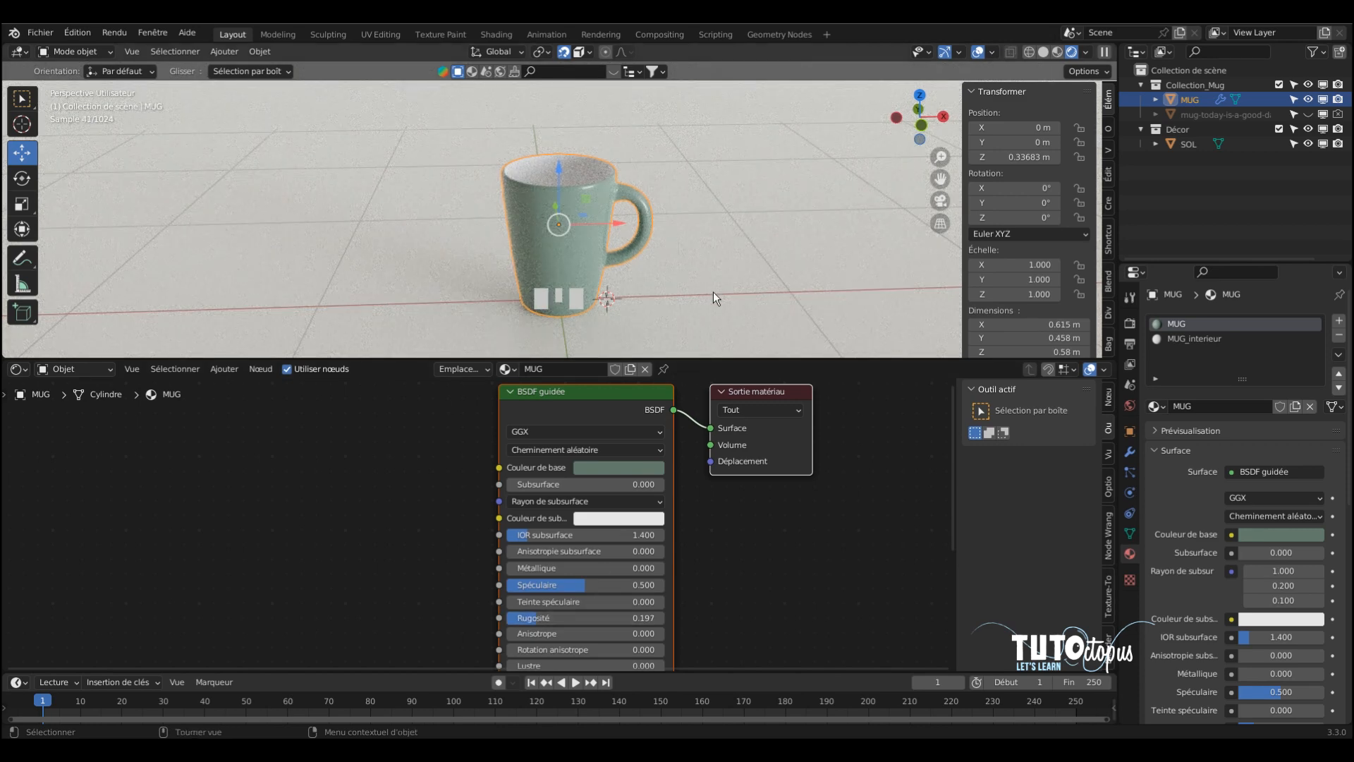
left_click(690, 230)
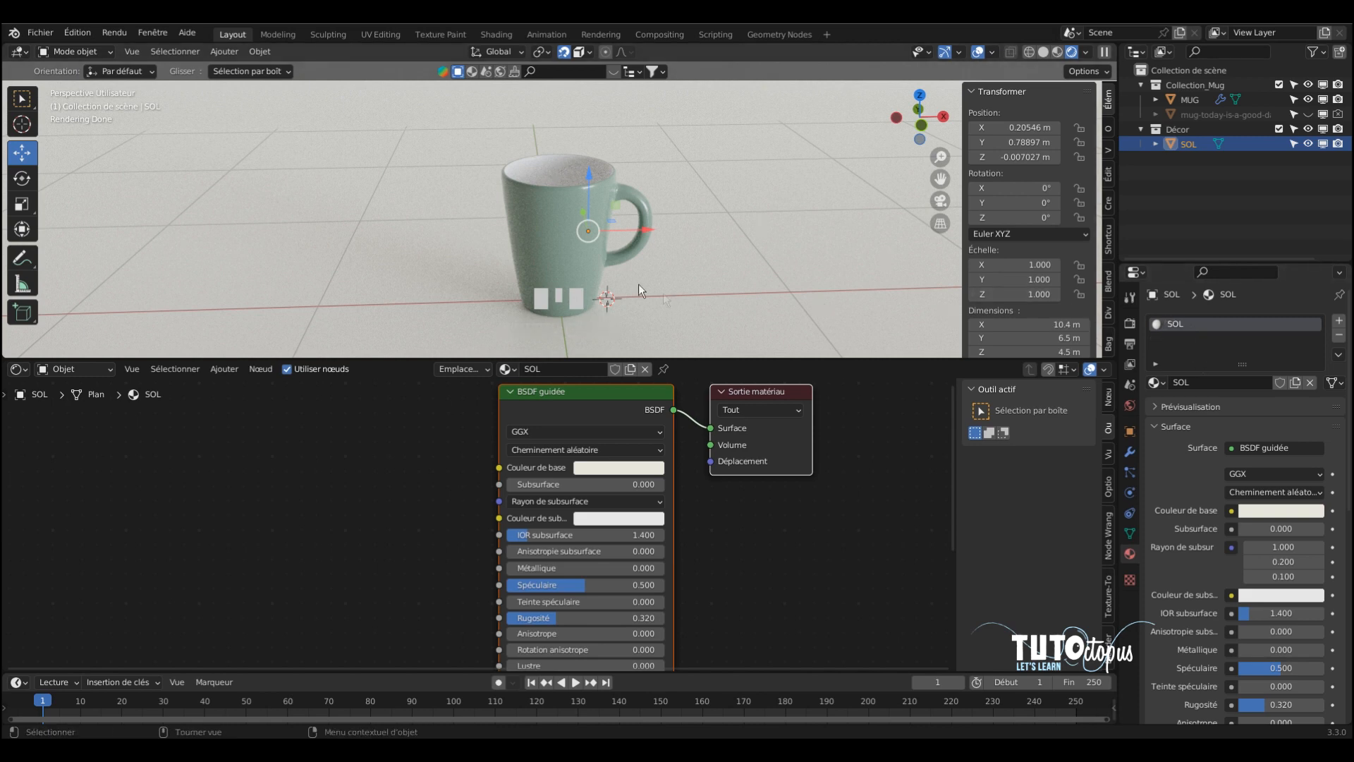
Reselect the mug and set the MUG_interieur material's roughness to 0.136.
left_click(617, 255)
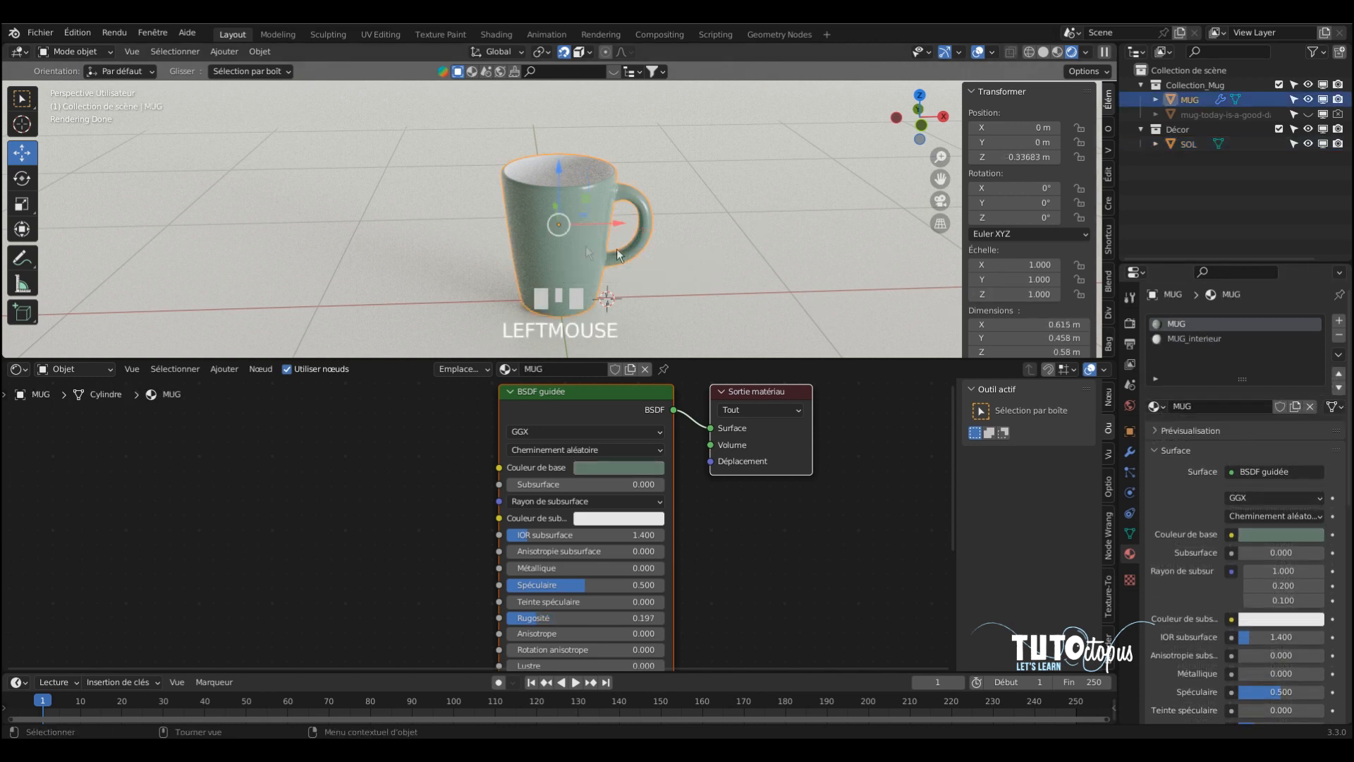
left_click(1209, 340)
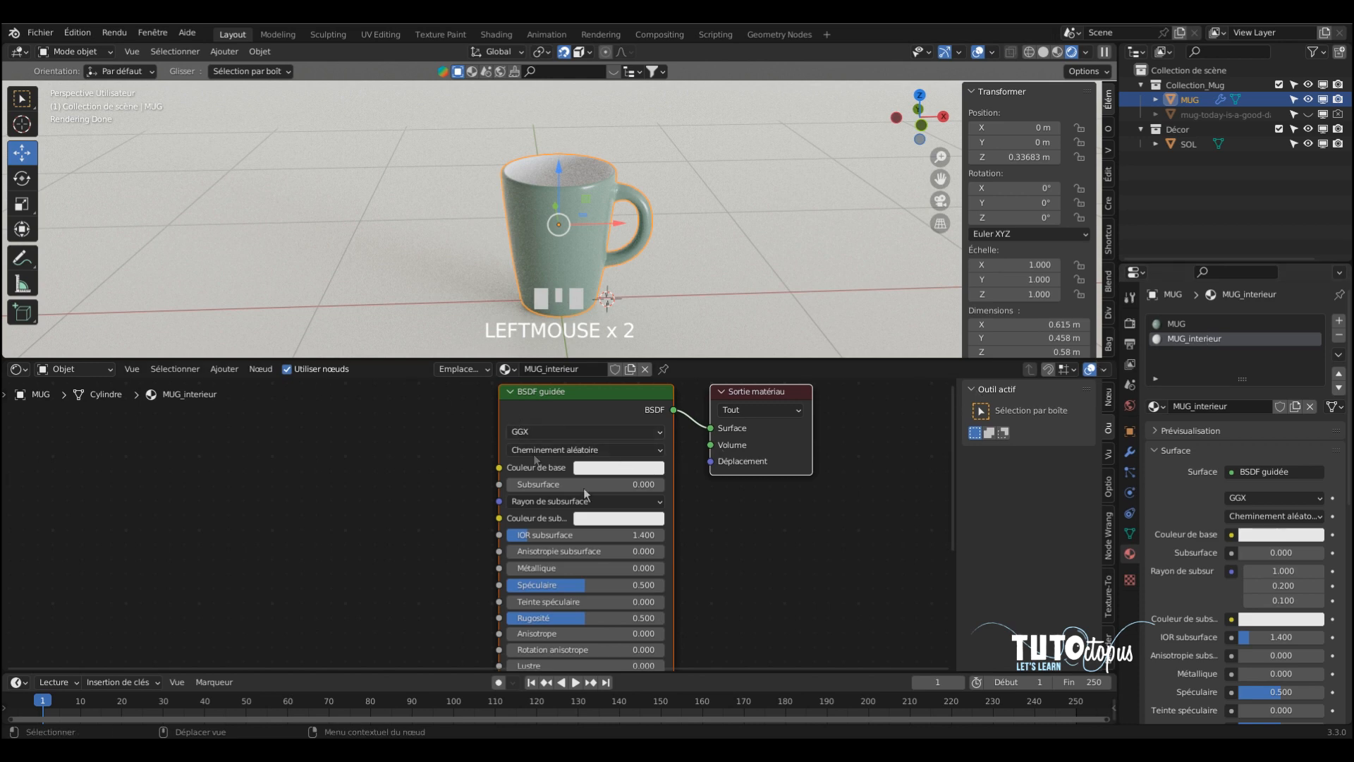
left_click(621, 618)
type("0.13")
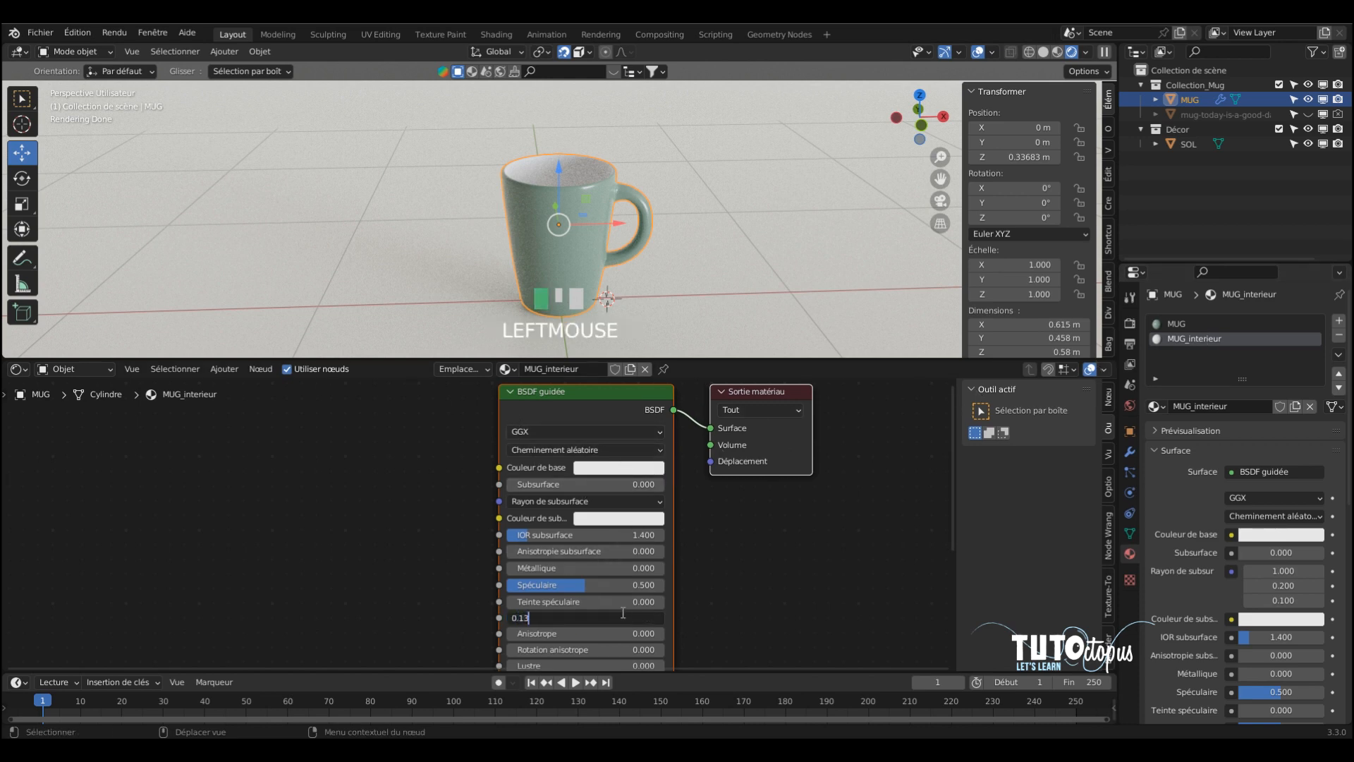
type("6")
key("Return")
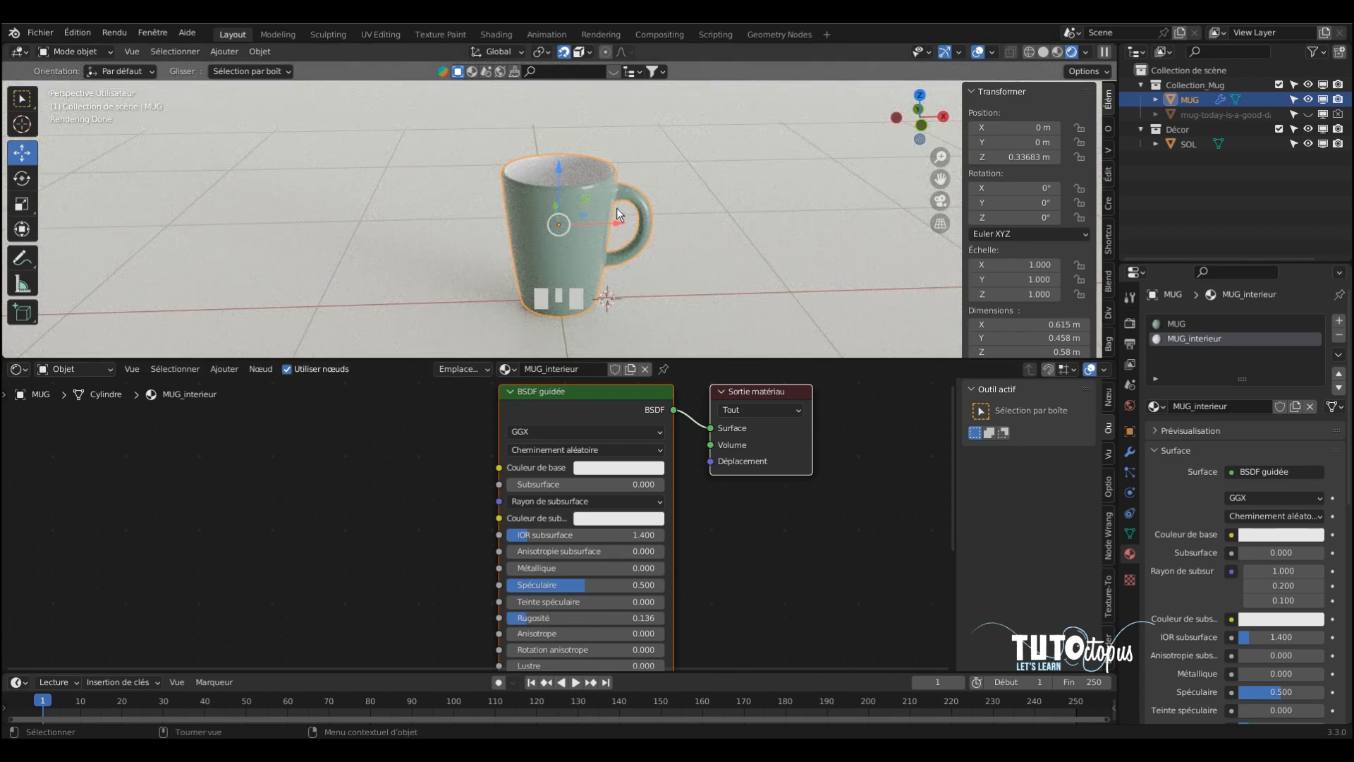
Add a camera to the mug scene.
scroll(642, 176, "up", 2)
mouse_move(642, 176)
middle_mouse_down()
mouse_move(599, 200)
mouse_move(663, 190)
middle_mouse_up()
scroll(662, 191, "up", 2)
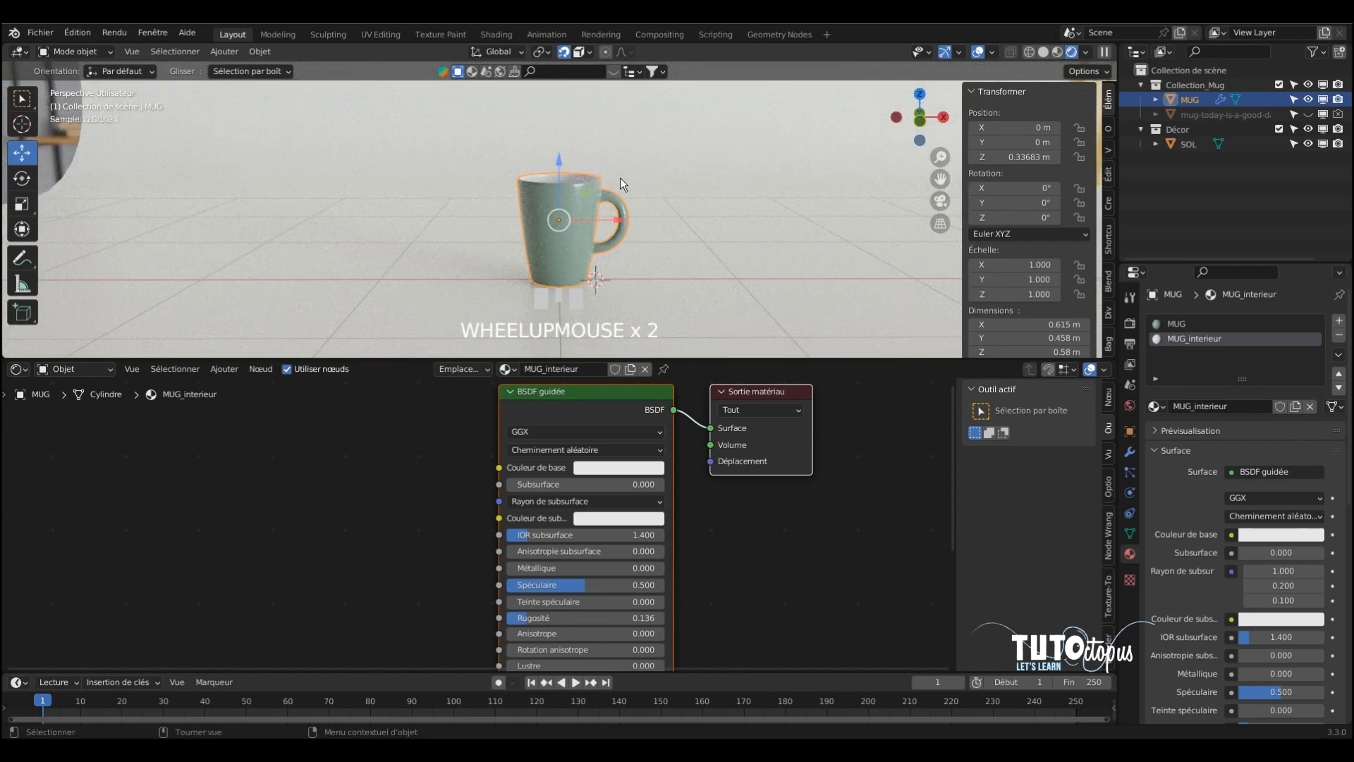
scroll(525, 190, "down", 2)
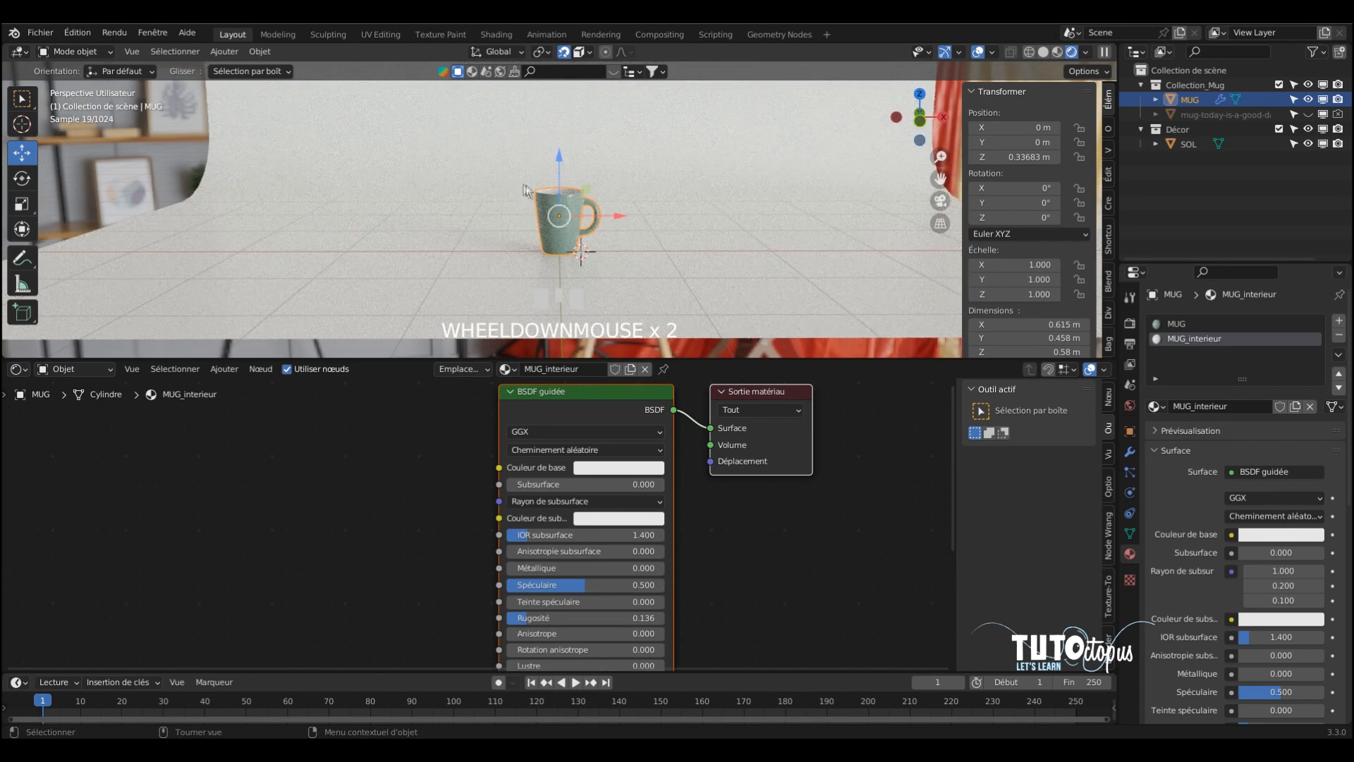
left_click(224, 51)
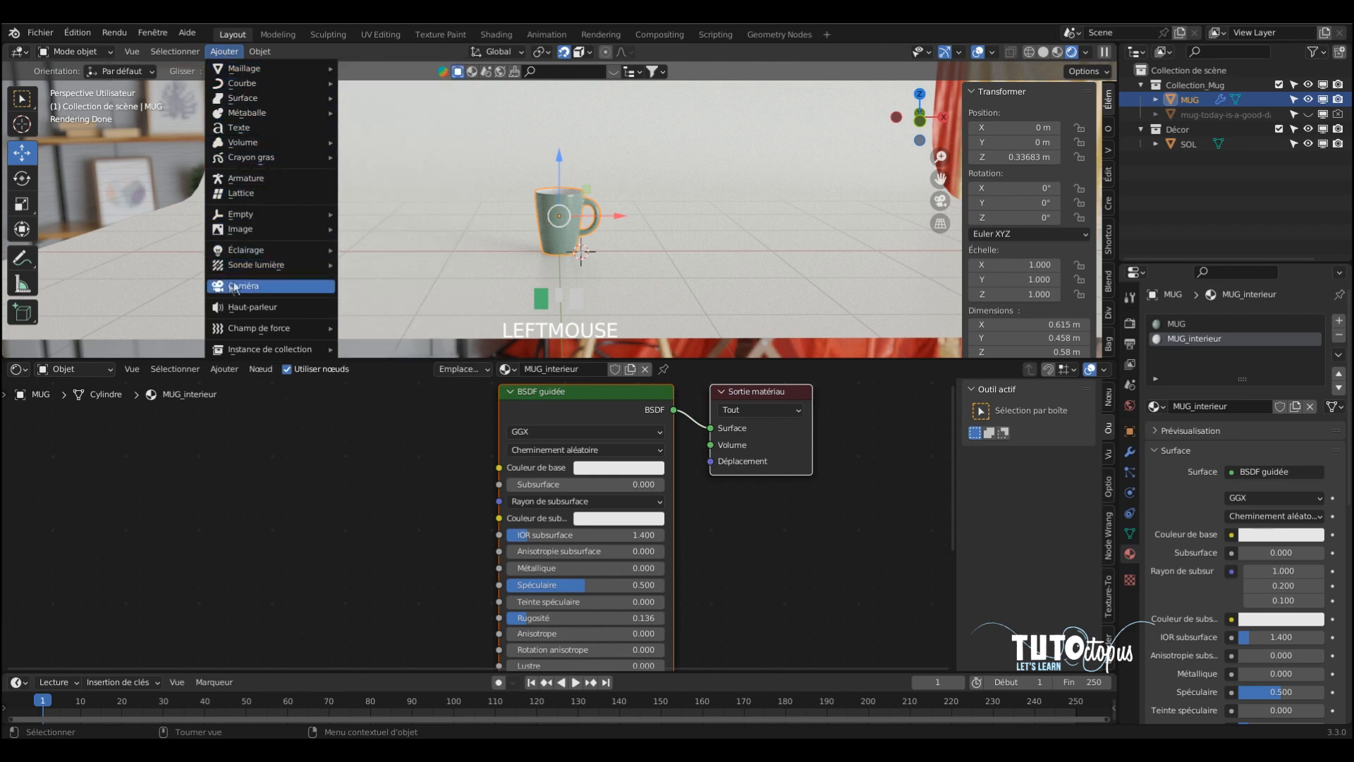
left_click(260, 288)
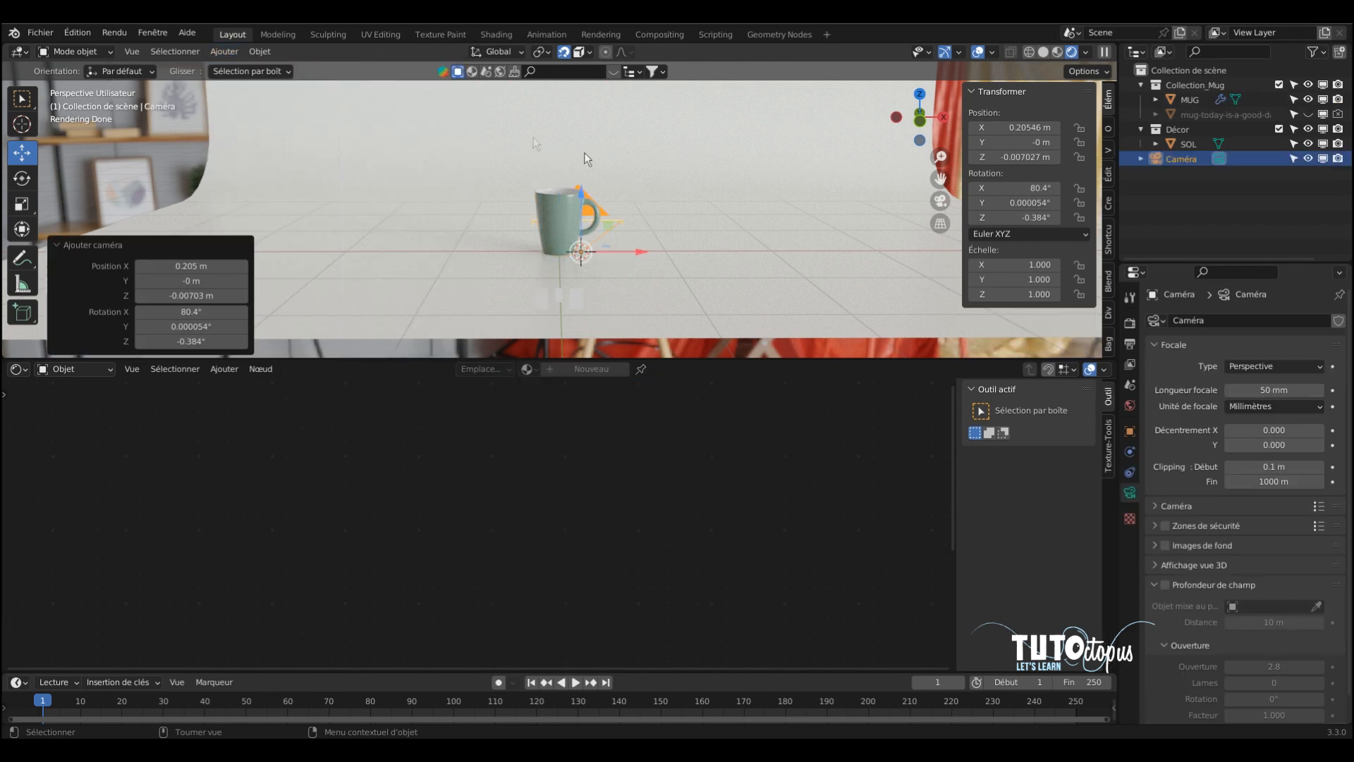
Frame the mug in the viewport and align the new camera to that view.
scroll(650, 182, "up", 2)
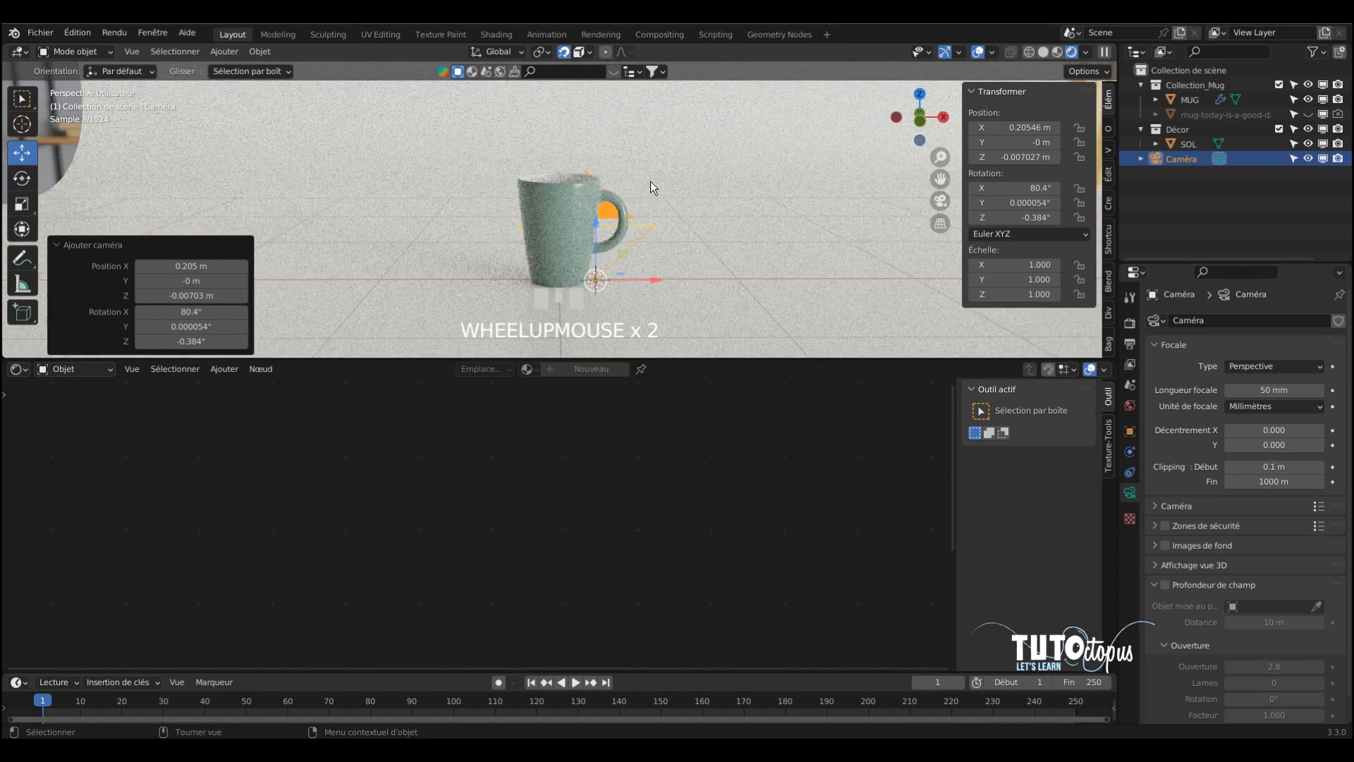
middle_click_drag(670, 191, 701, 197, "shift")
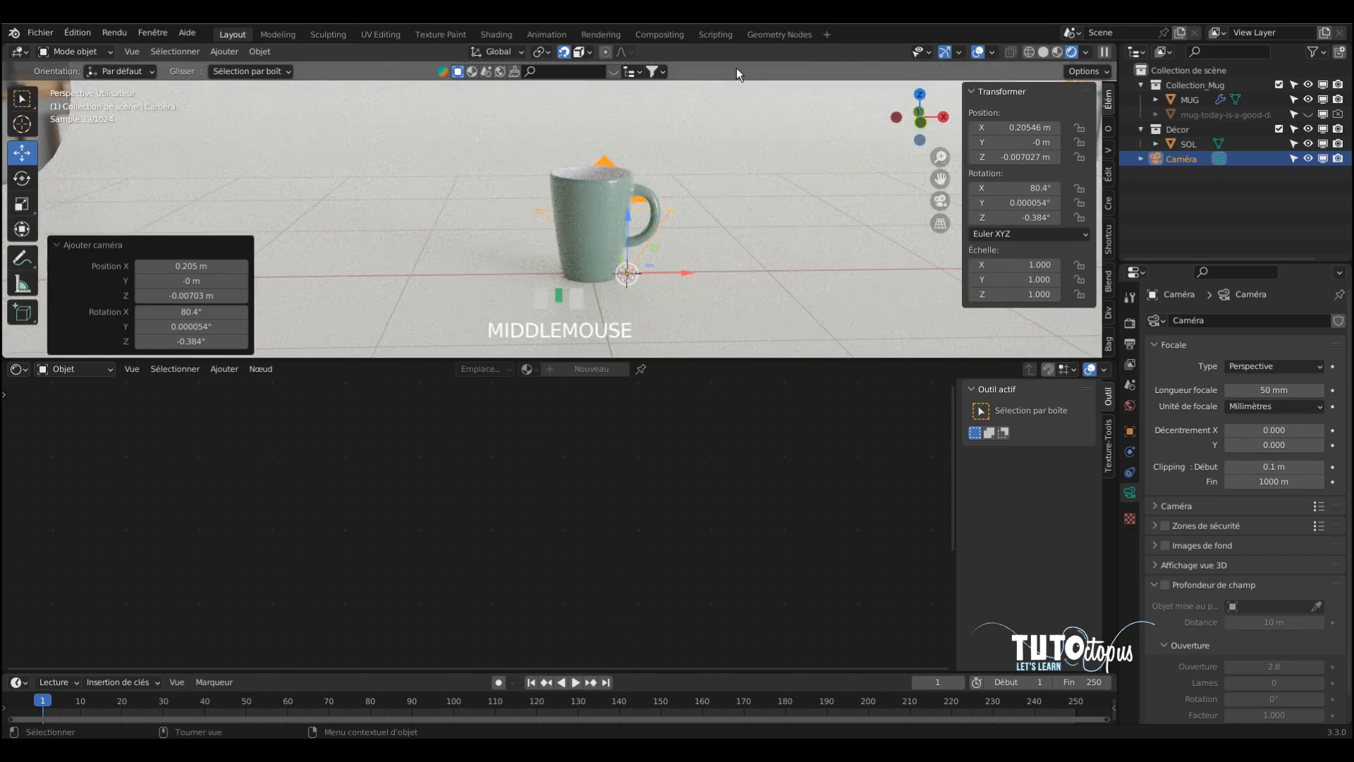
key("ctrl+alt+KP_0")
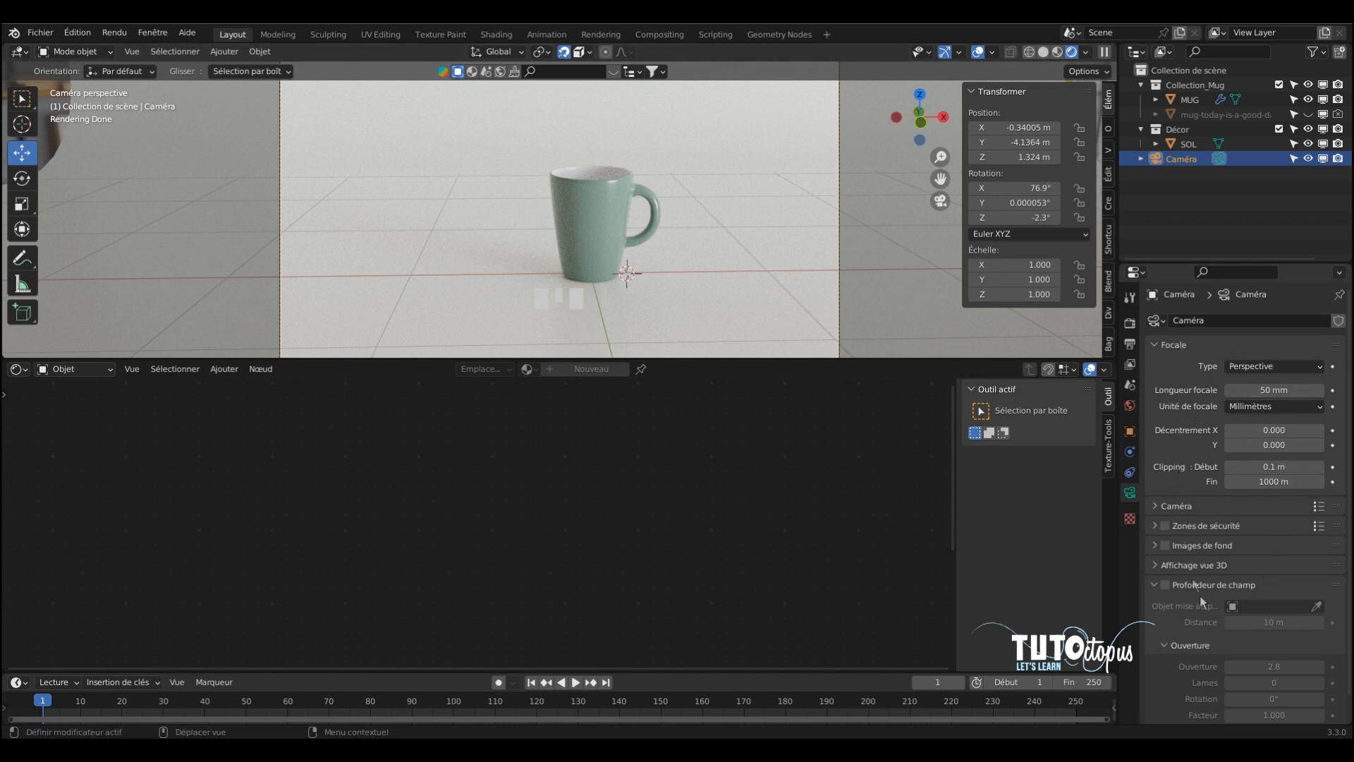
Try a focal length of 43 mm on the camera and restore it to 50 mm.
mouse_move(1241, 389)
left_mouse_down()
mouse_move(1298, 390)
mouse_move(1266, 390)
mouse_move(1254, 407)
left_mouse_up()
left_click(1261, 390)
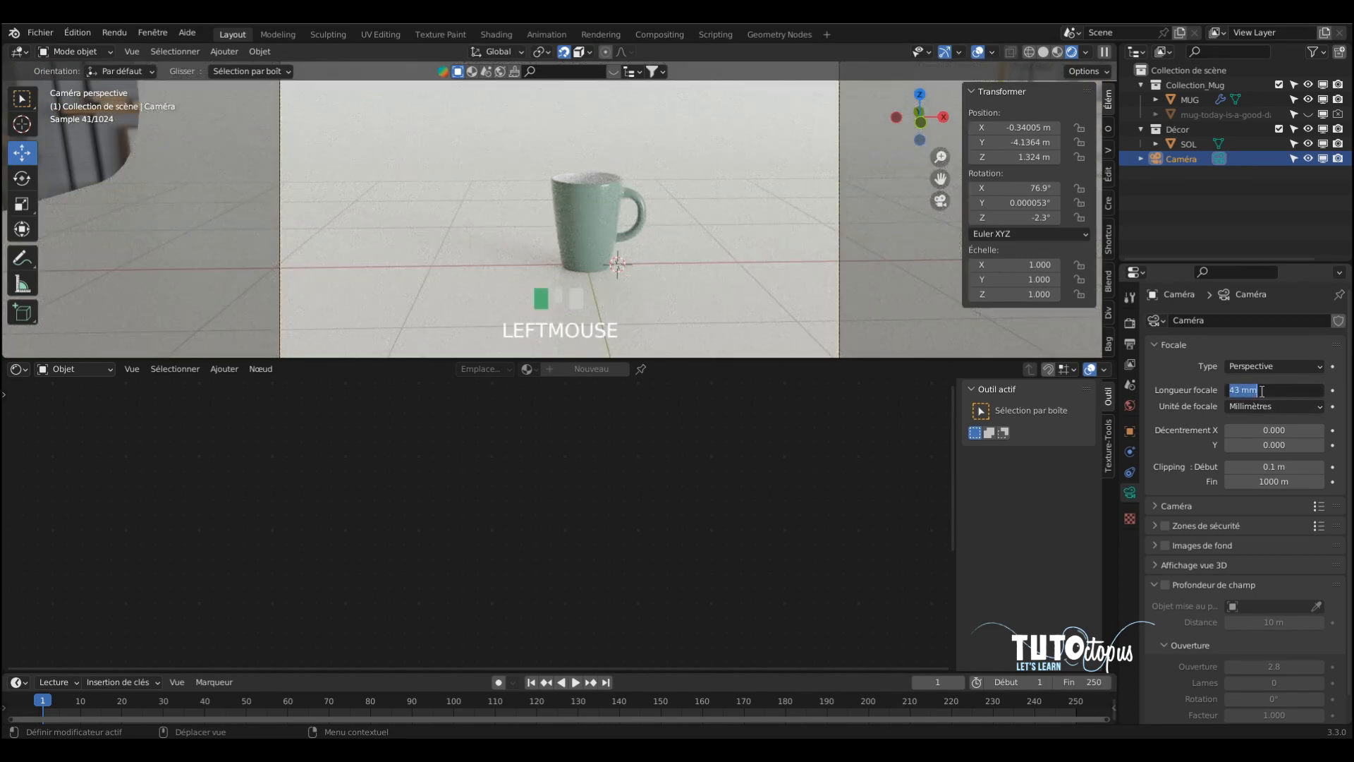
type("50")
key("Return")
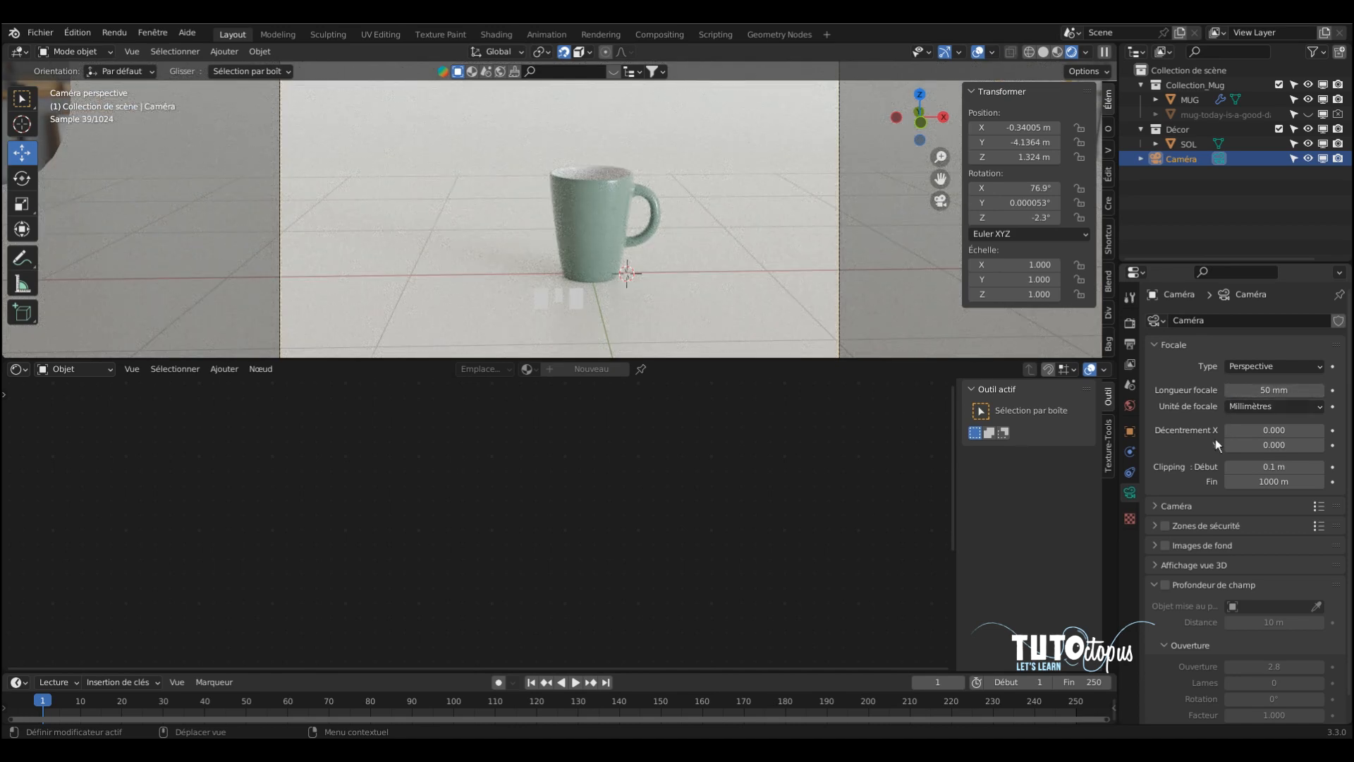
Try a sensor size of 50 mm on the camera and restore it to 36 mm.
left_click(1161, 505)
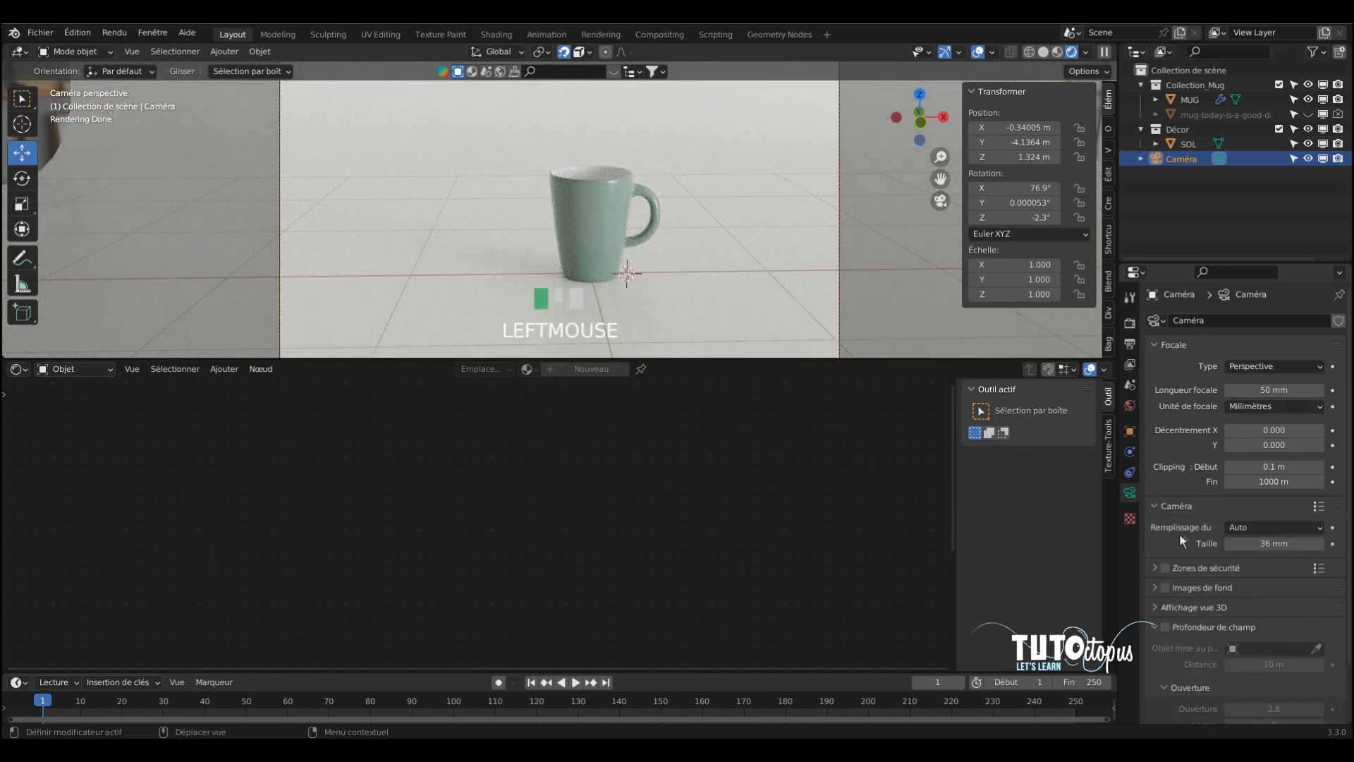
double_click(1244, 544)
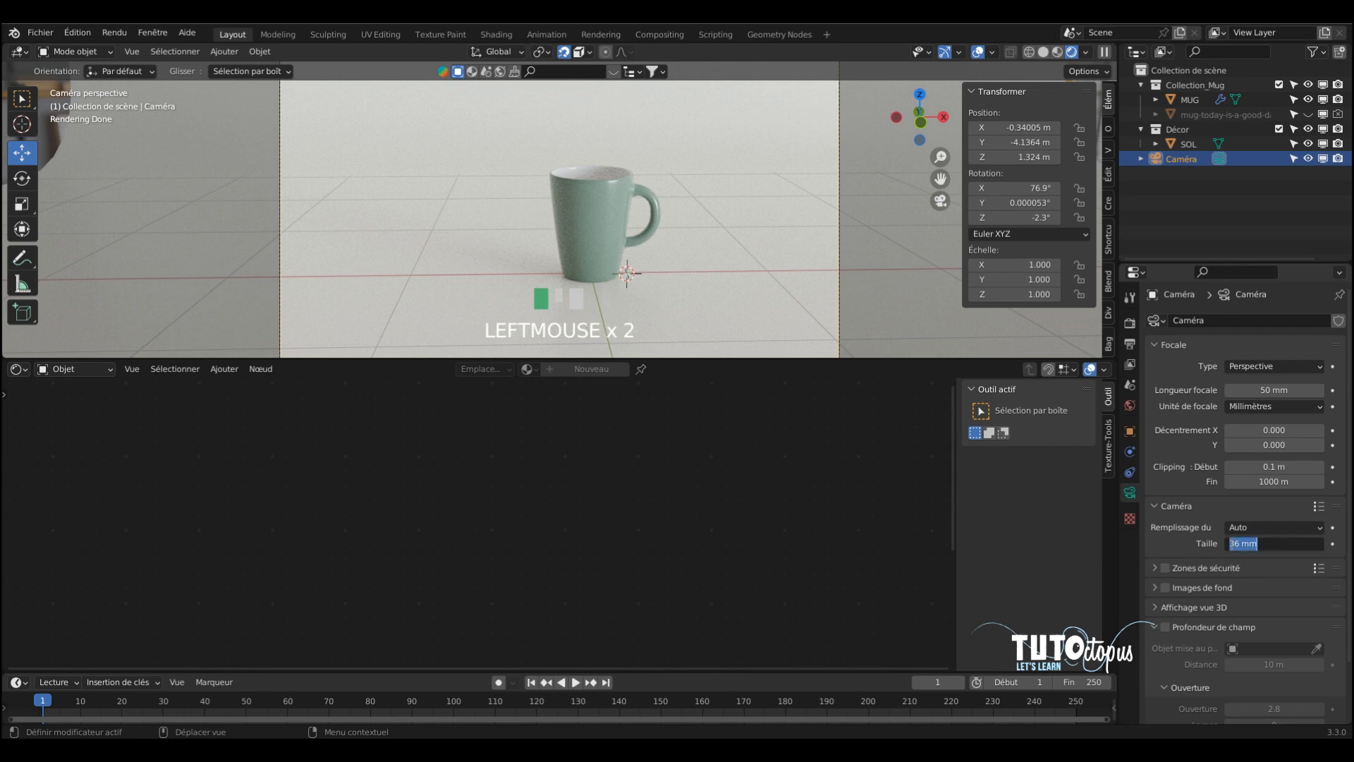
type("50")
key("Return")
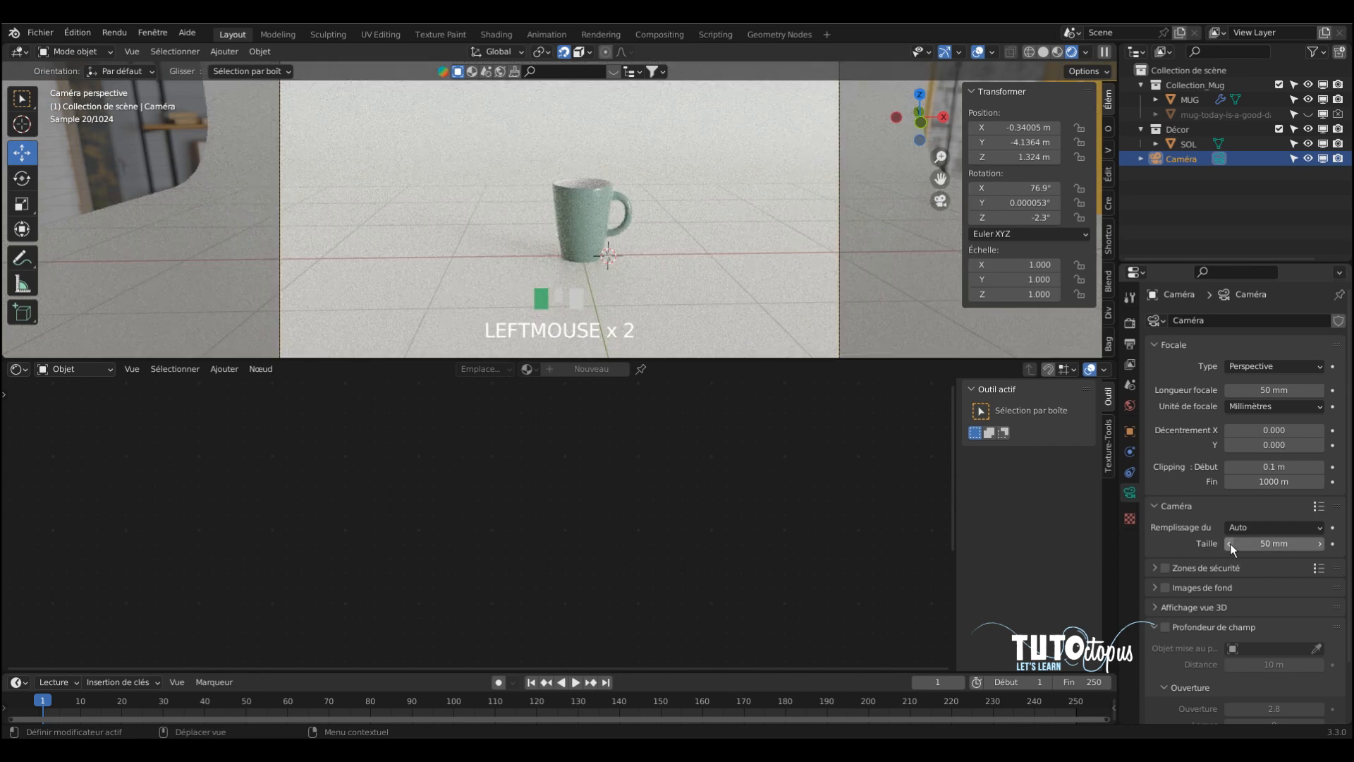
mouse_move(1254, 549)
left_mouse_down()
mouse_move(1236, 549)
mouse_move(1254, 549)
left_mouse_up()
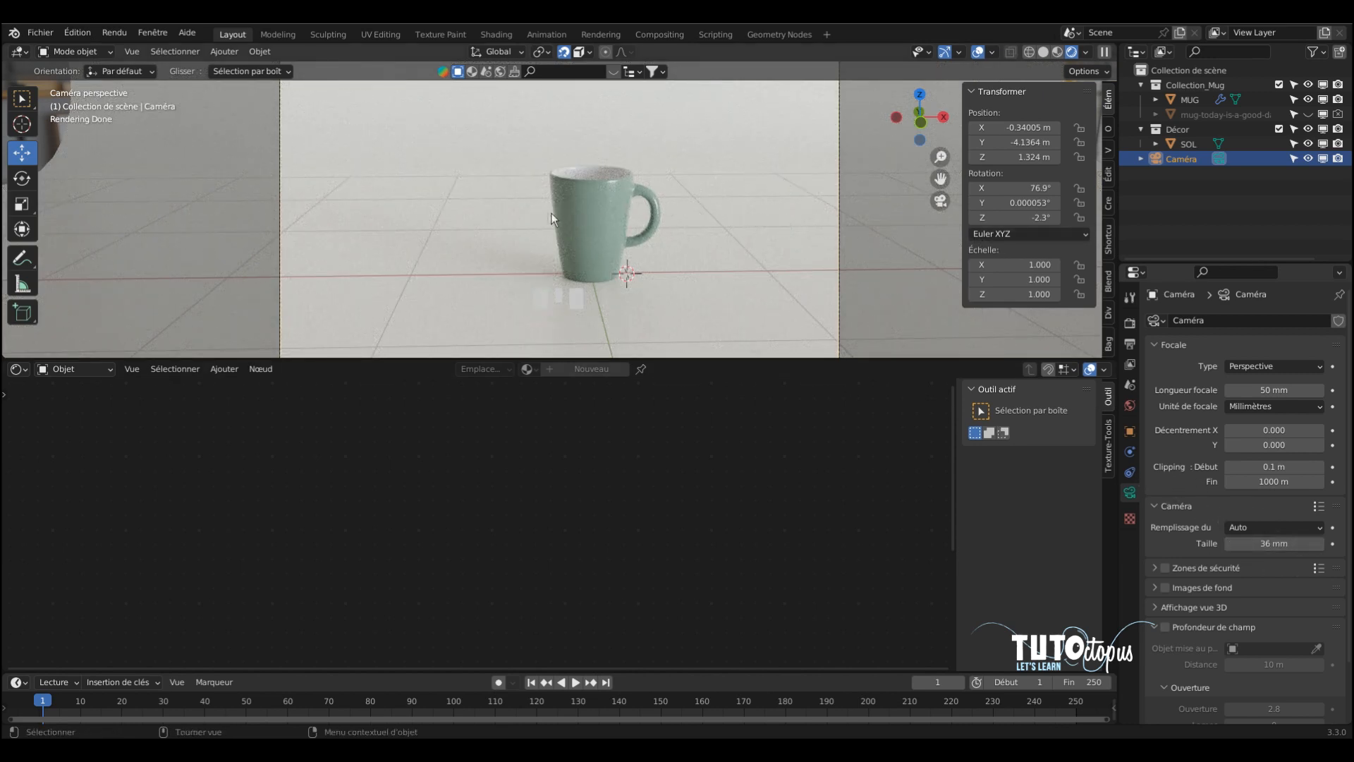
Enlarge the 3D viewport to show the whole camera frame and lock the camera to the view.
left_click(1109, 151)
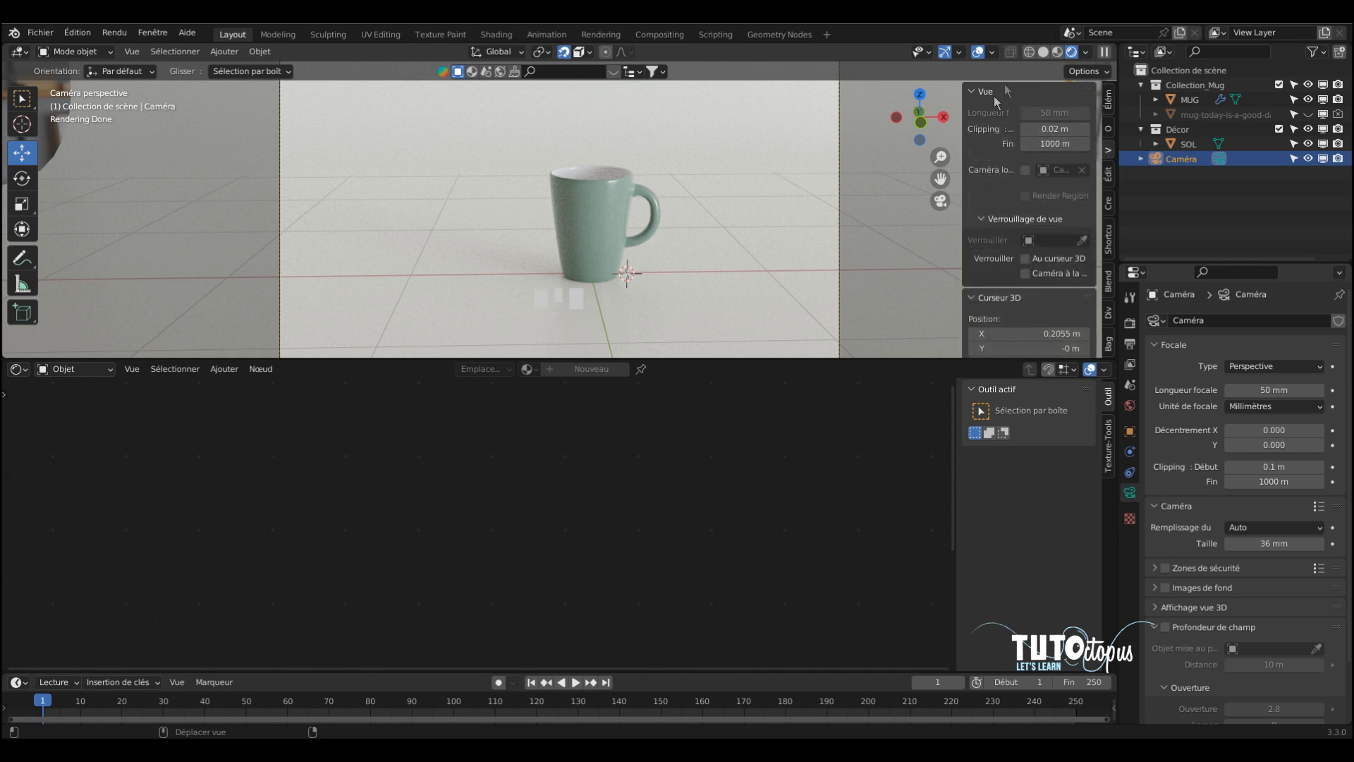
left_click_drag(936, 359, 937, 498)
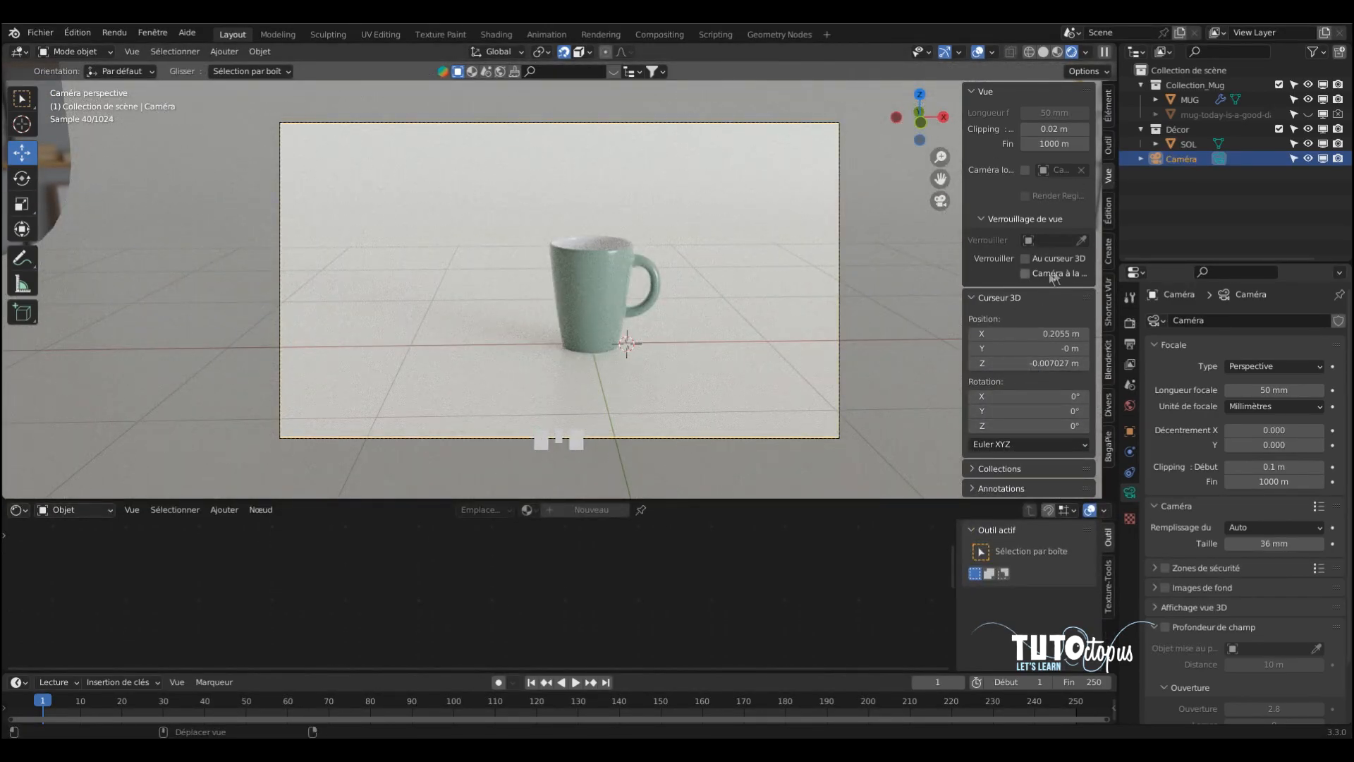
left_click_drag(961, 268, 938, 266)
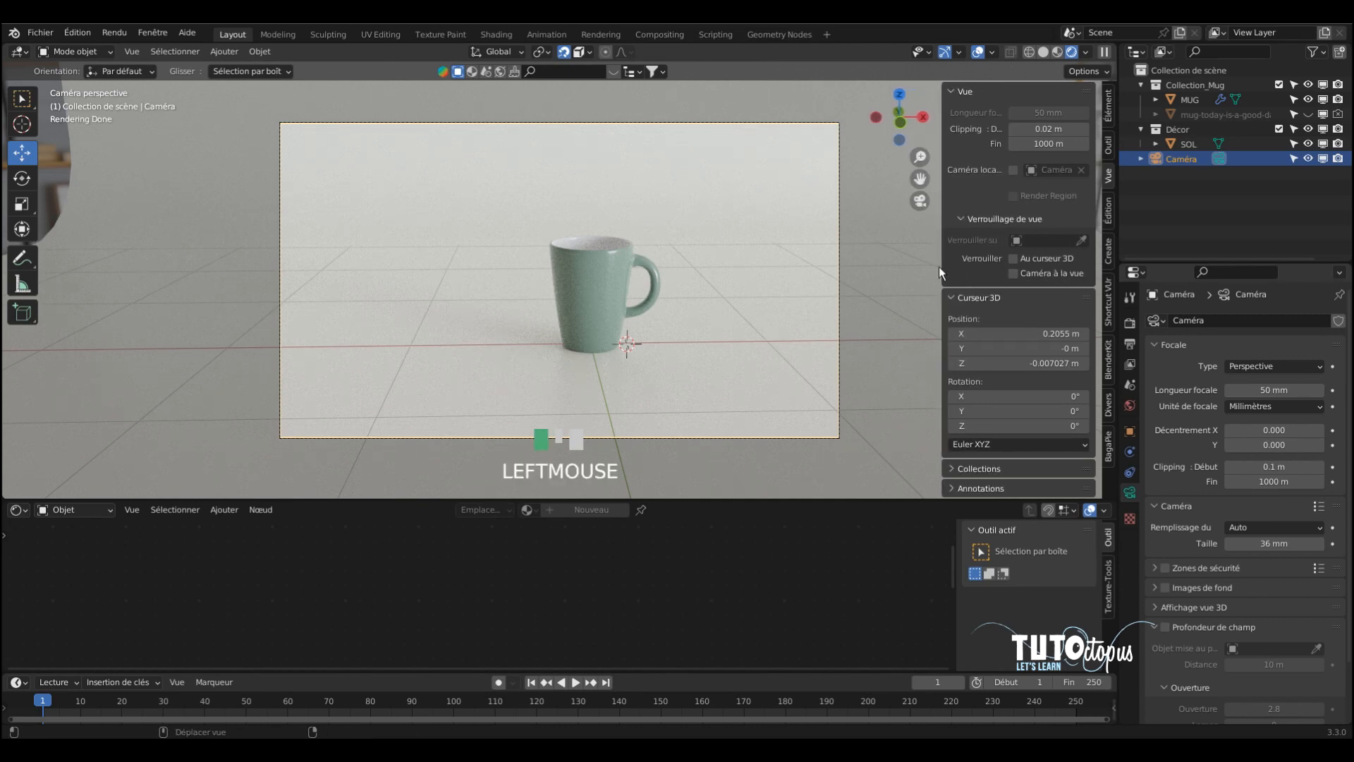
left_click(1043, 276)
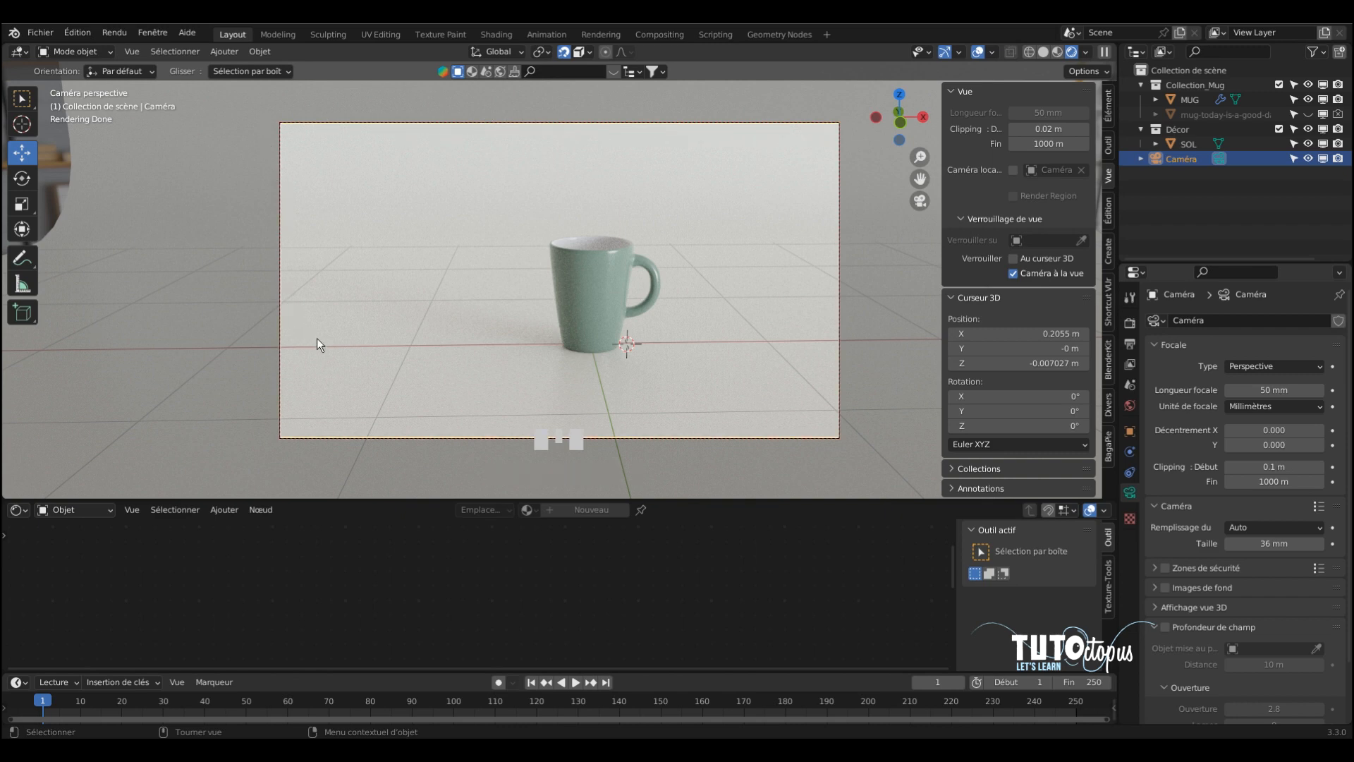
Reposition the locked camera closer and lower so the mug appears larger near the centre of the frame.
middle_click_drag(644, 285, 652, 332, "shift")
scroll(636, 277, "up", 3)
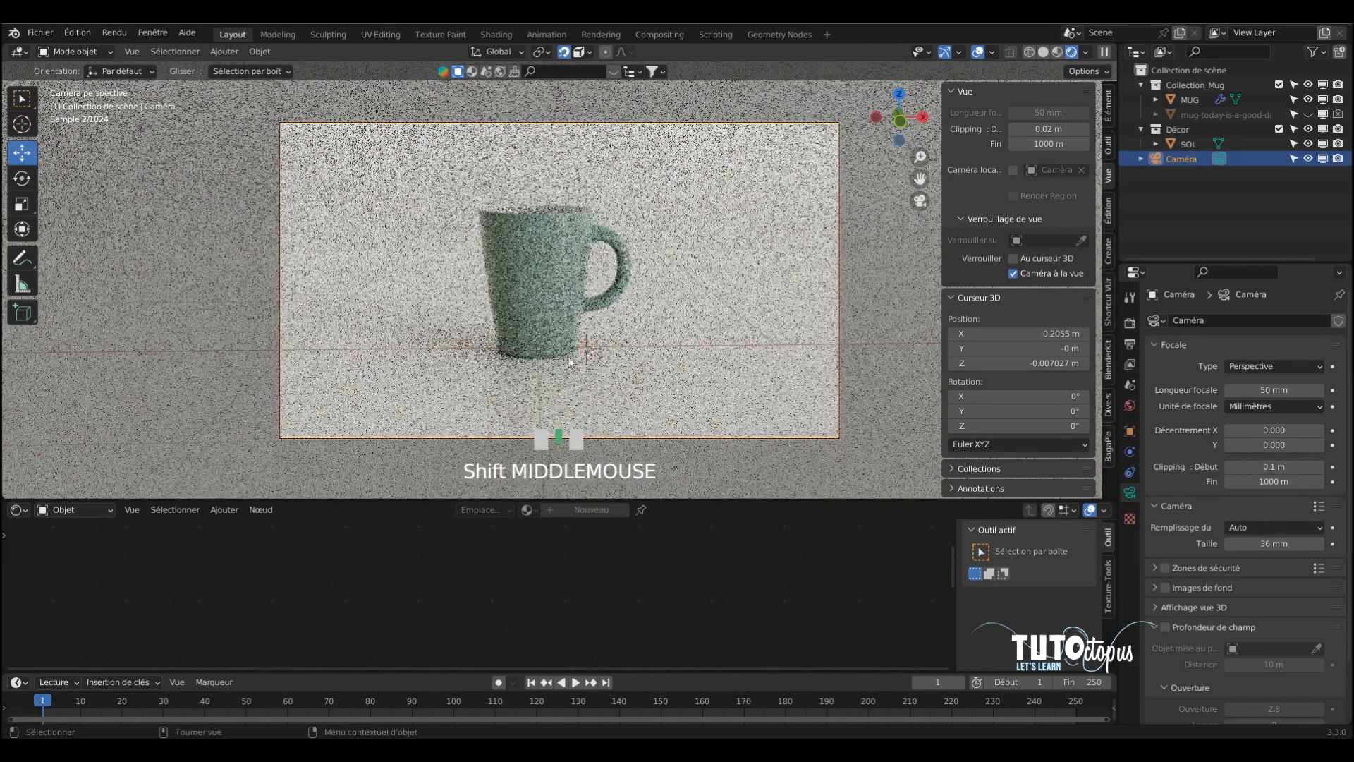
mouse_move(568, 356)
middle_mouse_down()
mouse_move(548, 346)
mouse_move(531, 367)
mouse_move(548, 342)
mouse_move(547, 354)
middle_mouse_up()
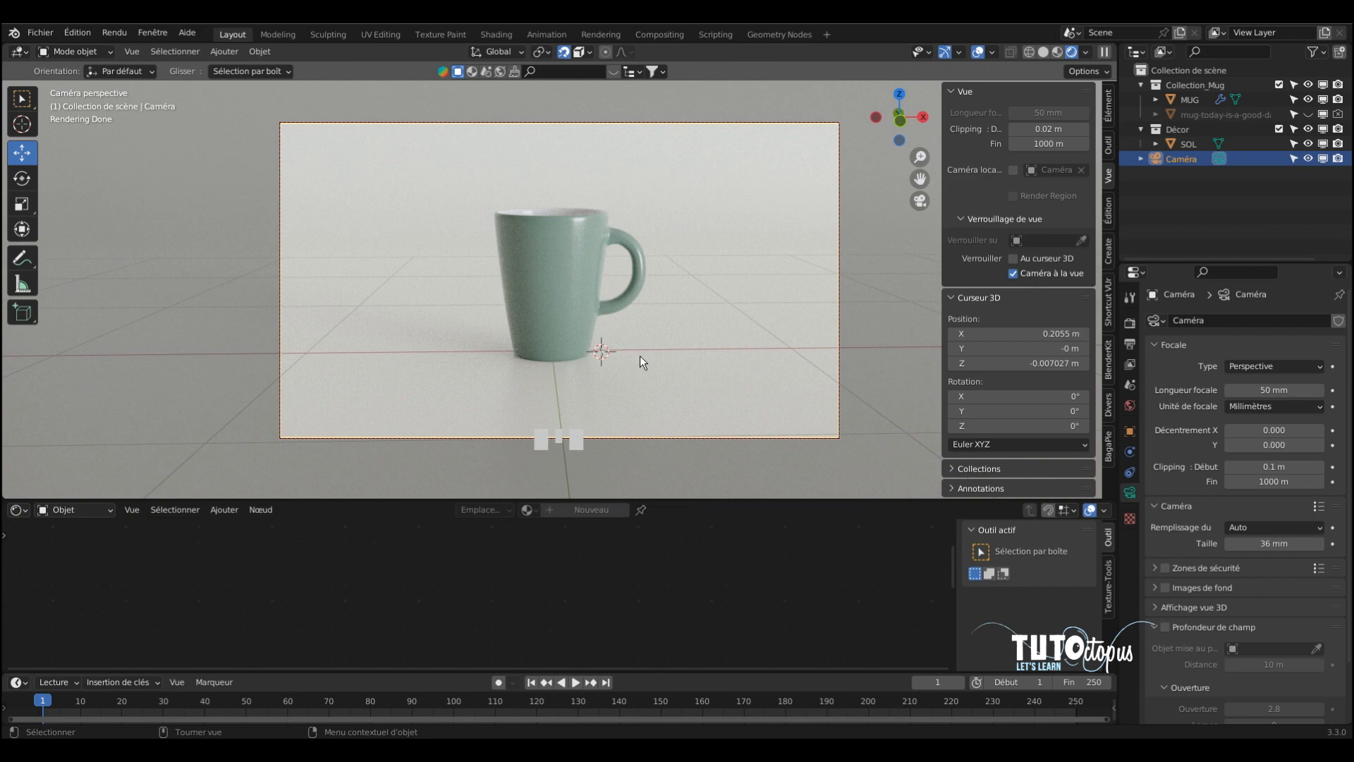
Leave the camera view and examine the camera's placement relative to the mug and backdrop from the side.
key("KP_0")
scroll(612, 309, "down", 7)
middle_click_drag(679, 282, 517, 277)
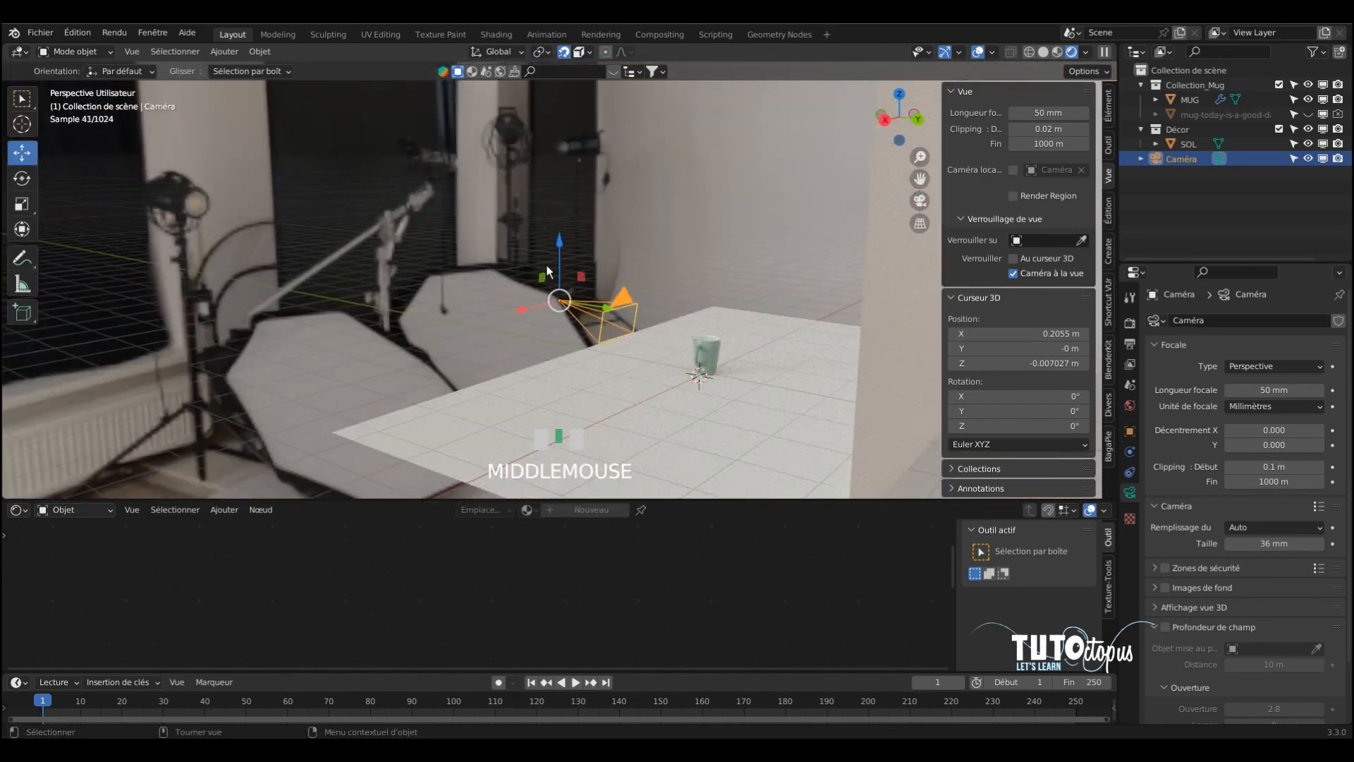
Return to the camera view and rotate the MUG object 180° about the global Z axis.
key("KP_0")
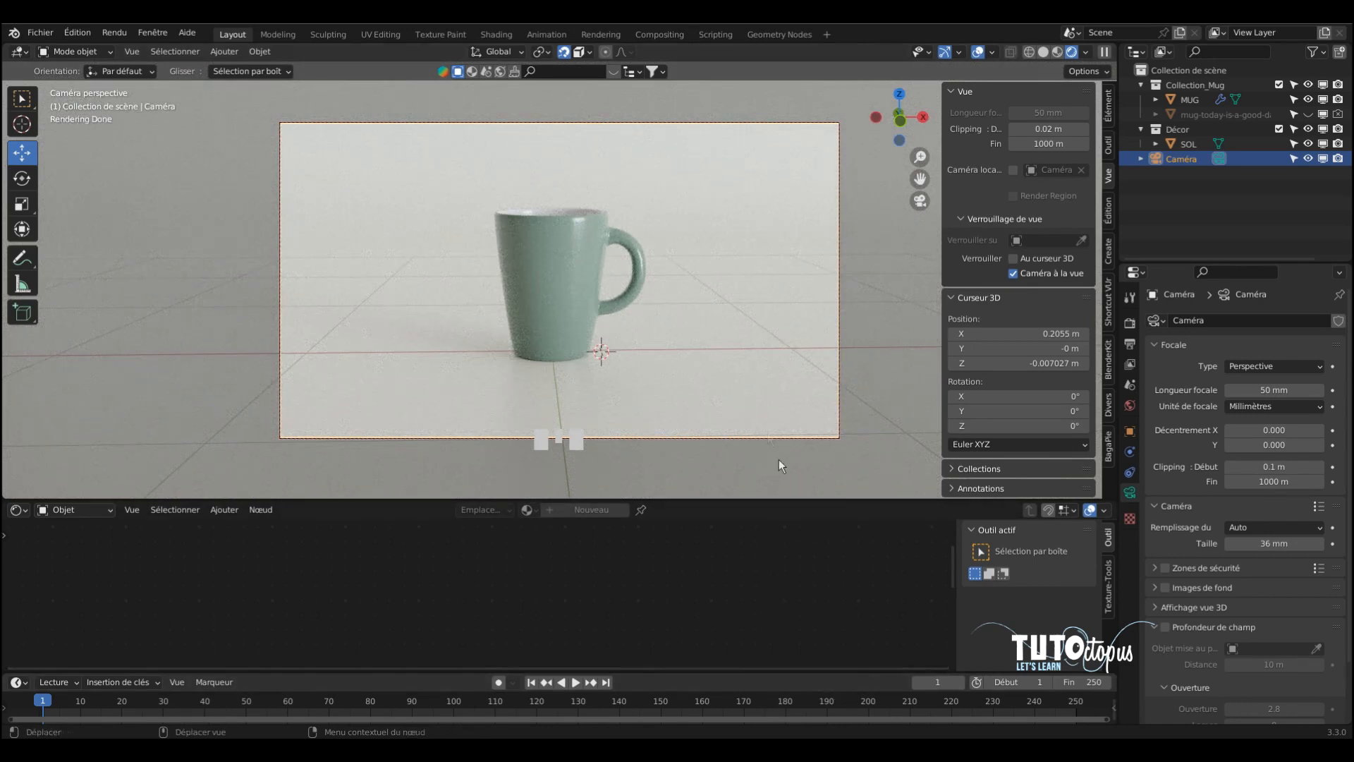
left_click(589, 285)
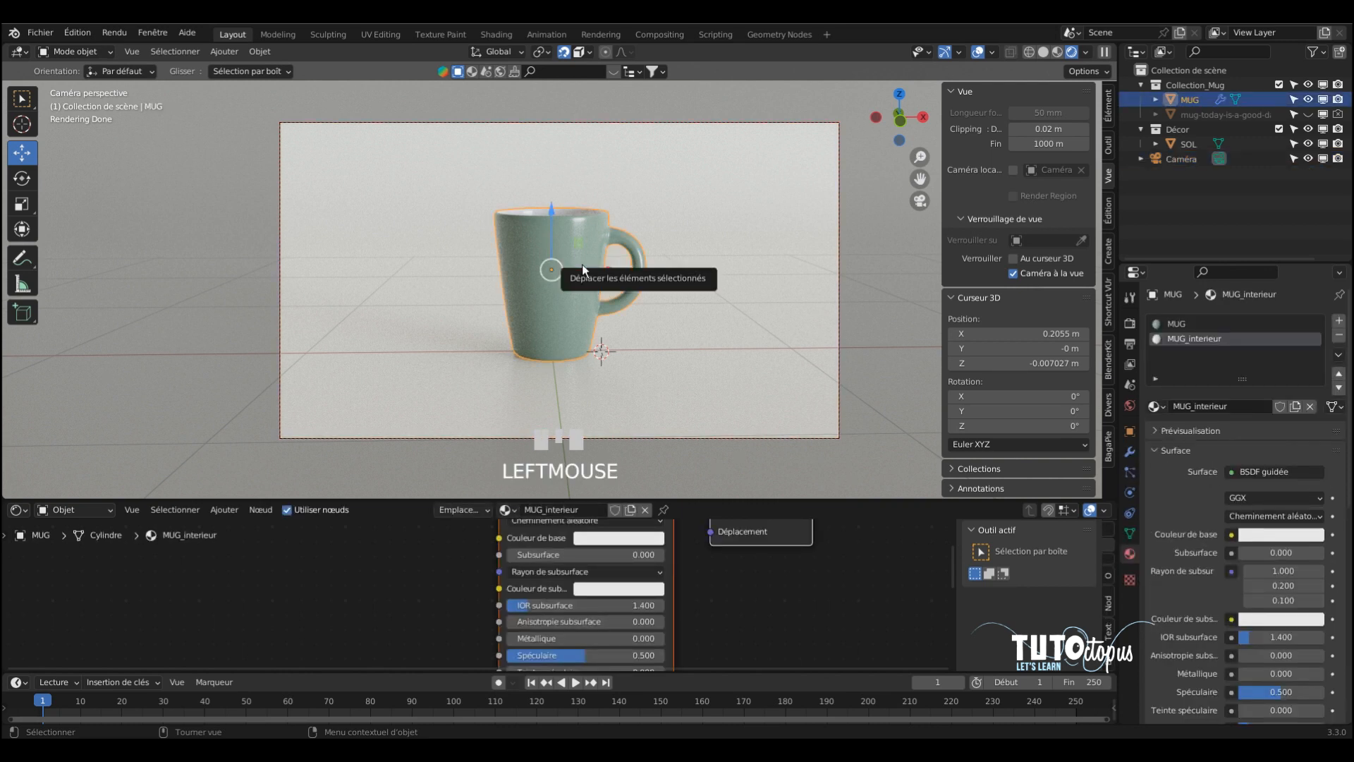
left_click(28, 179)
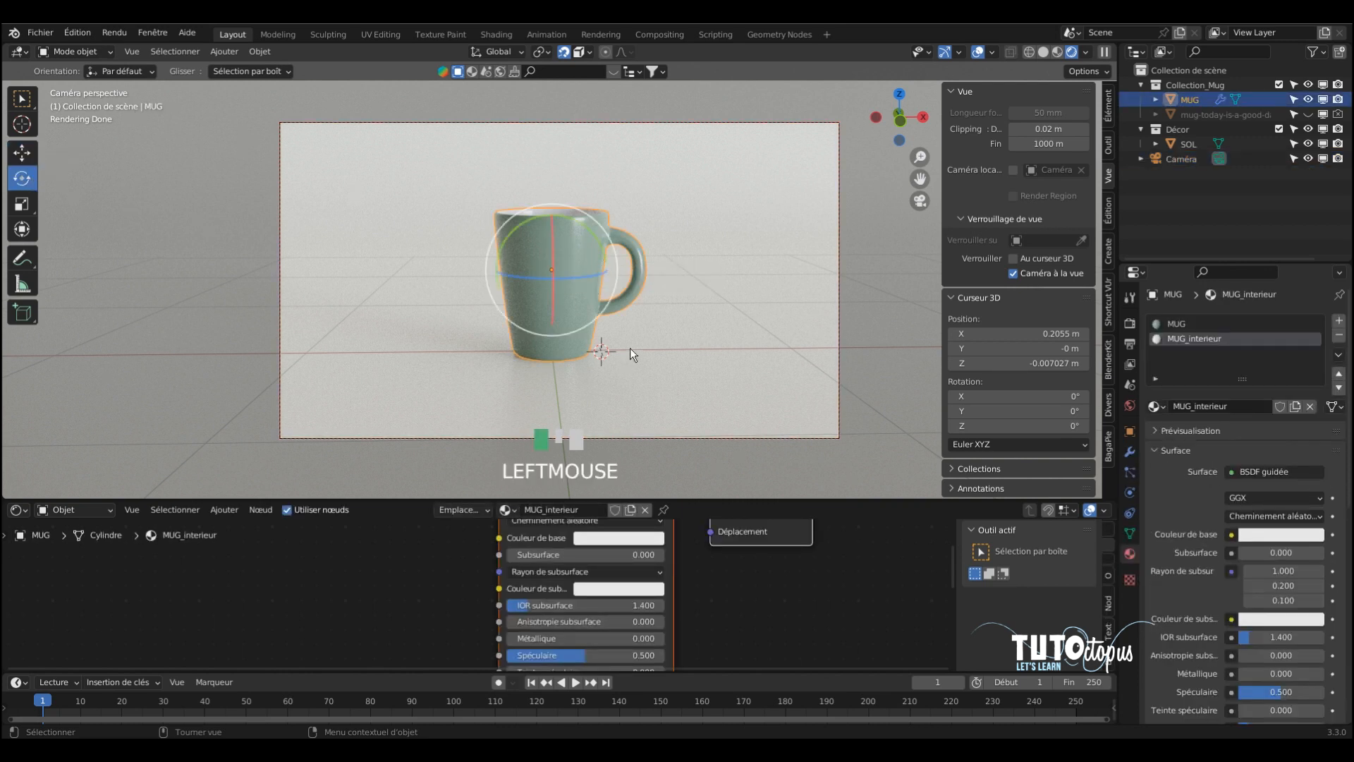
left_click_drag(591, 276, 330, 141)
left_click(181, 433)
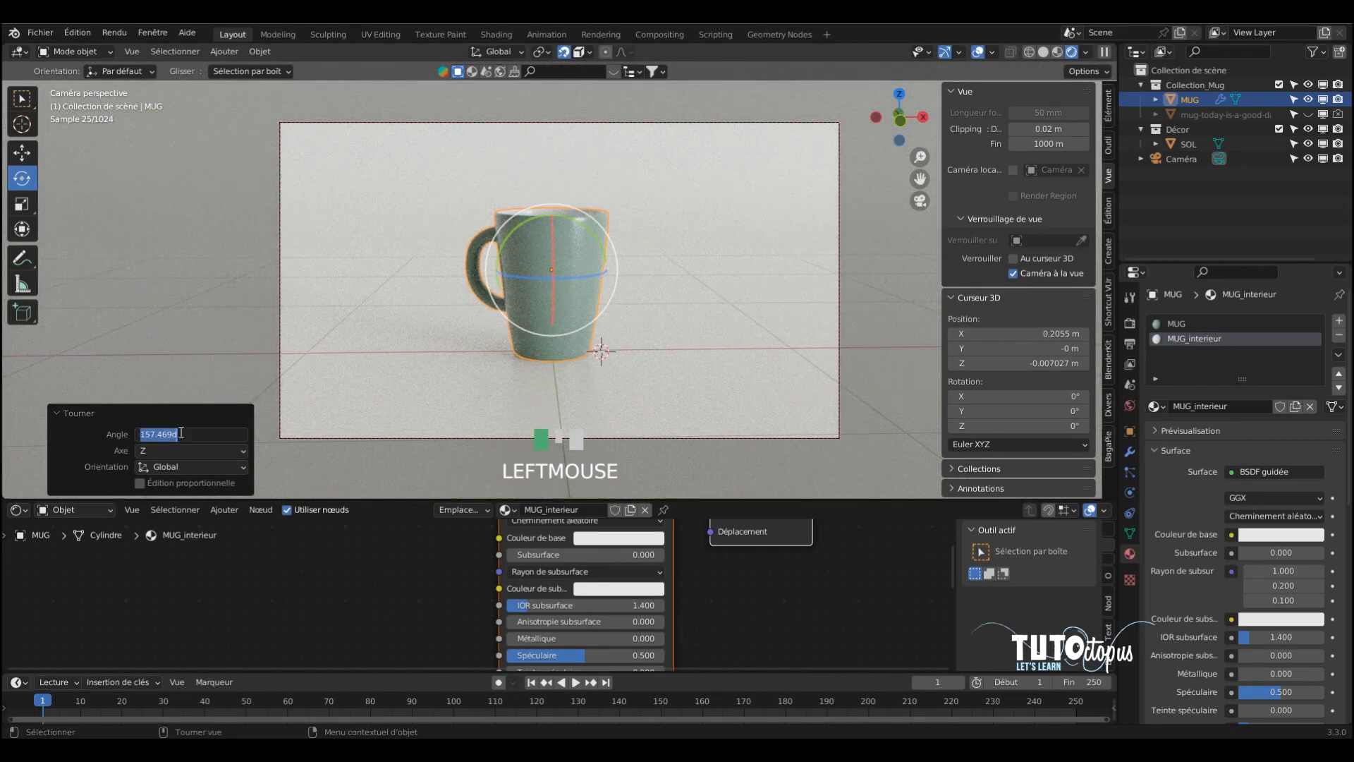
type("180")
key("Return")
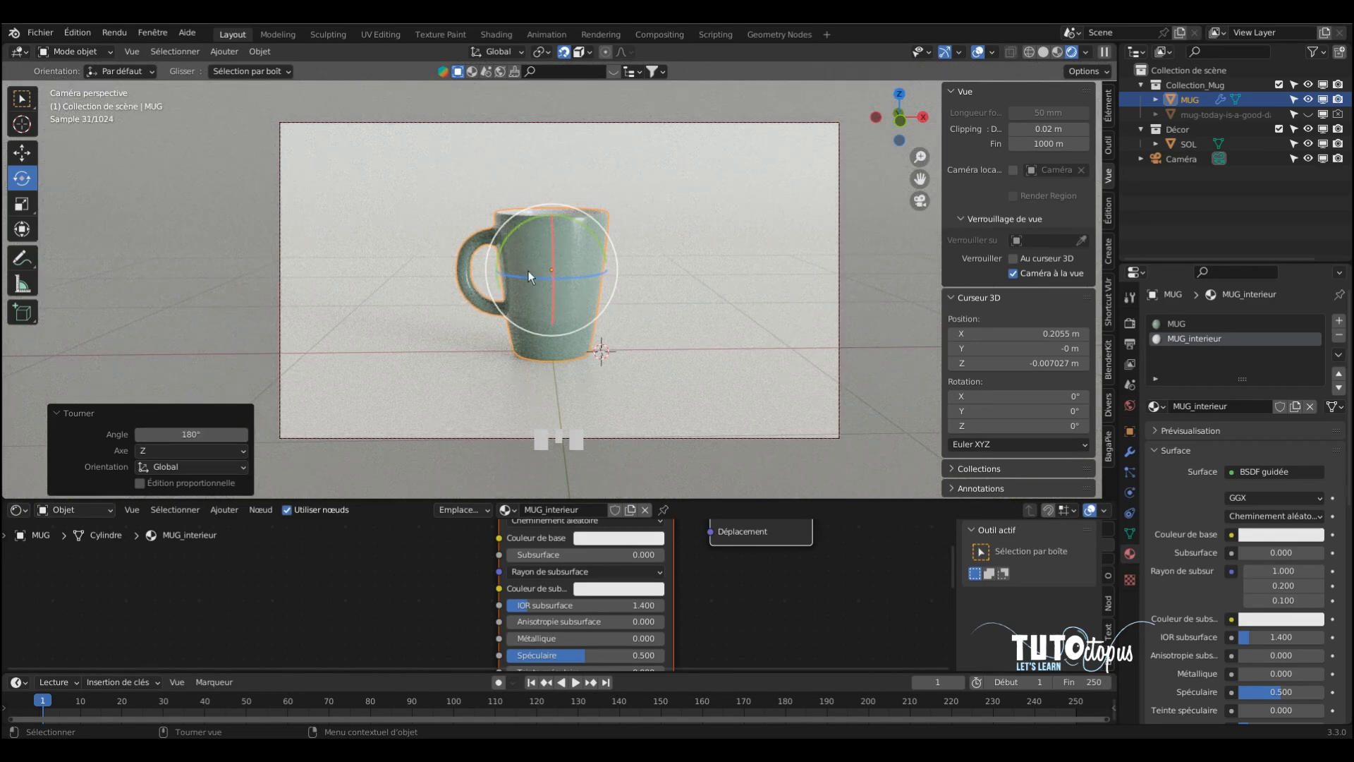
Select the SOL backdrop and enable Render Region in the scene's output settings.
left_click(789, 304)
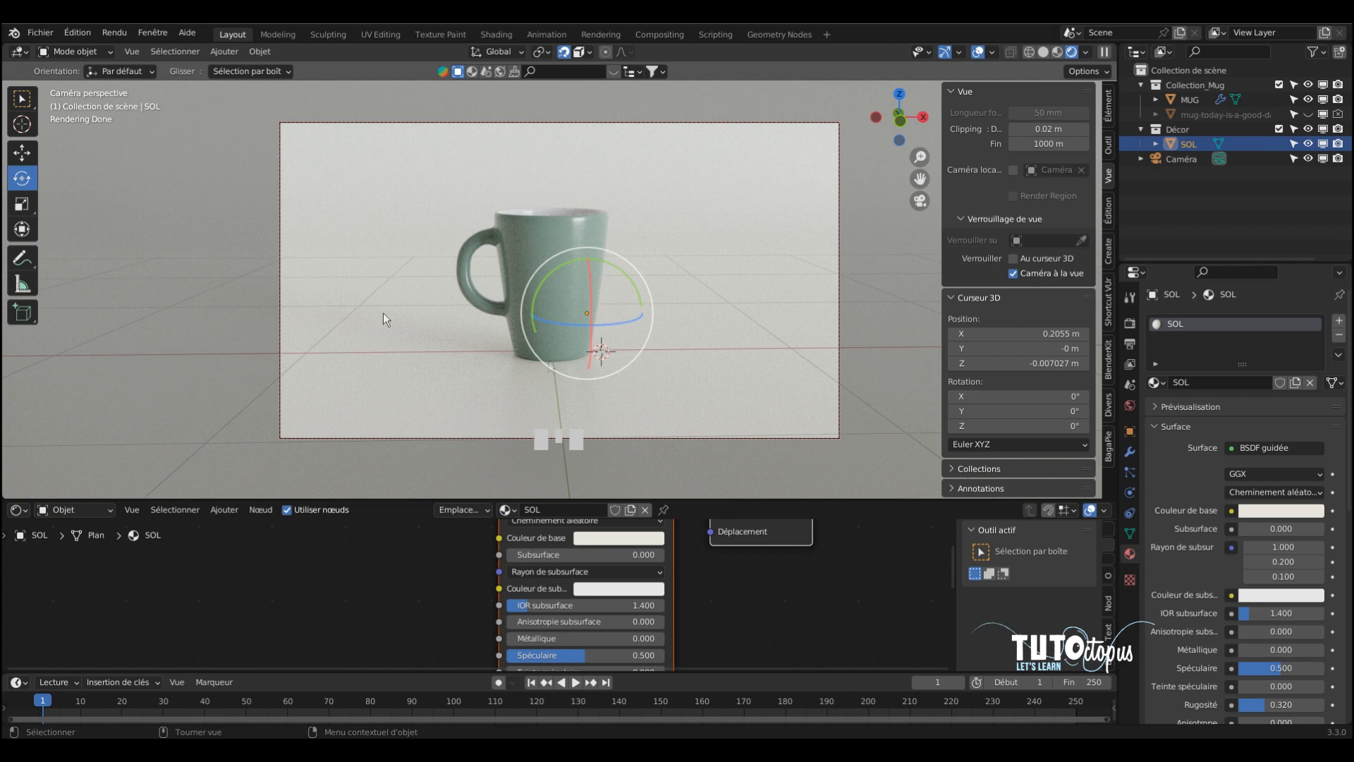
left_click(1129, 324)
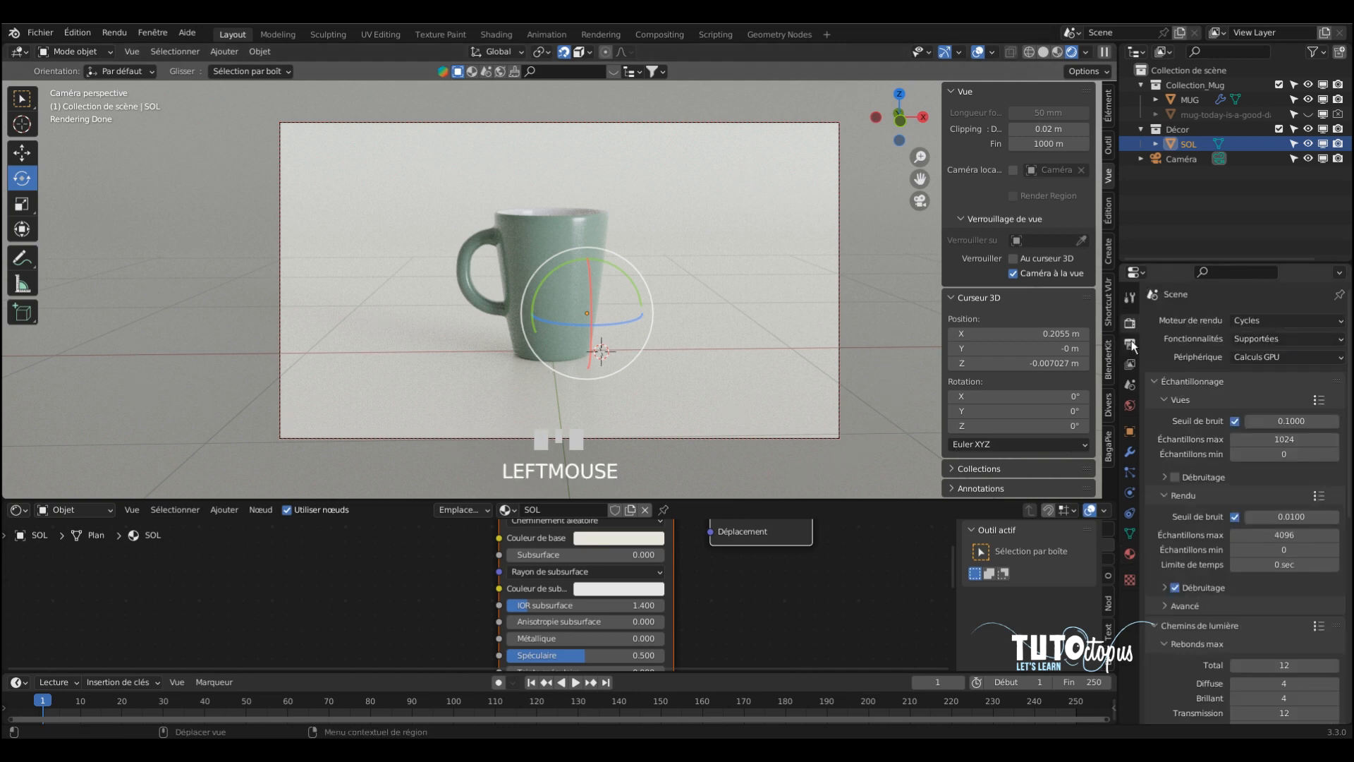
left_click(1129, 346)
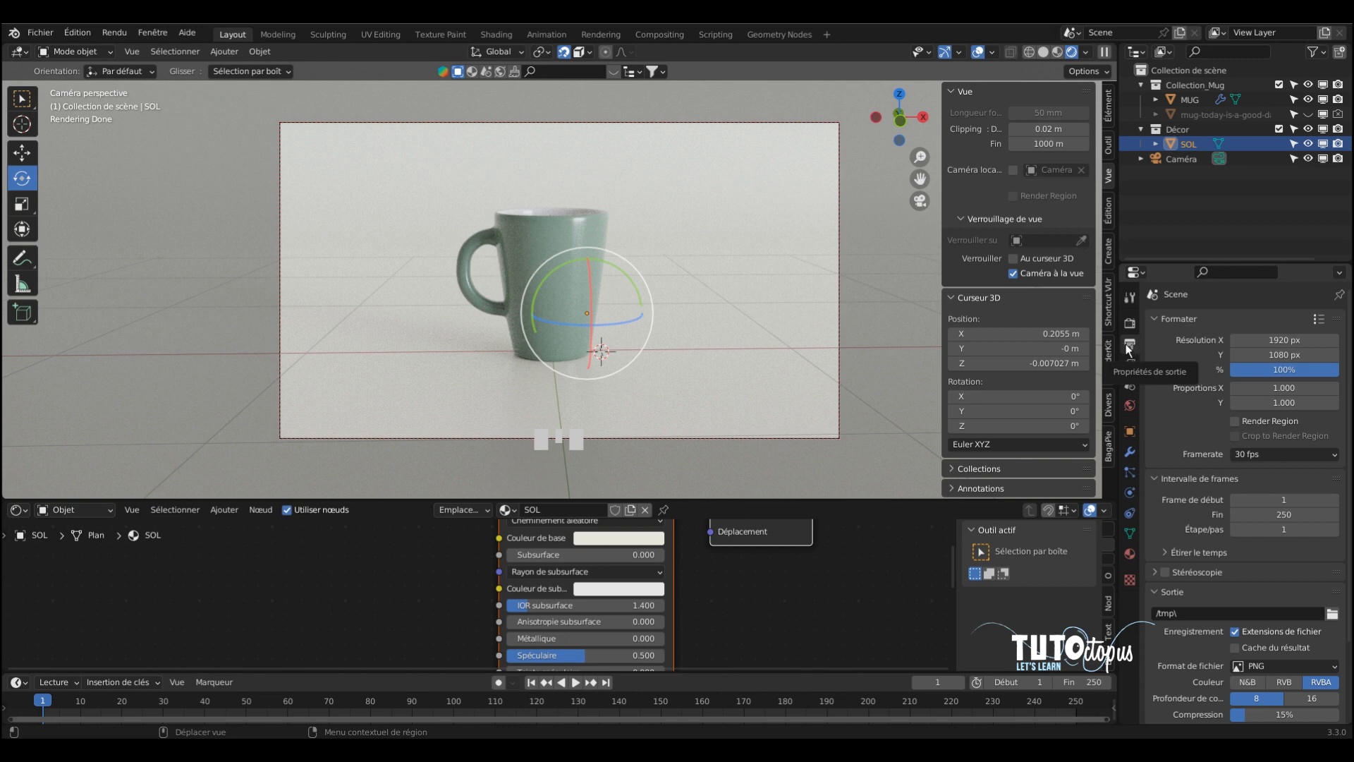
left_click(1249, 422)
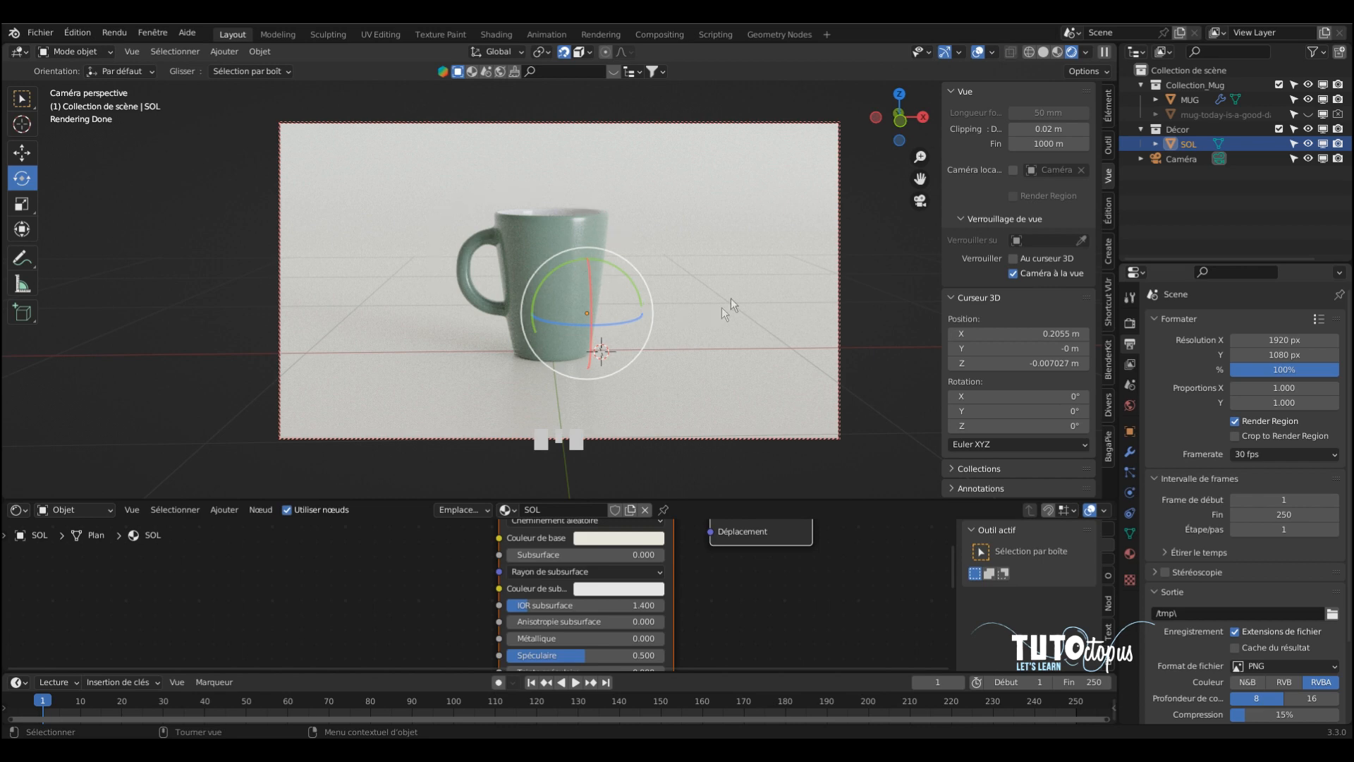
Leave the camera view to see the whole backdrop, and show the World (Monde) nodes in an enlarged shader editor.
key("KP_0")
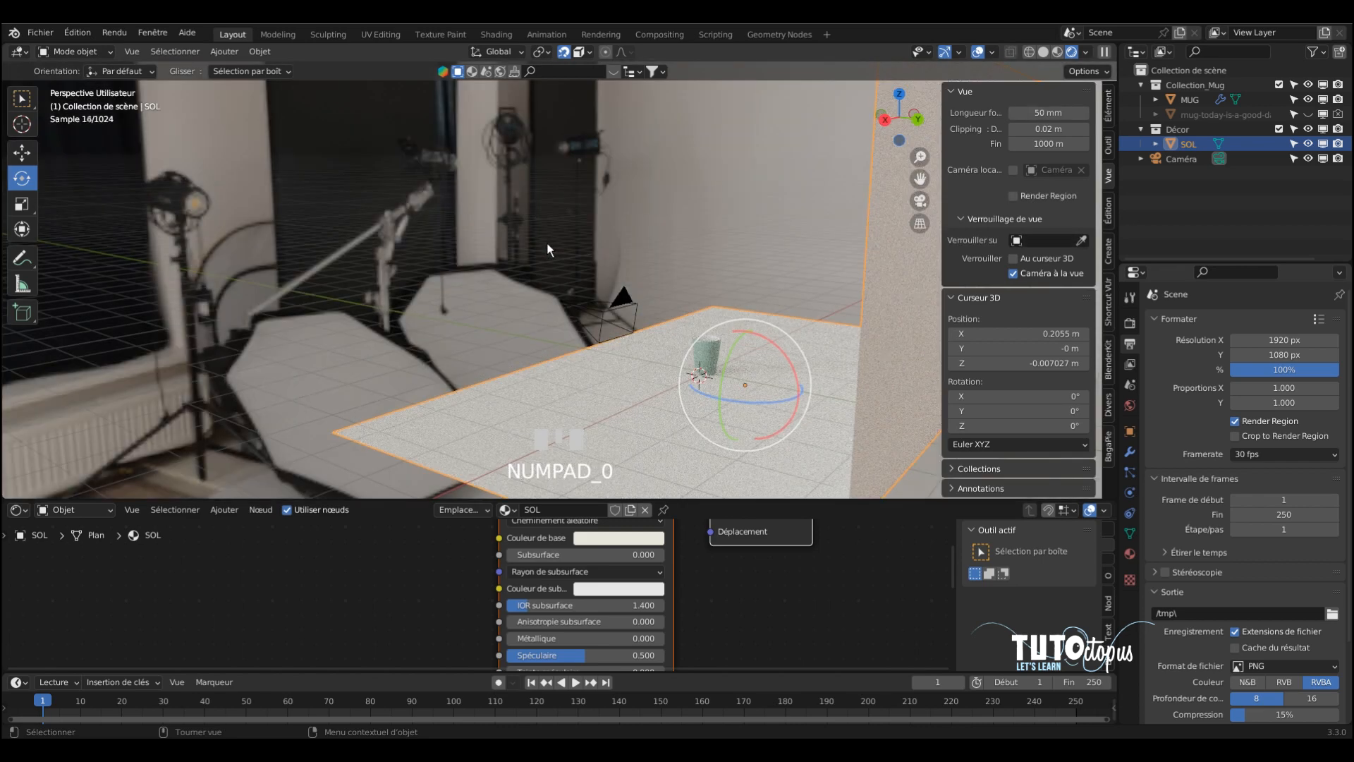
scroll(547, 243, "down", 2)
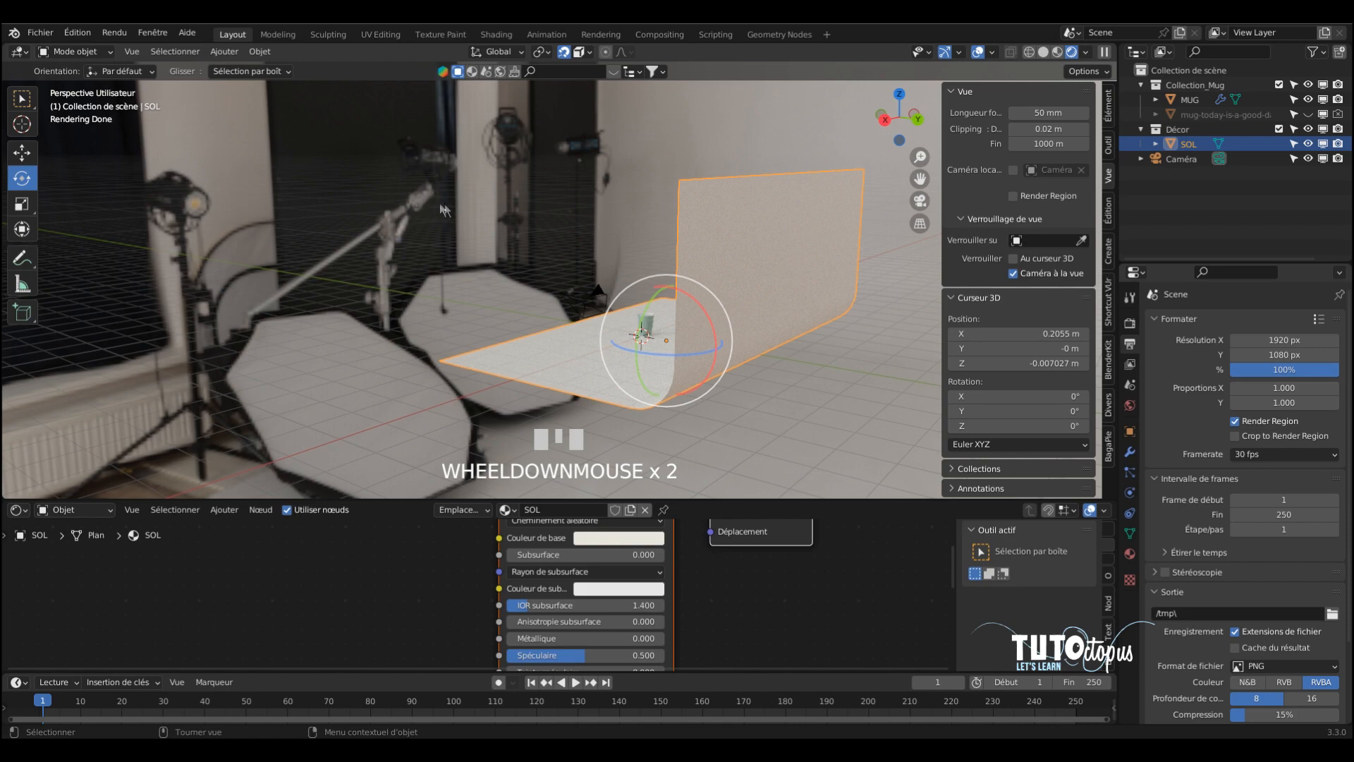
middle_click_drag(497, 222, 706, 238)
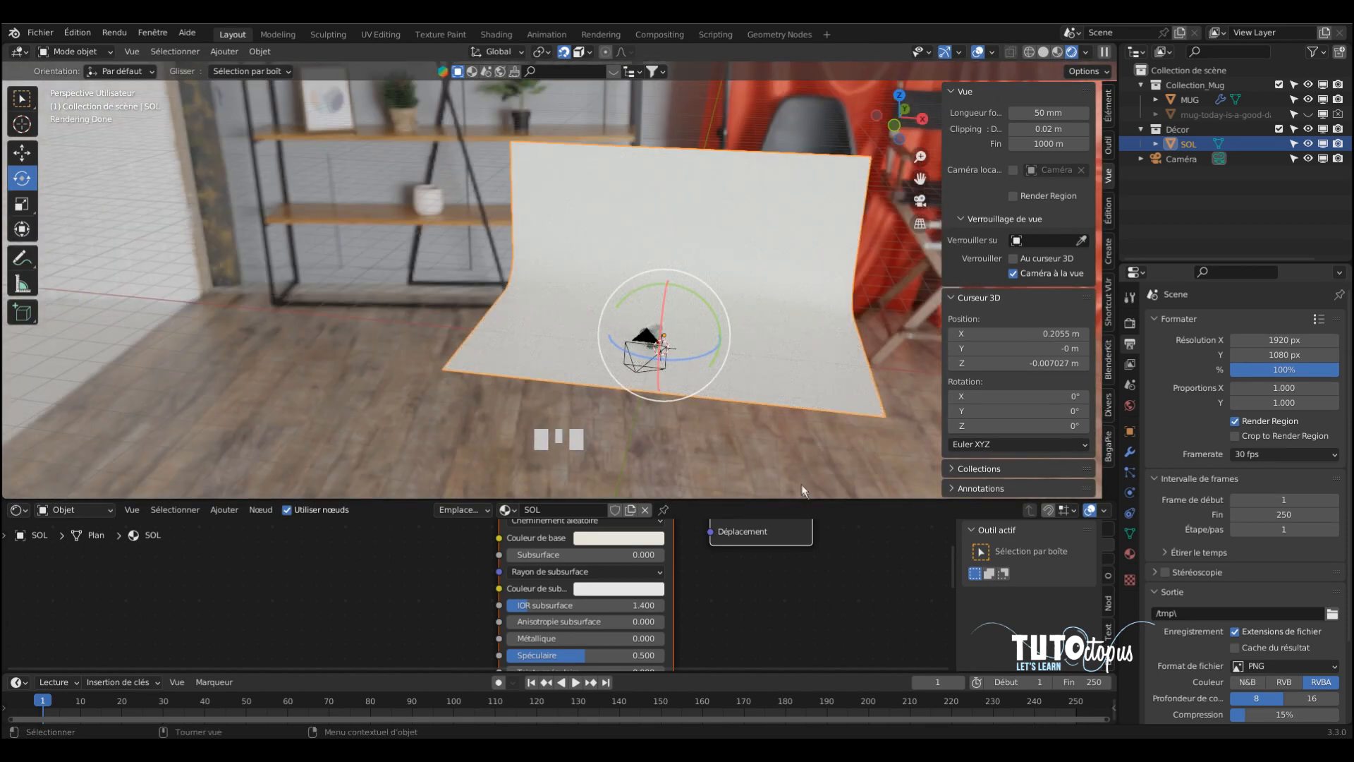
left_click_drag(809, 499, 801, 399)
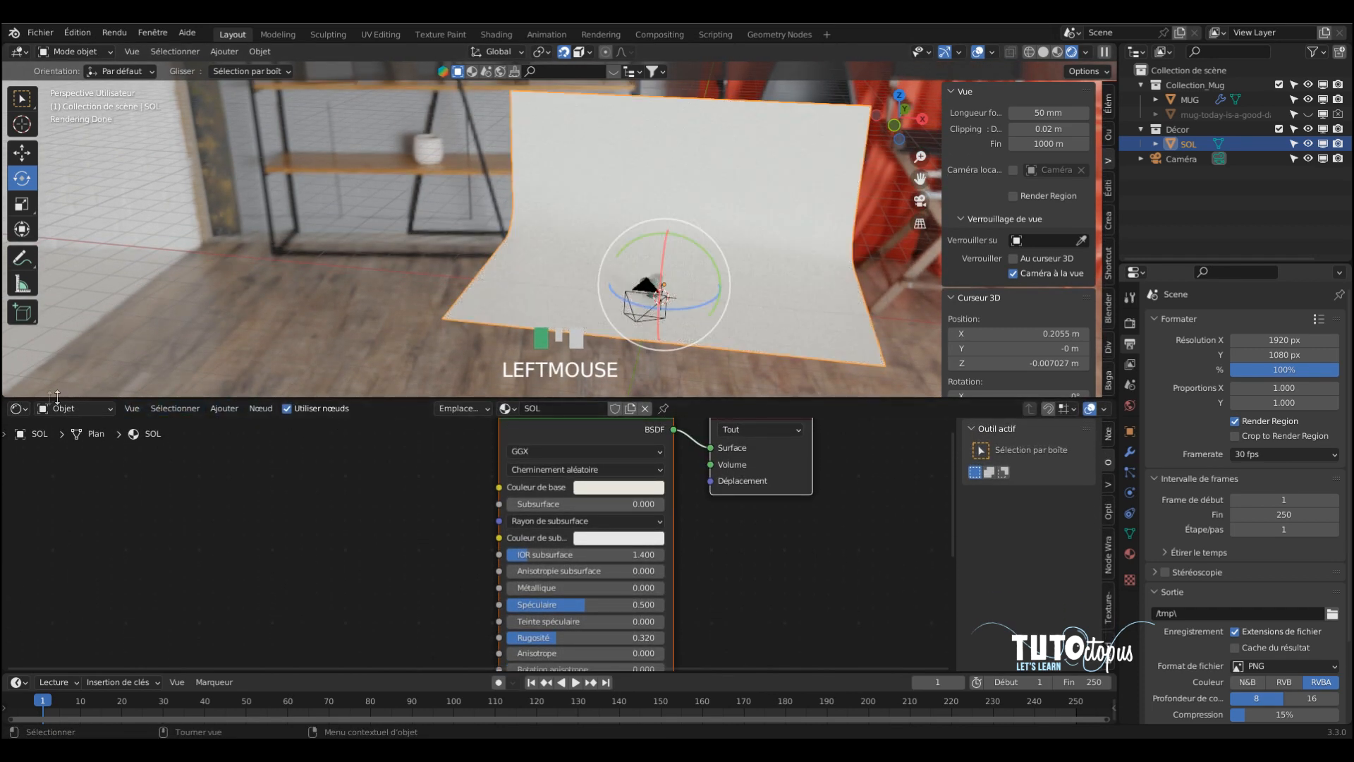
left_click(76, 408)
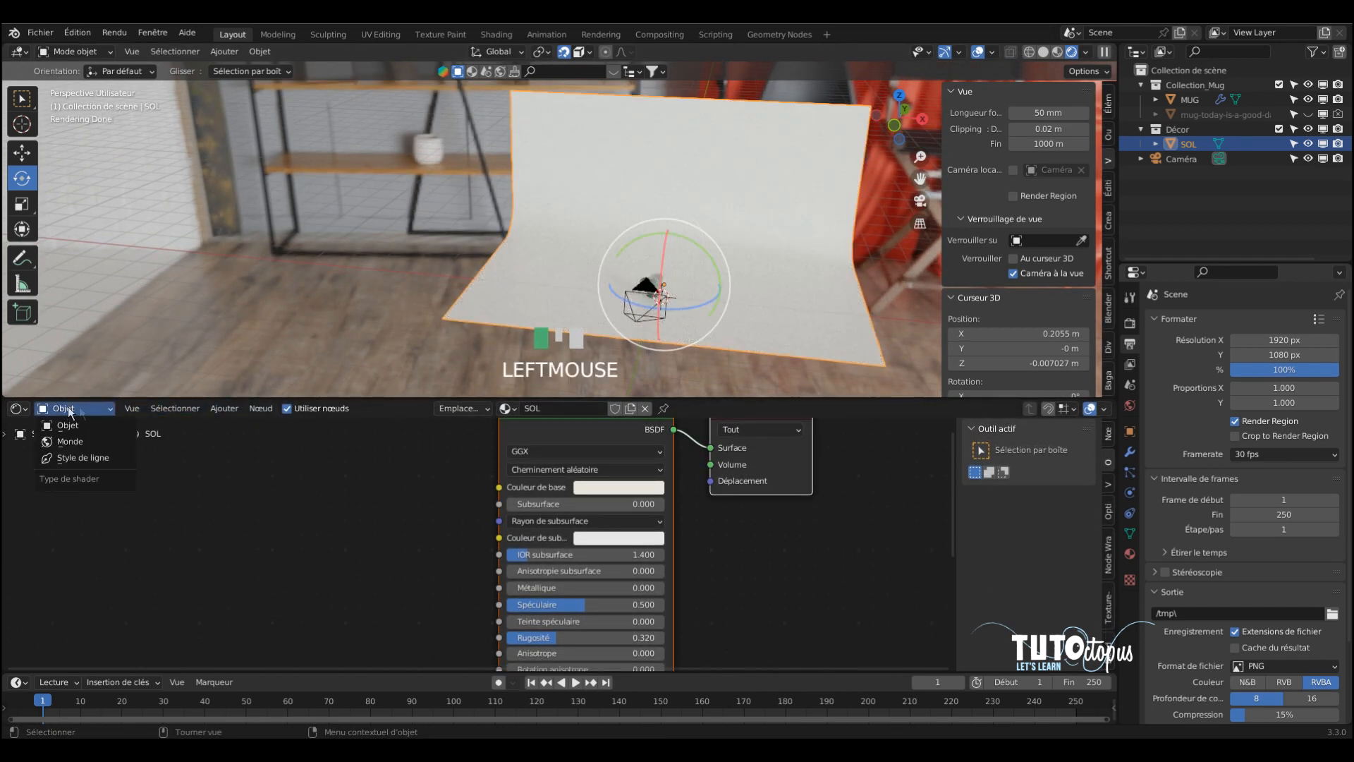
left_click(78, 443)
middle_click_drag(688, 474, 737, 529)
left_click(723, 541)
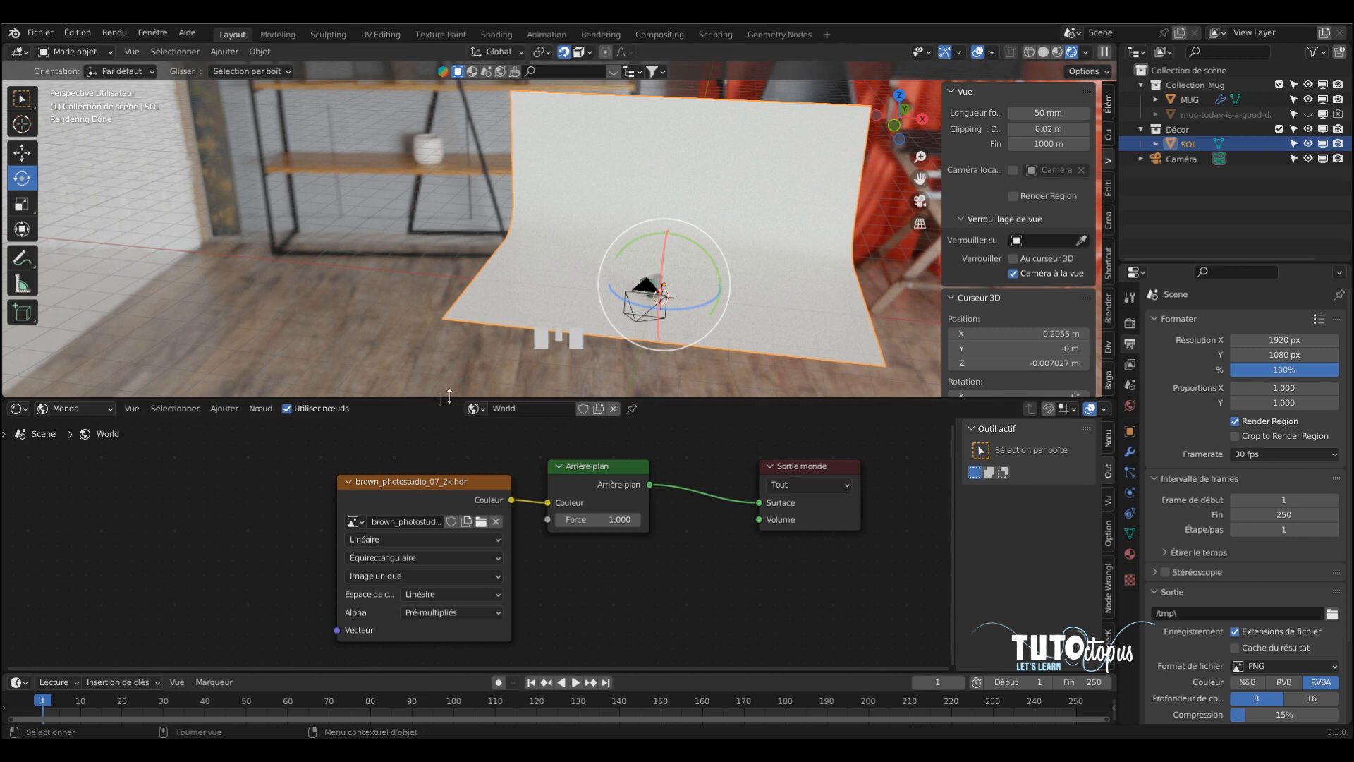
middle_click_drag(512, 450, 565, 447)
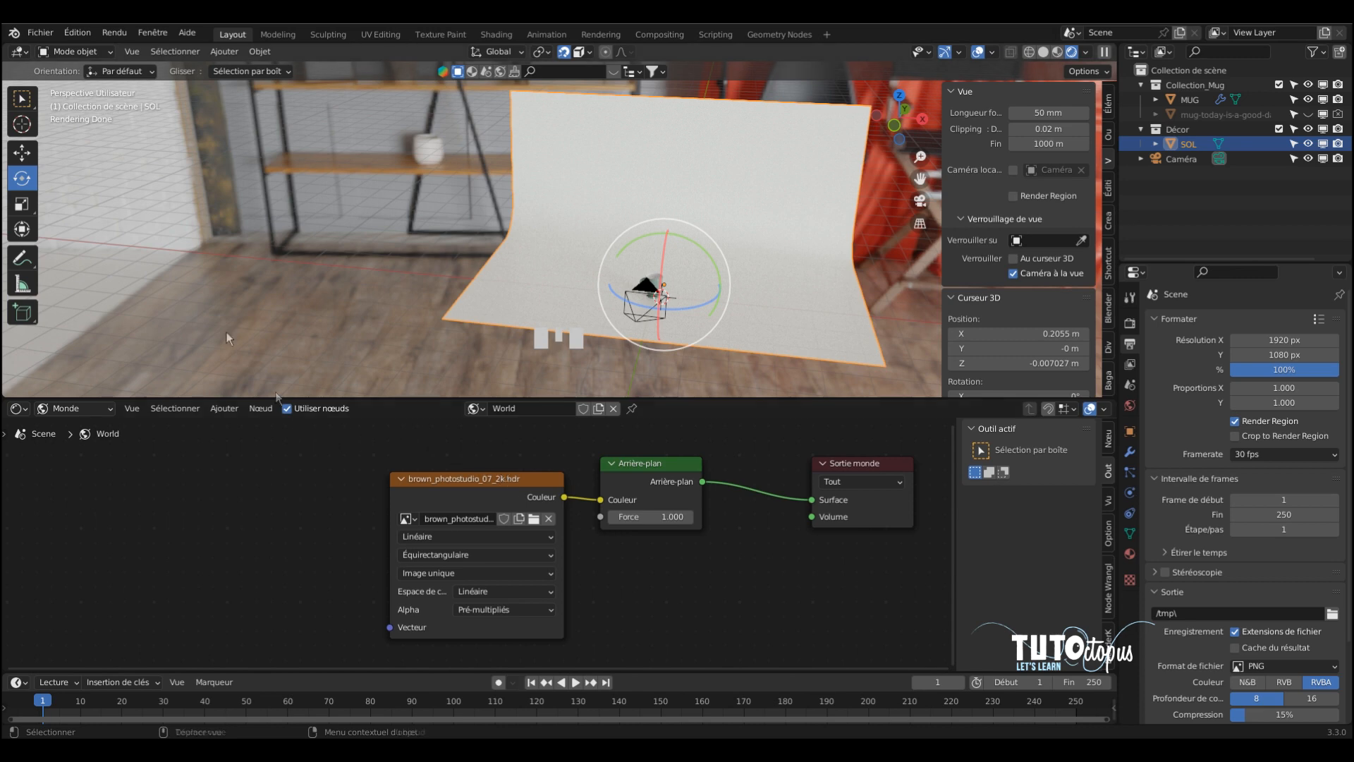
Search the add-on preferences for "node" to check whether Node Wrangler is enabled, and close the preferences.
left_click(73, 32)
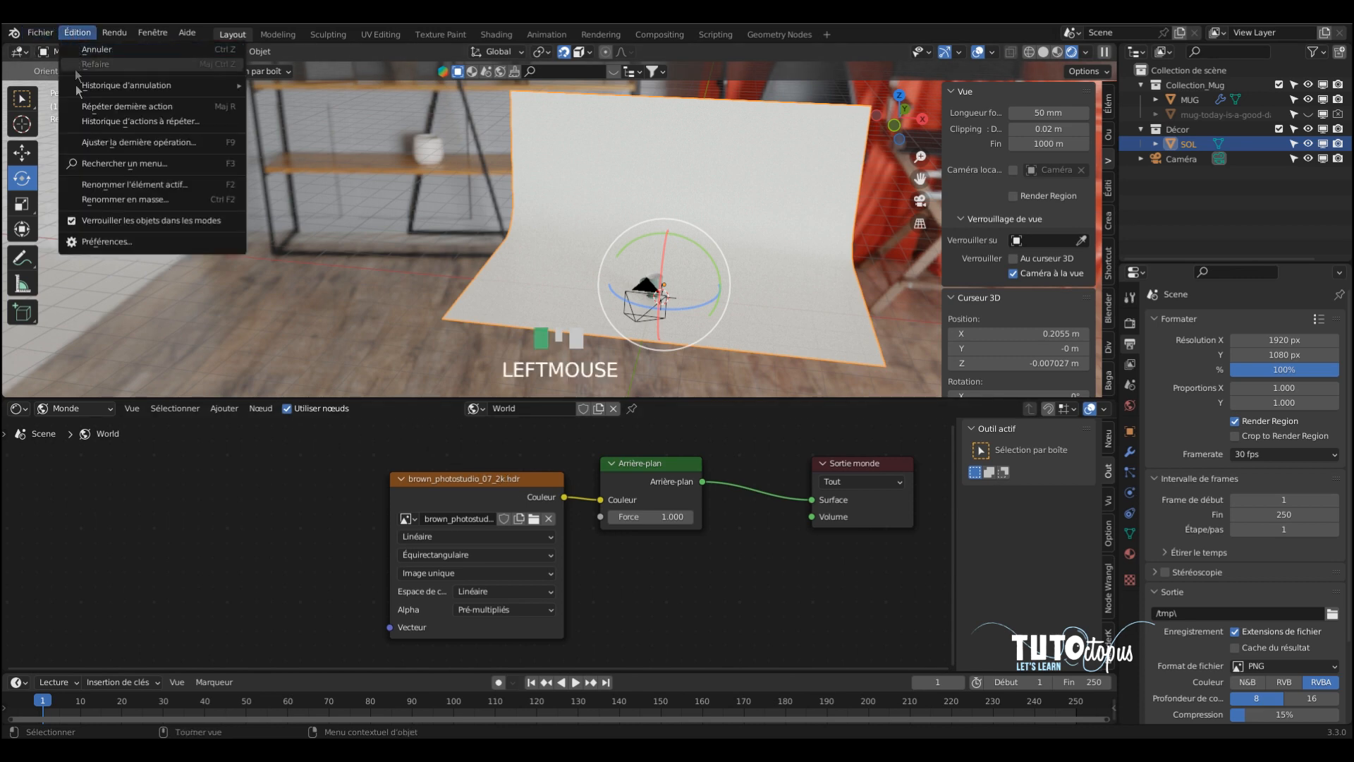
left_click(128, 239)
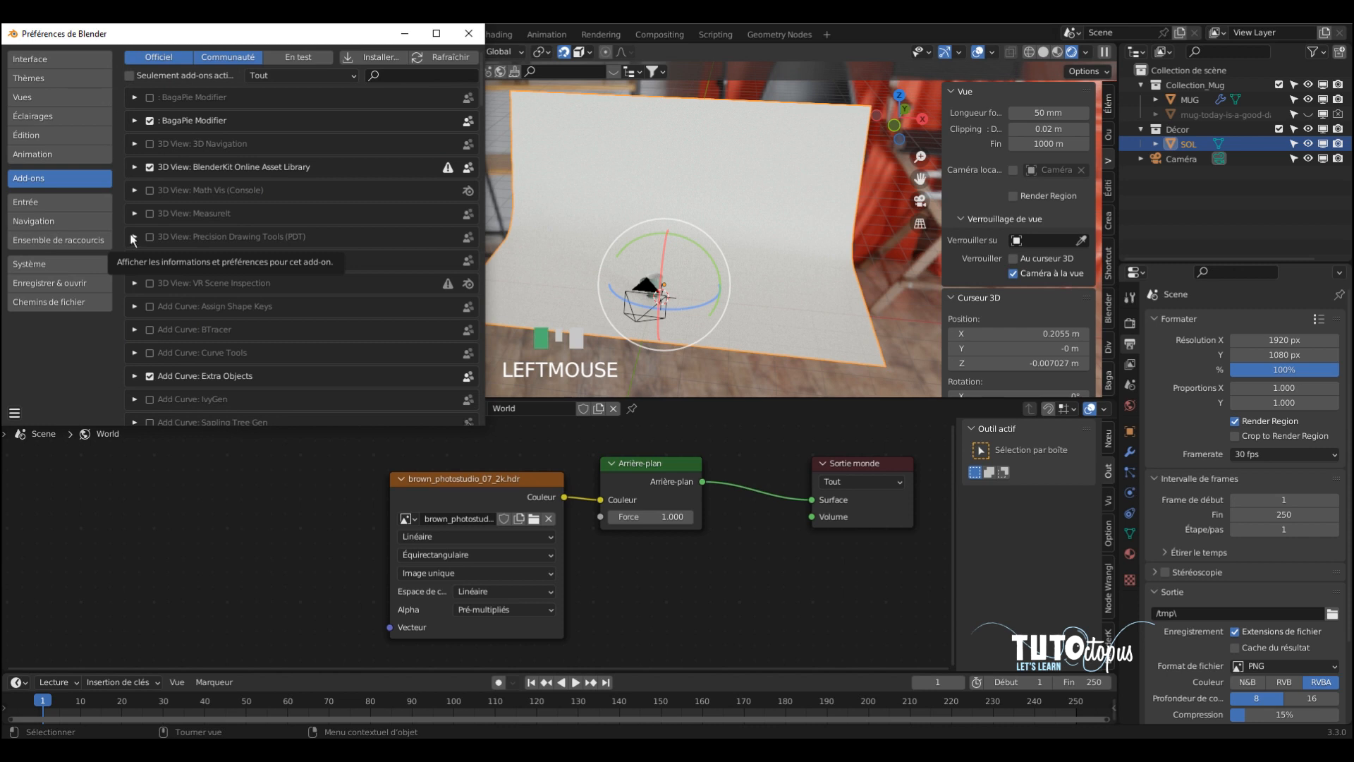
left_click(449, 74)
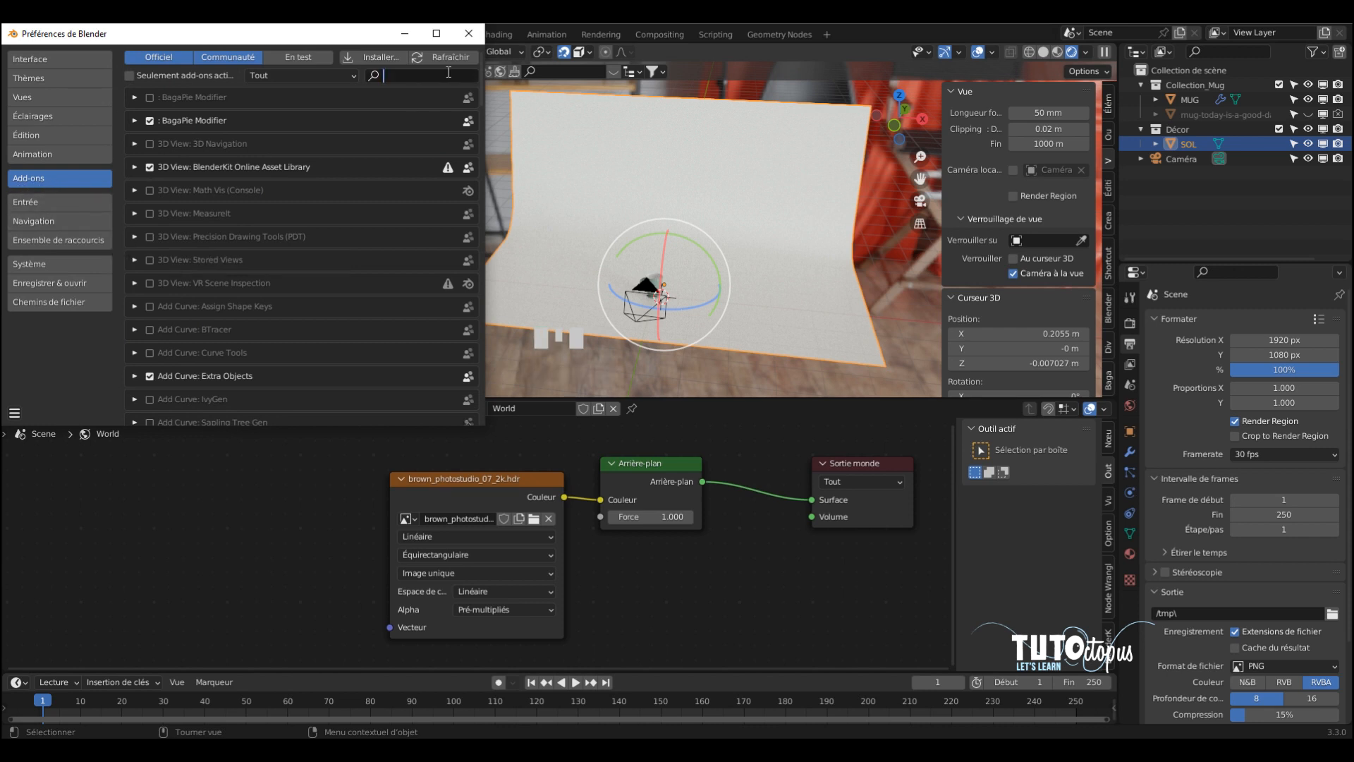
type("node")
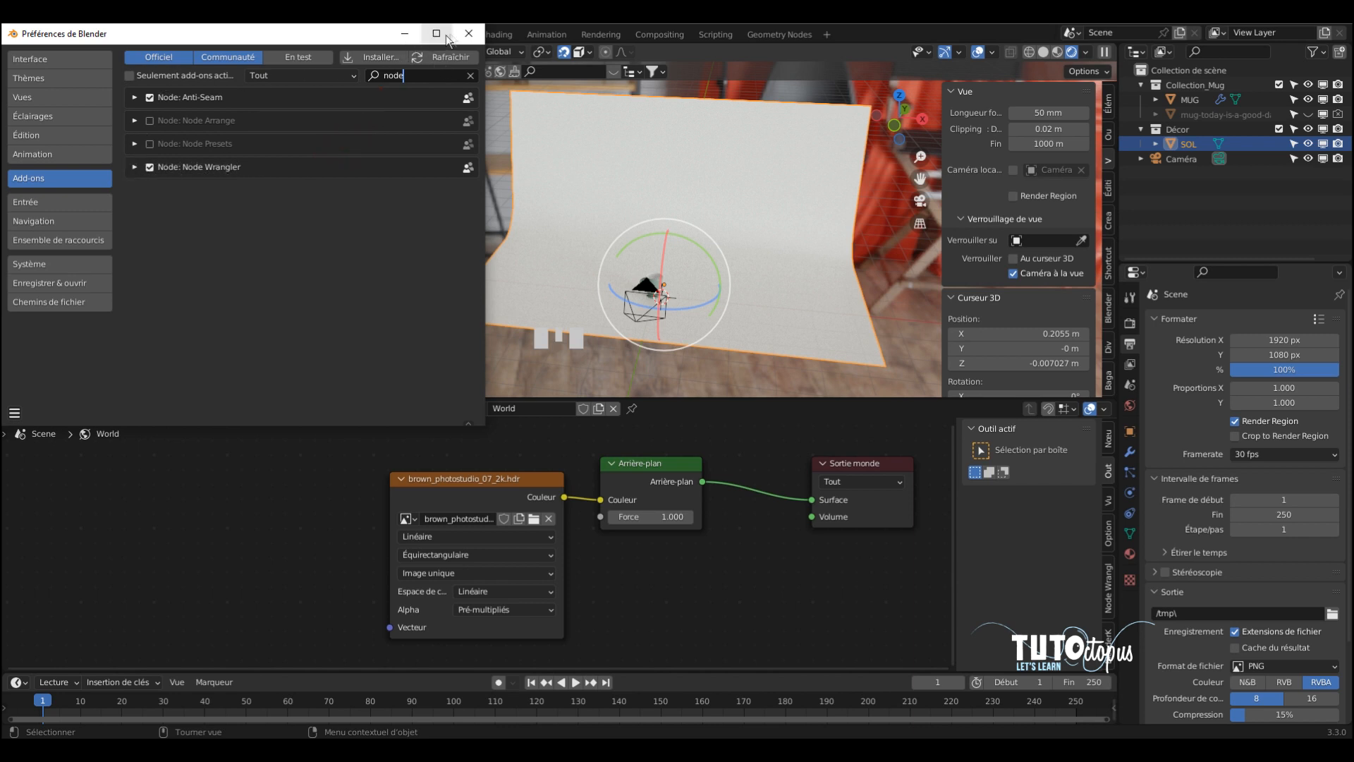
left_click(468, 33)
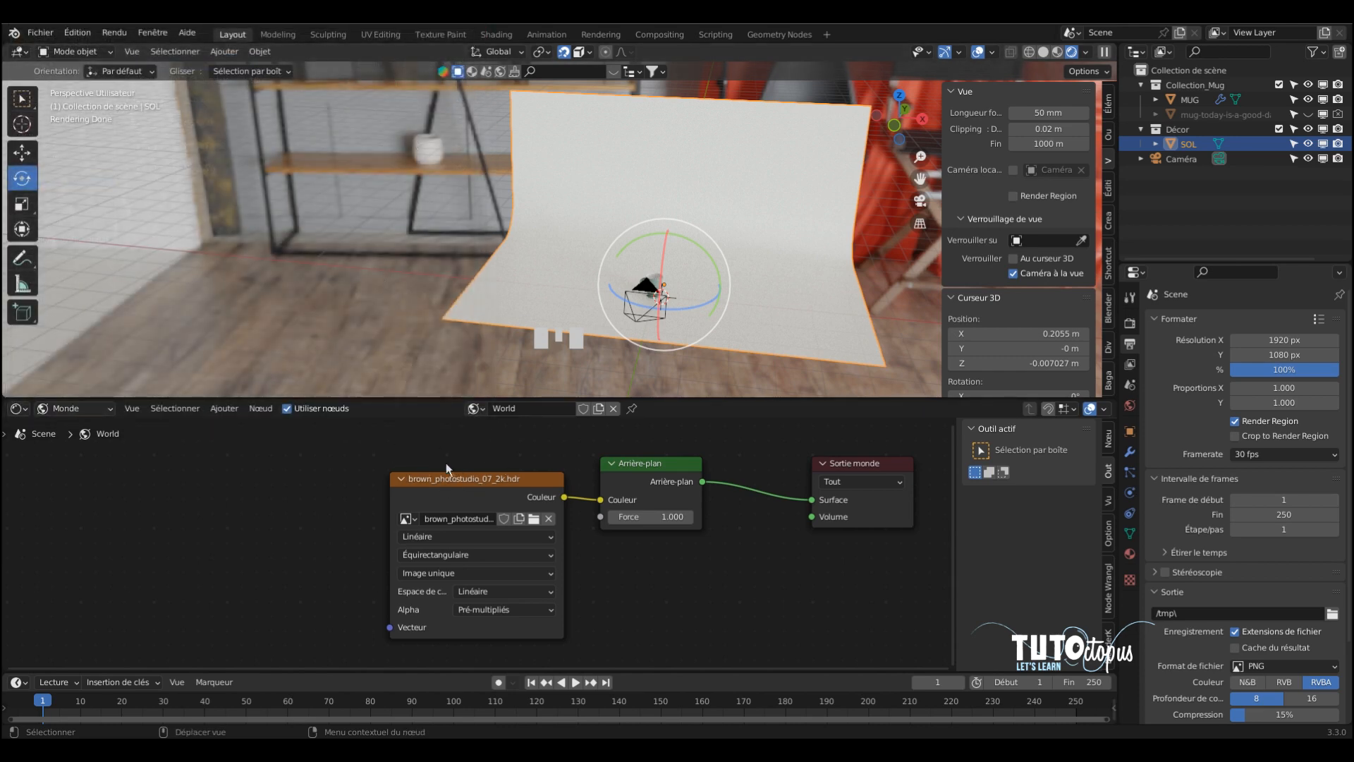
Add linked texture coordinate and Placage (mapping) nodes to the brown_photostudio_07_2k.hdr environment texture with Node Wrangler.
left_click(465, 475)
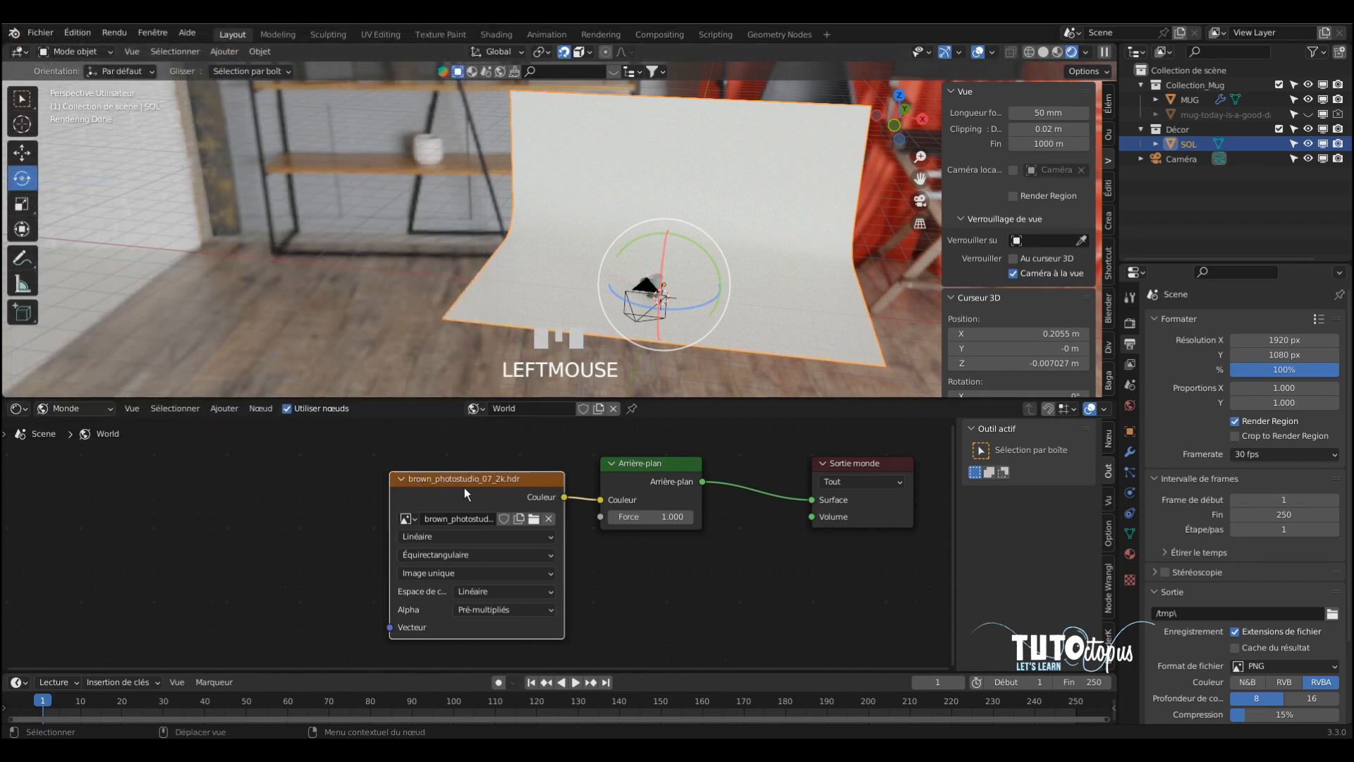
key("ctrl+t")
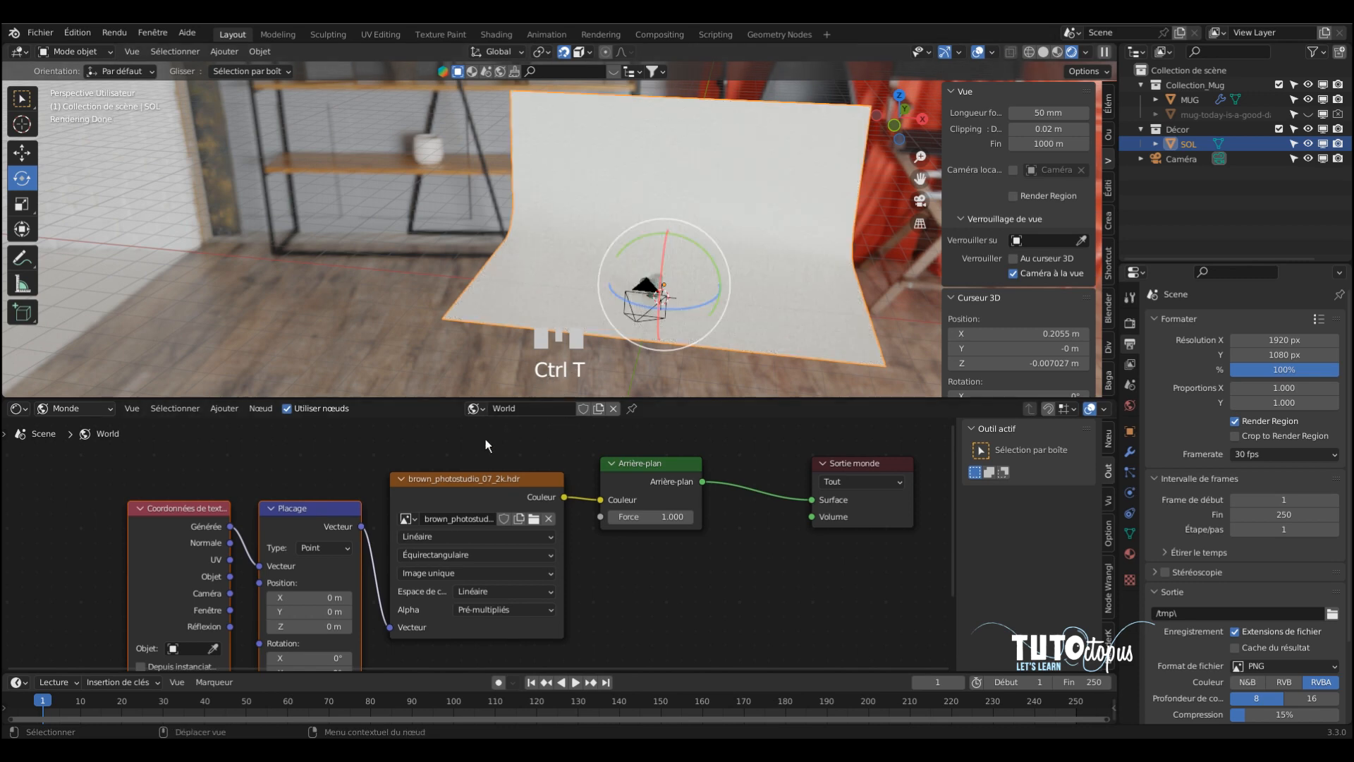
middle_click_drag(247, 500, 315, 453)
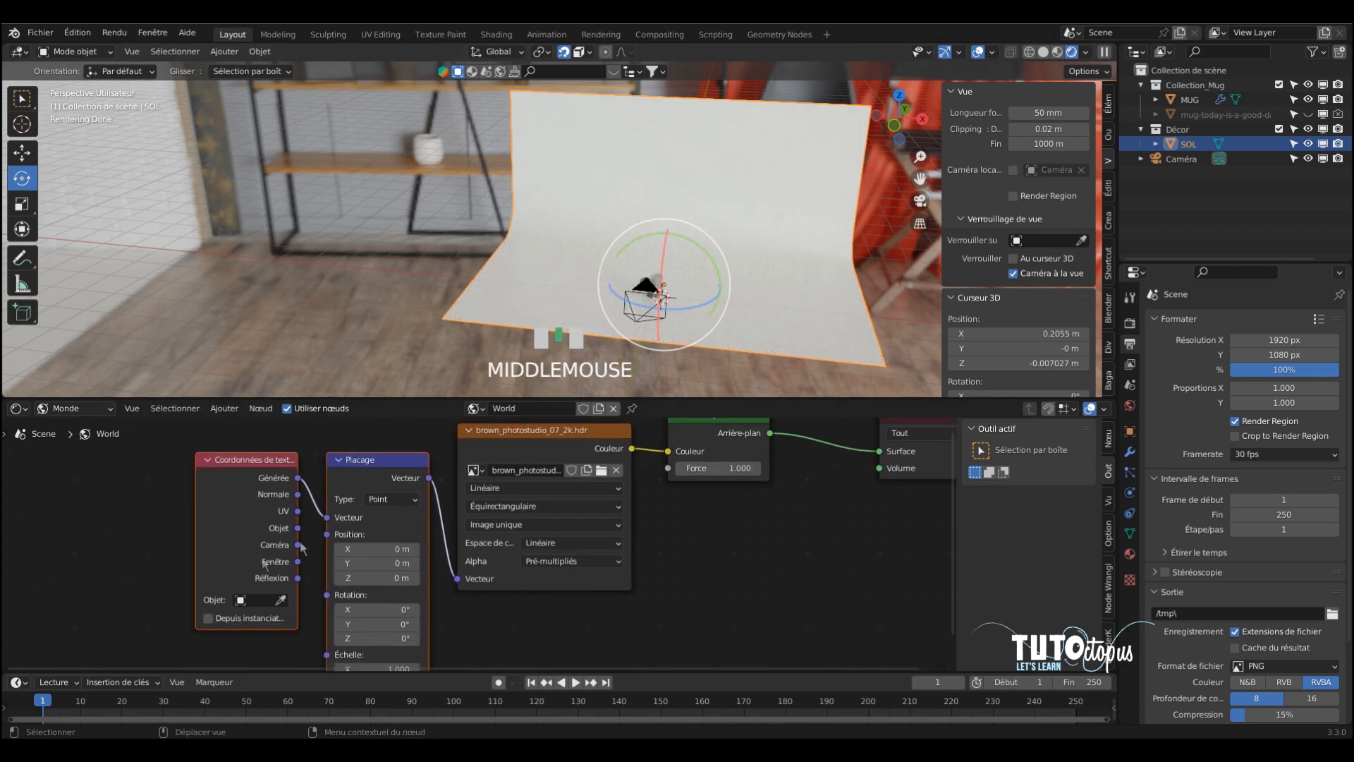
Set the Z rotation of the Placage node to 90° to turn the HDR environment.
middle_click_drag(529, 631, 546, 601)
left_click(393, 427)
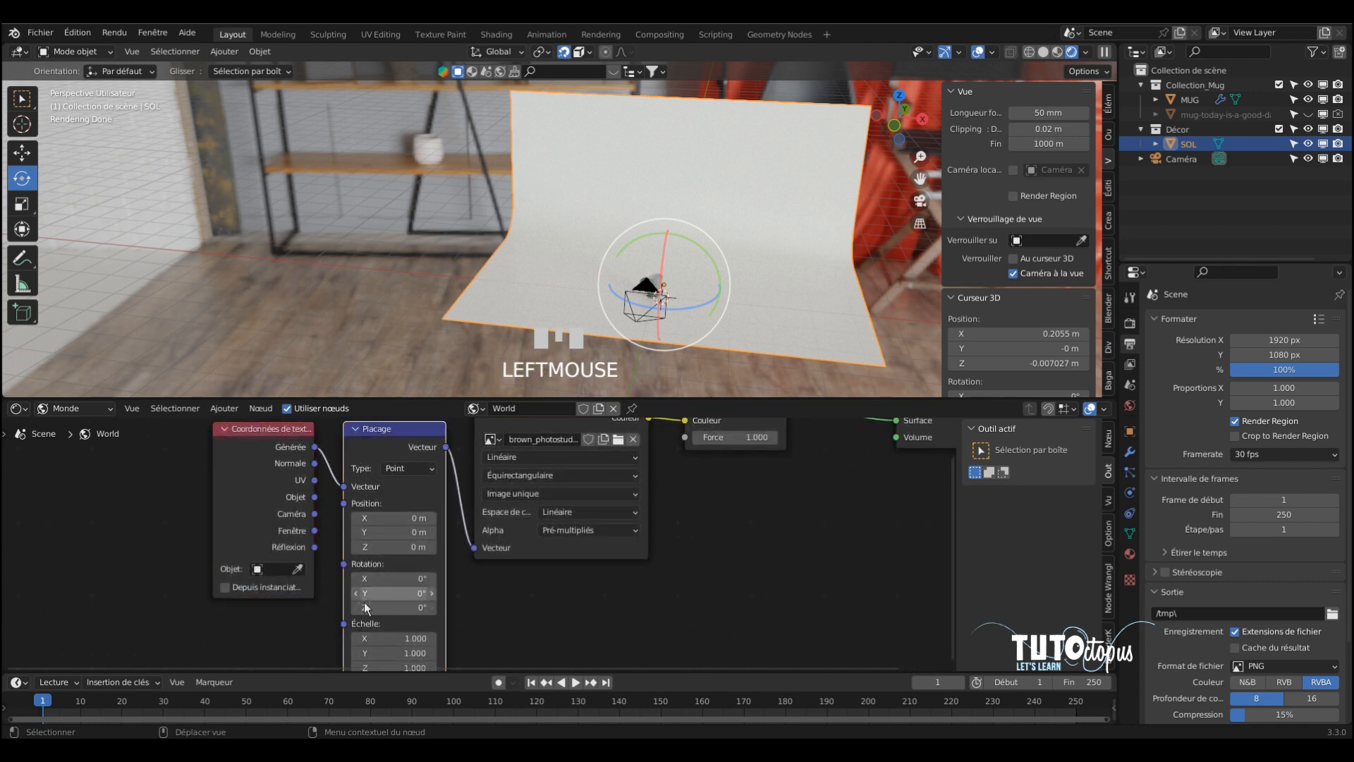
double_click(400, 605)
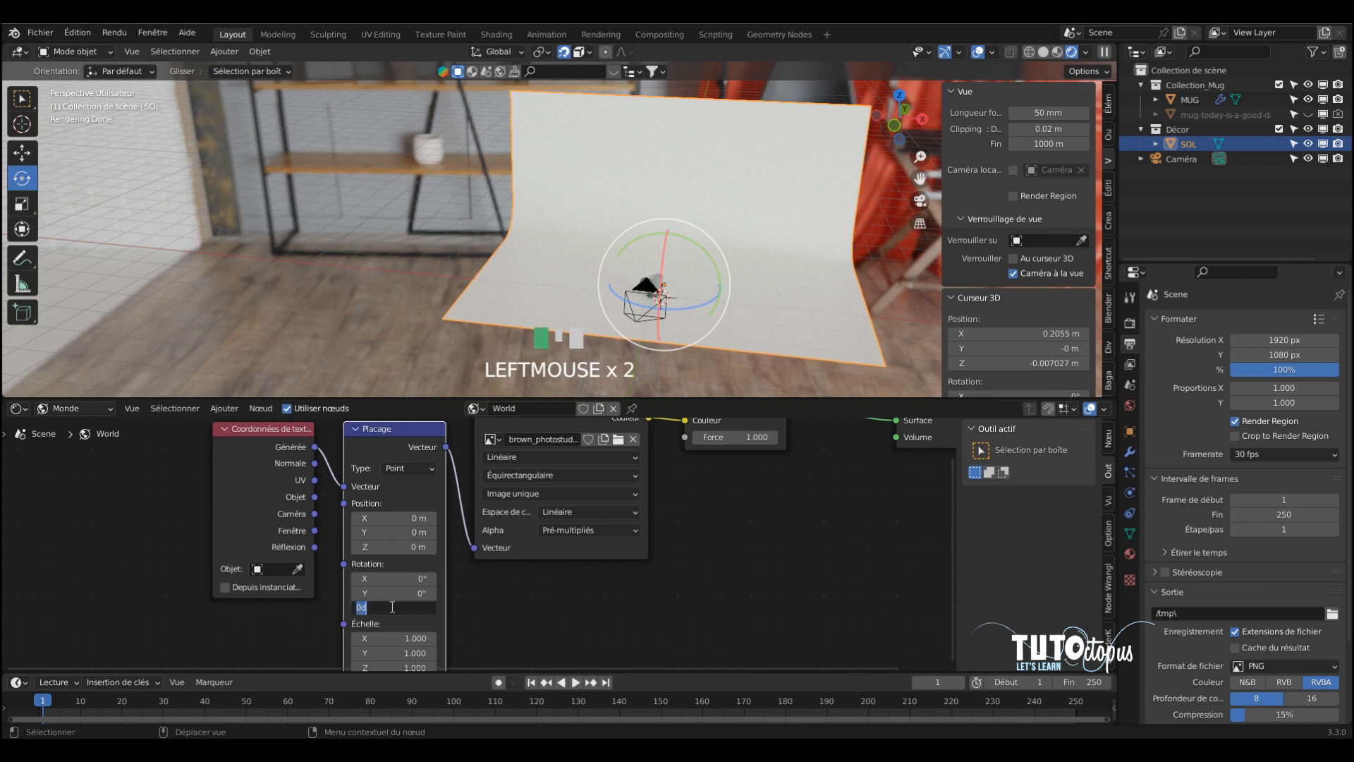
left_click(392, 607)
left_click_drag(373, 607, 349, 607)
type("9")
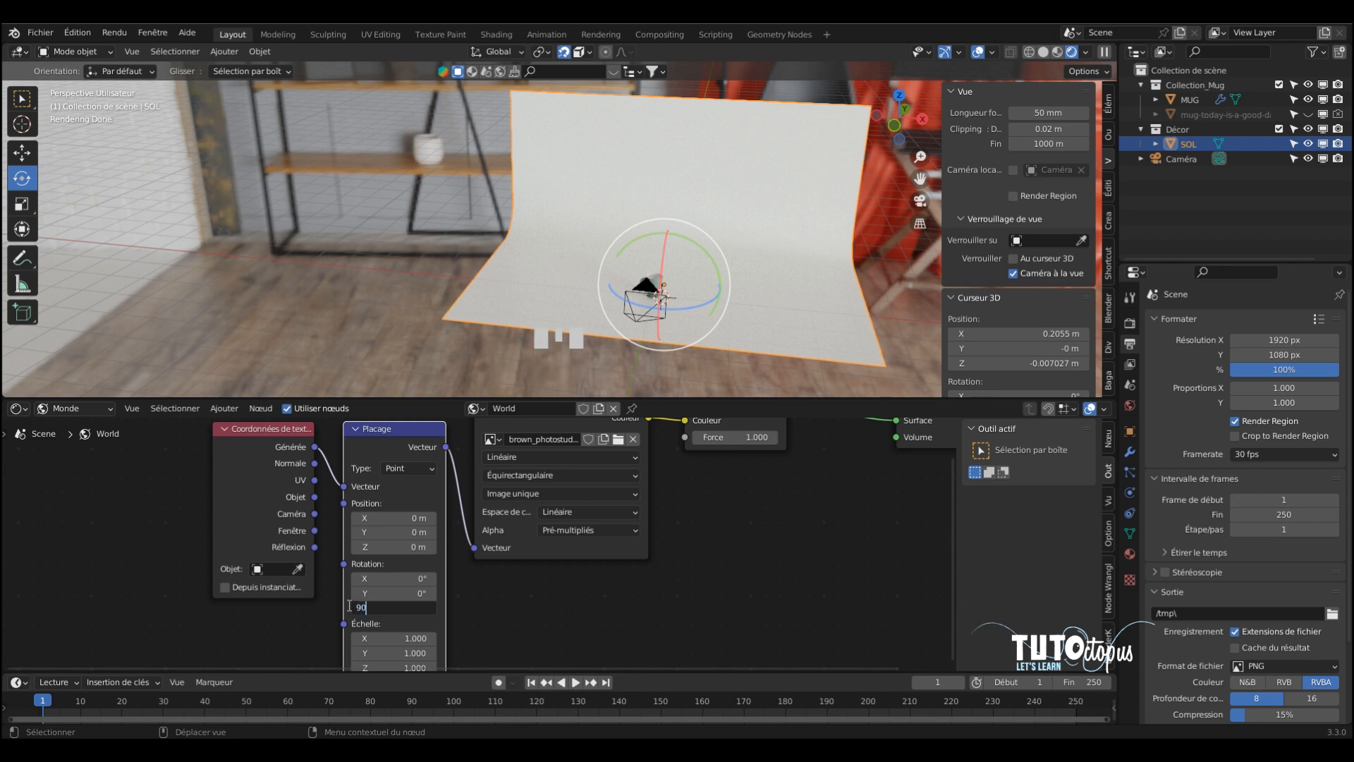
type("0")
key("Return")
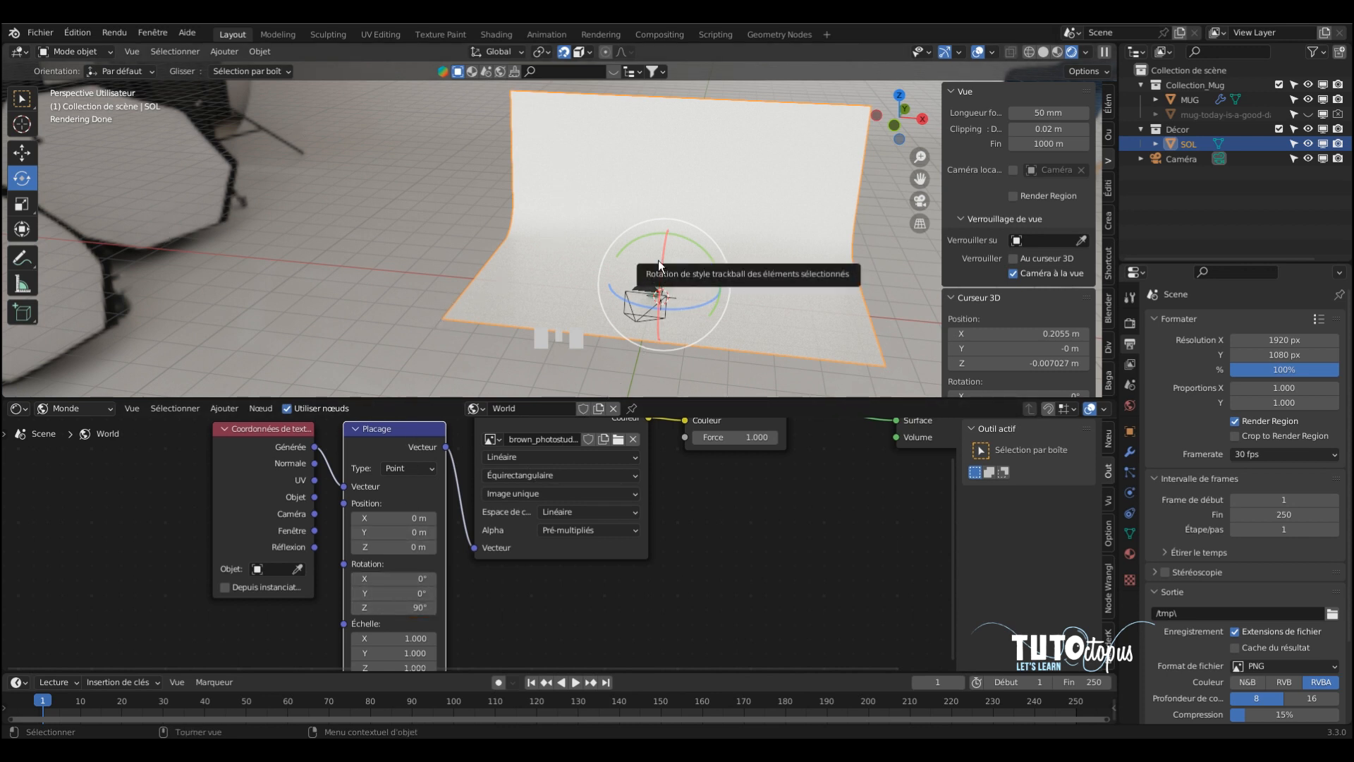
Look through the camera in a taller viewport, try HDR mapping Z rotations of 120° and 145°, and settle on 160°.
key("KP_0")
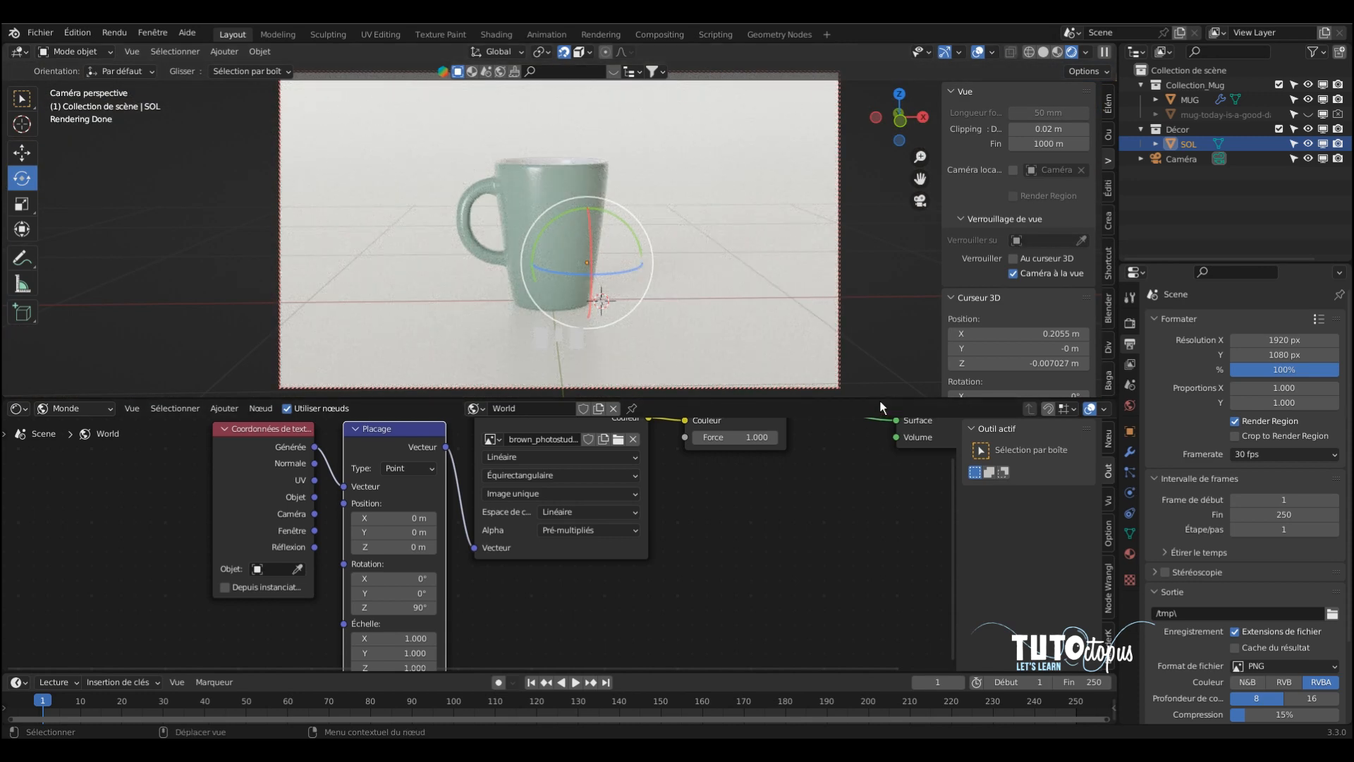
left_click_drag(880, 404, 880, 441)
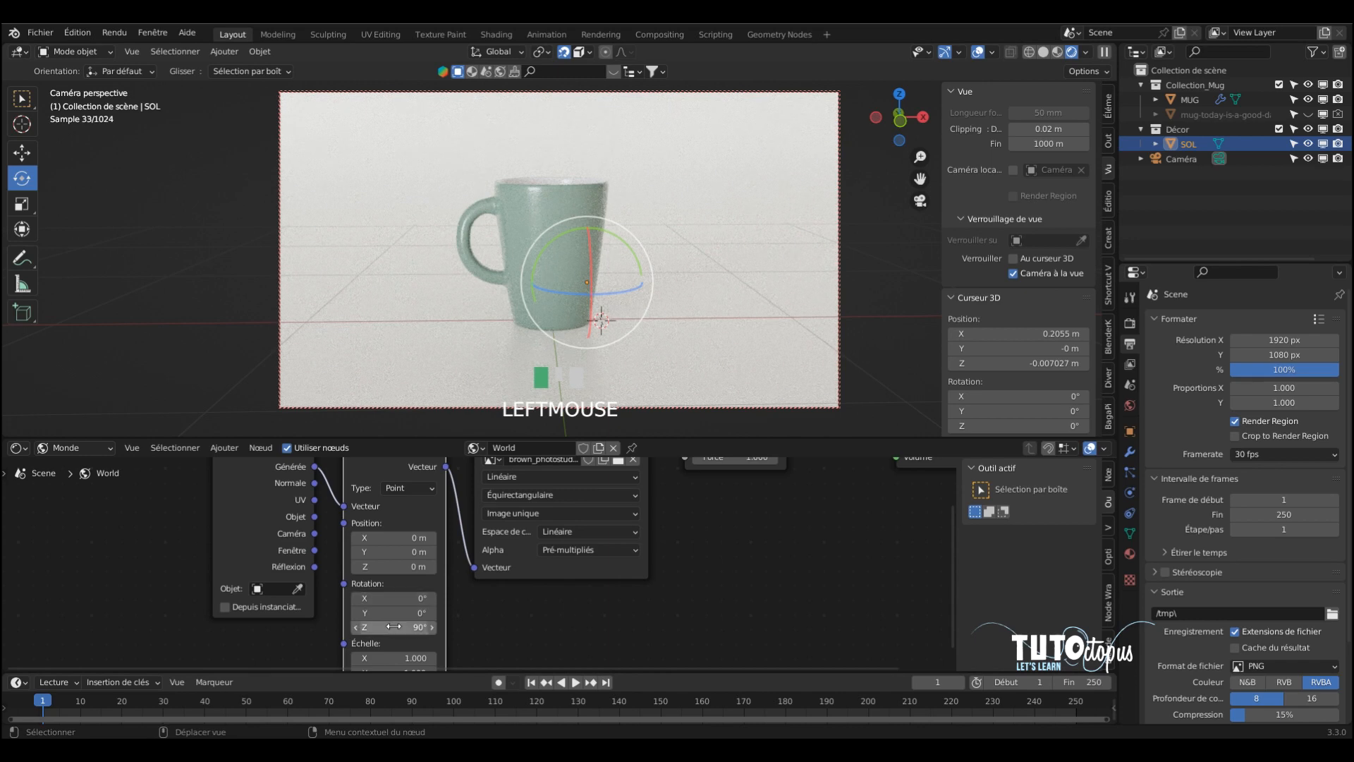
double_click(394, 626)
type("120")
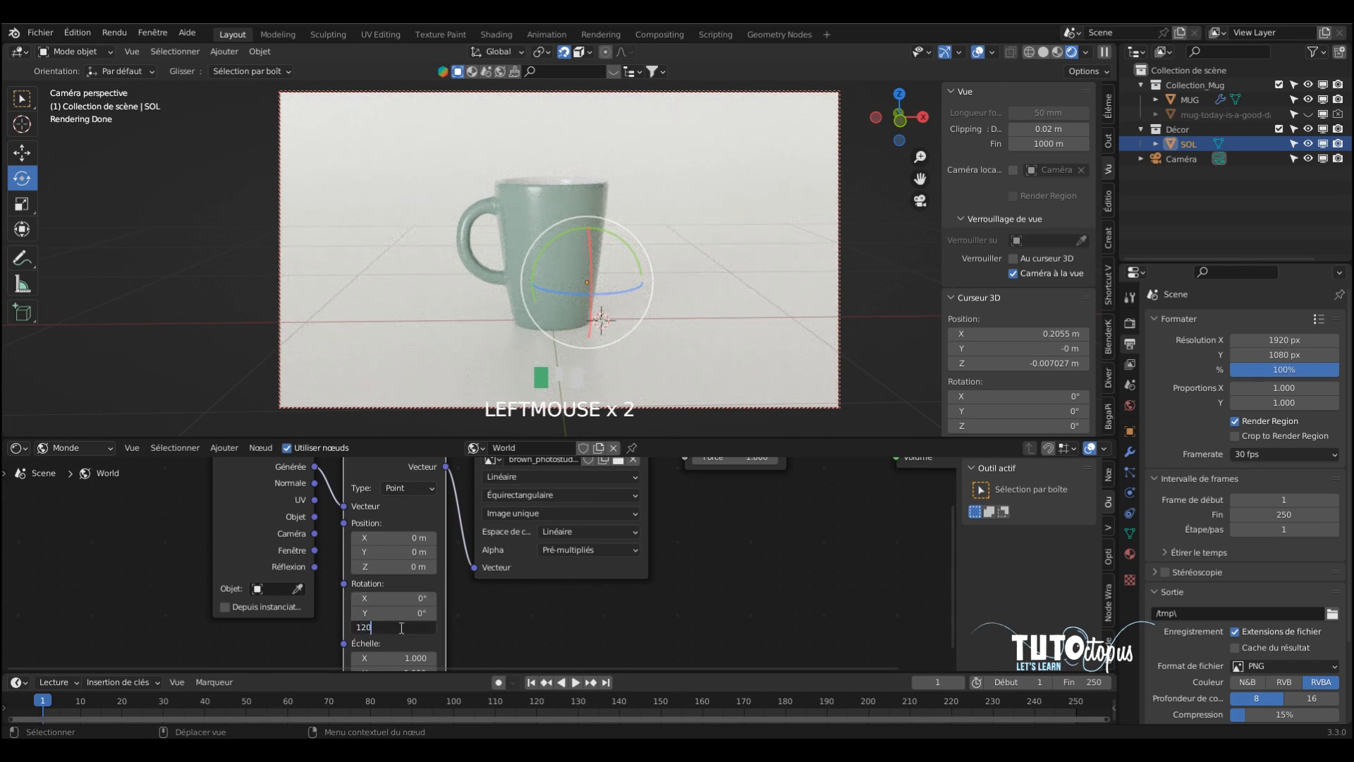
key("Return")
left_click(401, 628)
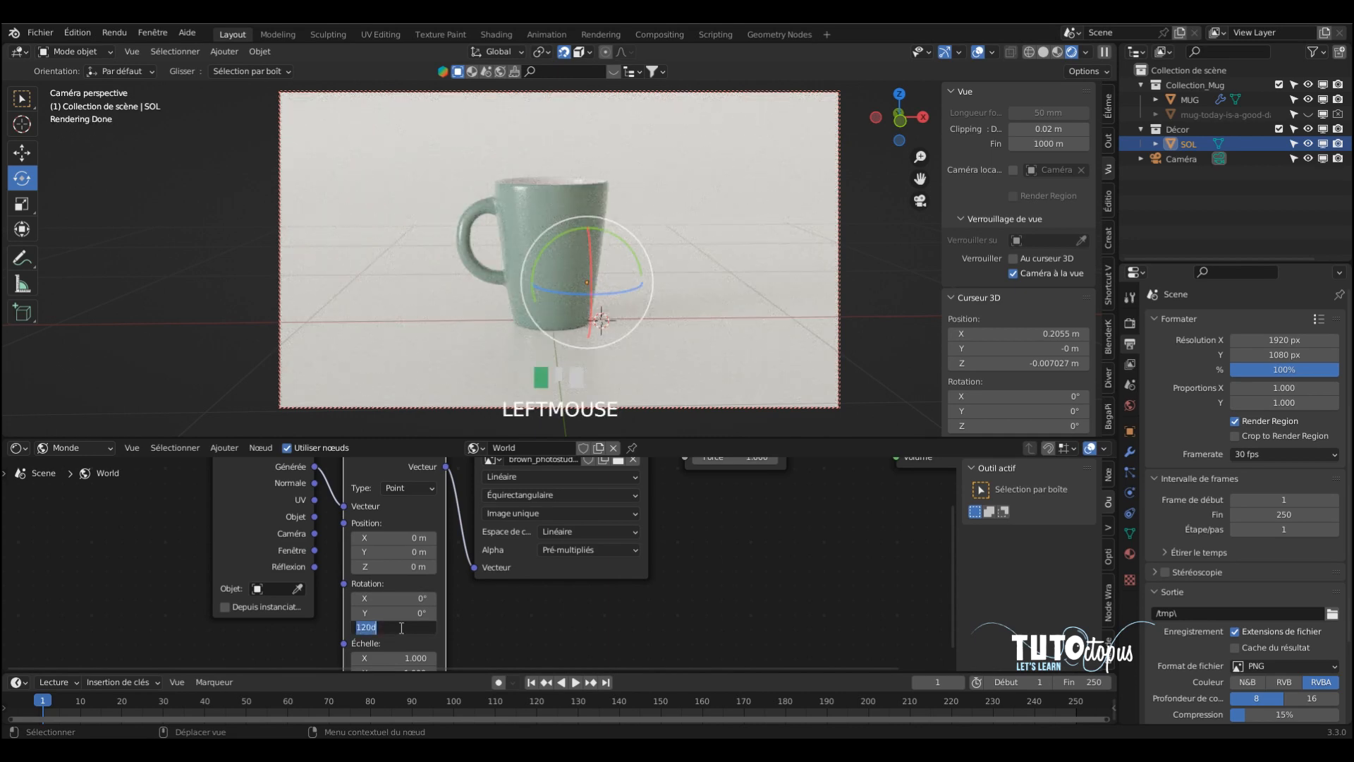
type("145")
key("Return")
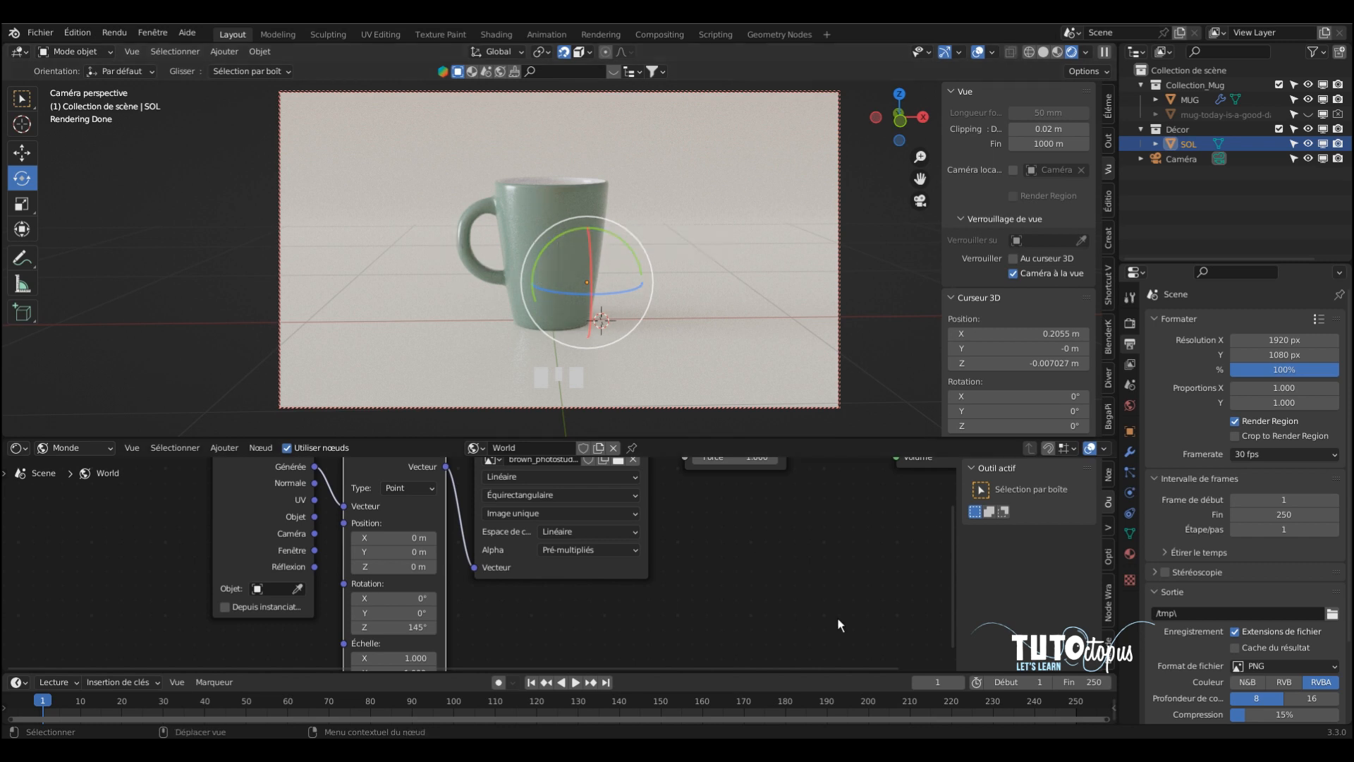
left_click(406, 626)
type("160")
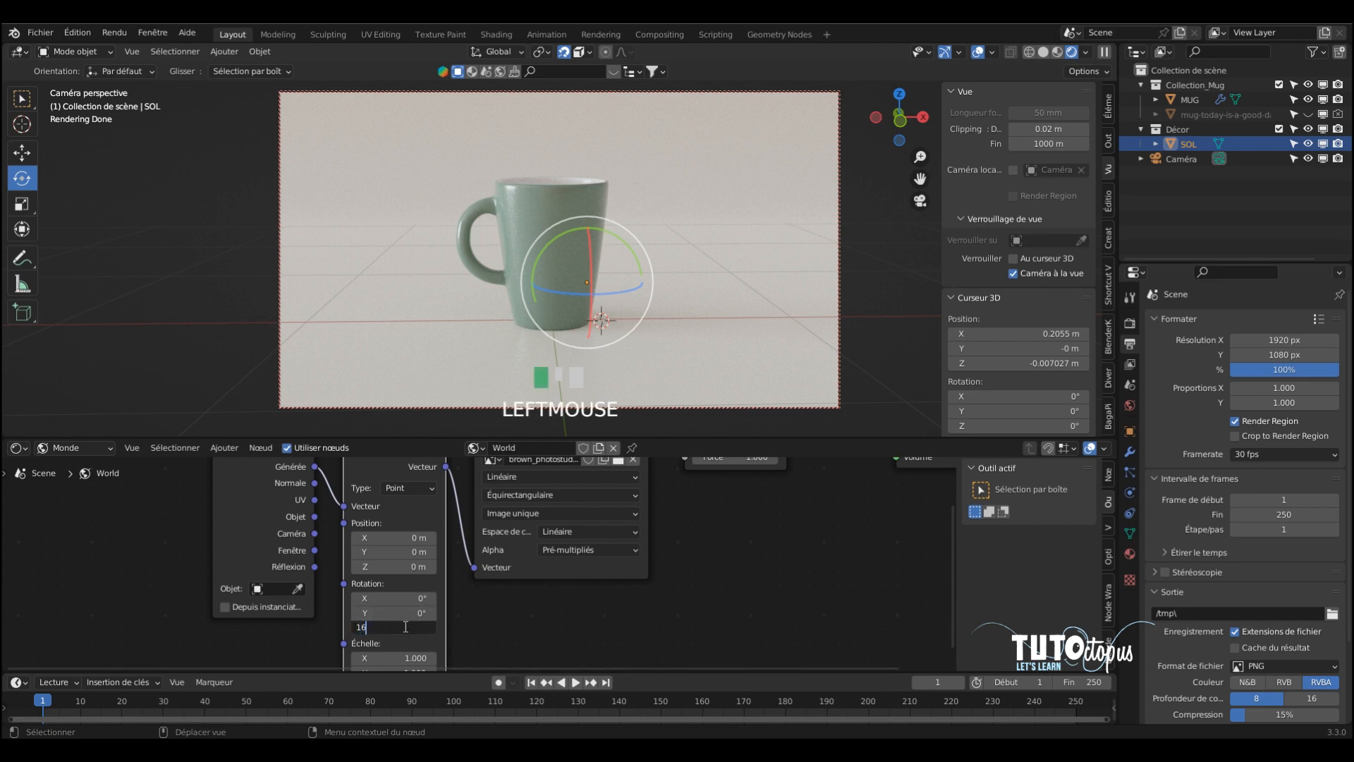
key("Return")
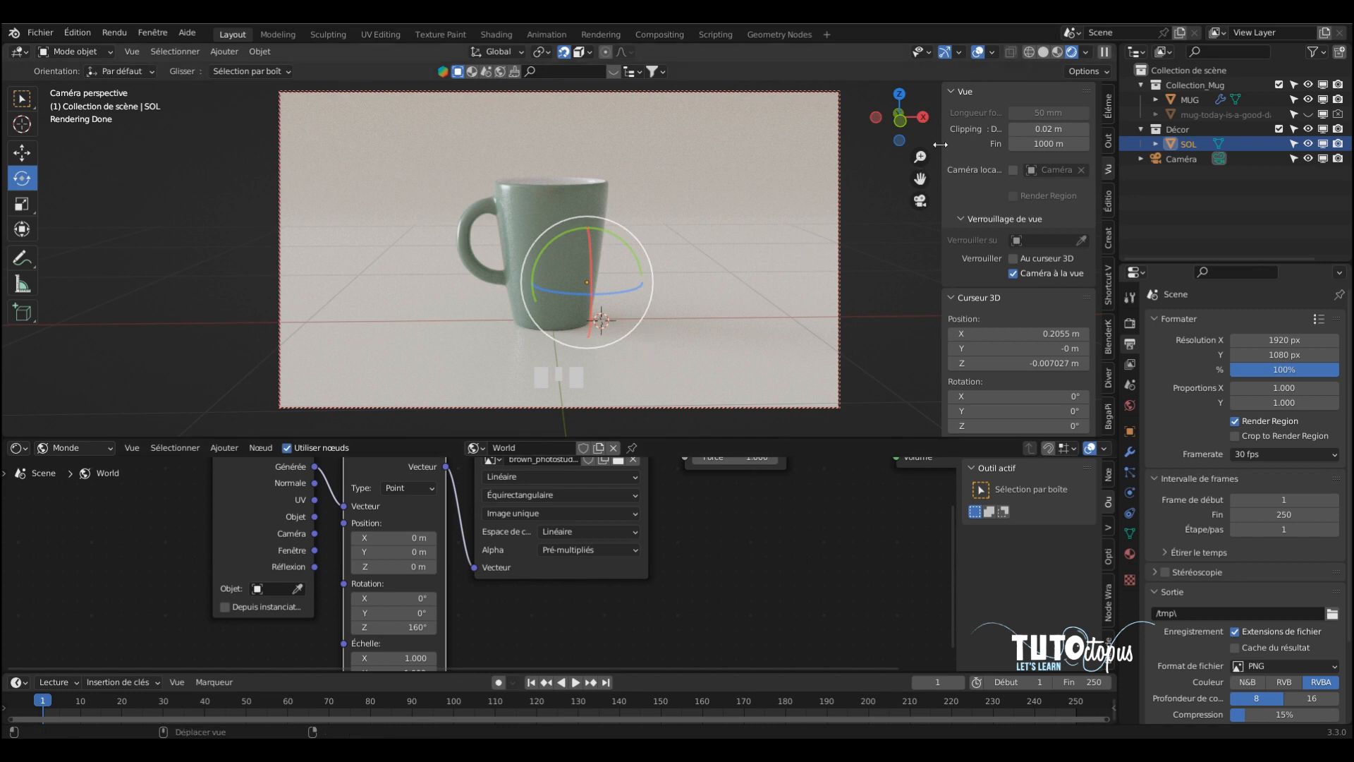
Set the maximum samples for the final Cycles render to 60.
left_click(115, 33)
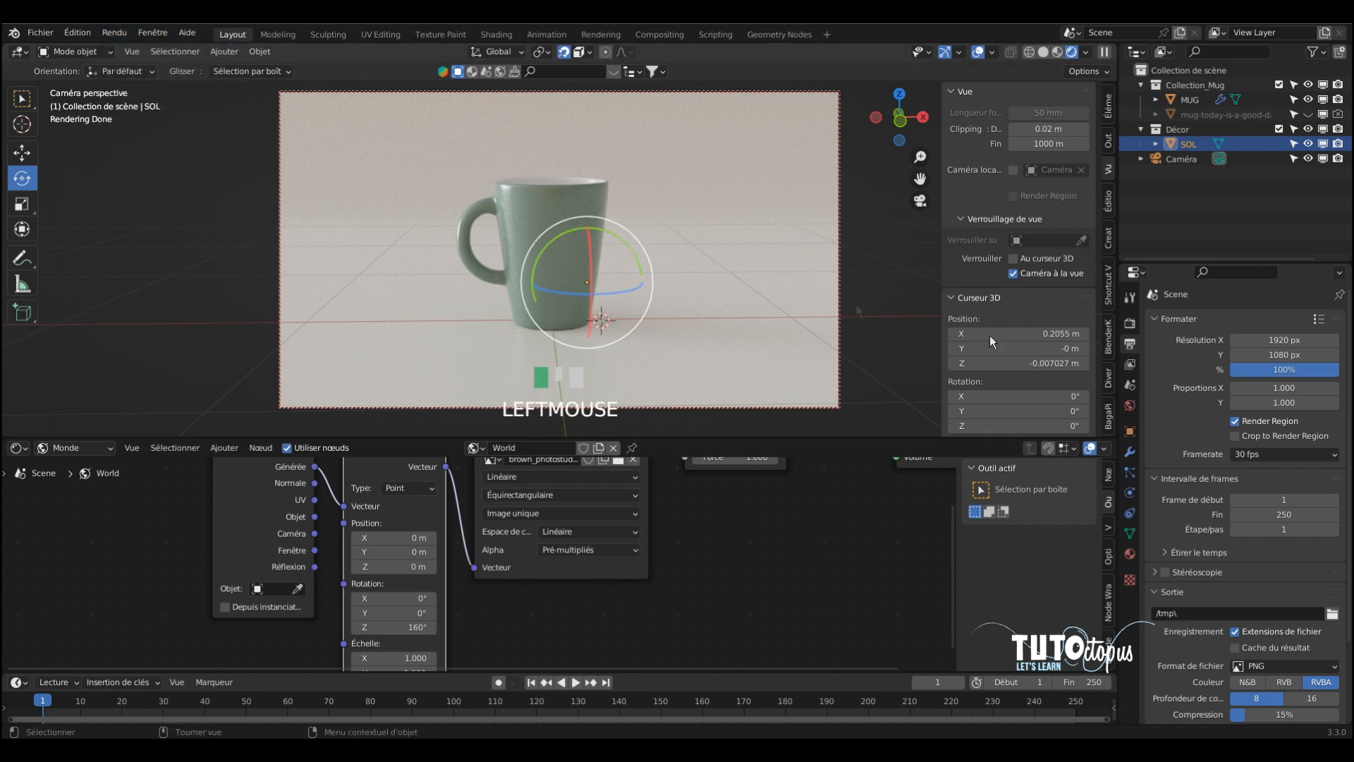
left_click(1130, 324)
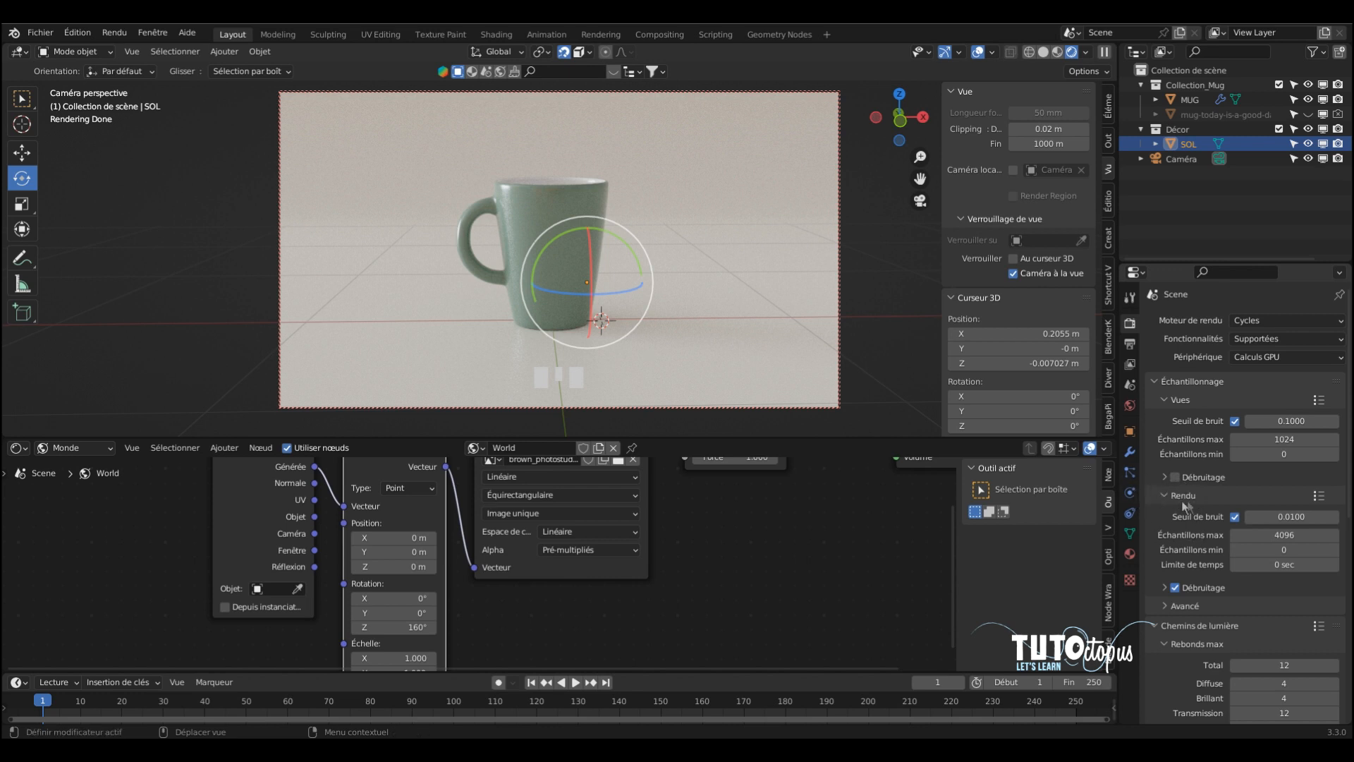
left_click(1269, 536)
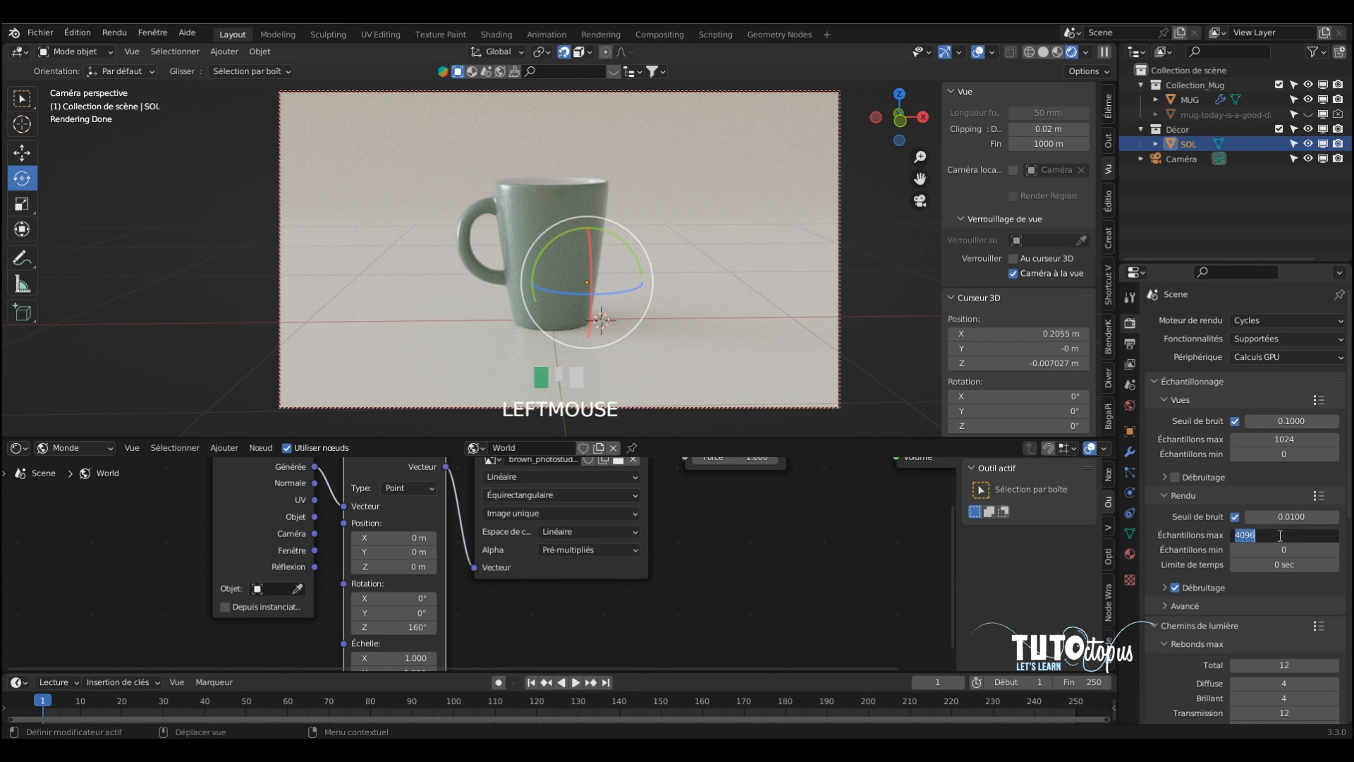
type("60")
key("Return")
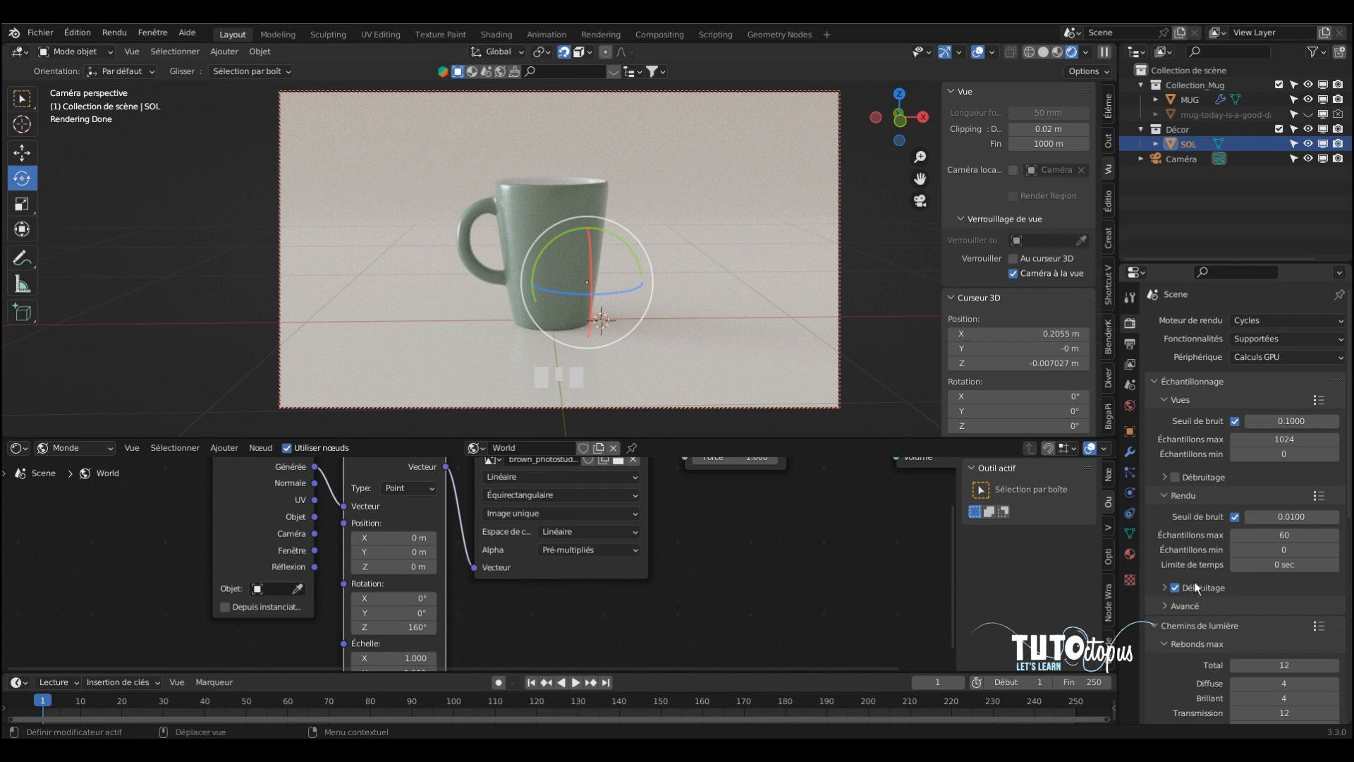
Review the light path bounce limits, clamping and caustics options in the render settings.
scroll(1202, 584, "down", 3)
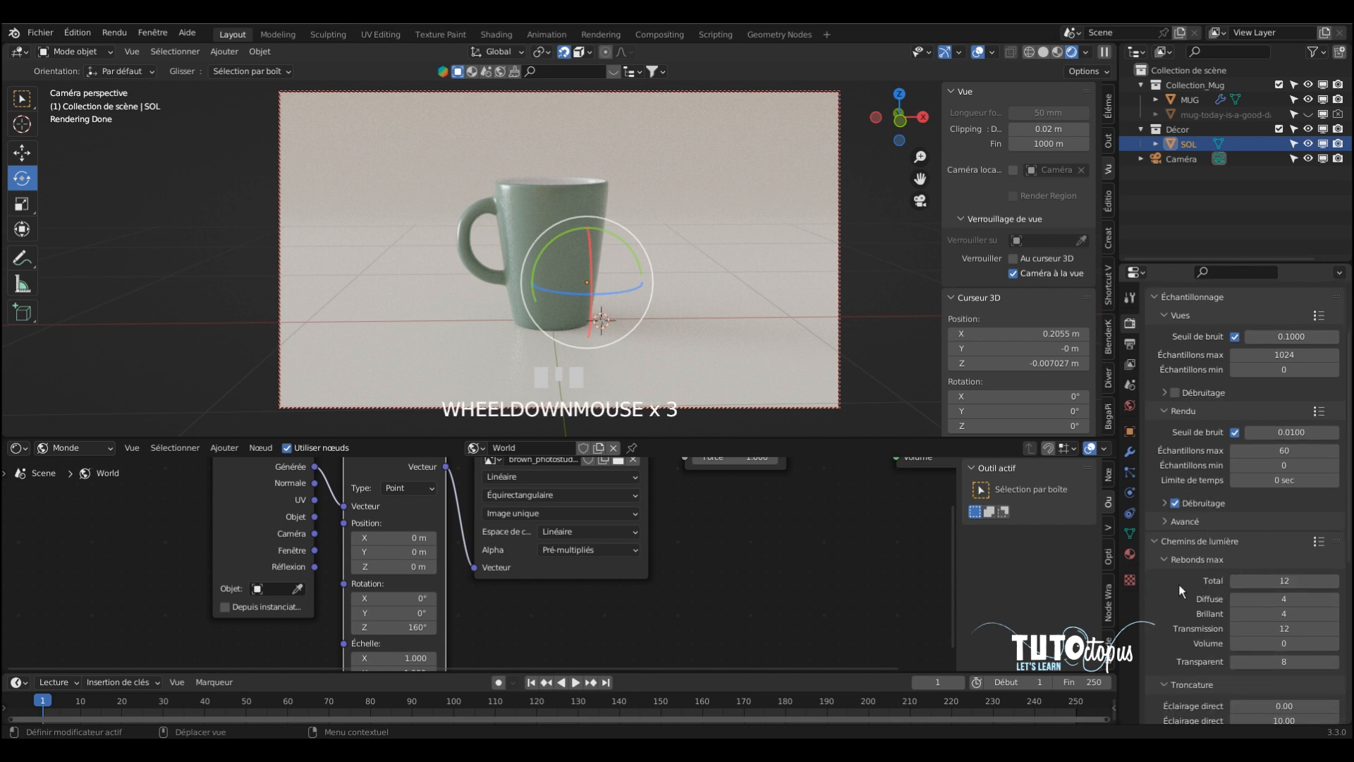
scroll(1178, 583, "down", 2)
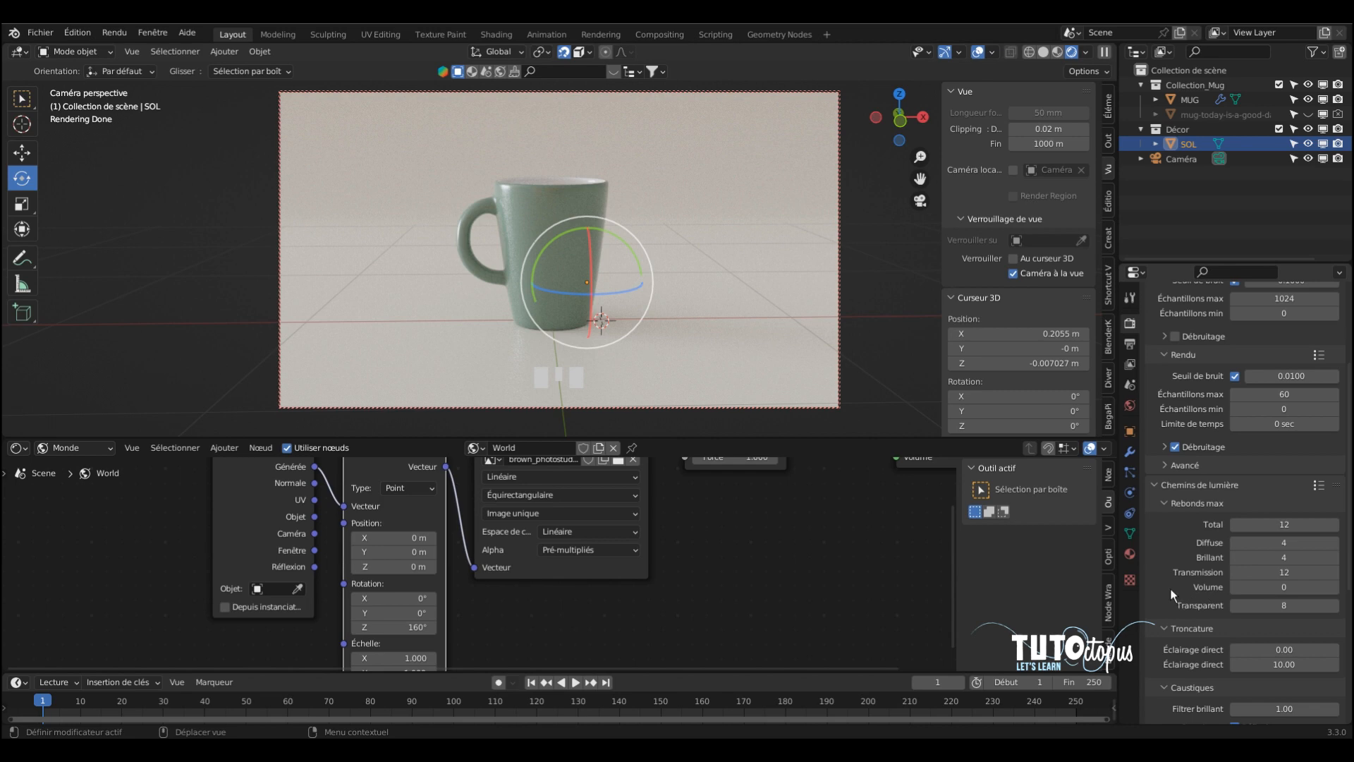
scroll(1170, 590, "down", 4)
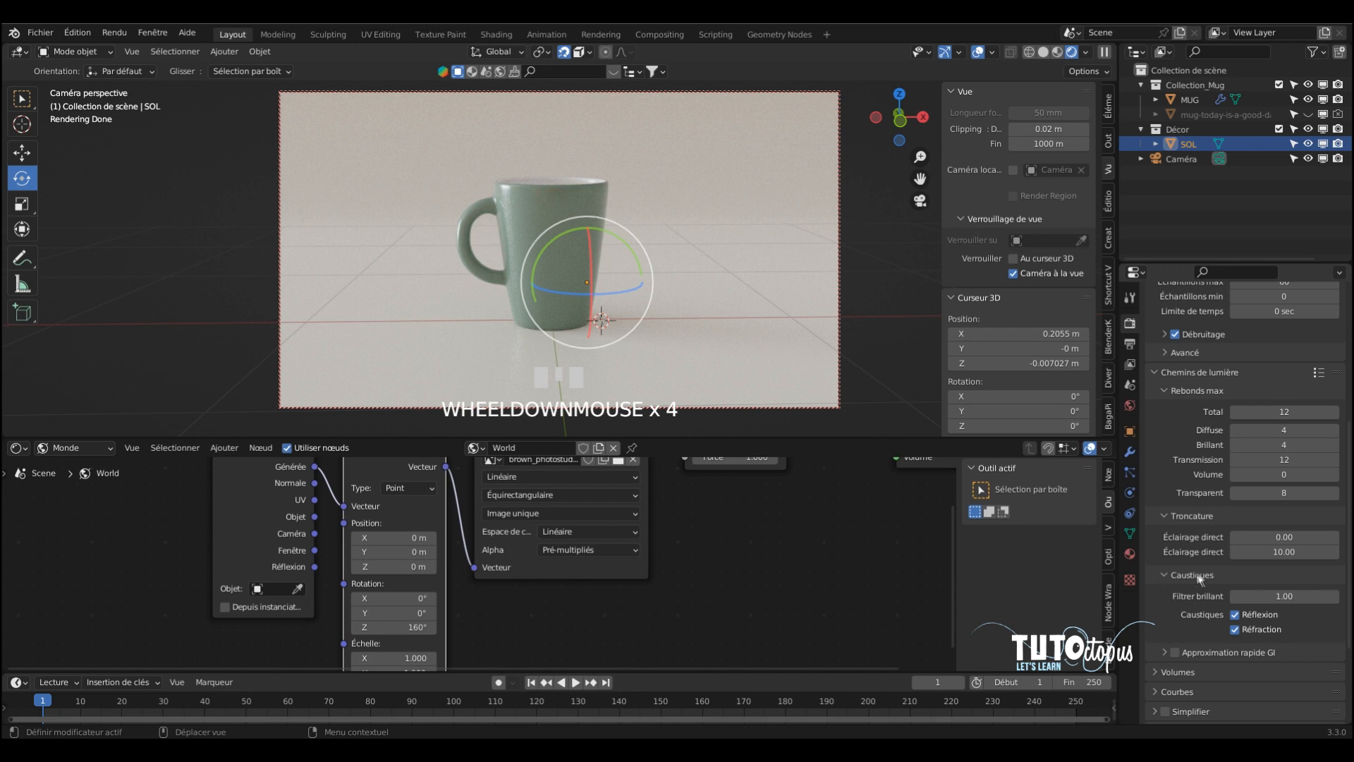
left_click(1165, 576)
left_click(1165, 576)
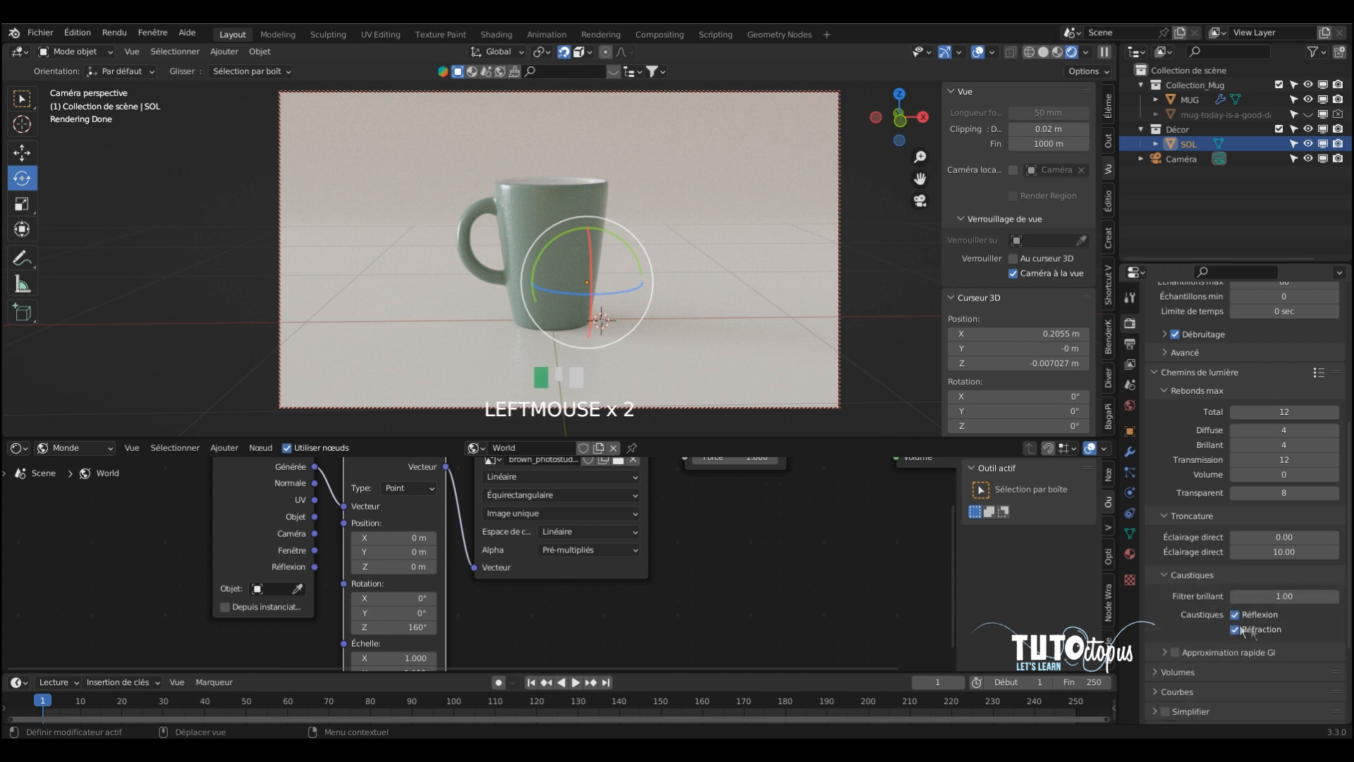
scroll(1171, 606, "down", 1)
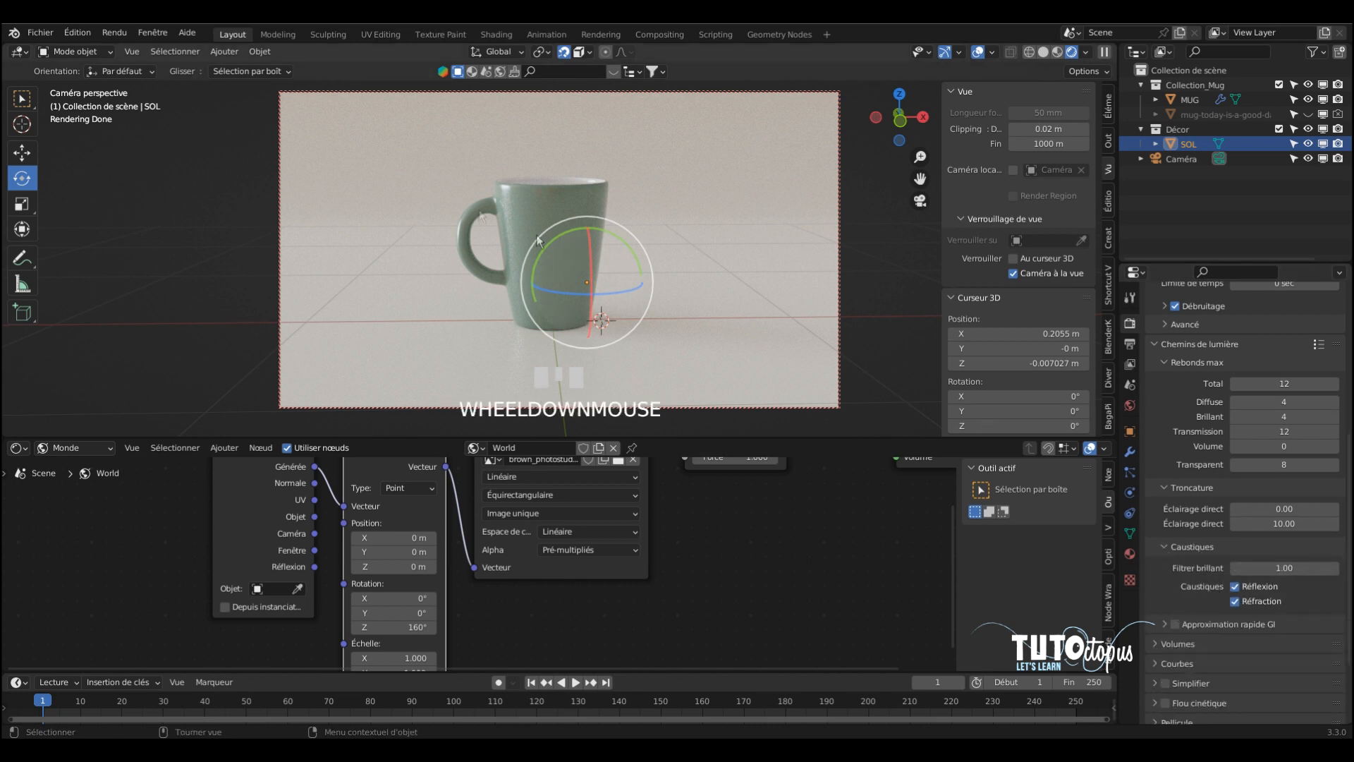
Render a still image of the green mug and close the render window.
left_click(114, 32)
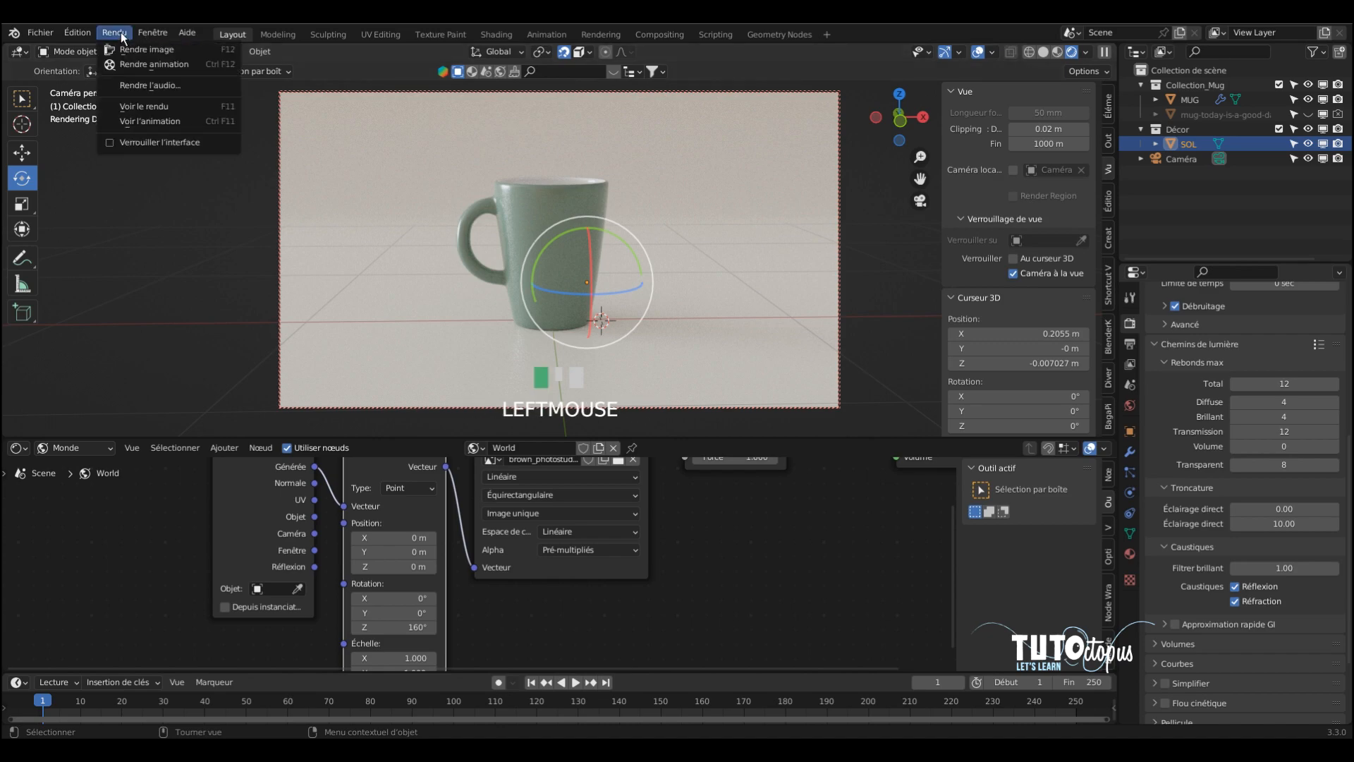
left_click(126, 49)
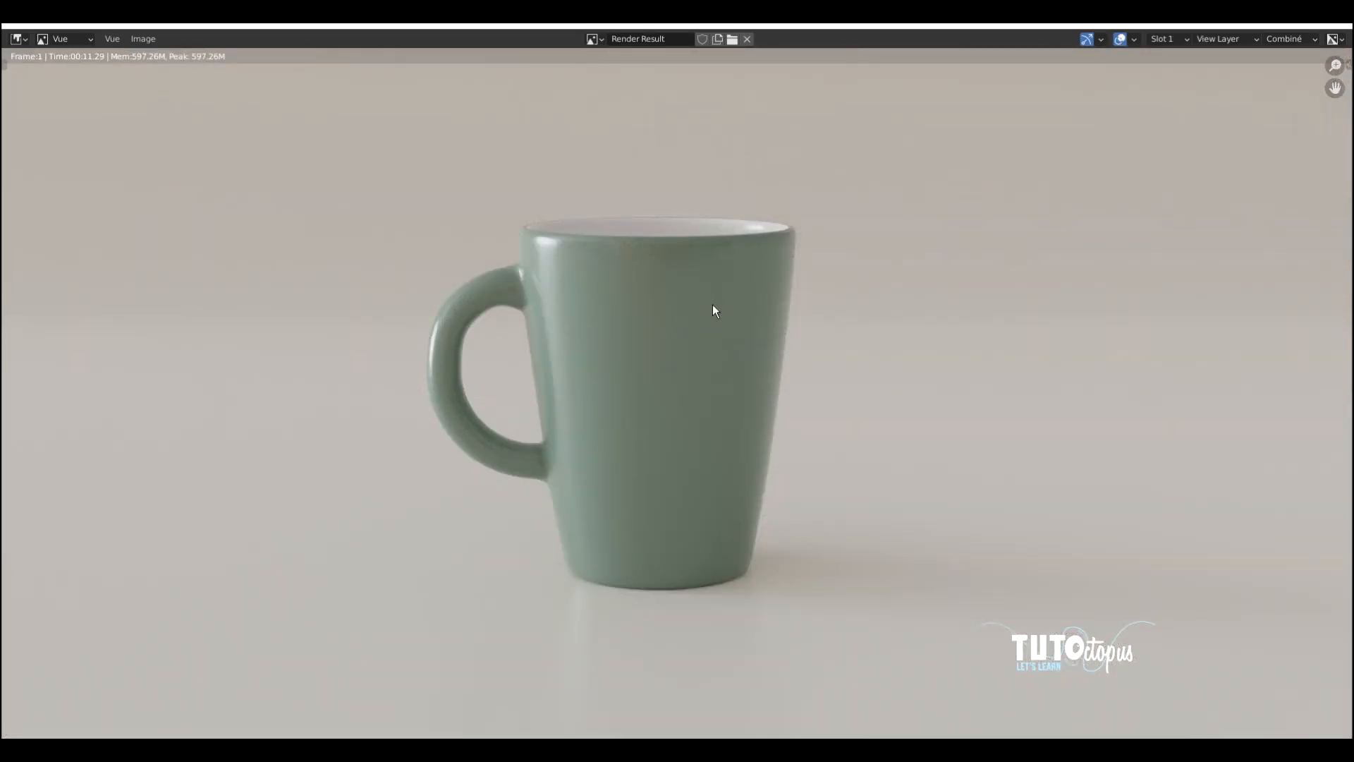
left_click(1333, 26)
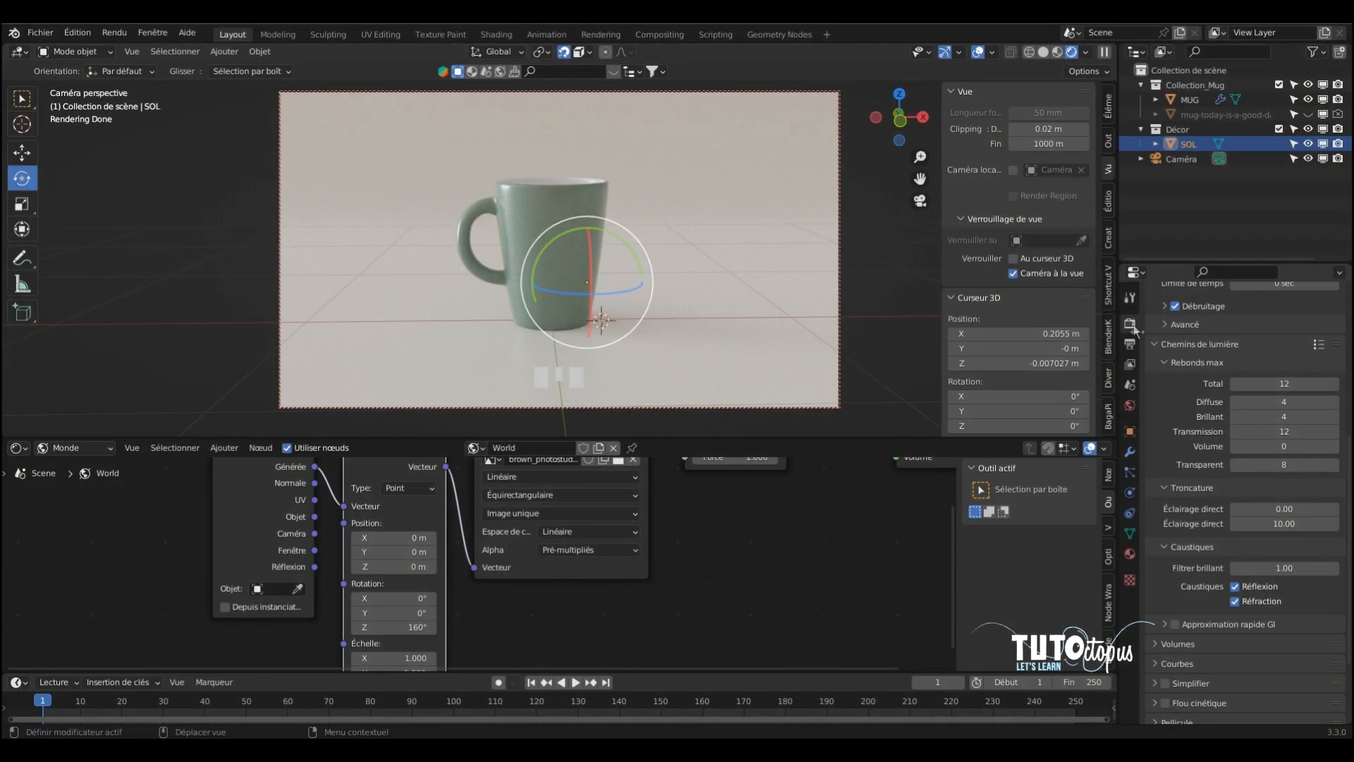
Review the sampling settings and the output resolution, frame range and file format settings.
scroll(1201, 365, "up", 3)
scroll(1202, 365, "up", 12)
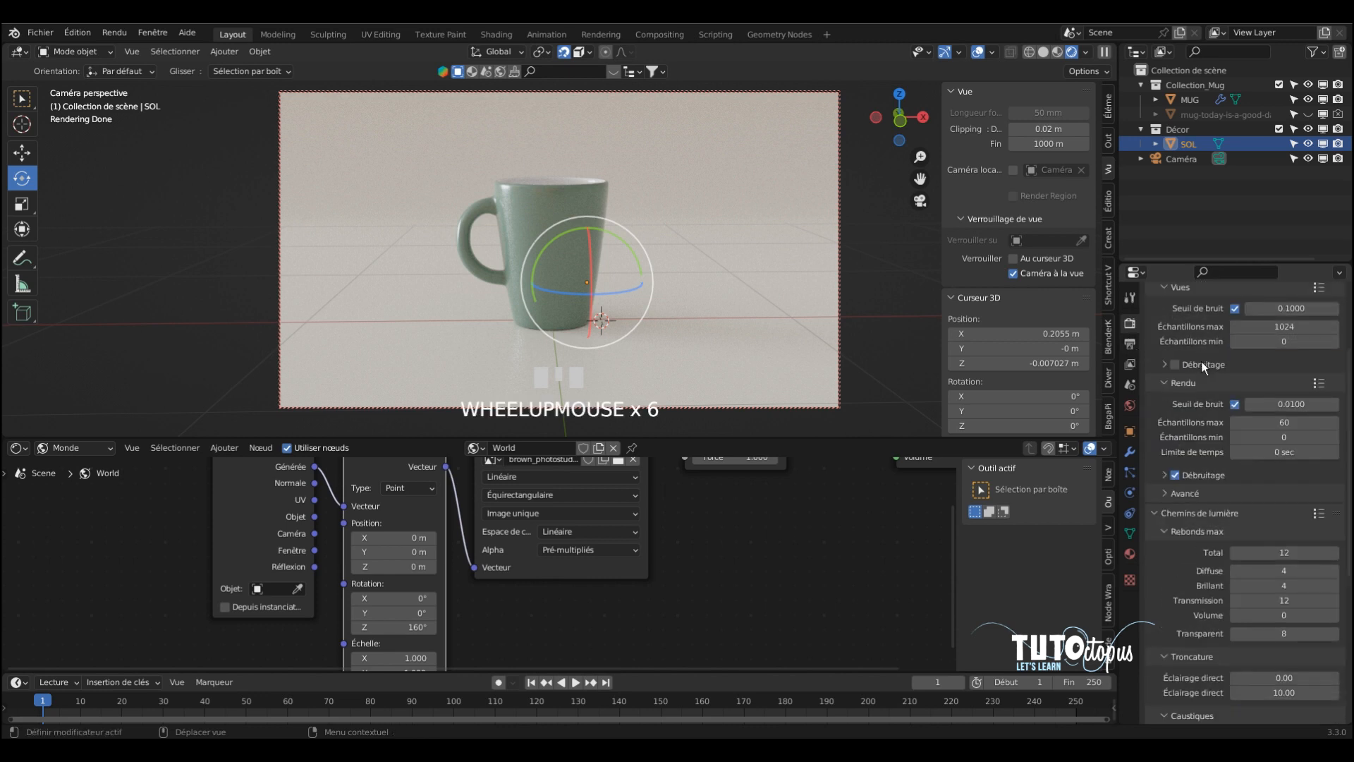
left_click(1132, 344)
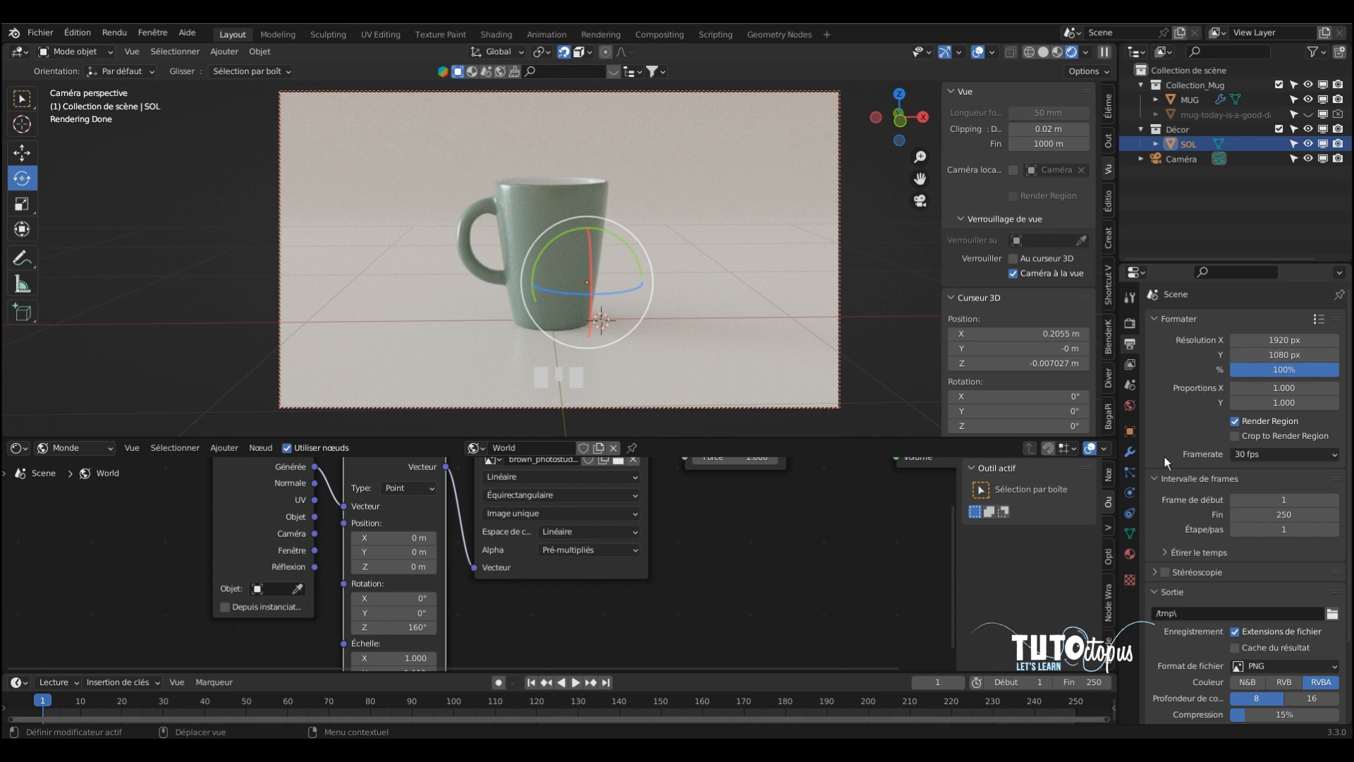
scroll(1165, 462, "down", 4)
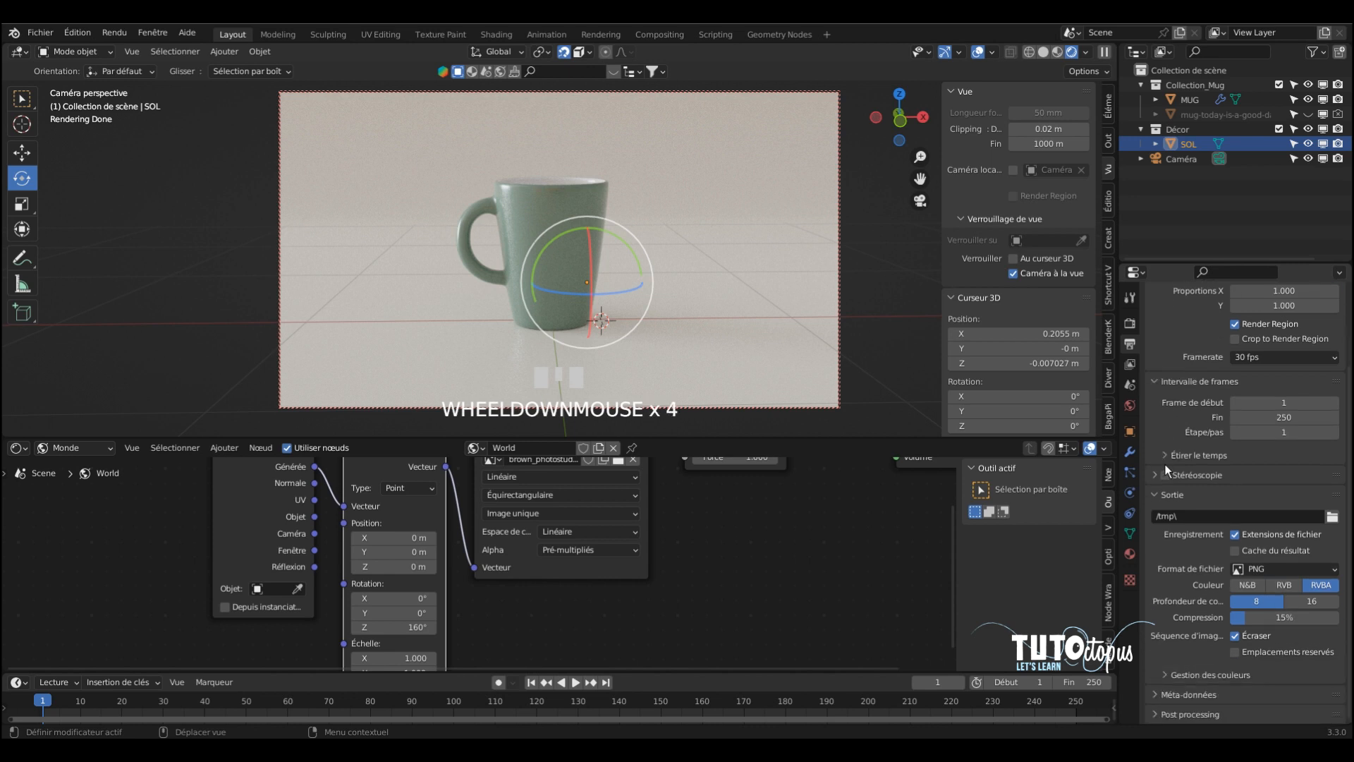
scroll(1166, 469, "down", 1)
Select the mug's MUG material and switch the shader editor from the world nodes to the object's material nodes.
left_click(526, 208)
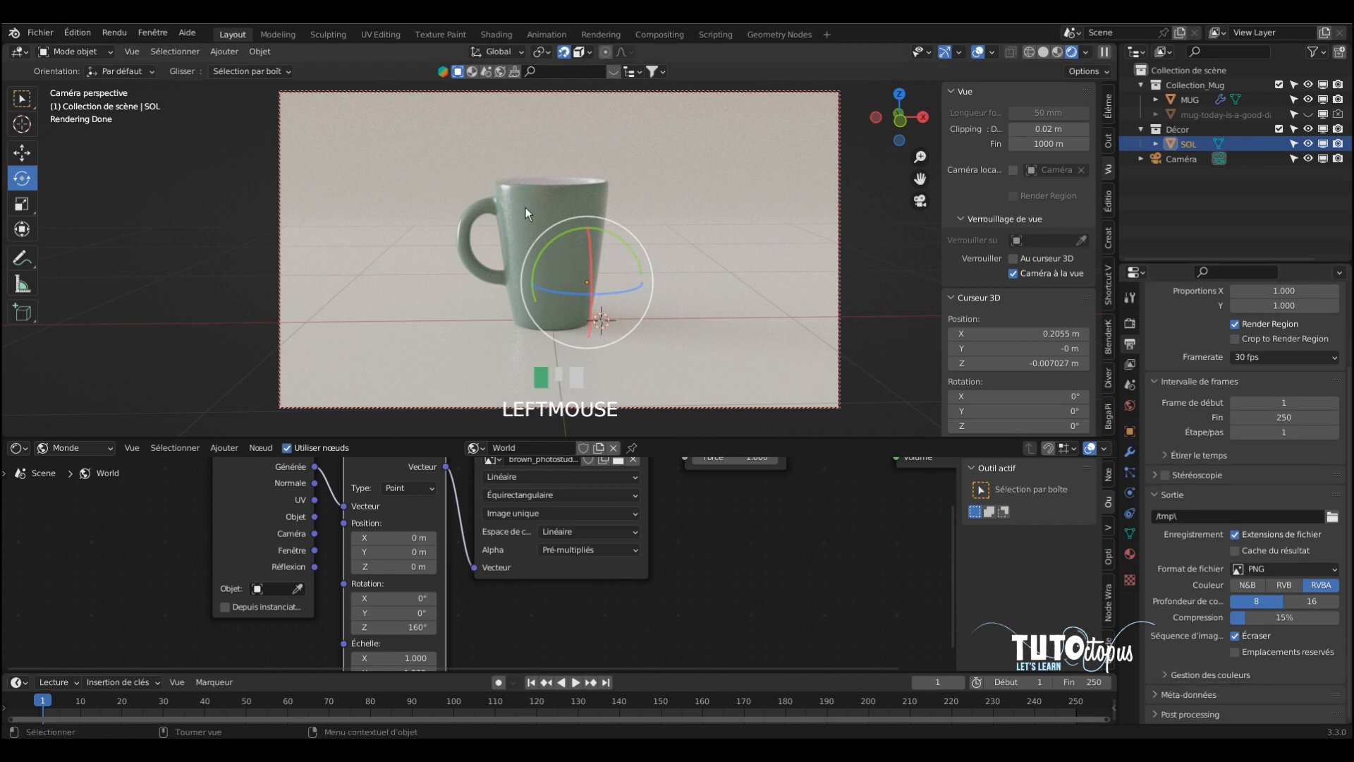
left_click(1129, 553)
scroll(1183, 333, "up", 11)
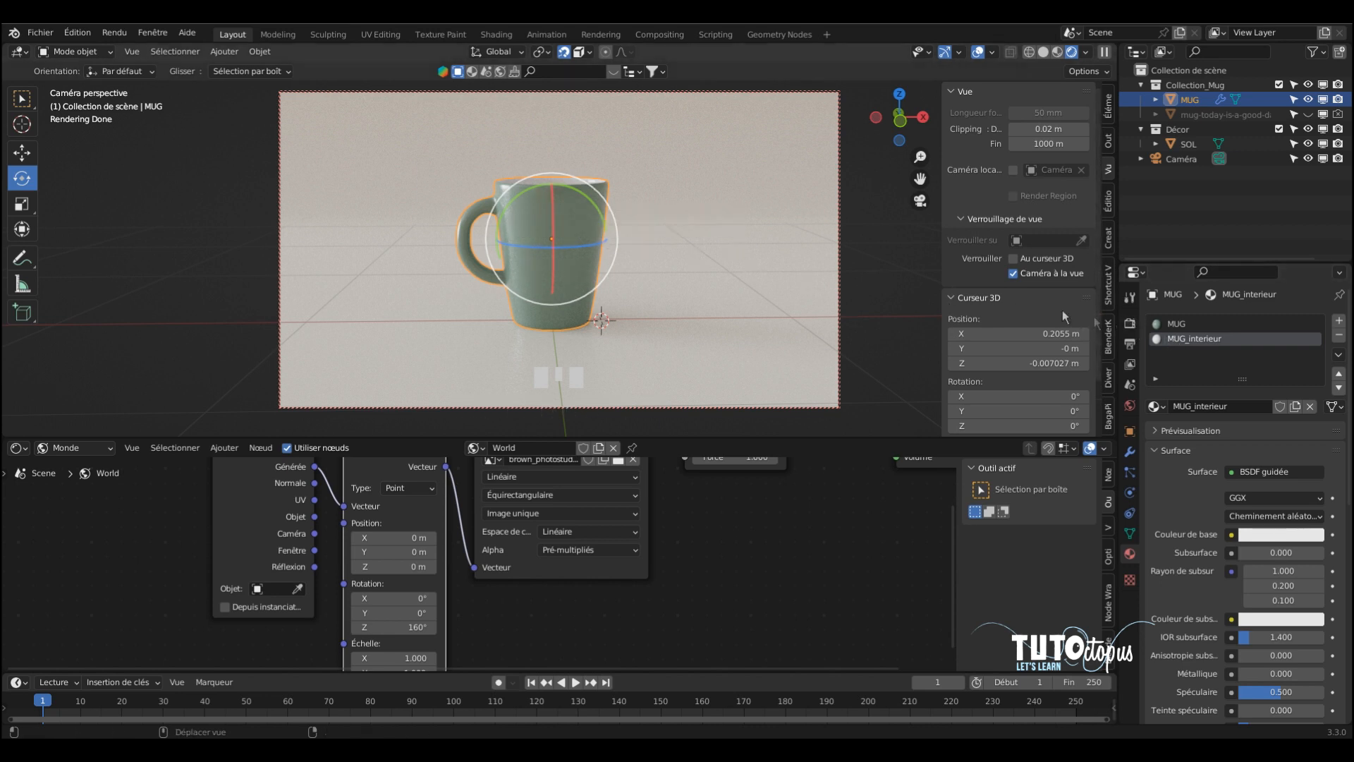
left_click(1178, 323)
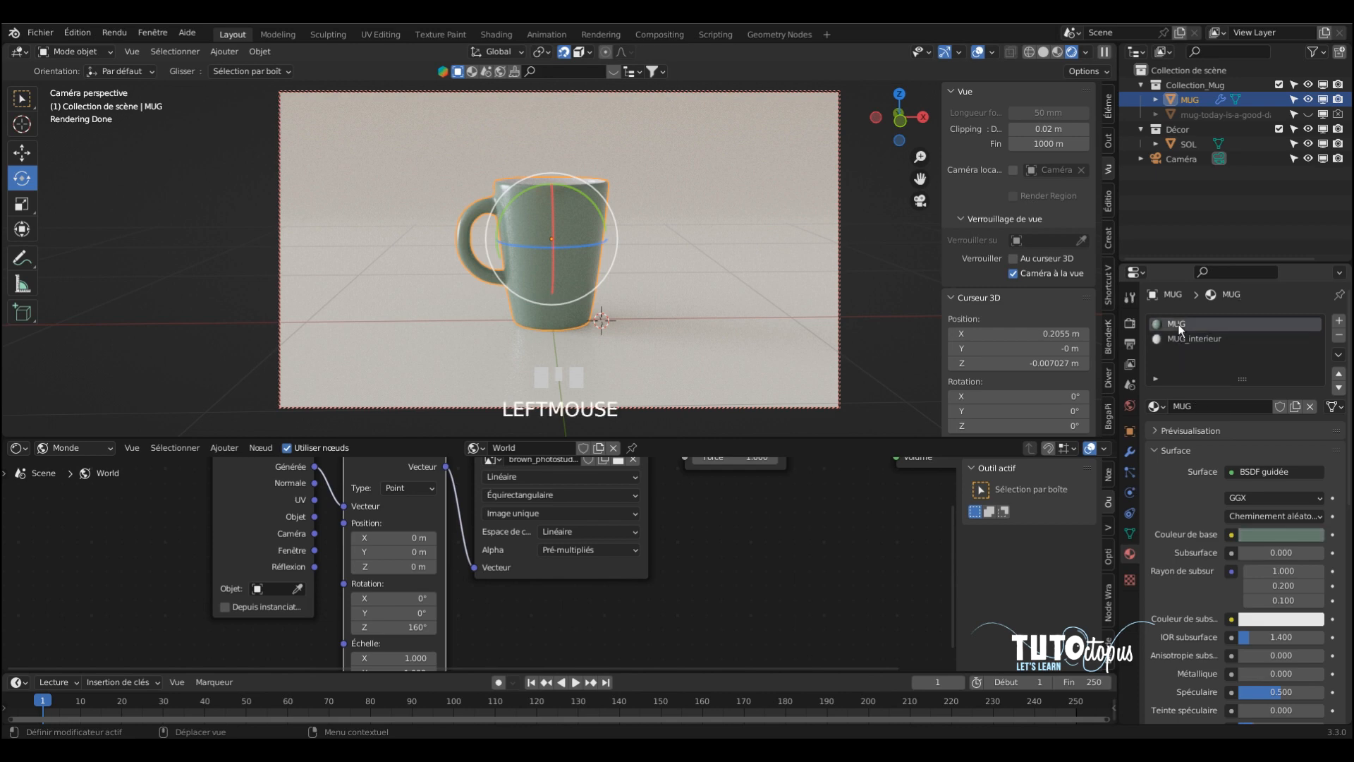
middle_click_drag(671, 547, 601, 648)
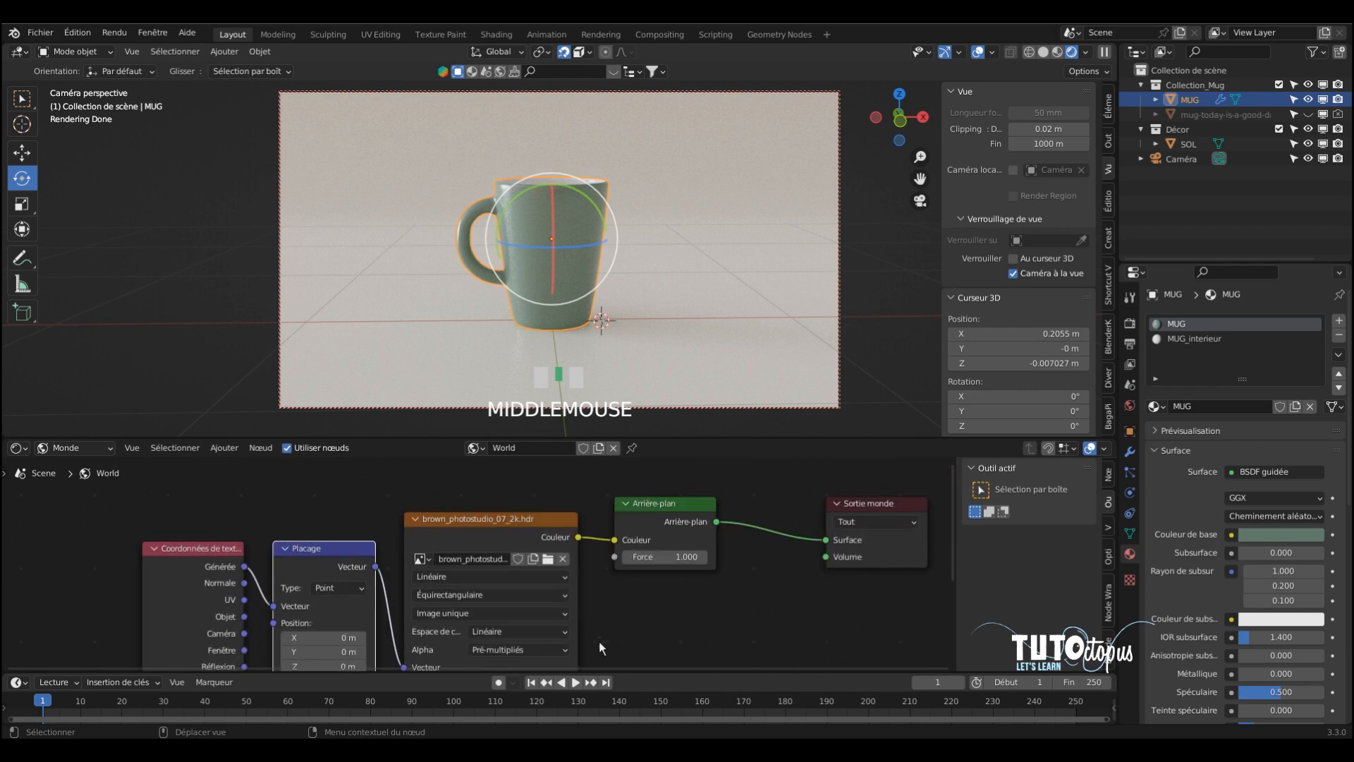
left_click(74, 448)
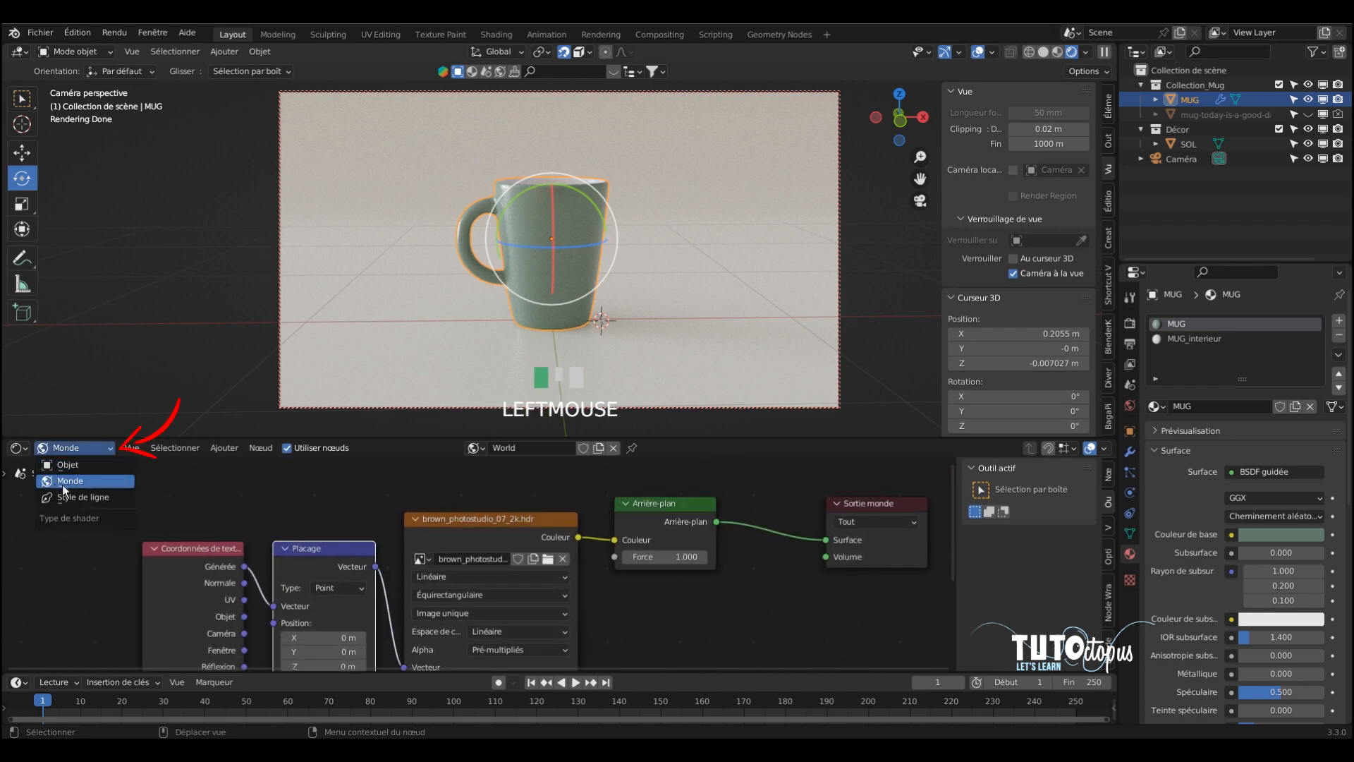
left_click(68, 465)
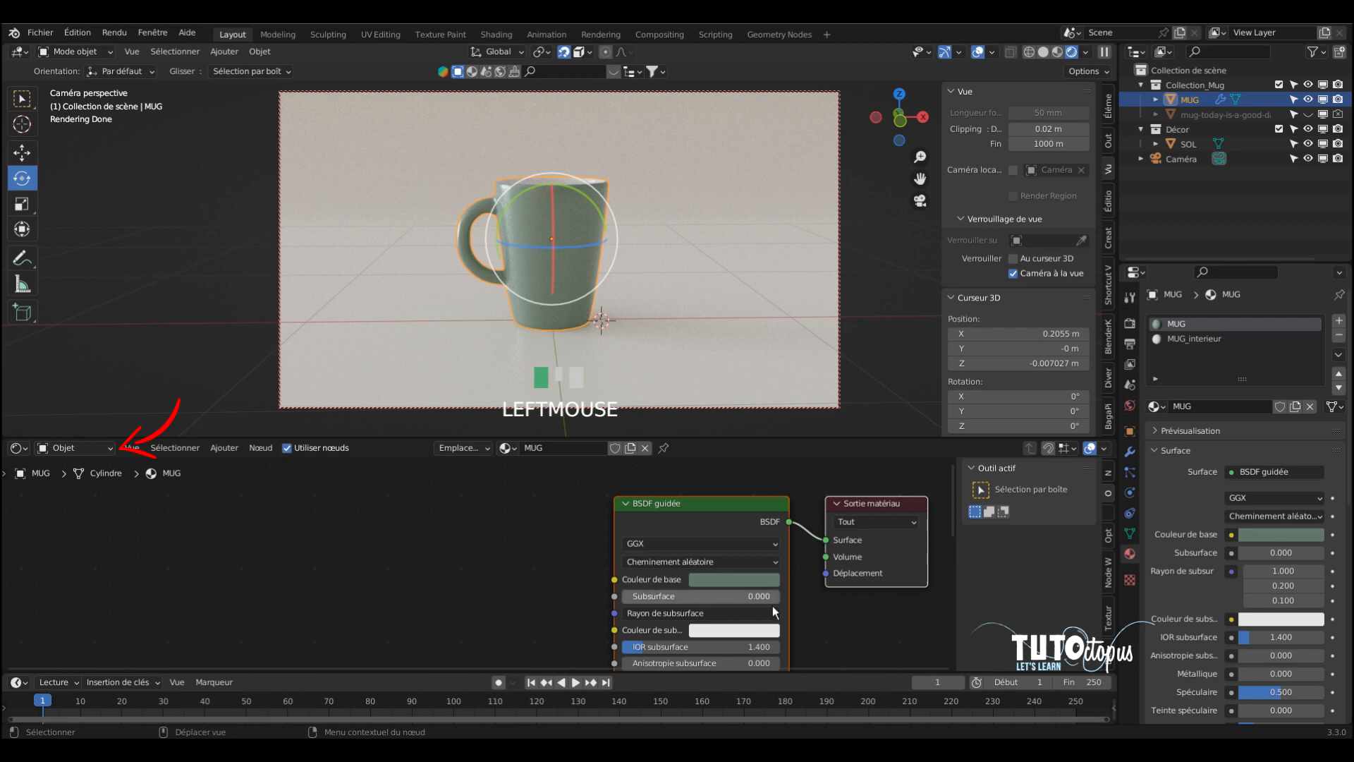
Change the MUG material's base colour to a near-black dark red and select the floor to deselect the mug.
middle_click_drag(768, 584, 691, 537)
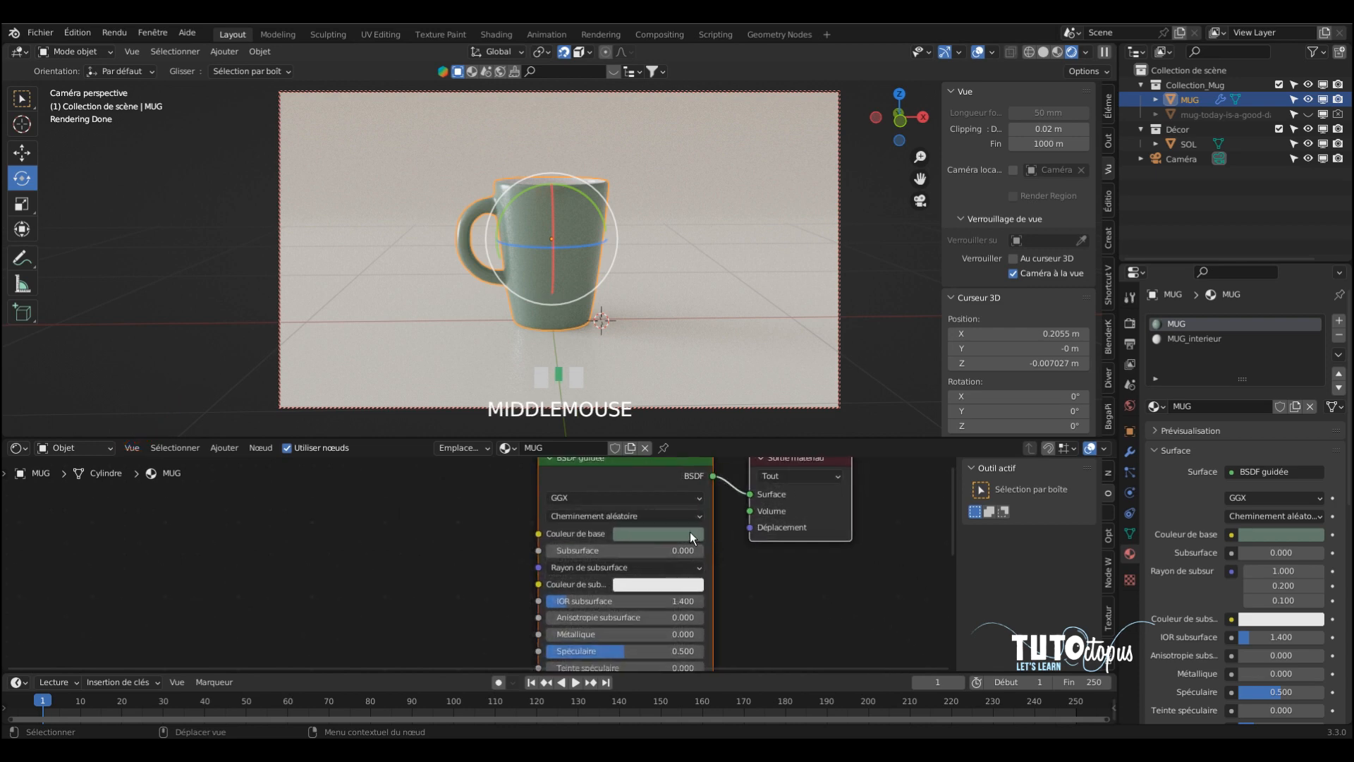
left_click(692, 537)
left_click_drag(738, 381, 738, 430)
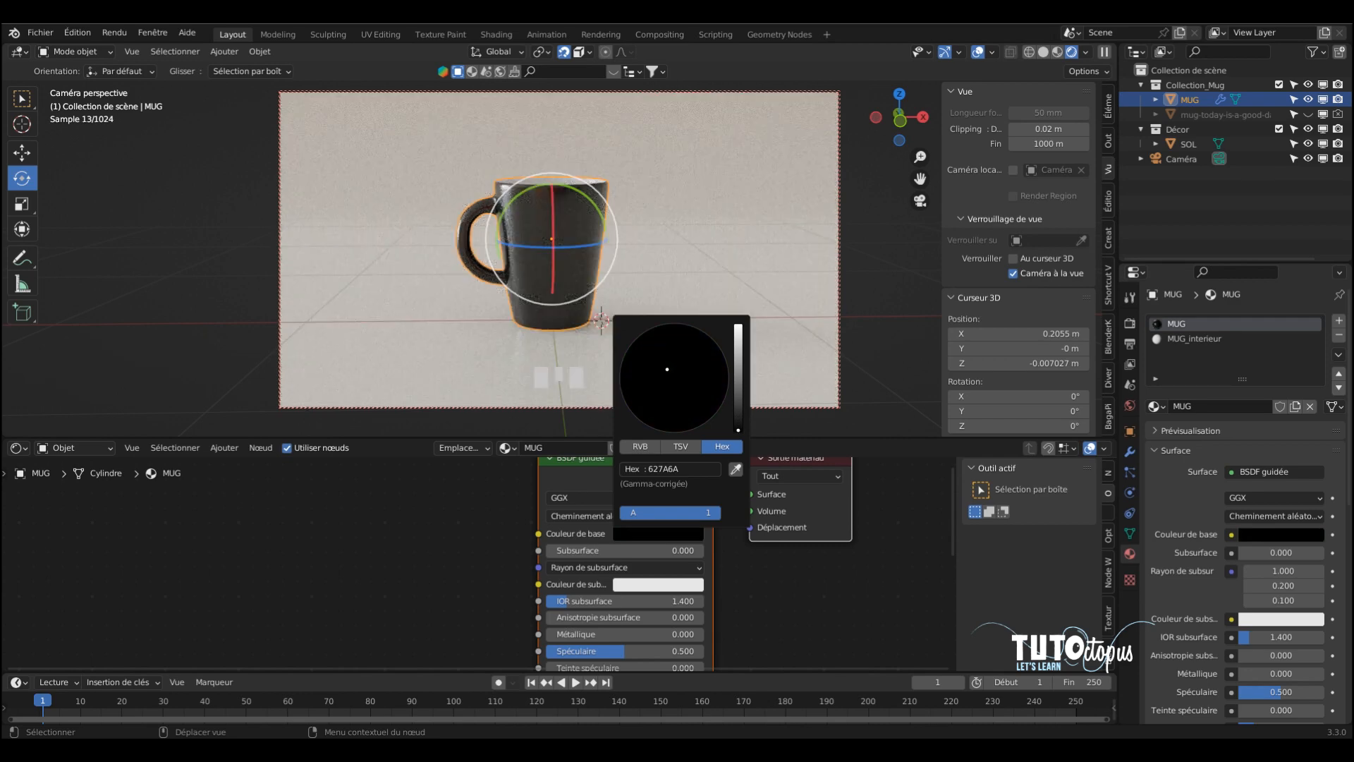
scroll(689, 383, "up", 2)
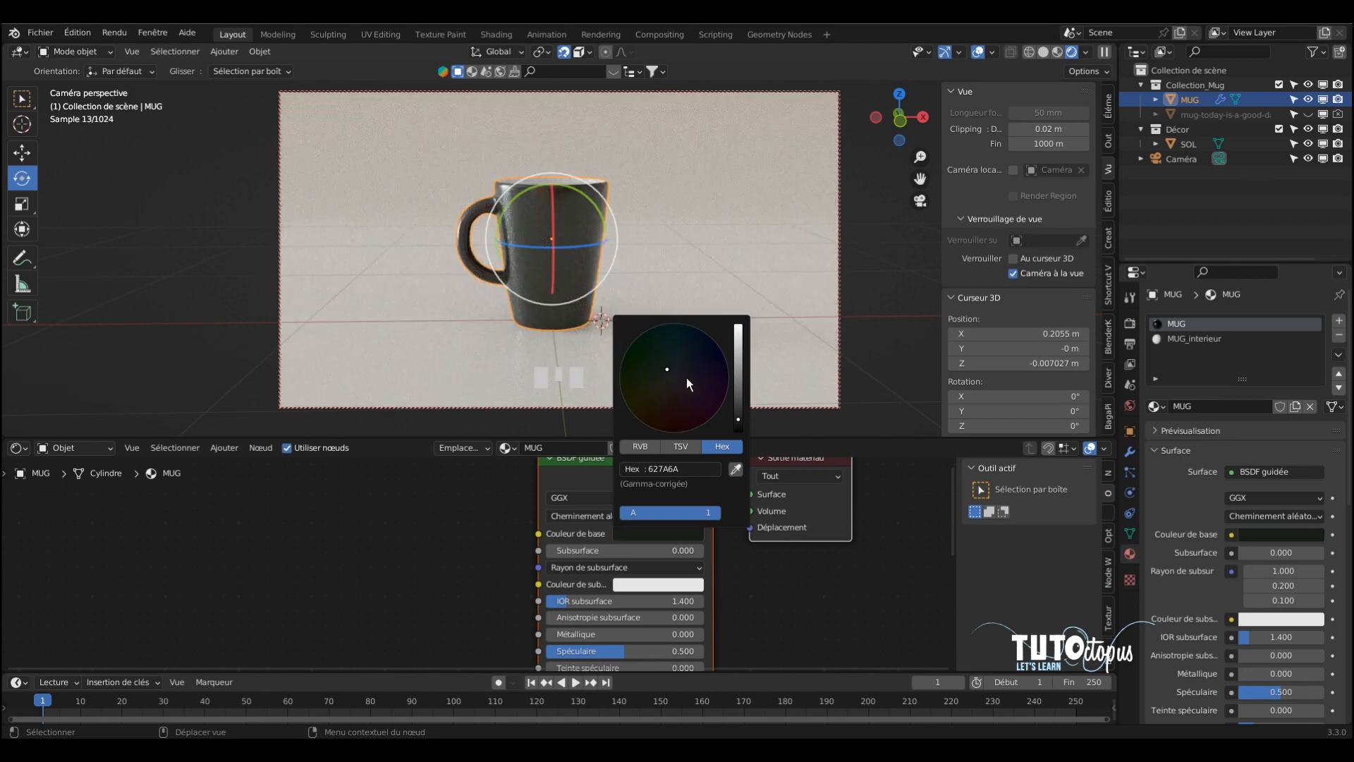
mouse_move(673, 385)
left_mouse_down()
mouse_move(687, 430)
mouse_move(723, 400)
mouse_move(659, 393)
mouse_move(637, 418)
mouse_move(683, 432)
left_mouse_up()
left_click(704, 261)
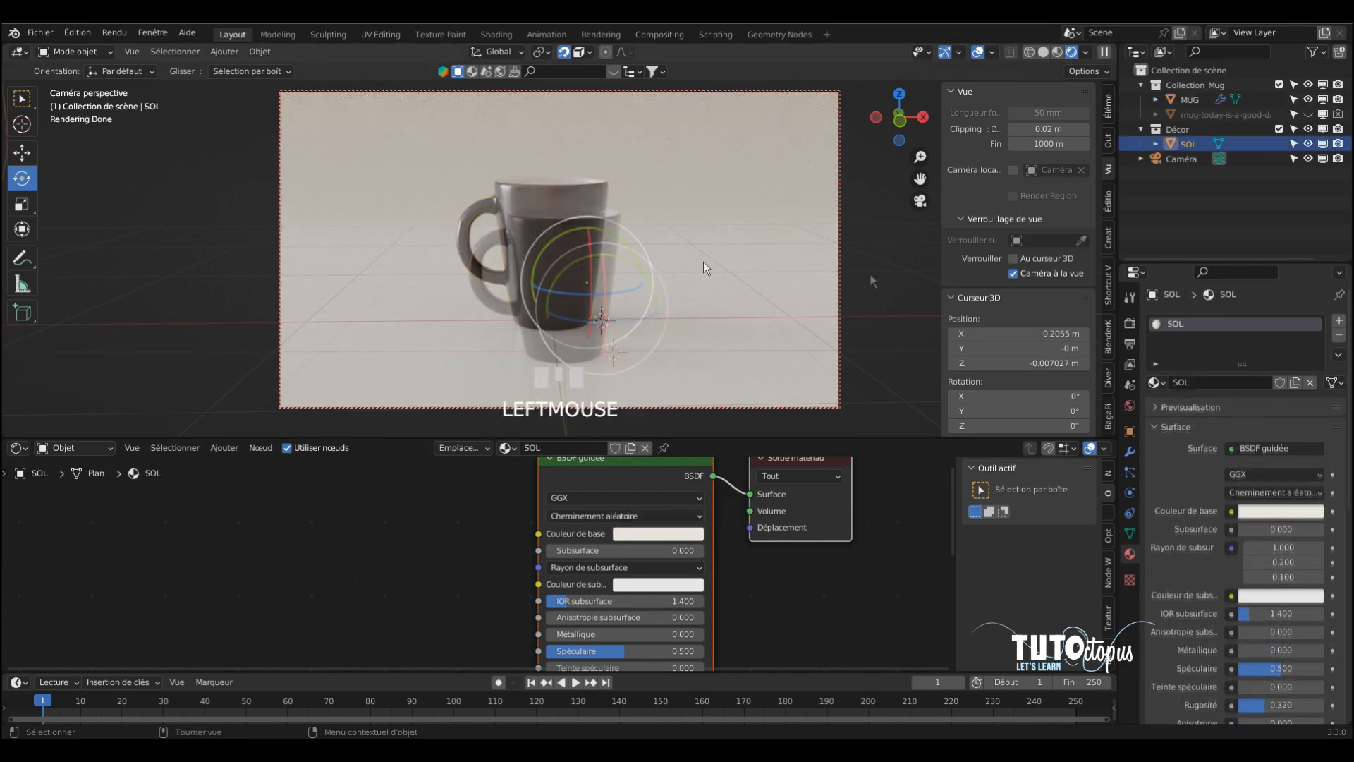
Reframe the camera so the mug sits lower in the frame, render a still image and close the render window.
middle_click_drag(559, 281, 629, 281)
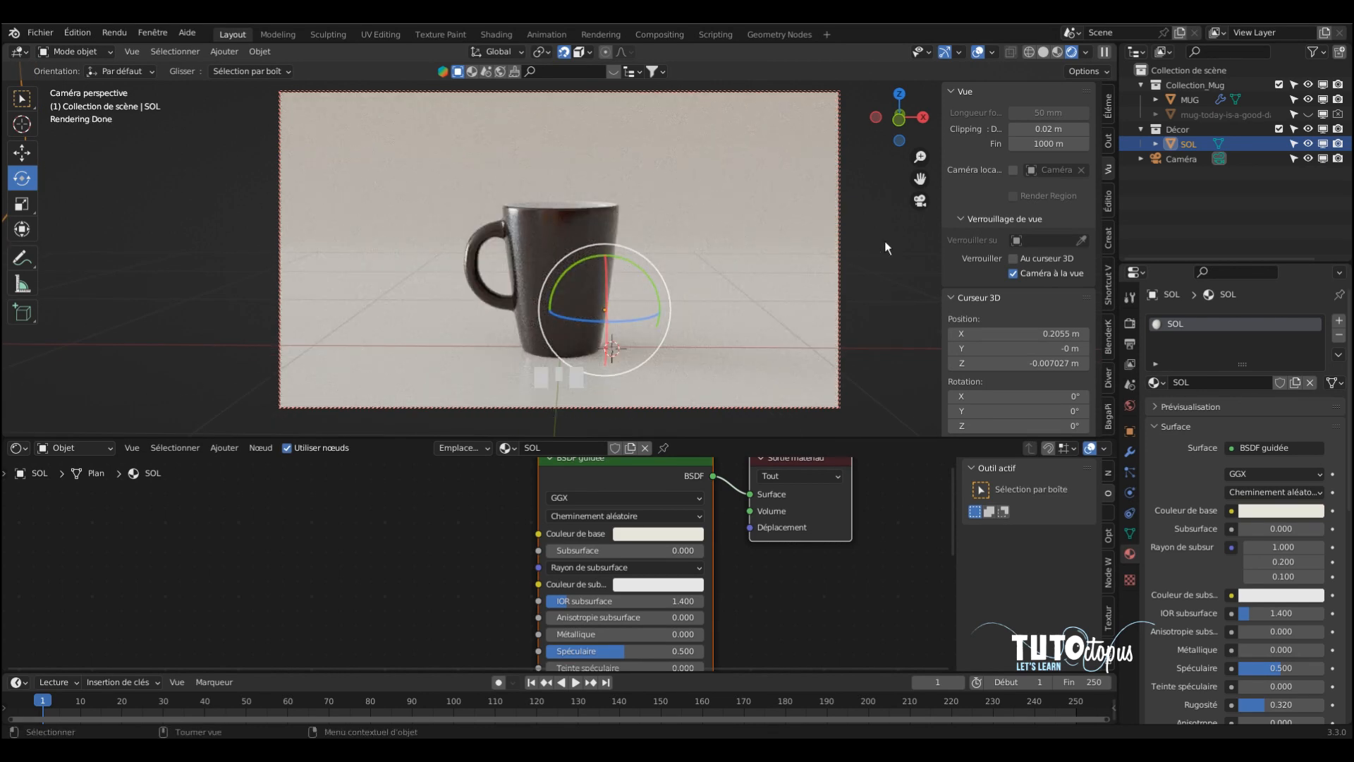
left_click(114, 32)
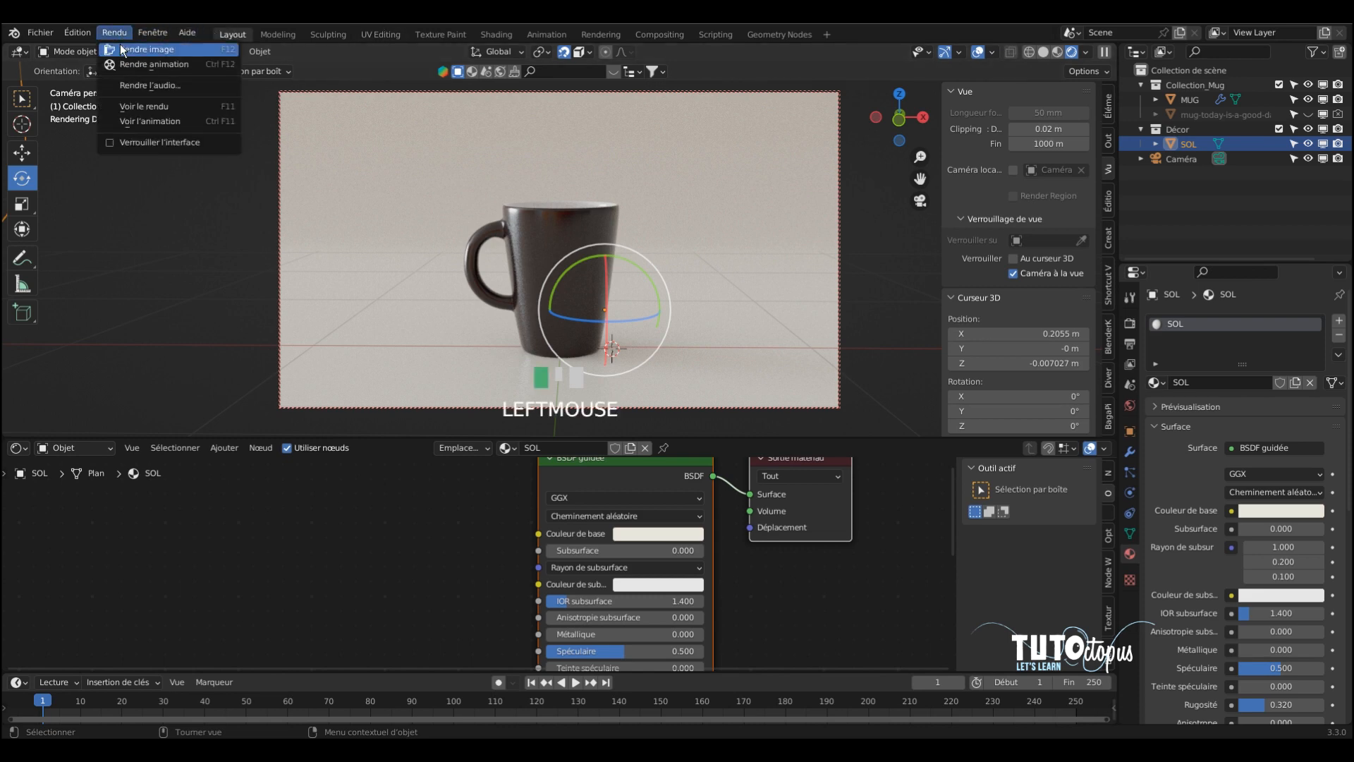
left_click(120, 46)
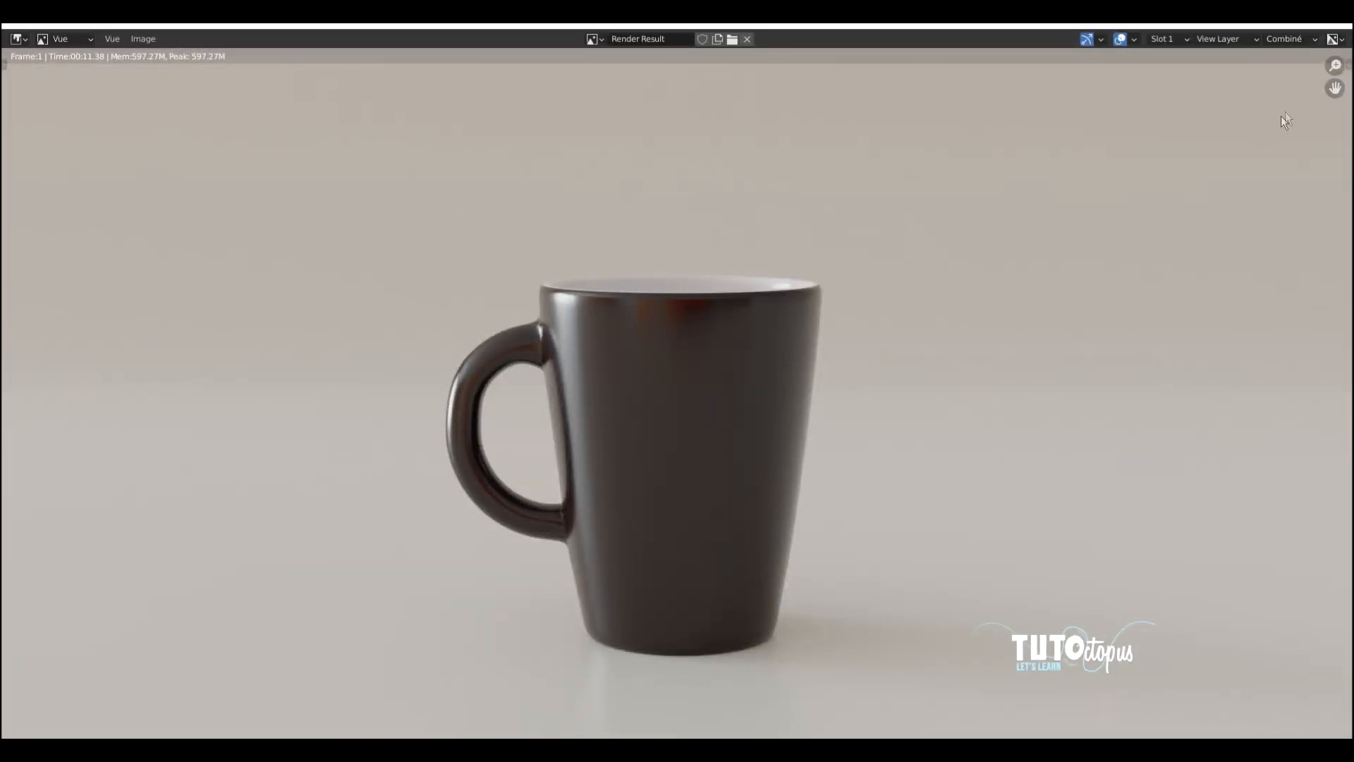
left_click(1341, 27)
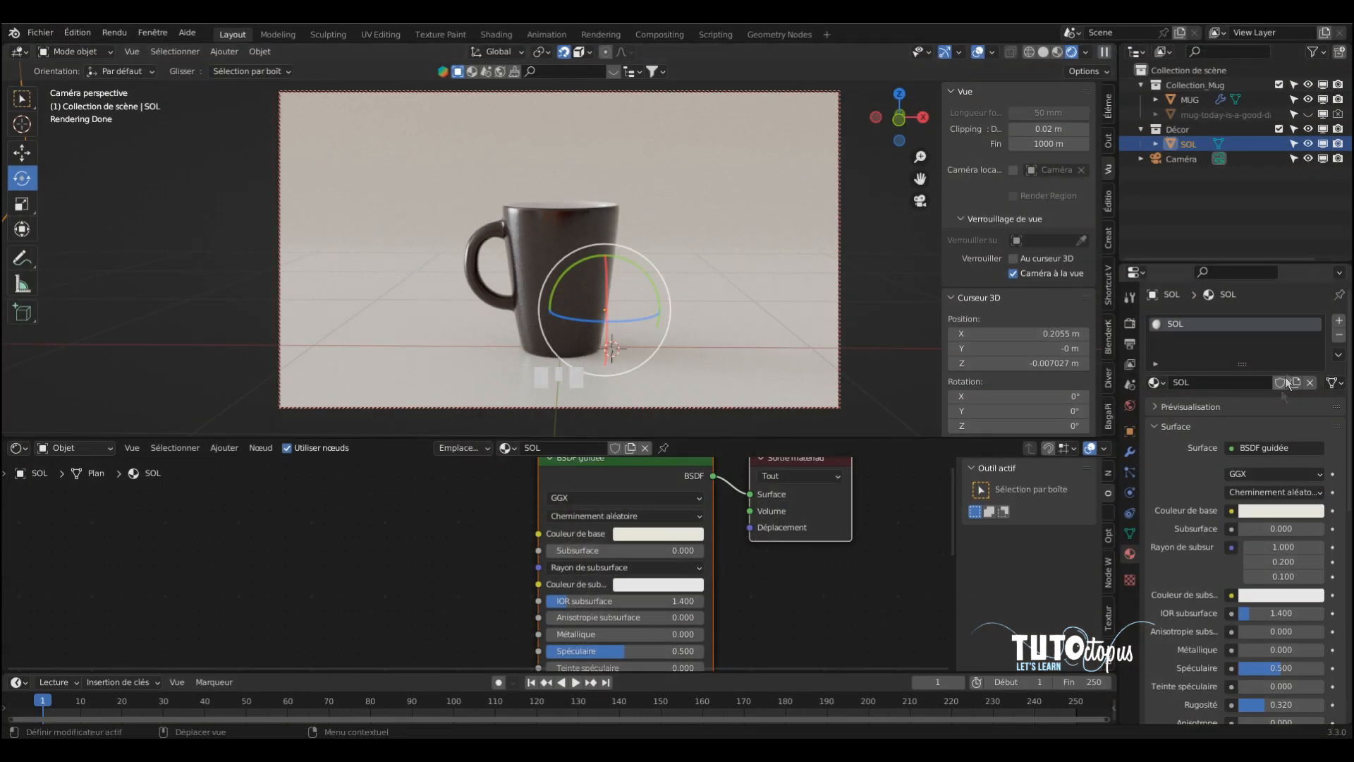
Lower the MUG material's specular to 0.136 and its roughness to 0.167.
left_click(601, 256)
left_click(1197, 326)
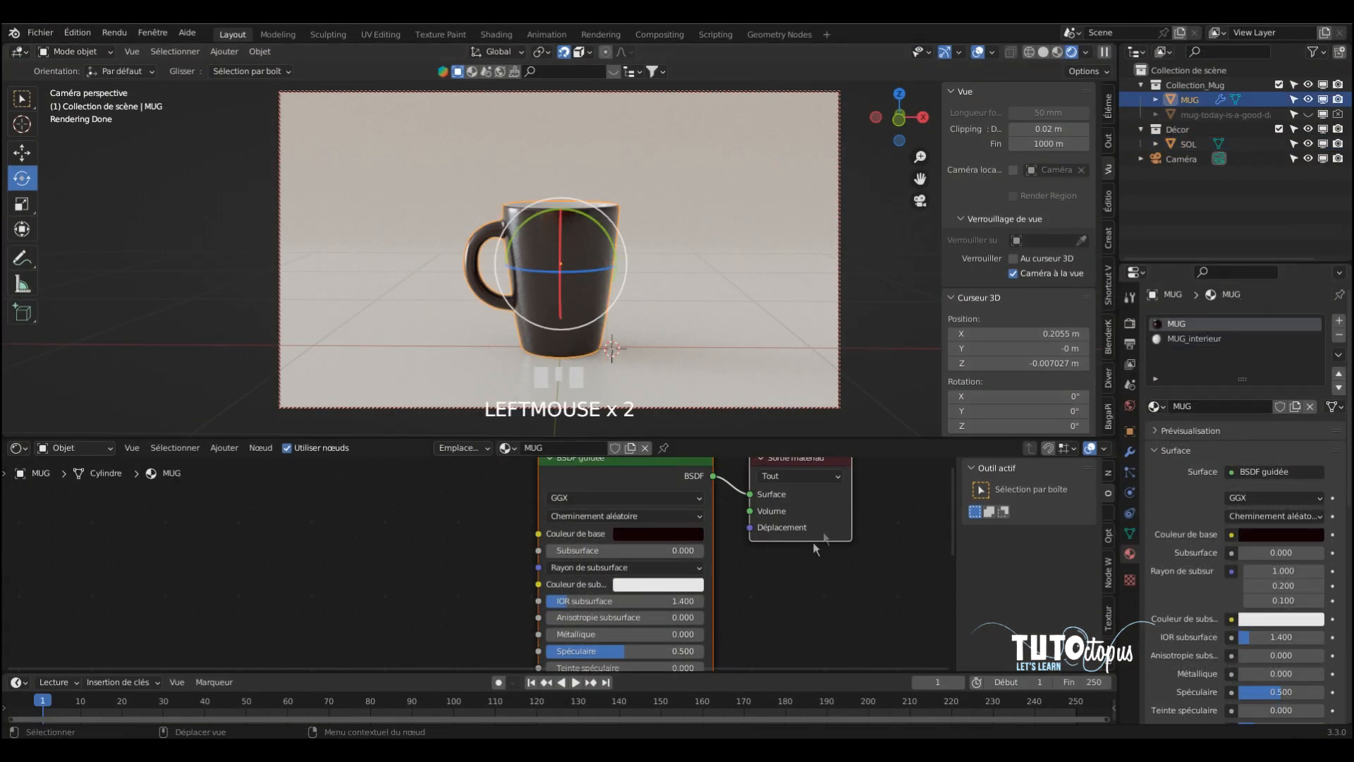
middle_click_drag(798, 560, 814, 439)
left_click_drag(587, 562, 614, 565)
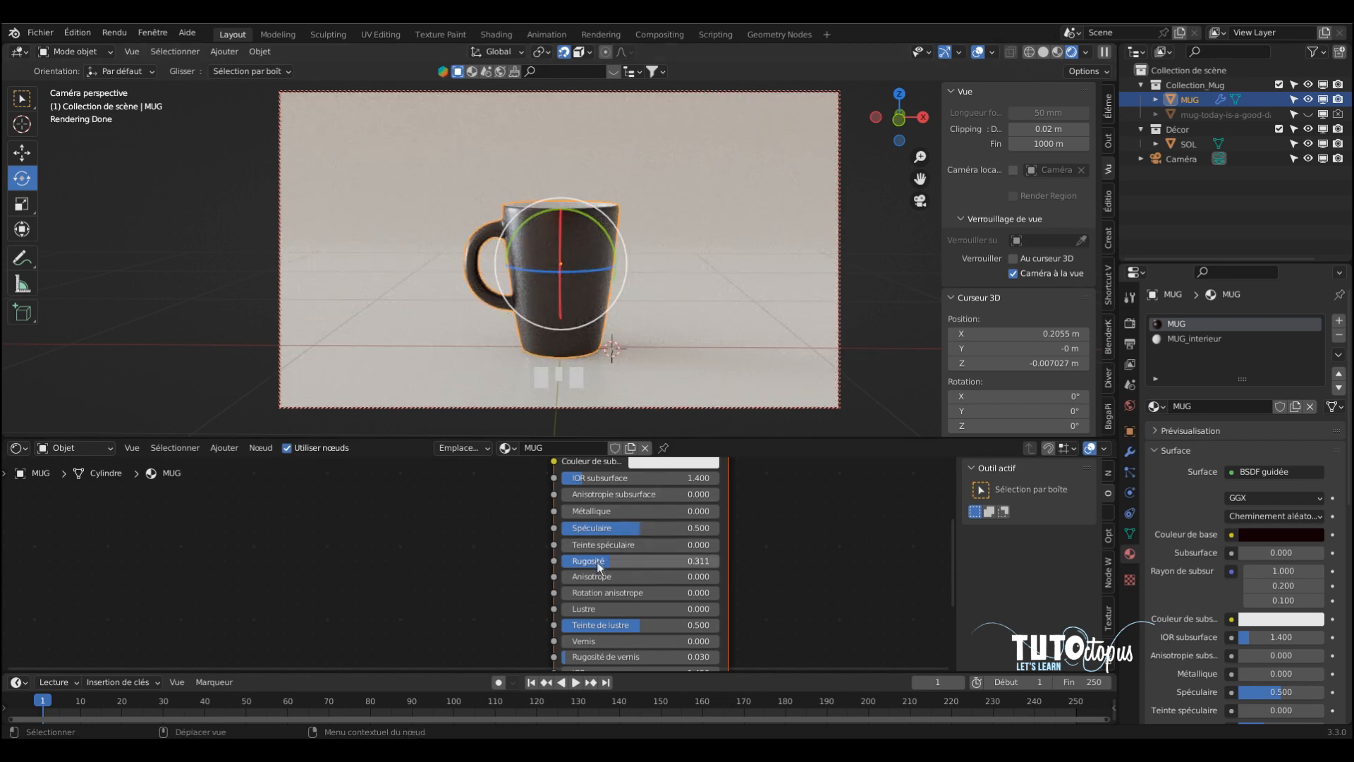
left_click_drag(630, 533, 593, 564)
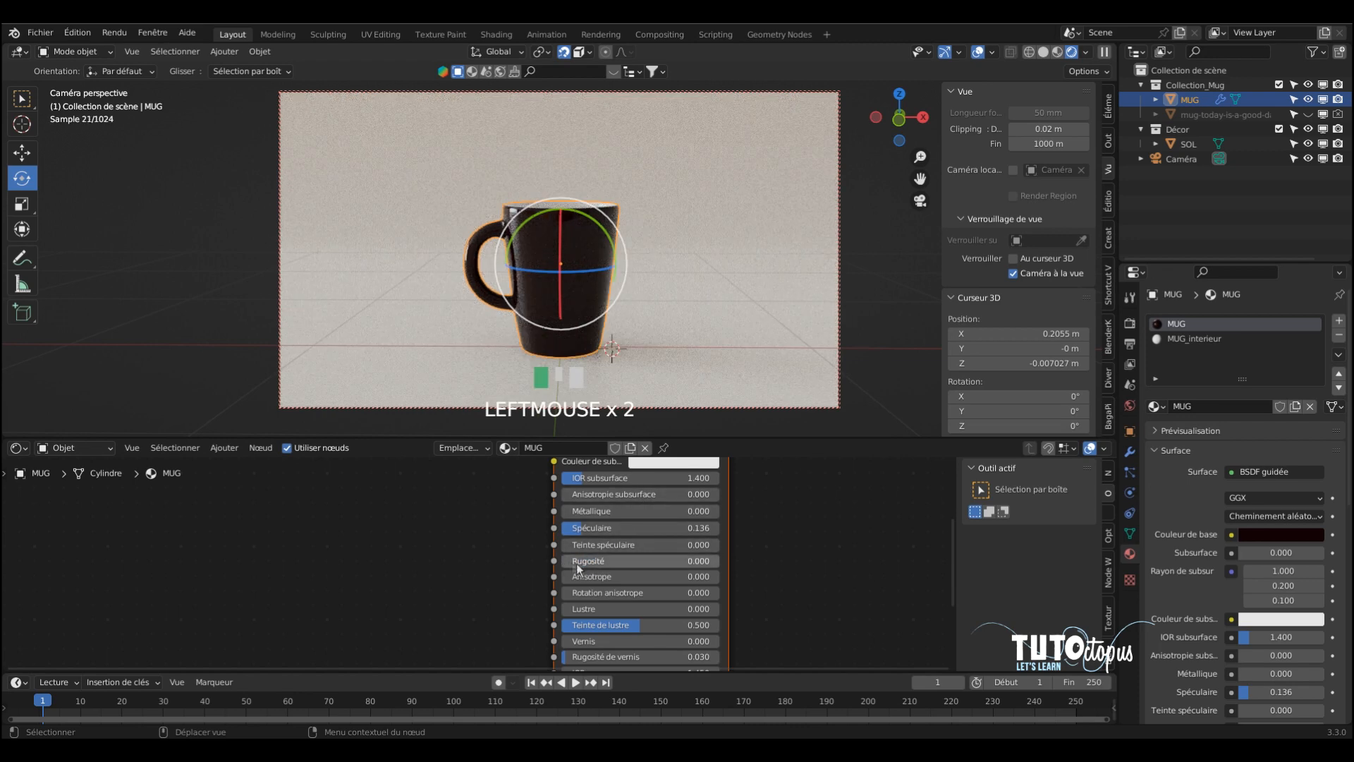
left_click(575, 562)
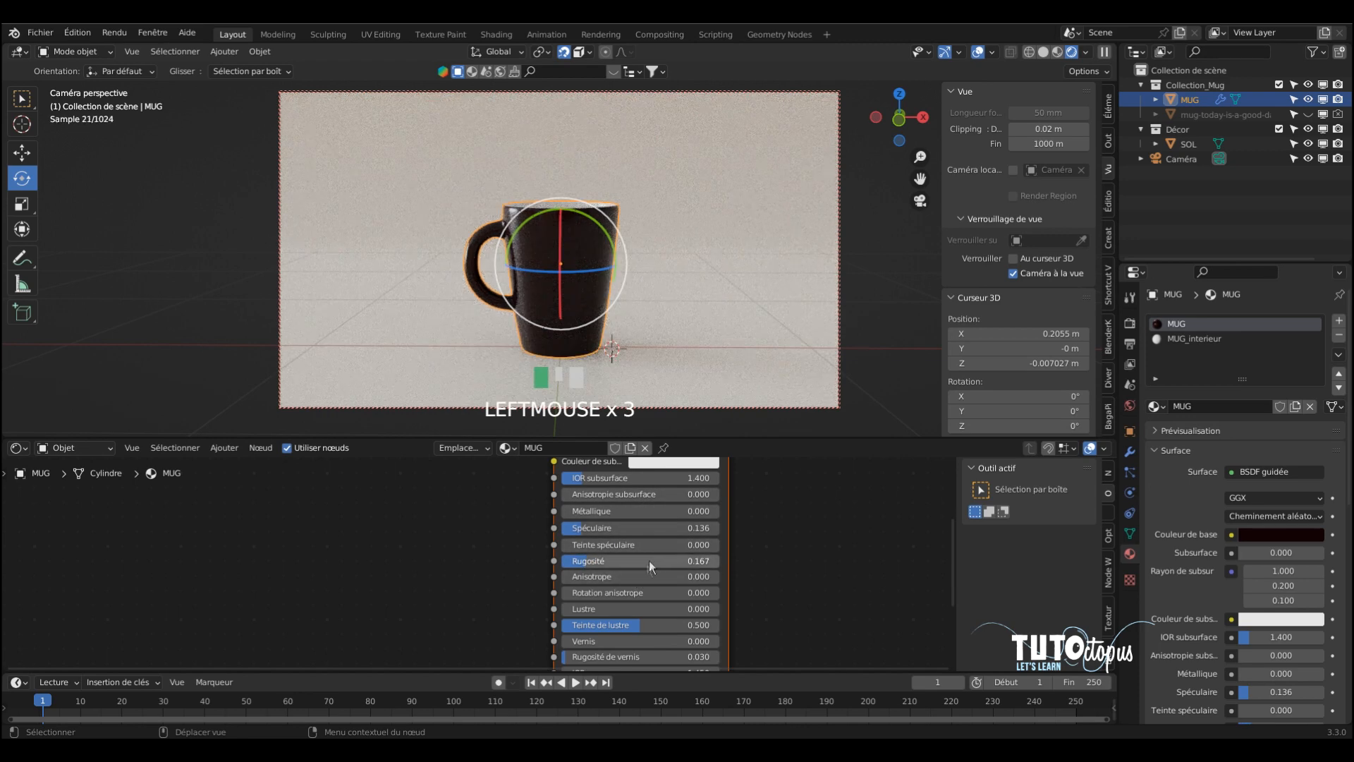
Deselect the mug by selecting the floor, and render a still image with the glossier dark material.
left_click(722, 307)
left_click(123, 32)
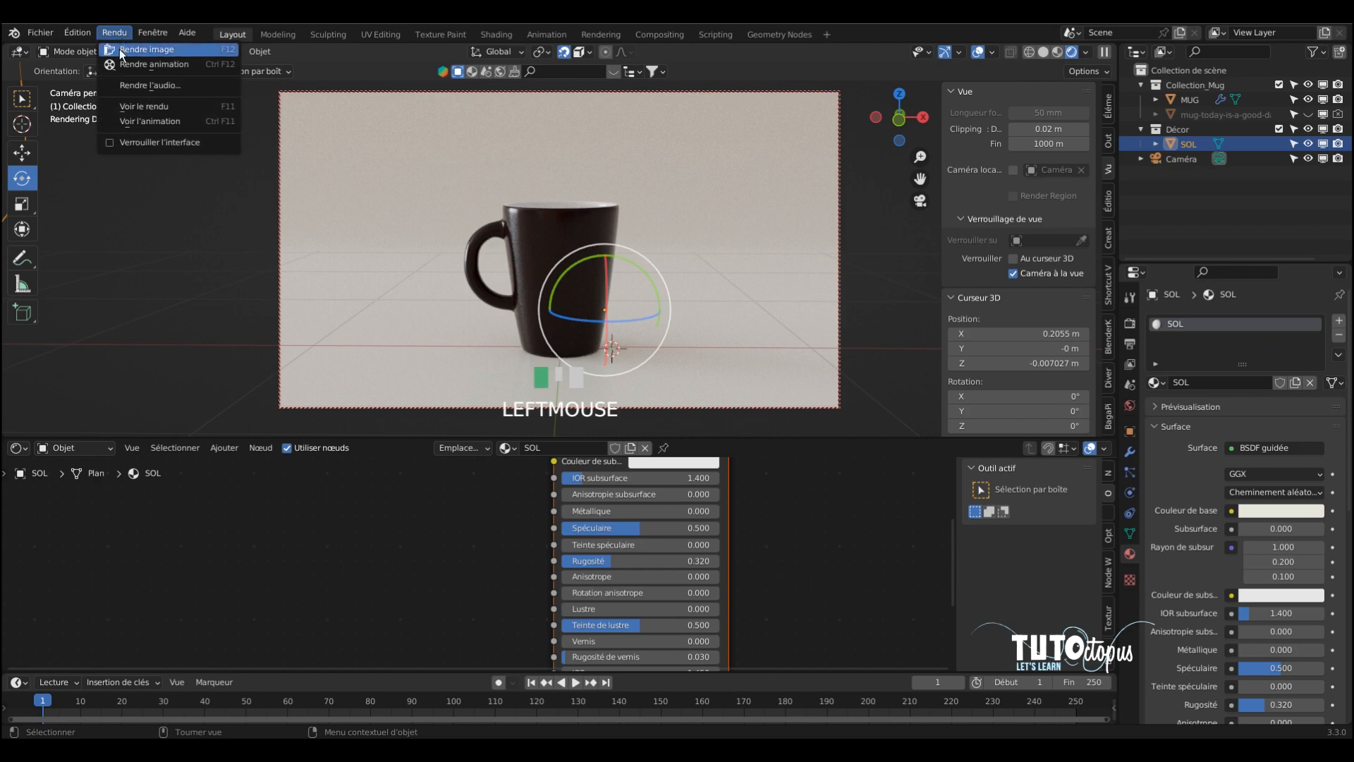
left_click(120, 49)
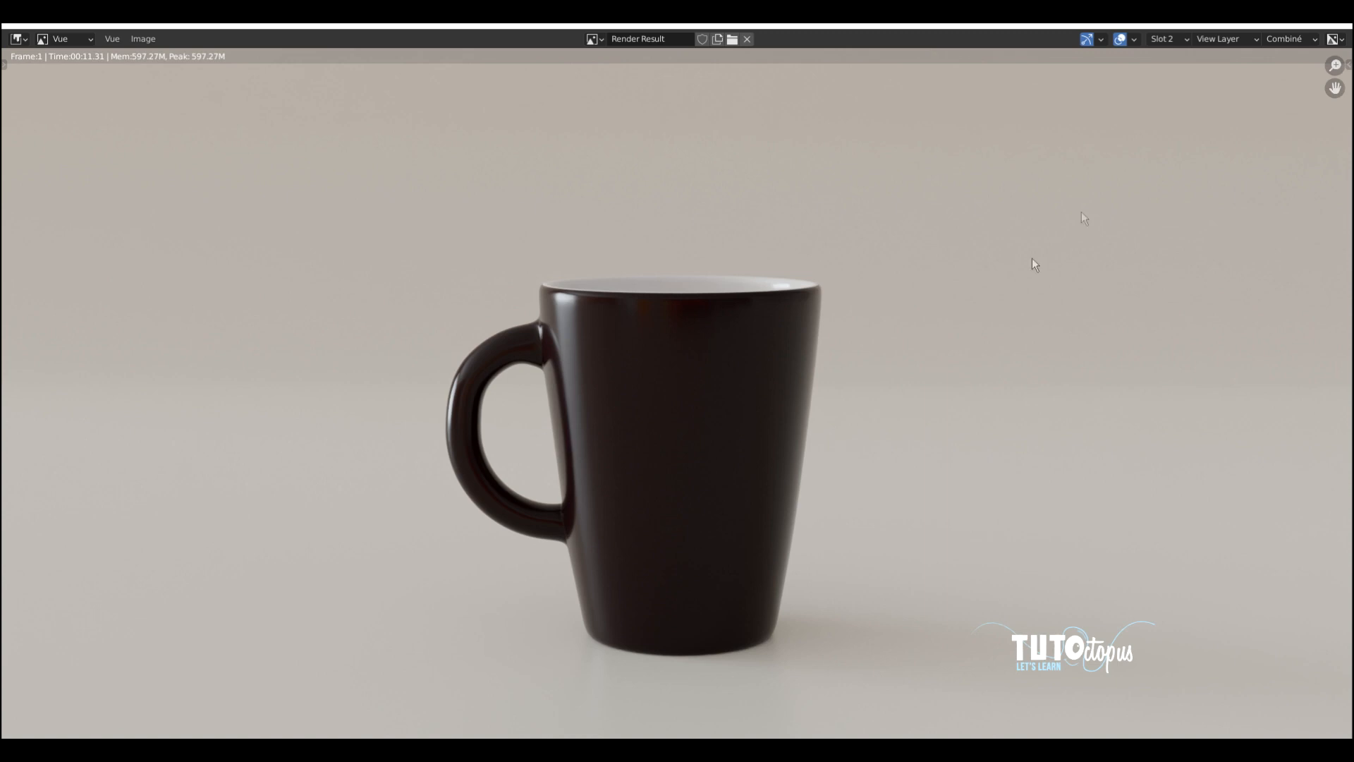
Close the render window, select the mug and remove its dark MUG material slot.
key("Escape")
left_click(602, 230)
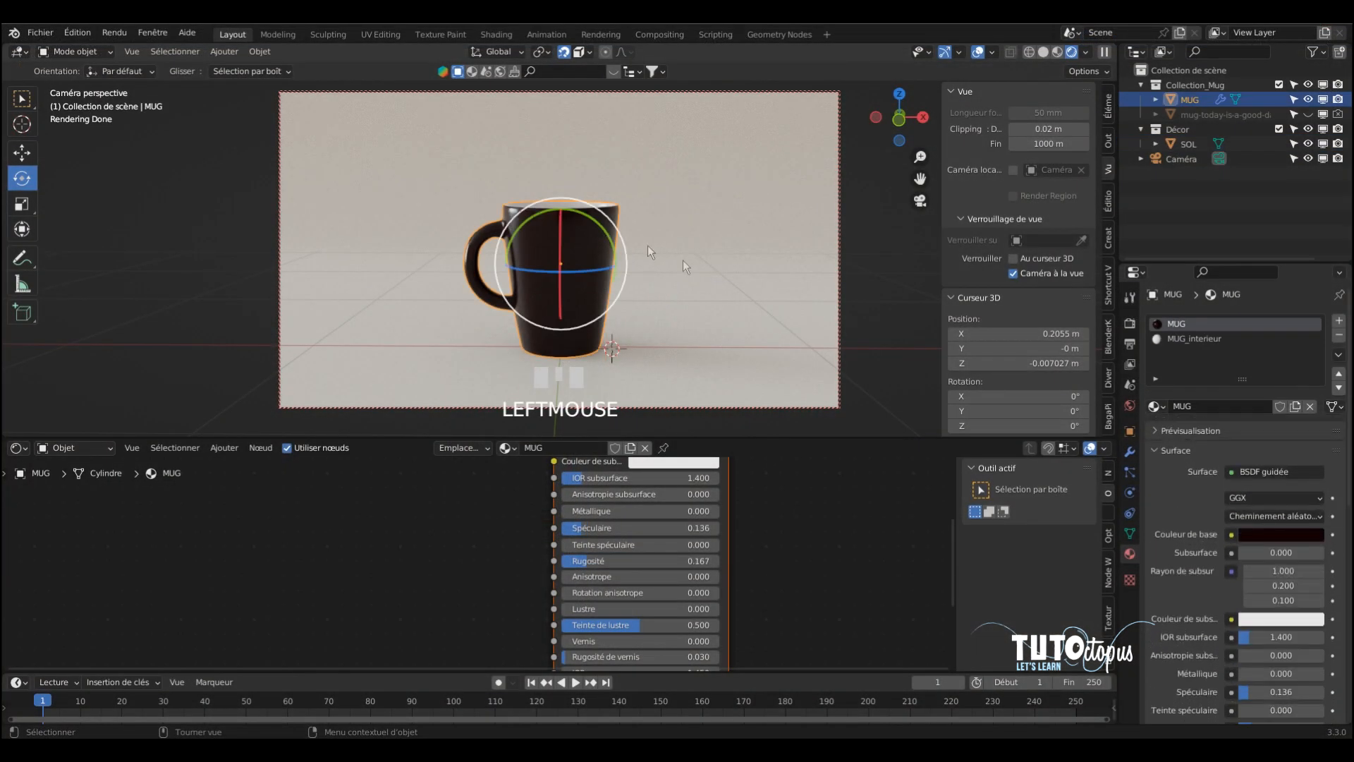
left_click(1339, 335)
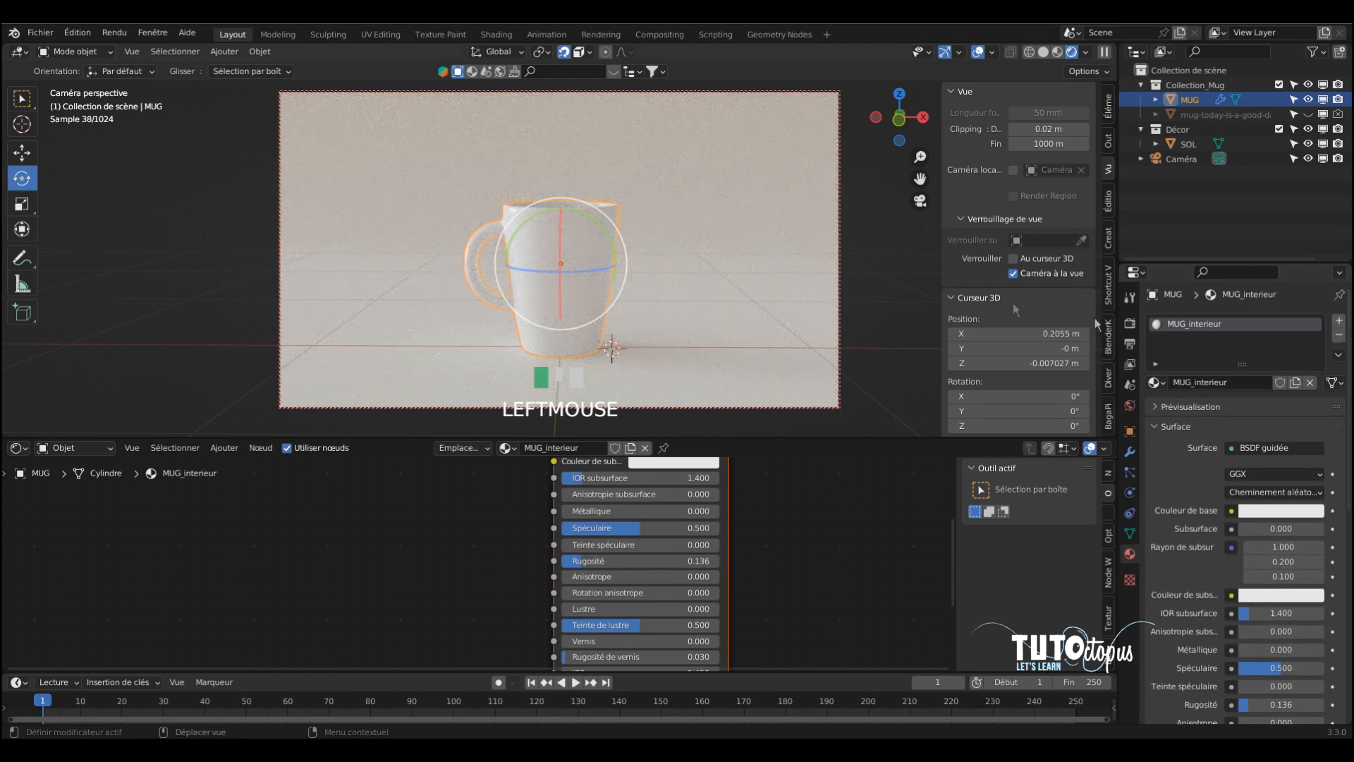
Rename the mug's remaining MUG_interieur material to MUG.
left_click(1213, 325)
left_click(1213, 325)
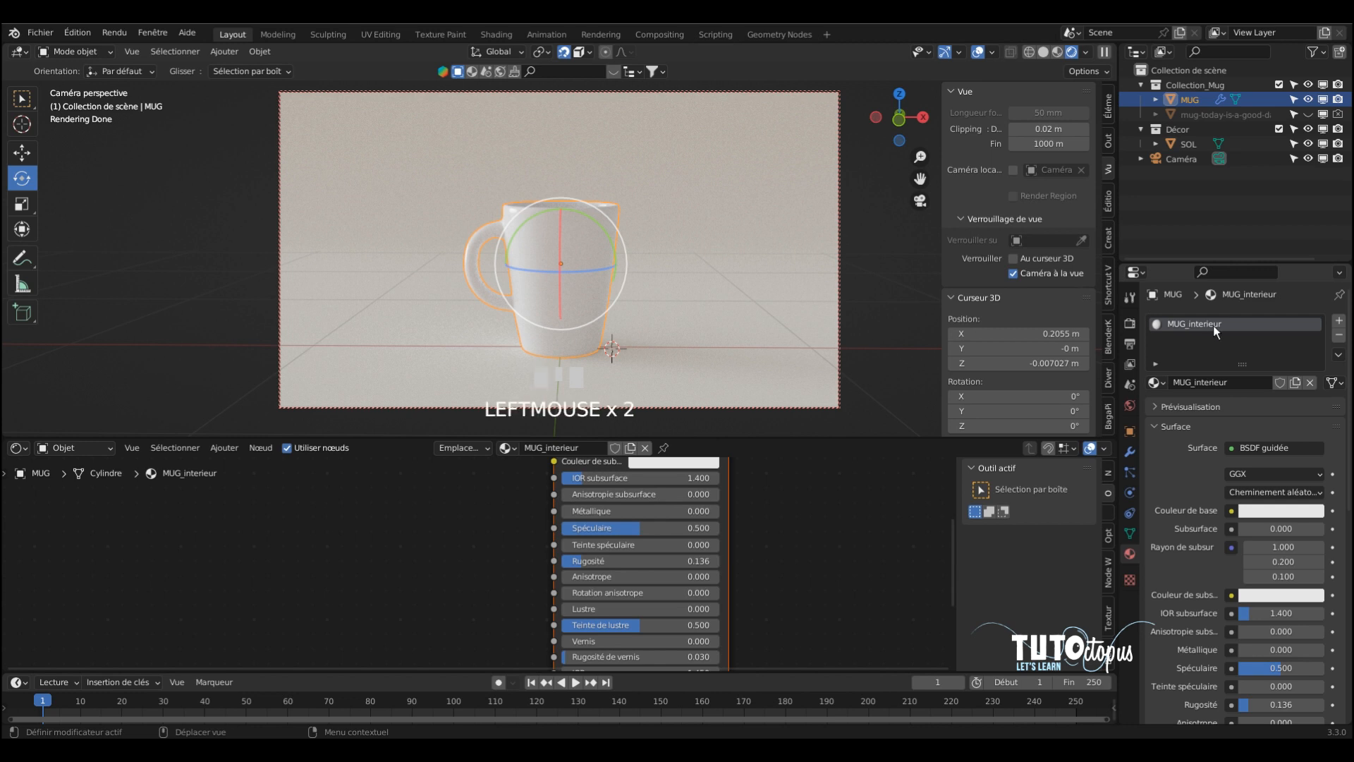
left_click(1213, 324)
double_click(1213, 325)
key("BackSpace")
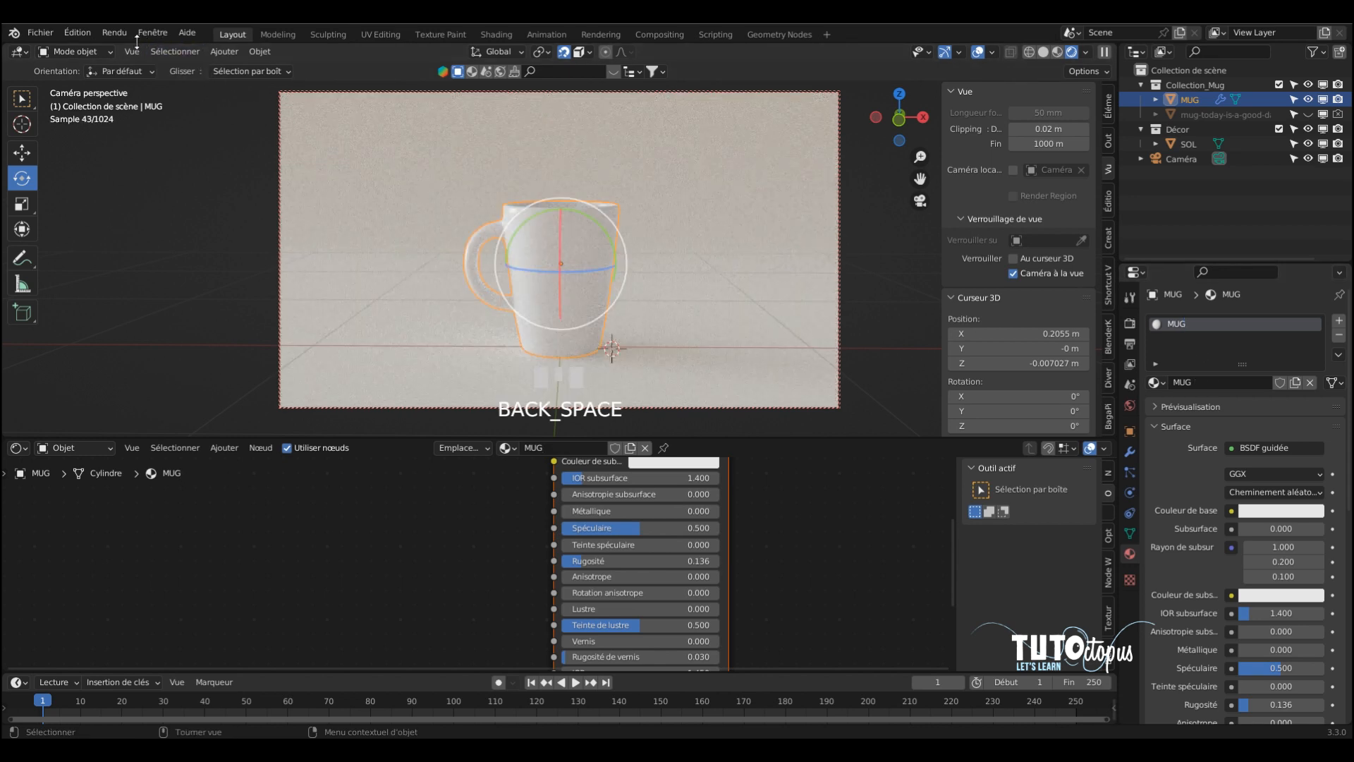
Render a still image of the all-white mug, close the render window and select the floor.
left_click(114, 33)
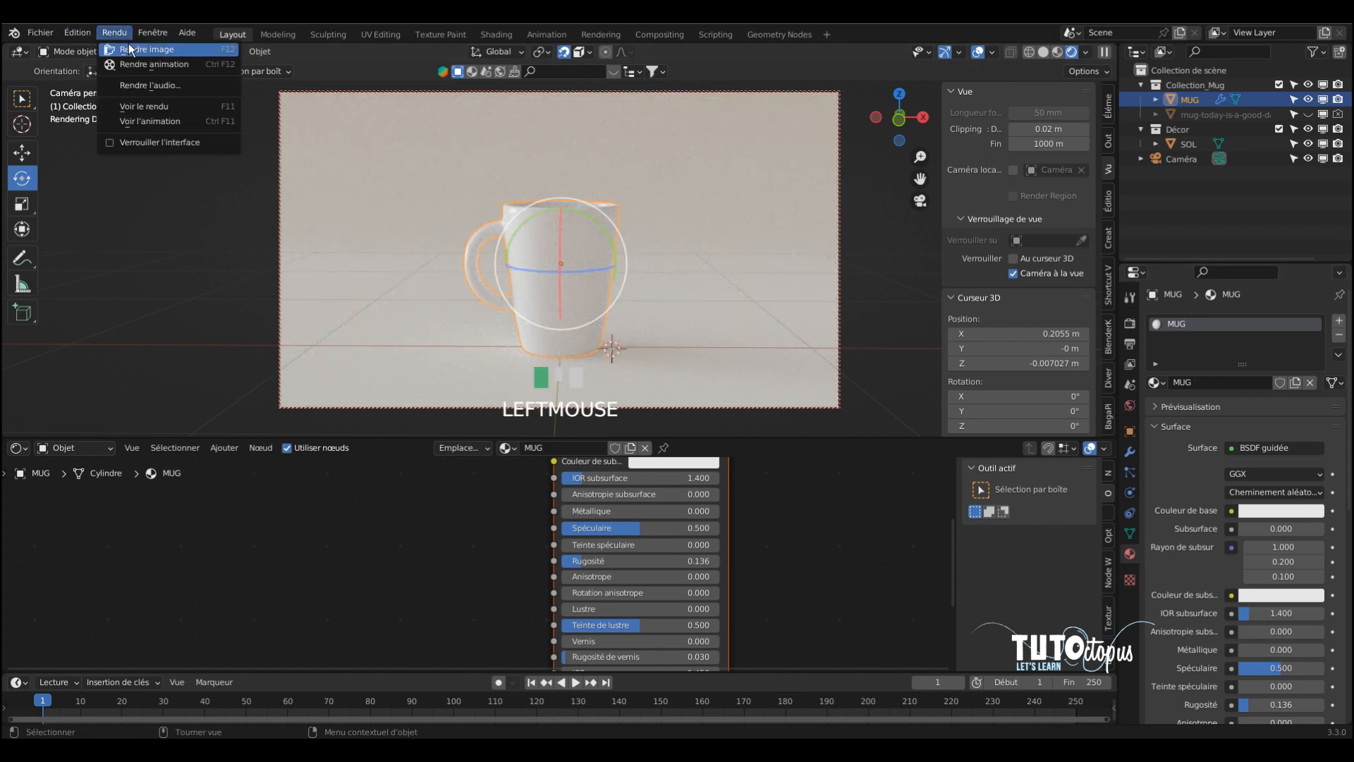
left_click(128, 45)
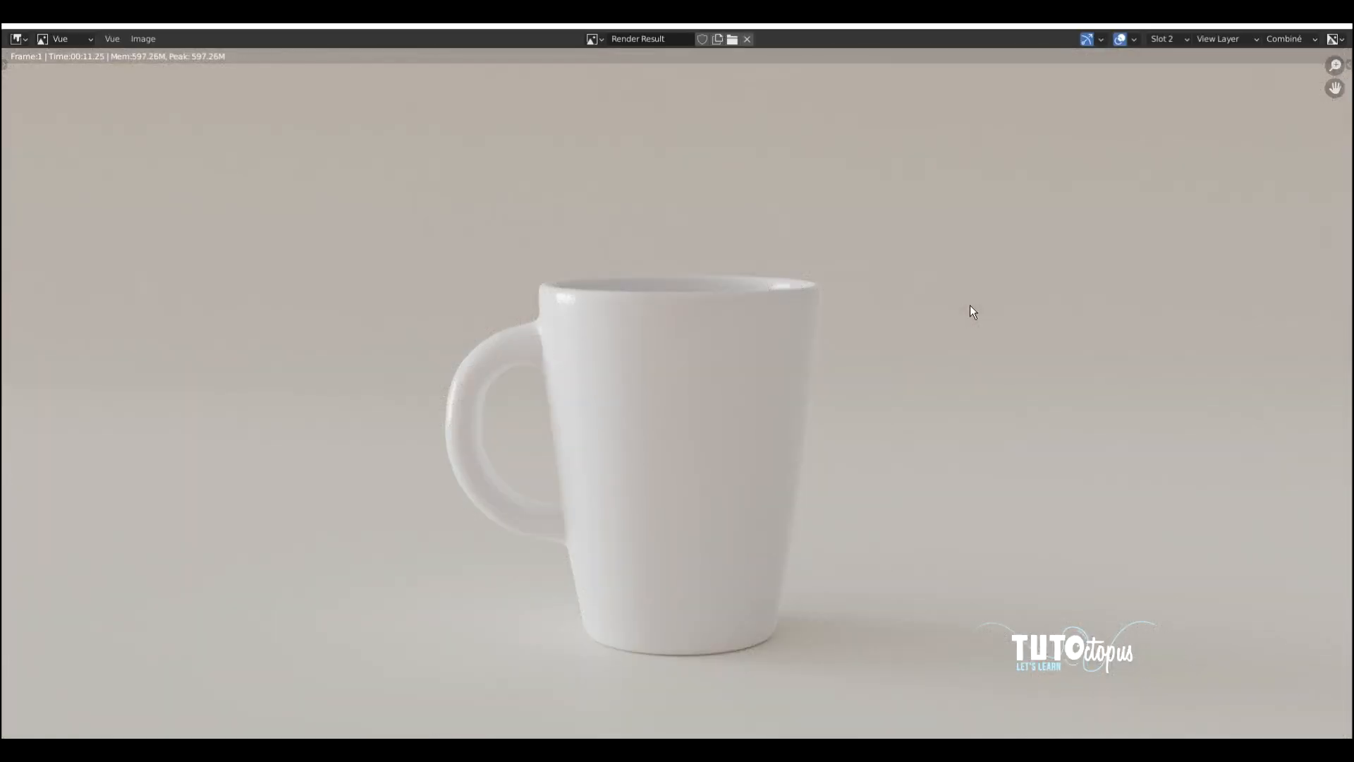
left_click(1338, 27)
left_click(773, 314)
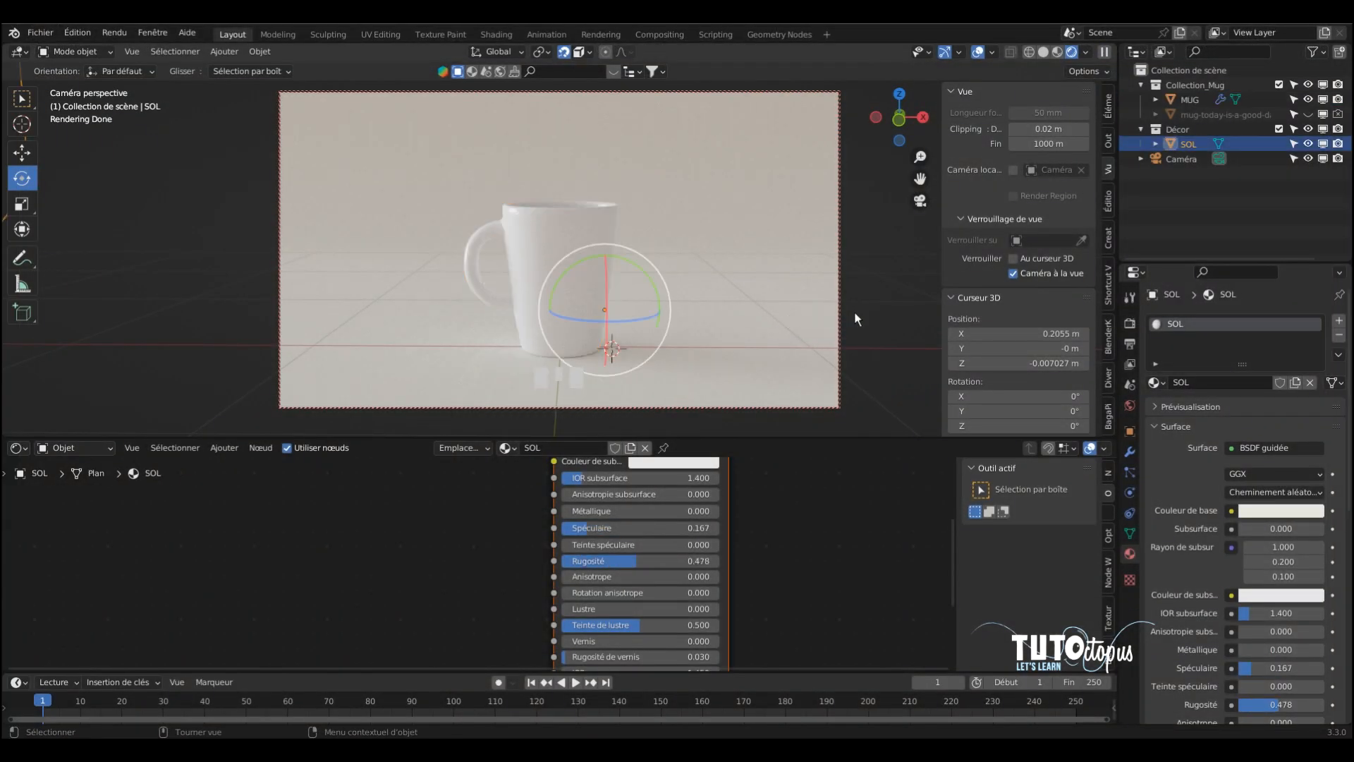
Switch the viewport to Material Preview shading and leave the camera for a perspective view of the mug and floor.
left_click(1057, 51)
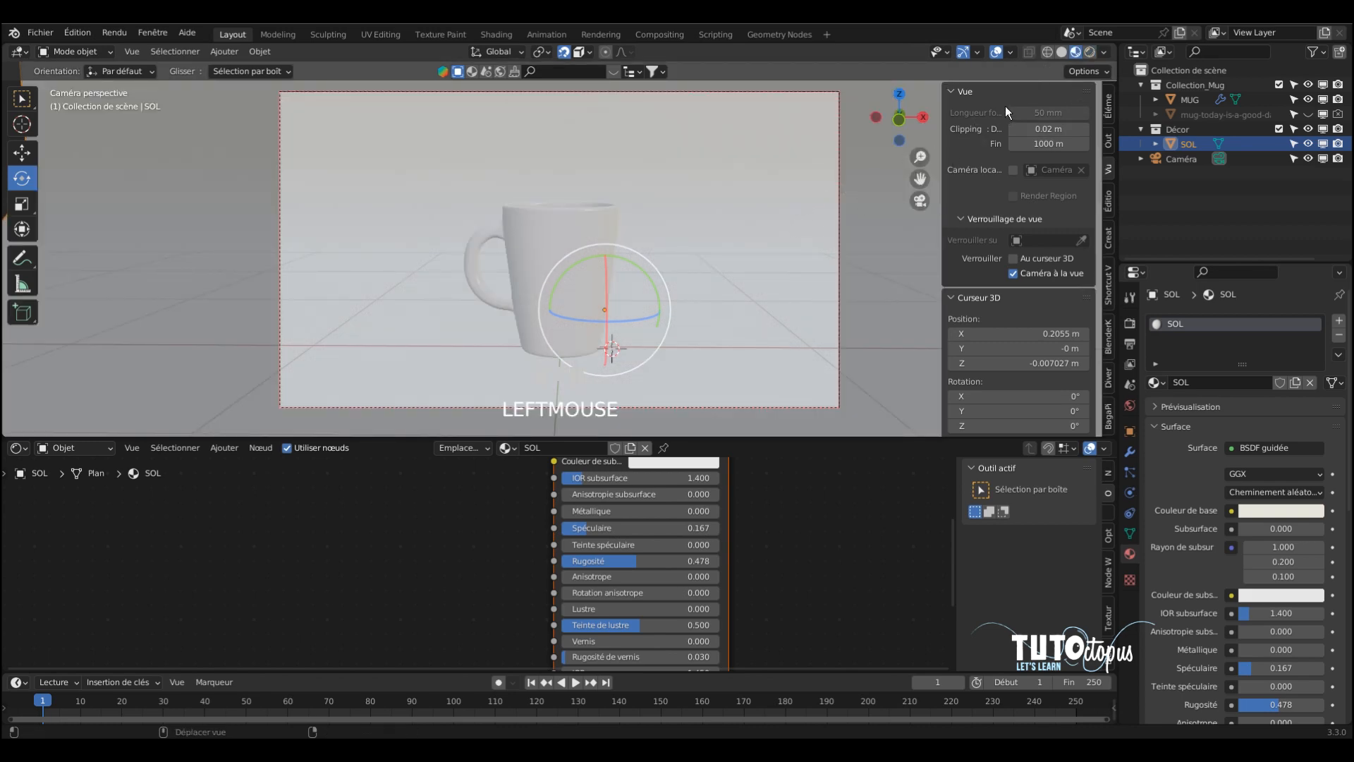
key("KP_0")
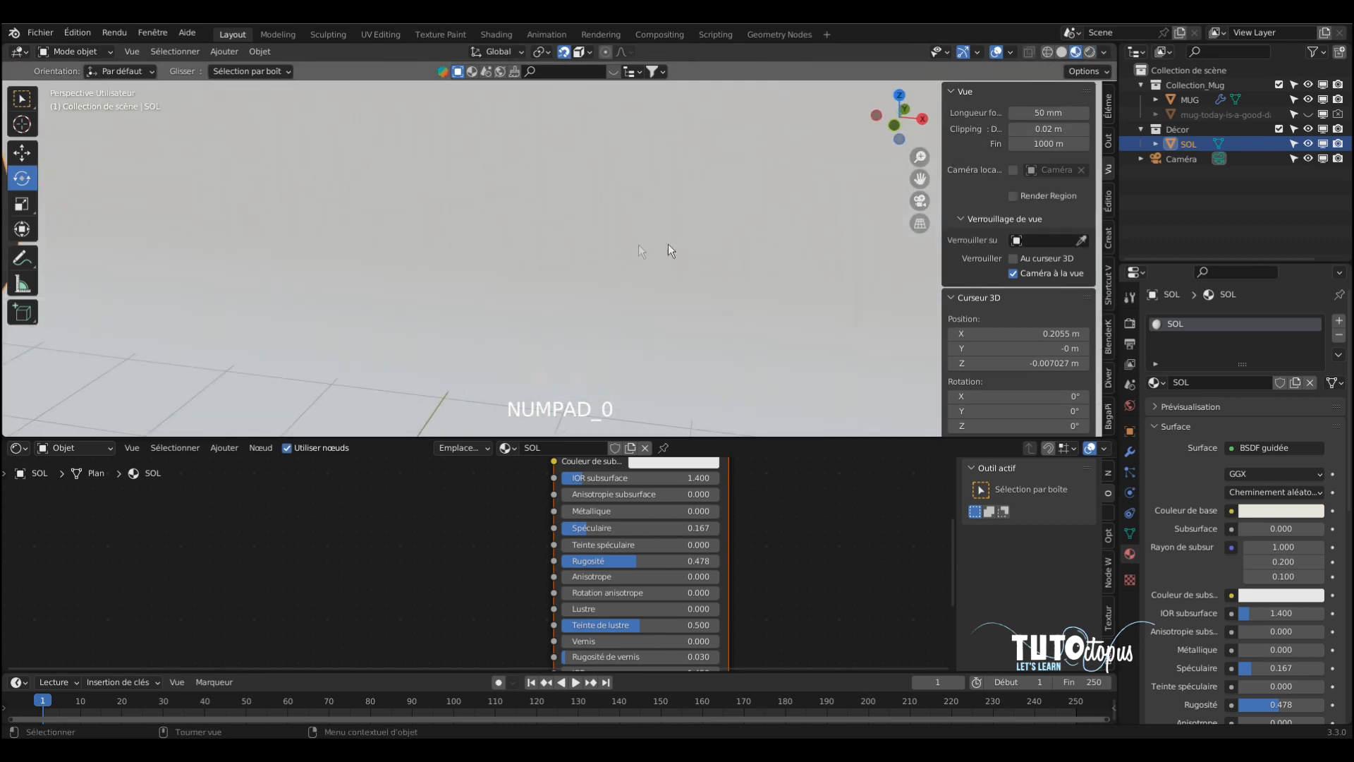
middle_click_drag(421, 299, 650, 221, "shift")
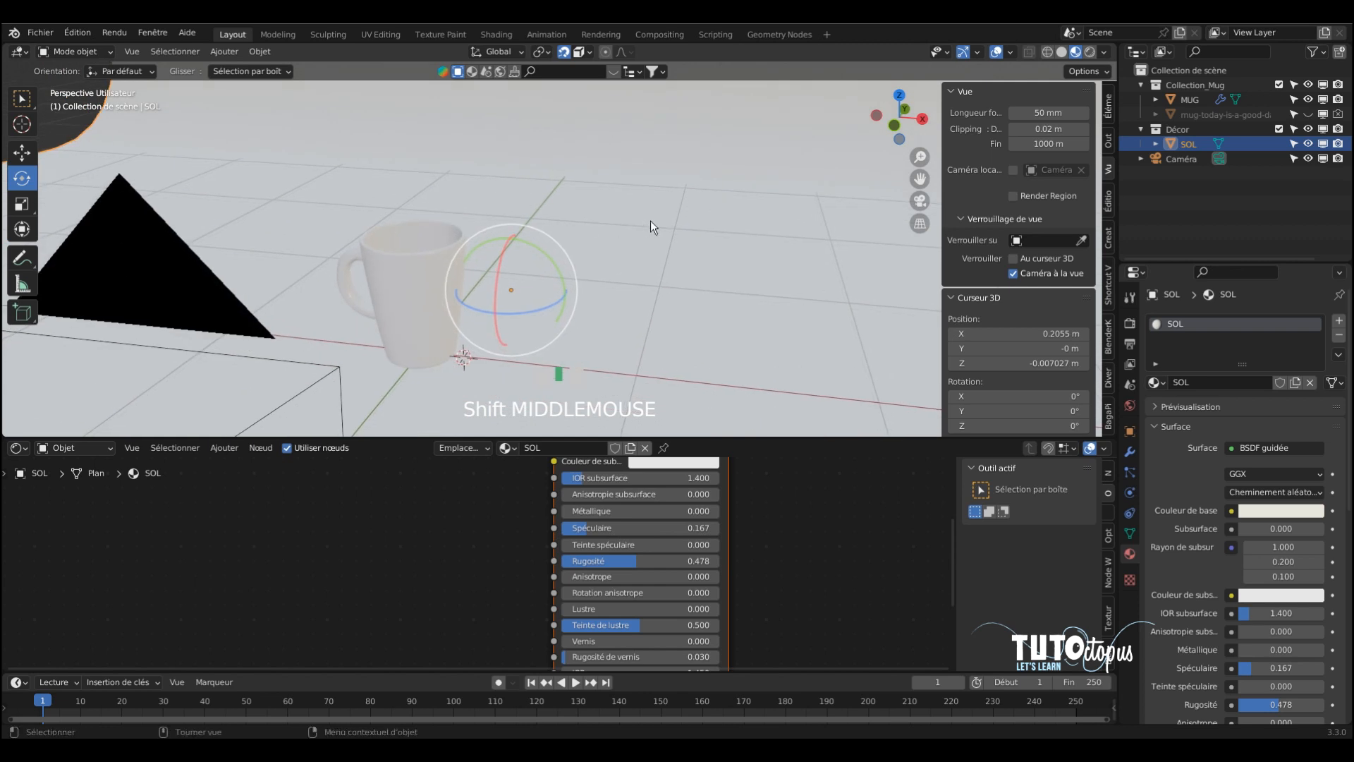
left_click(650, 222)
left_click(37, 33)
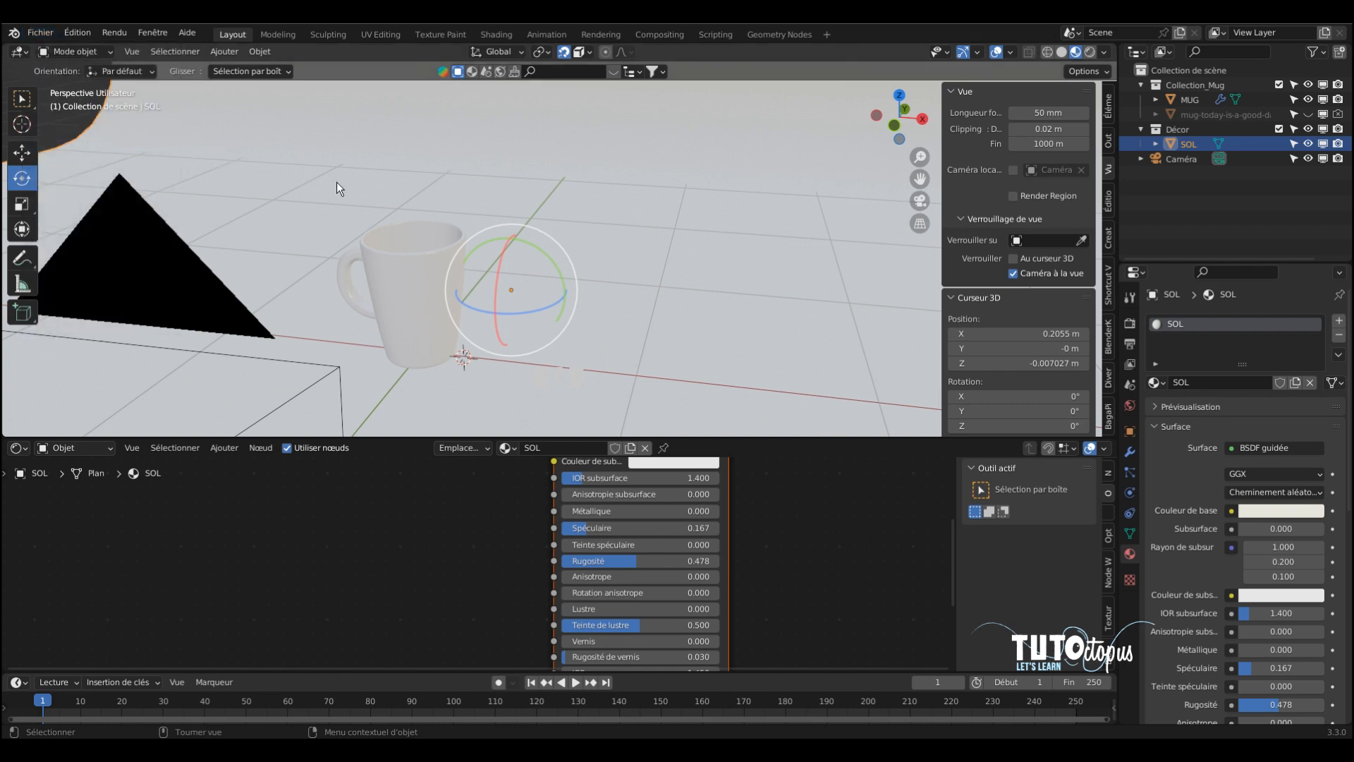
Return to the rendered camera view, lower the SOL material's roughness to 0.246 and render a still image.
key("KP_0")
left_click(1089, 53)
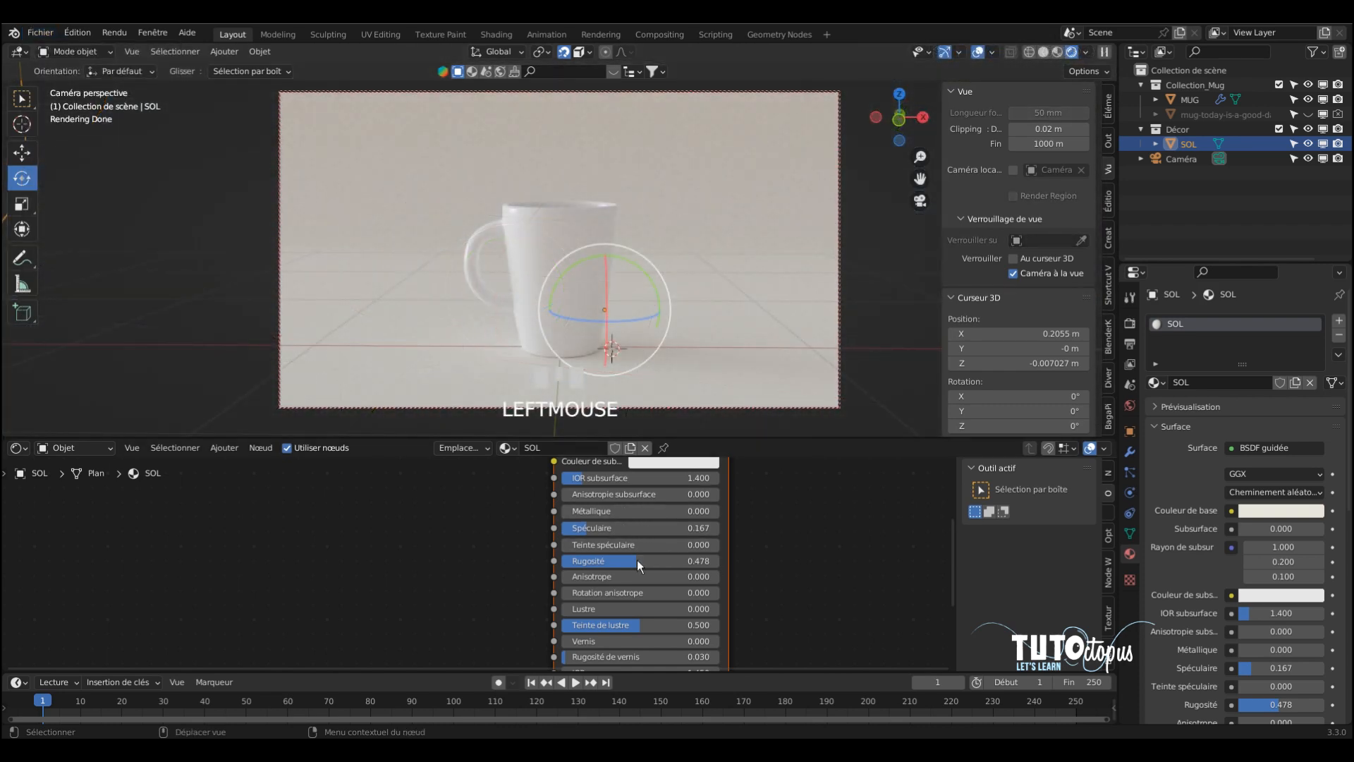
mouse_move(631, 561)
left_mouse_down()
mouse_move(560, 560)
mouse_move(608, 560)
left_mouse_up()
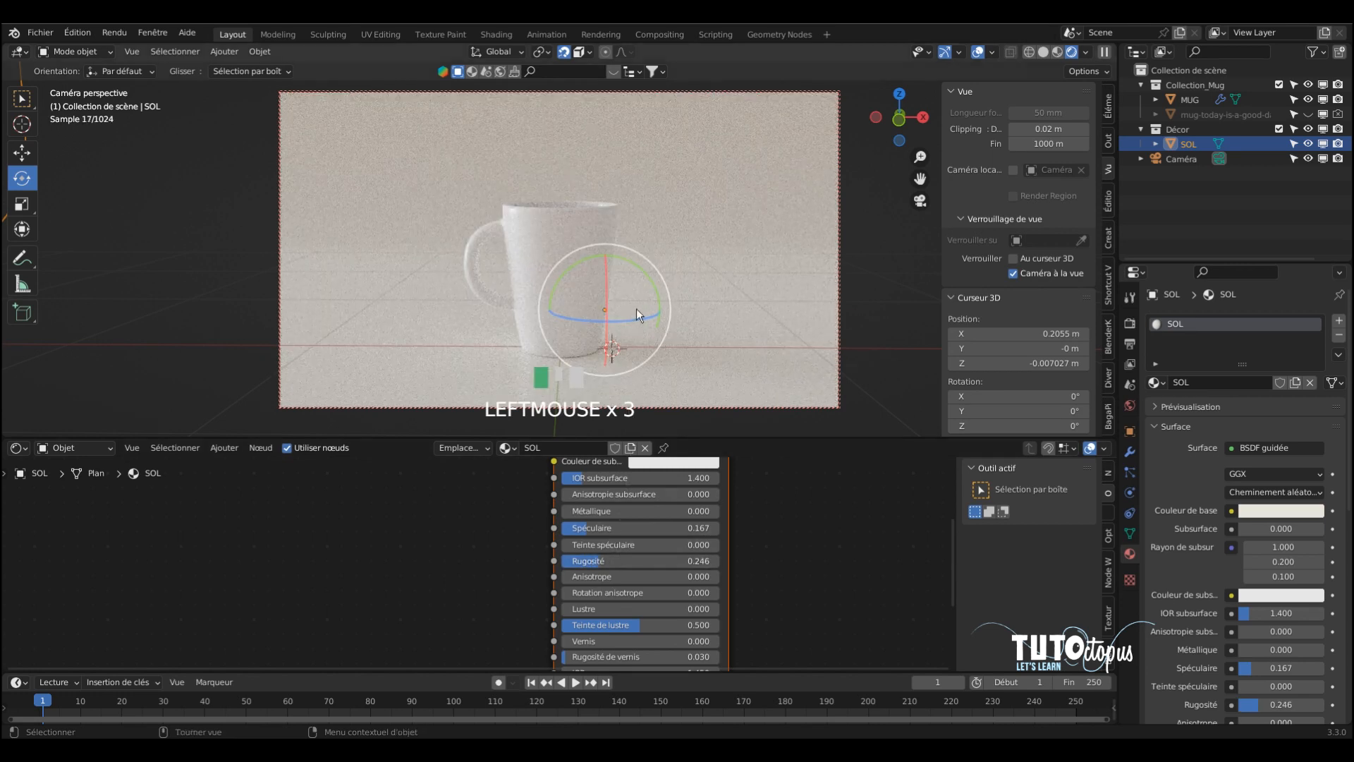
left_click(114, 32)
left_click(121, 47)
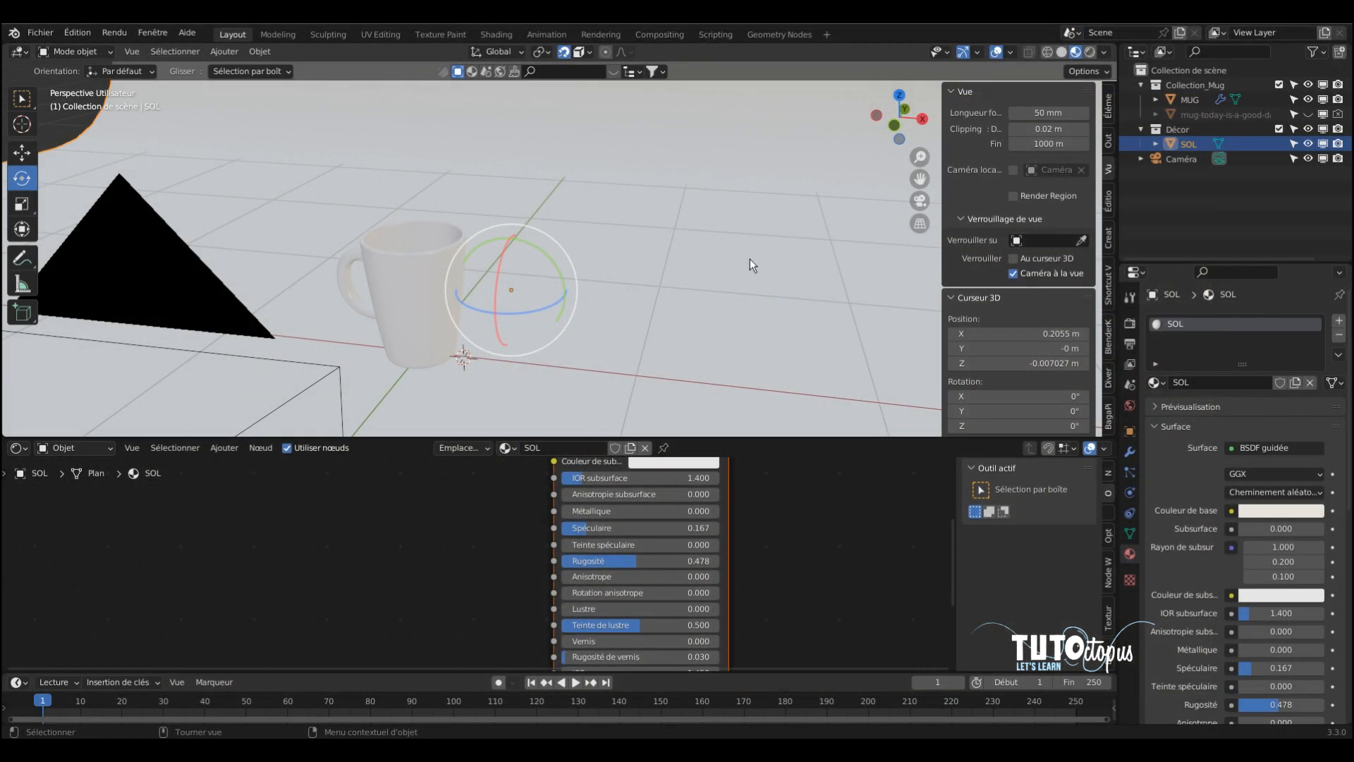
Turn off snapping and deselect the floor.
left_click(565, 52)
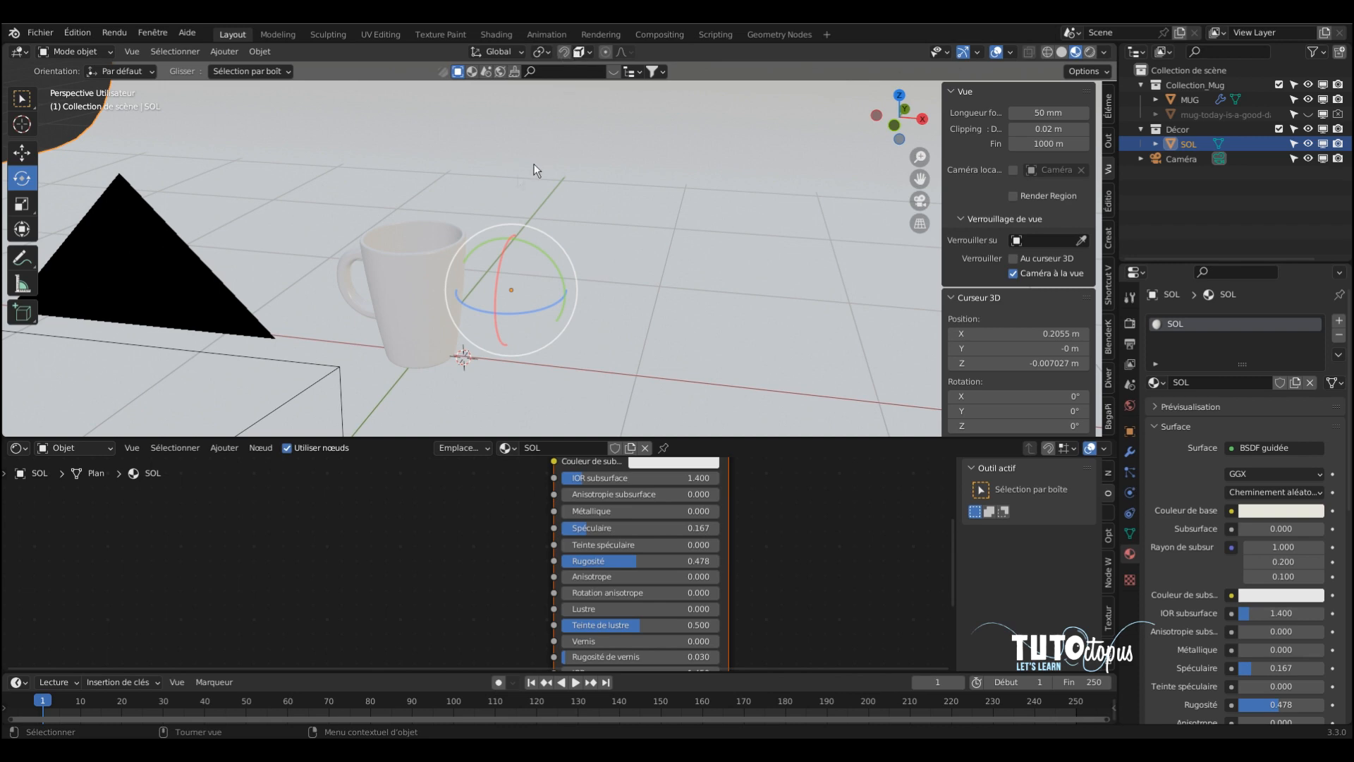
scroll(543, 211, "down", 4)
middle_click_drag(553, 209, 518, 334)
scroll(646, 235, "up", 4)
scroll(646, 234, "down", 2)
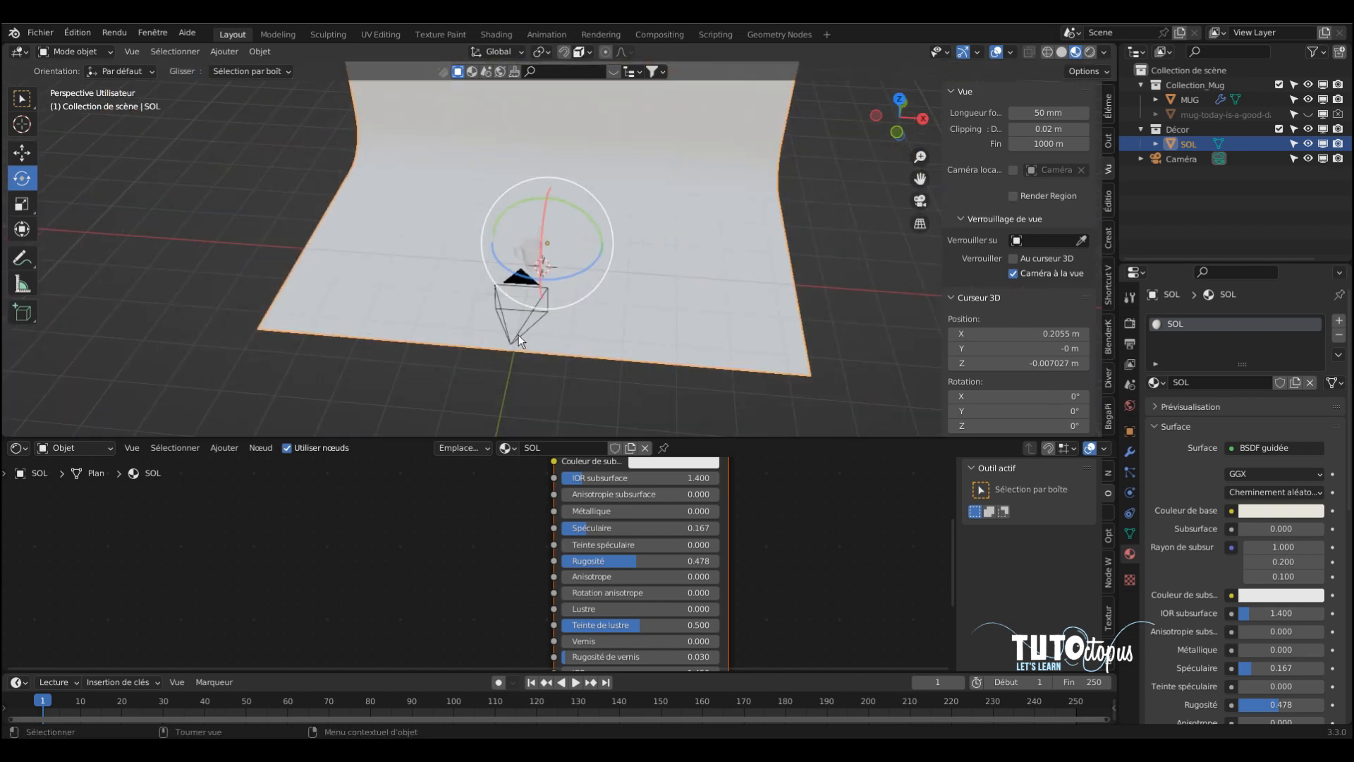
left_click(806, 255)
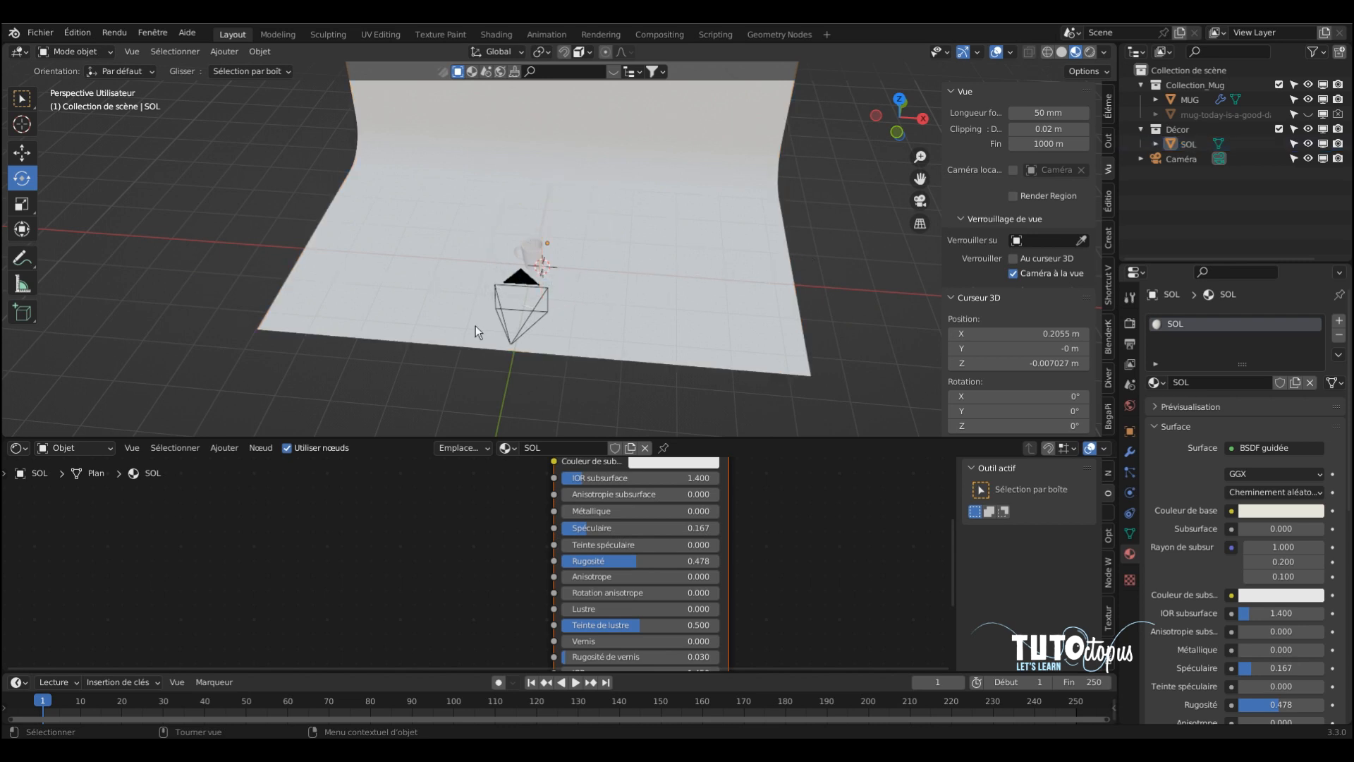
Check the mug from above in wireframe, return to solid shading and move the 3D cursor to the world origin.
key("KP_7")
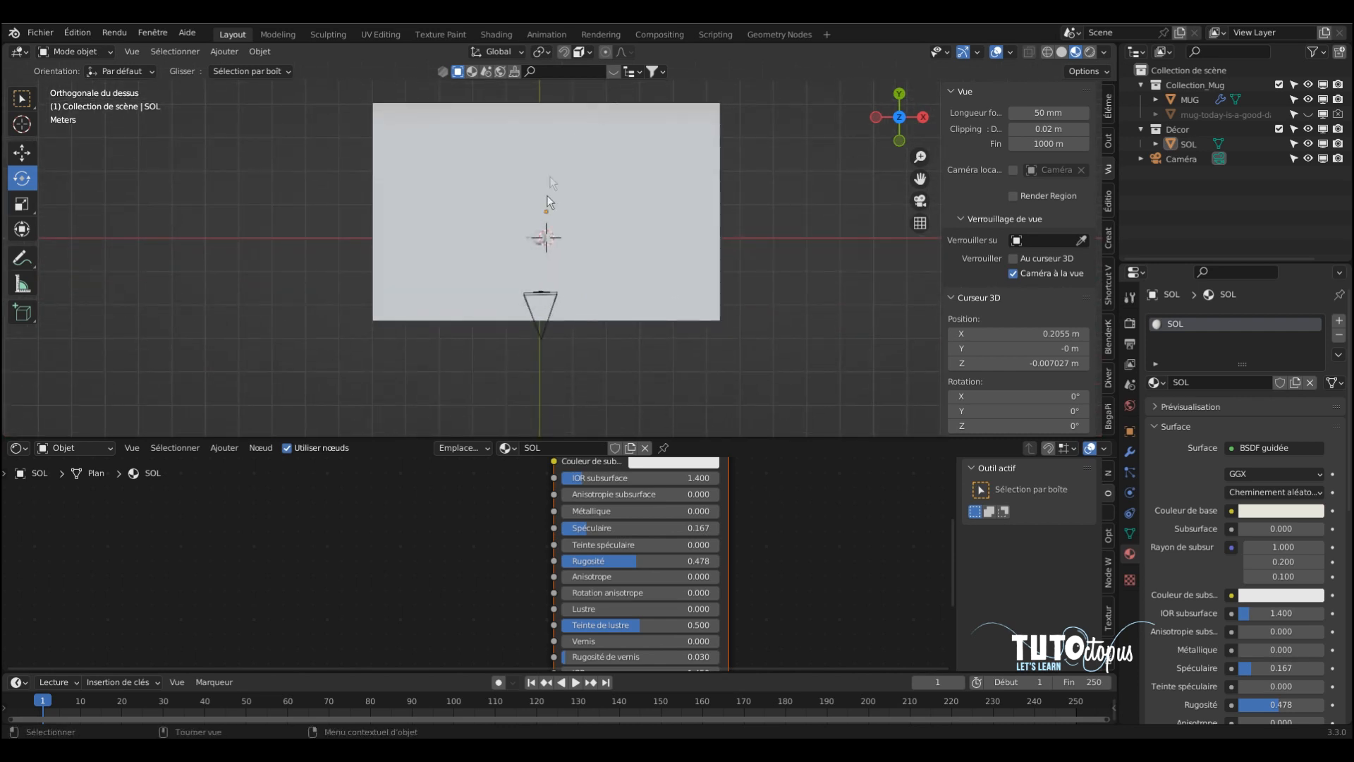
scroll(536, 226, "up", 6)
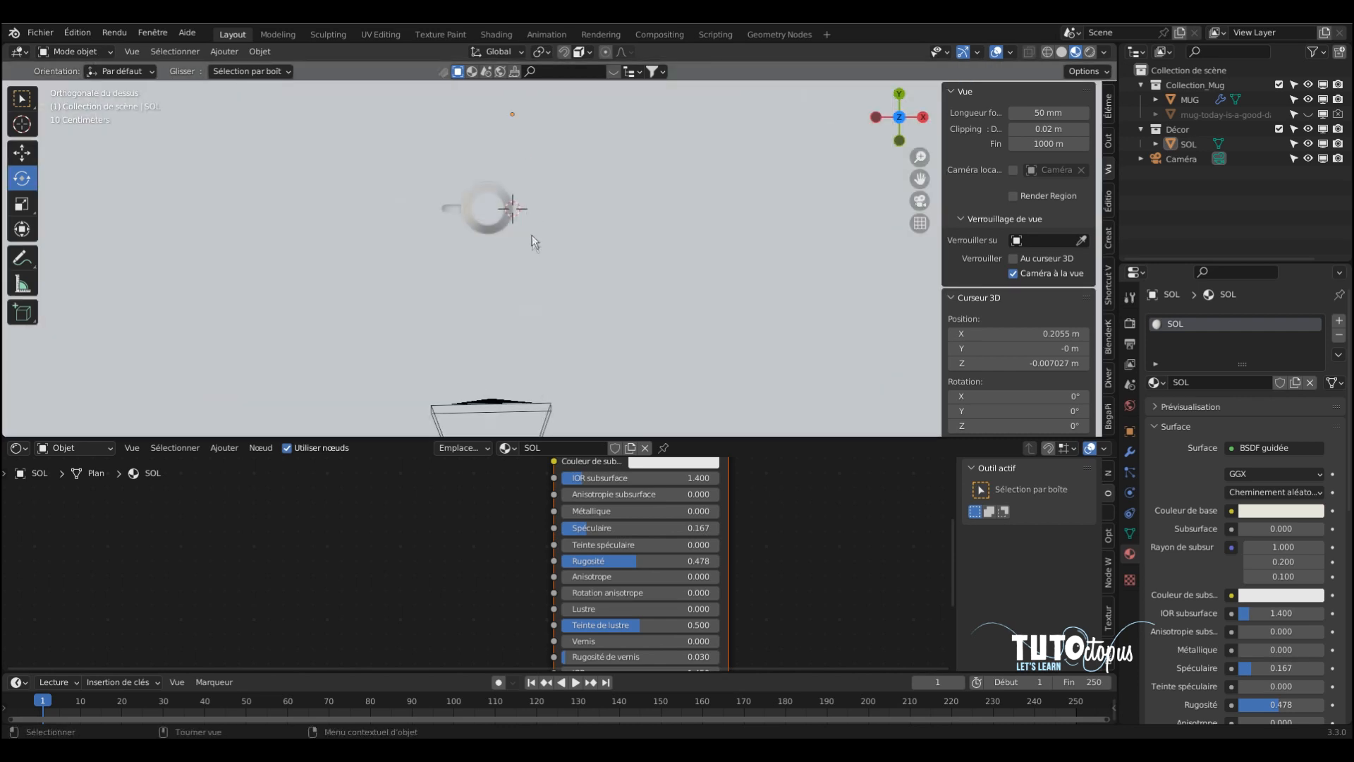
left_click(1047, 50)
scroll(507, 202, "up", 3)
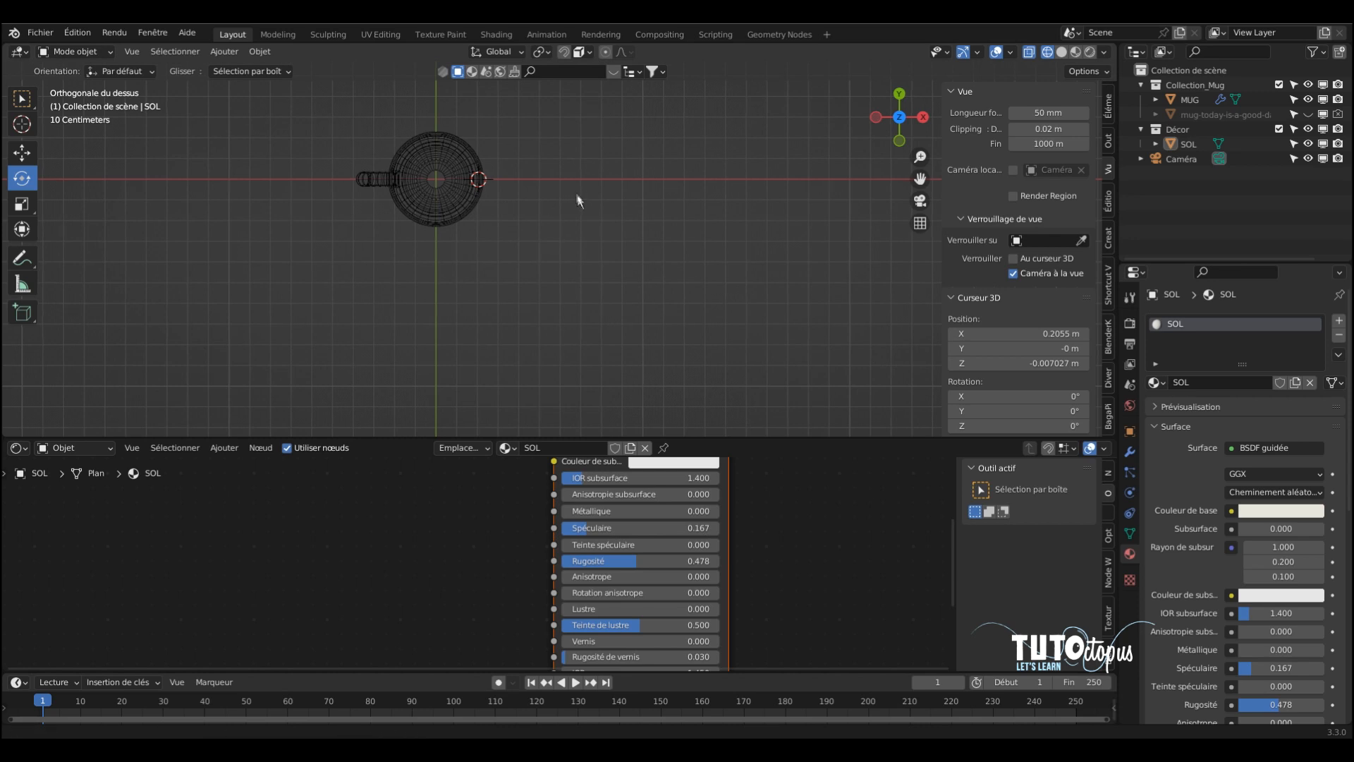
key("shift+z")
middle_click_drag(671, 305, 623, 239)
scroll(635, 185, "up", 5)
scroll(626, 234, "down", 5)
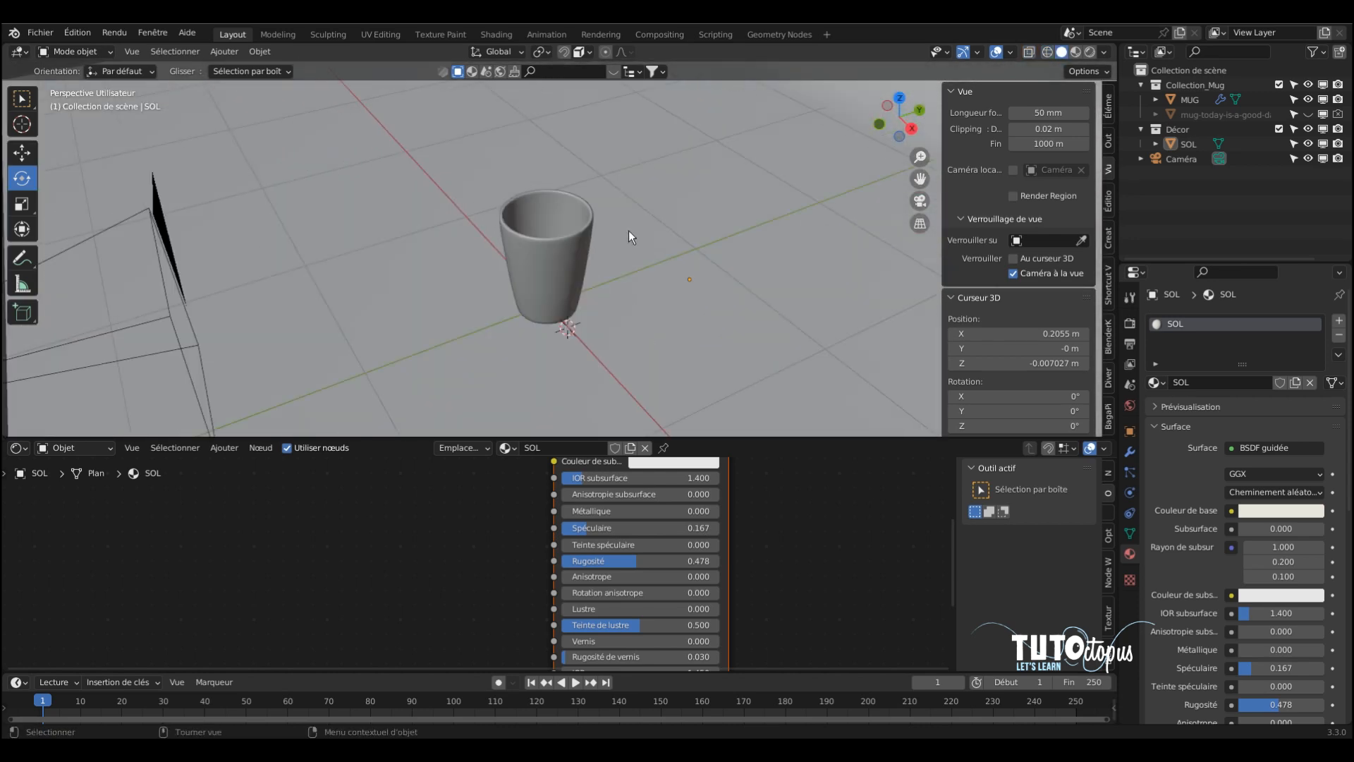
left_click(261, 52)
mouse_move(291, 131)
mouse_move(327, 144)
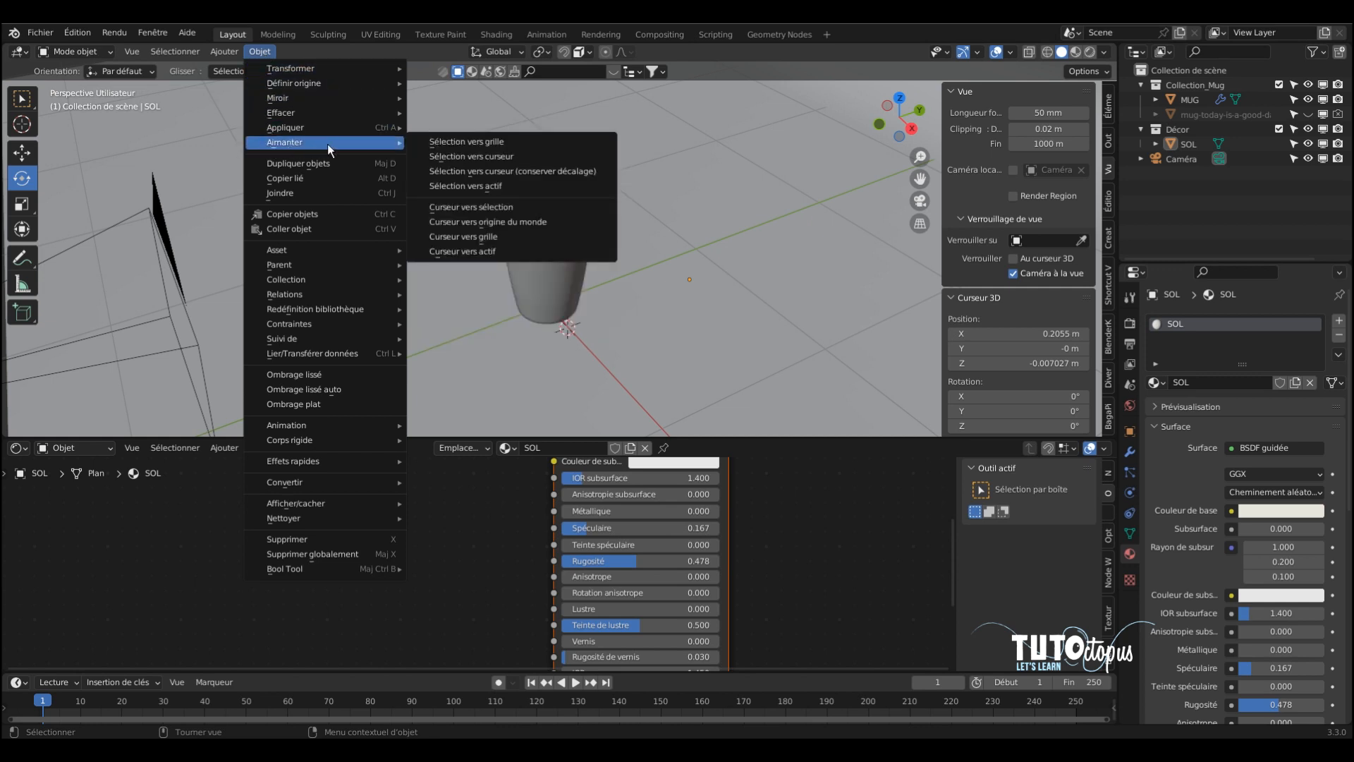
left_click(510, 223)
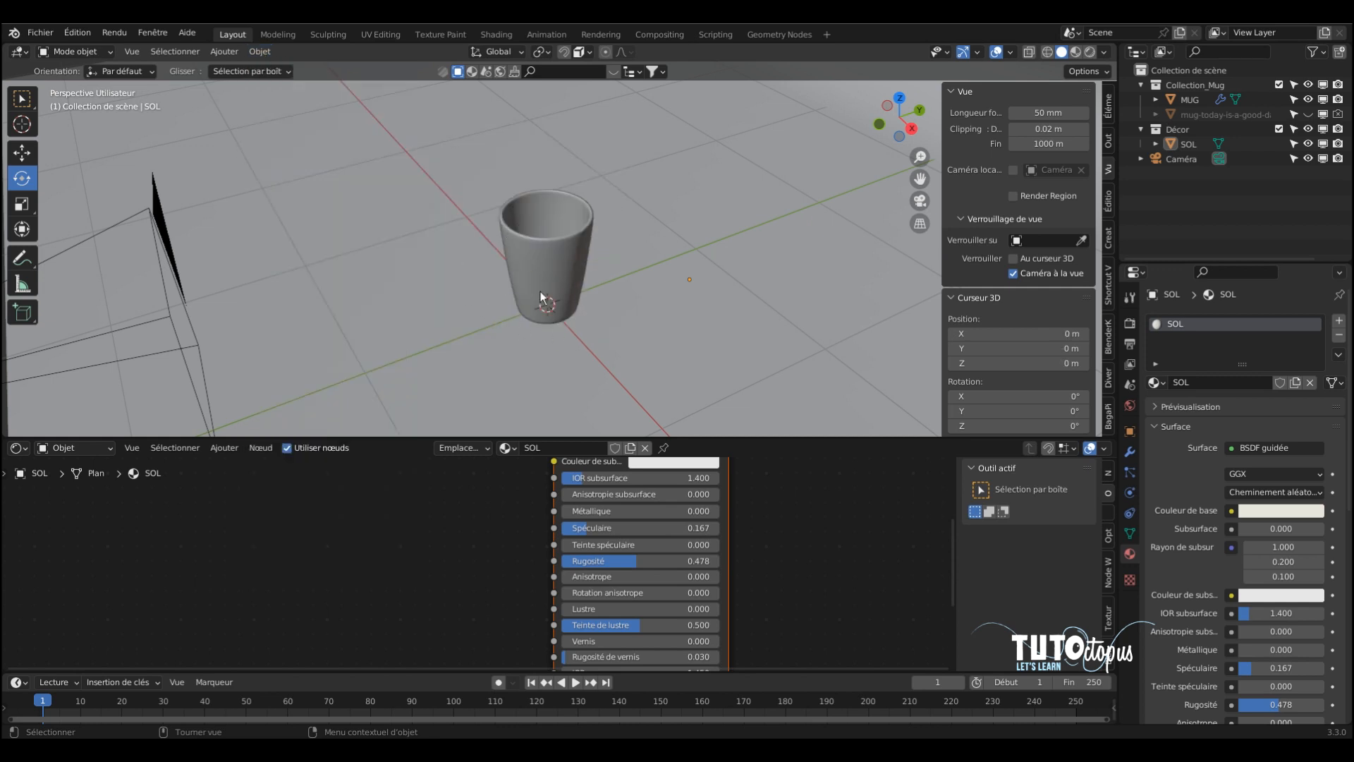
Select the floor and the mug in turn to check both objects, and clear the selection.
middle_click_drag(564, 305, 703, 299)
scroll(698, 302, "down", 5)
left_click(645, 192)
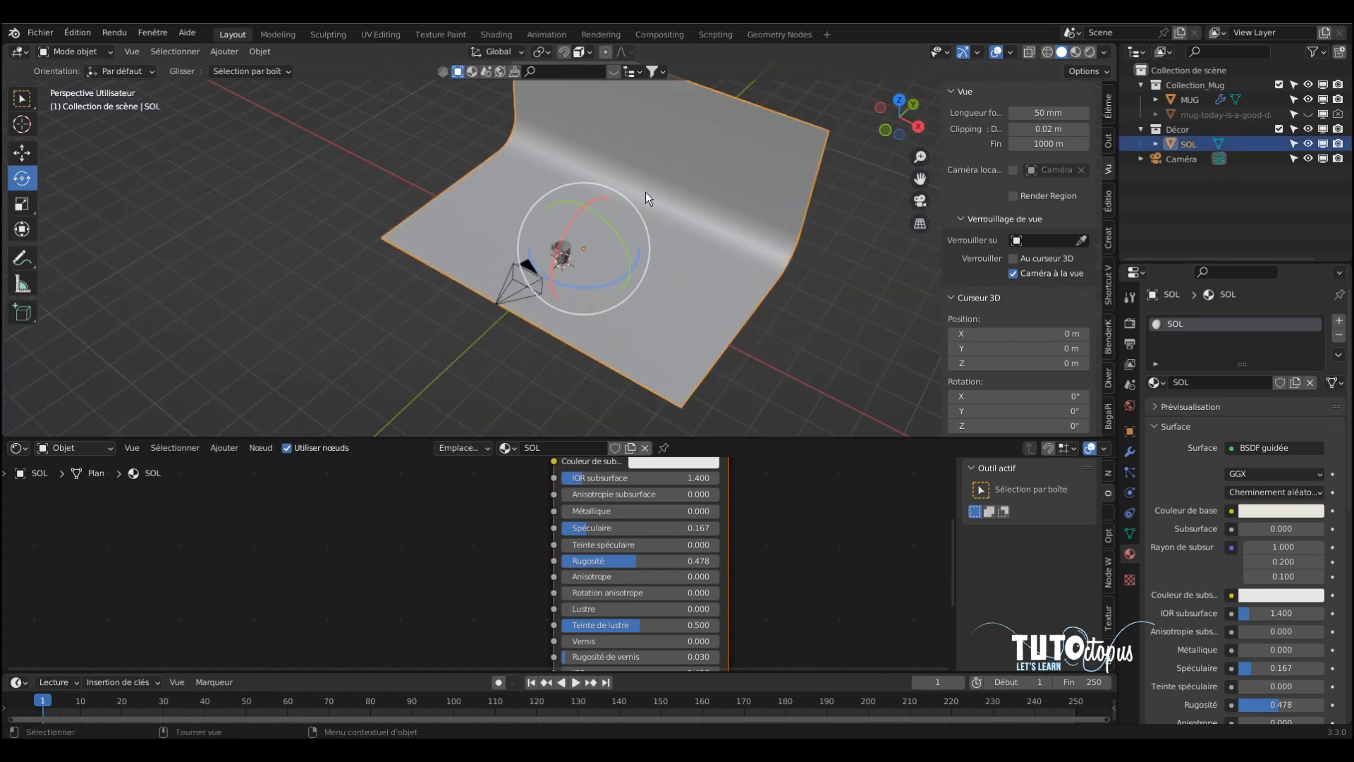
left_click(566, 252)
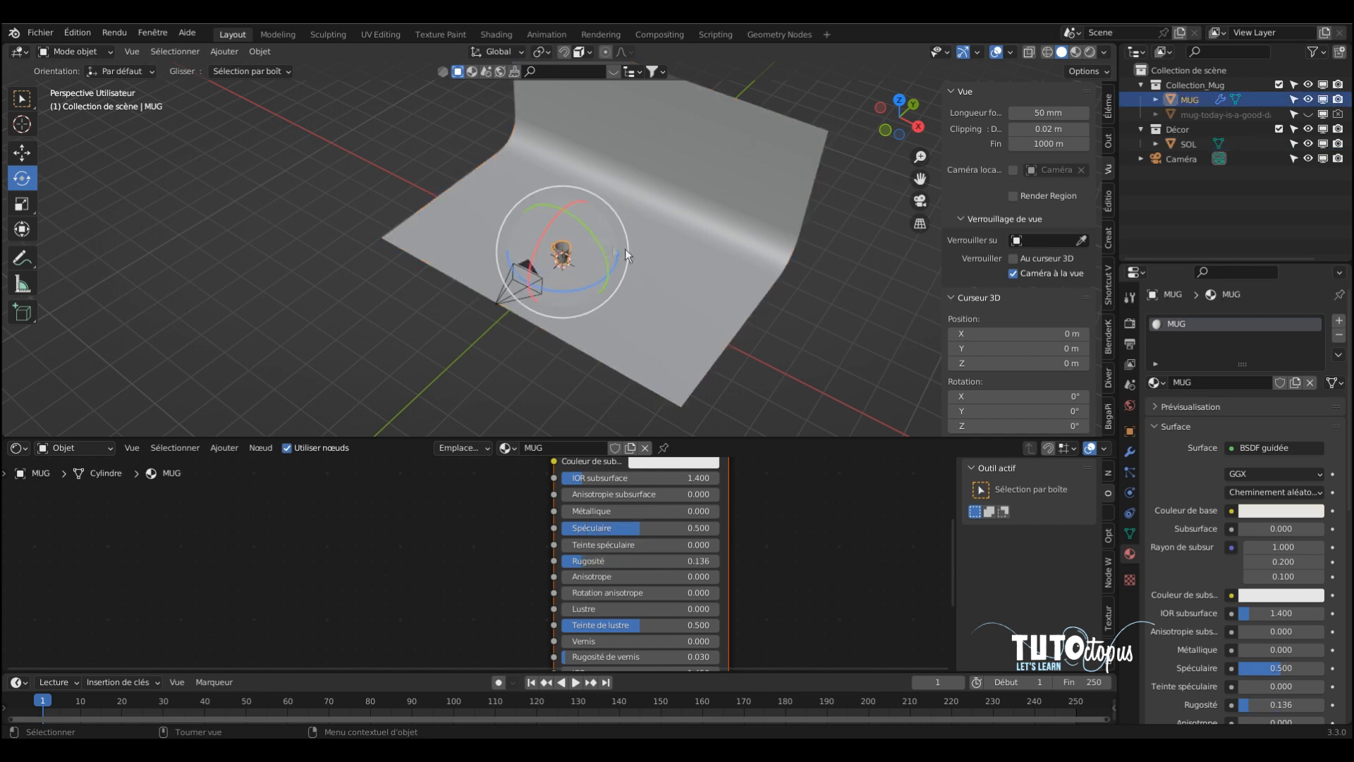
scroll(571, 257, "up", 8)
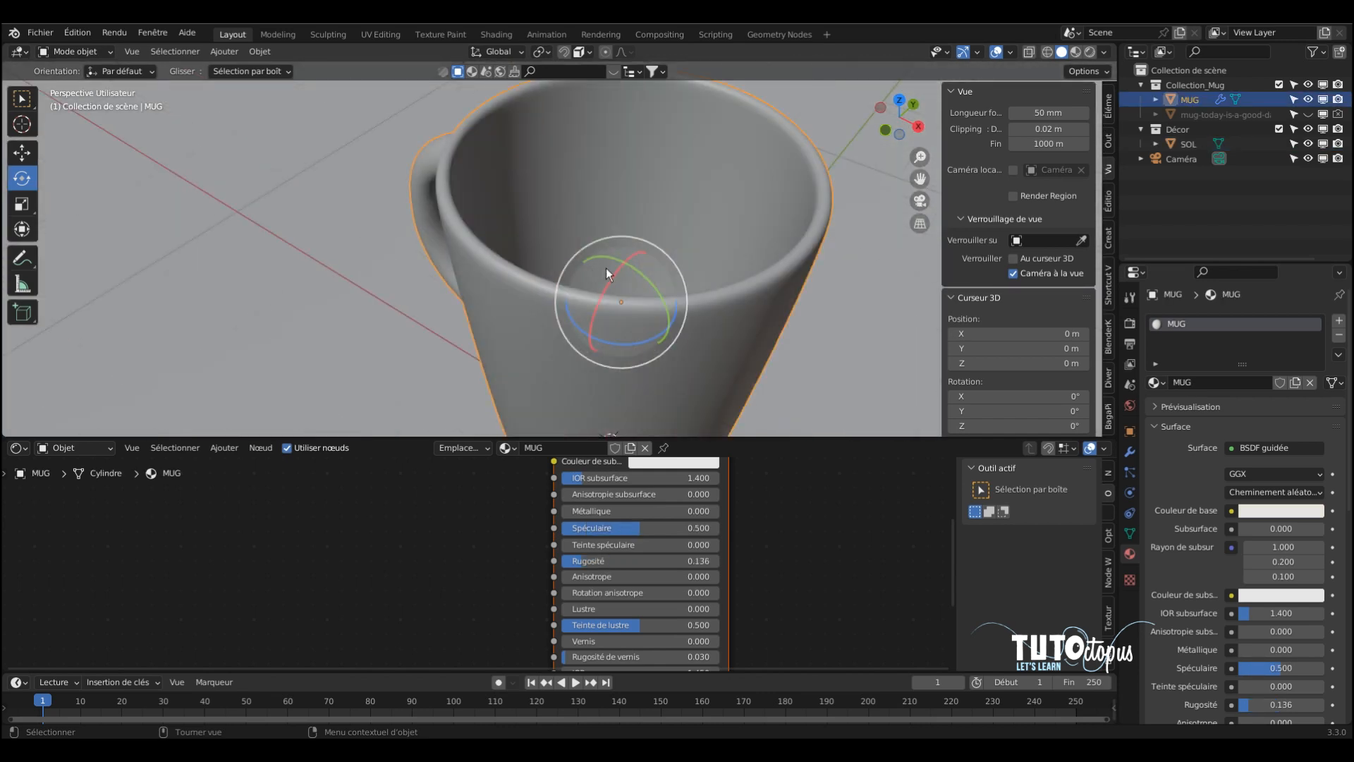
scroll(607, 273, "down", 8)
left_click(263, 156)
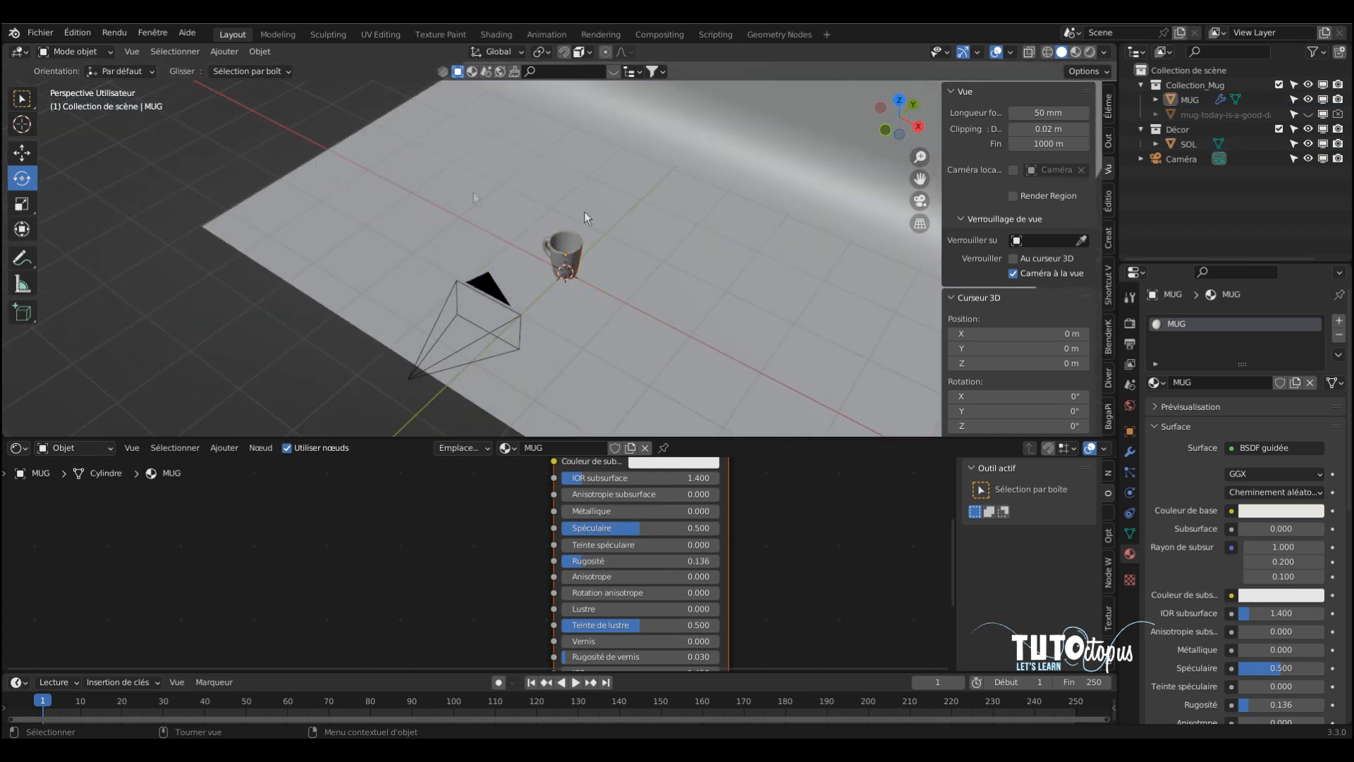
Switch the viewport back to Material Preview shading and bring up the file commands.
left_click(1076, 51)
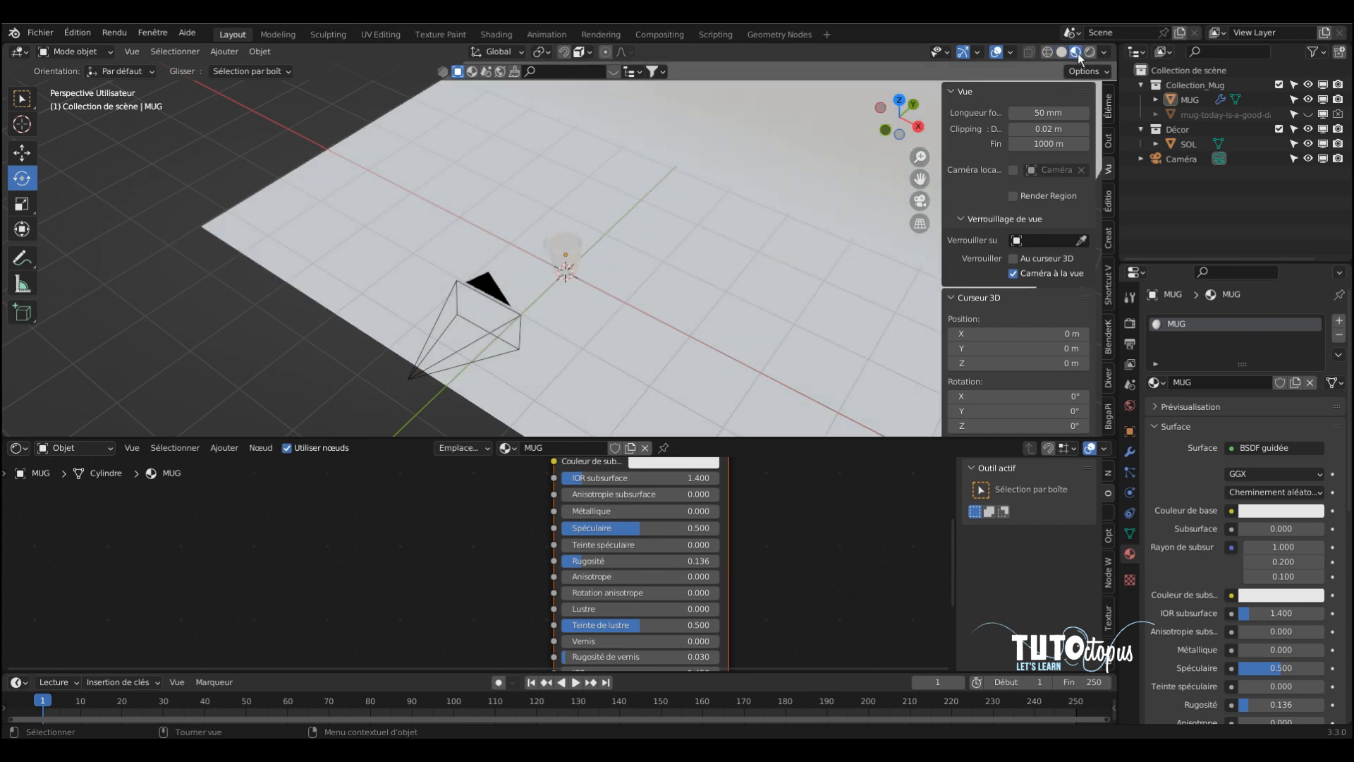
middle_click_drag(741, 241, 684, 227)
scroll(786, 214, "up", 5)
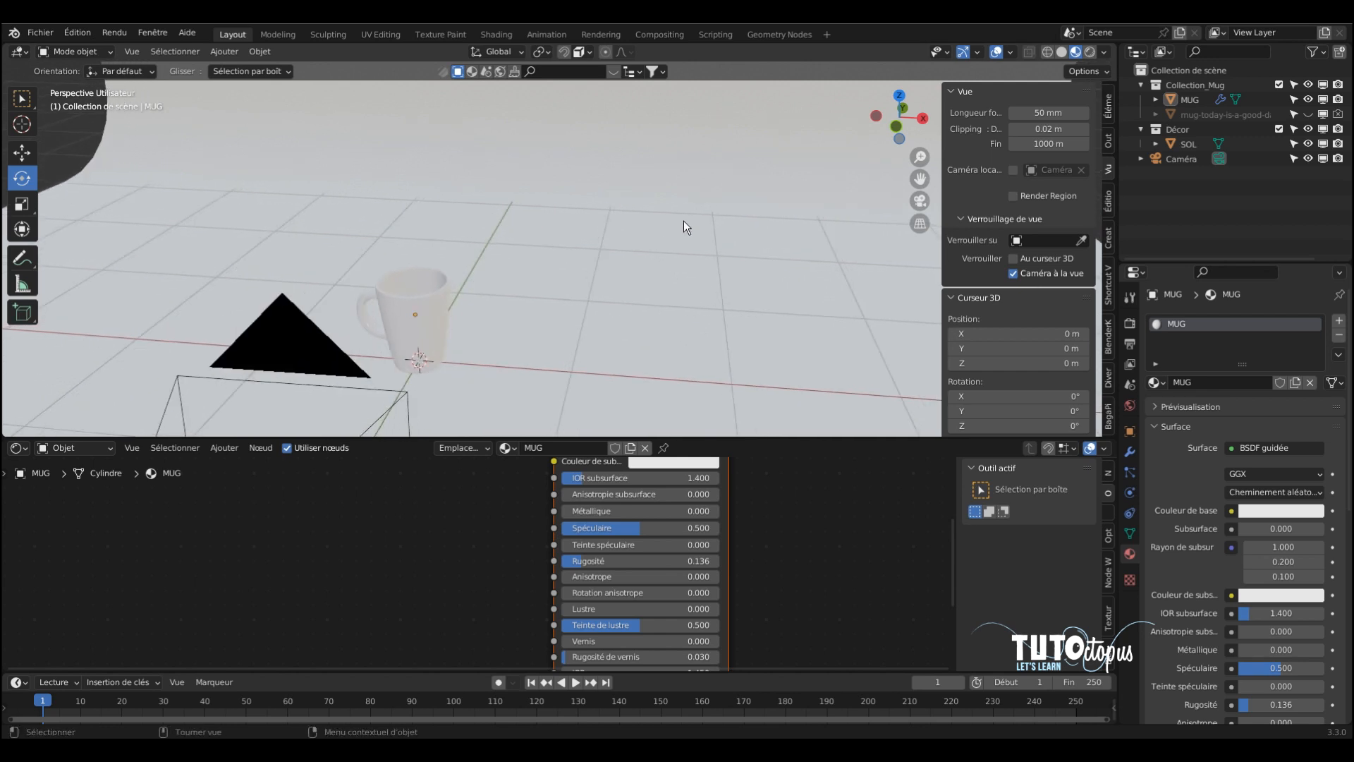
left_click(48, 33)
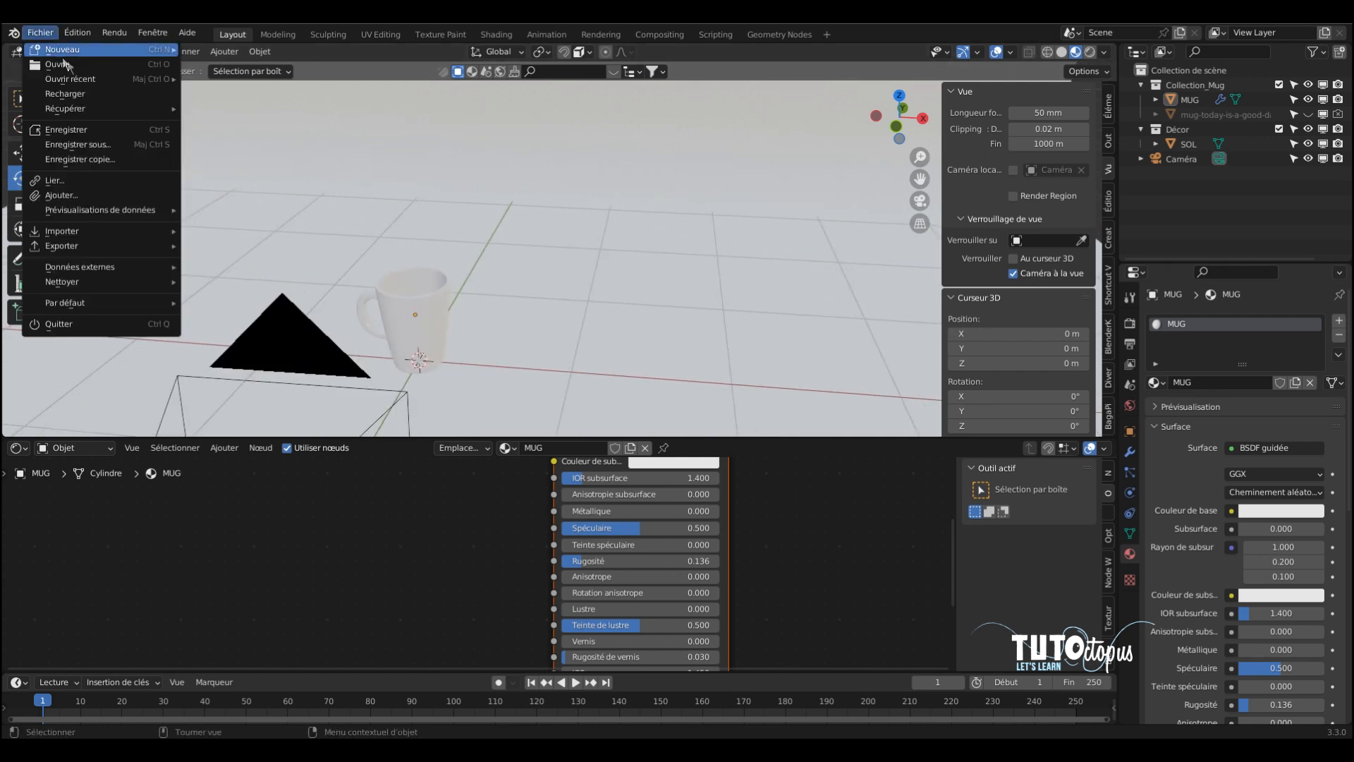